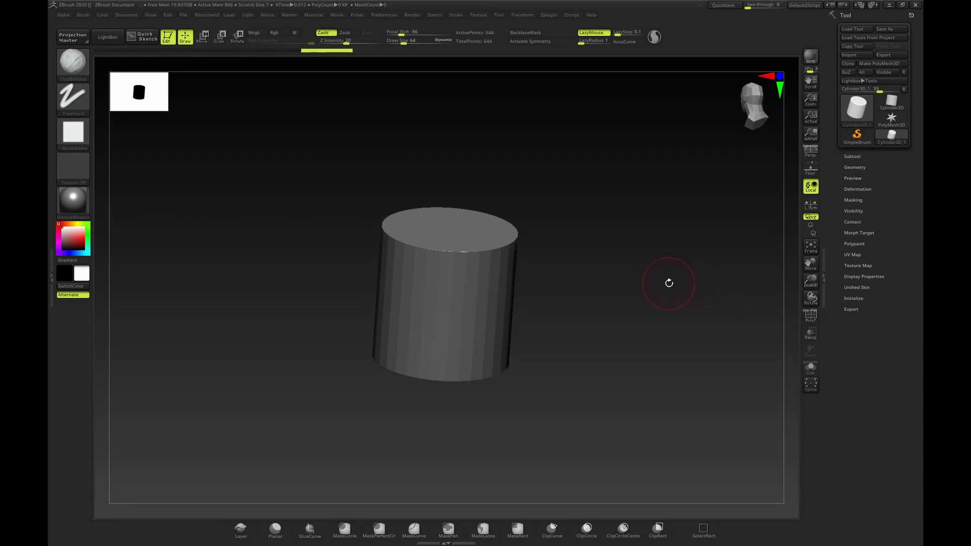
# Convert the cylinder primitive into an editable PolyMesh3D and check its wireframe.
pyautogui.moveTo(664, 250)
pyautogui.mouseDown()
pyautogui.moveTo(652, 247)
pyautogui.moveTo(657, 265)
pyautogui.mouseUp()
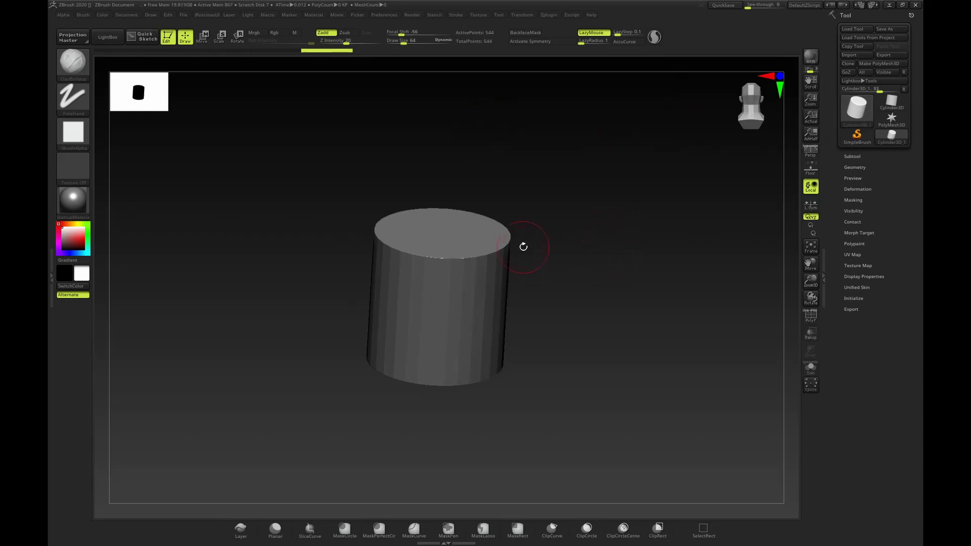
pyautogui.click(880, 64)
pyautogui.hotkey('shift', 'f')
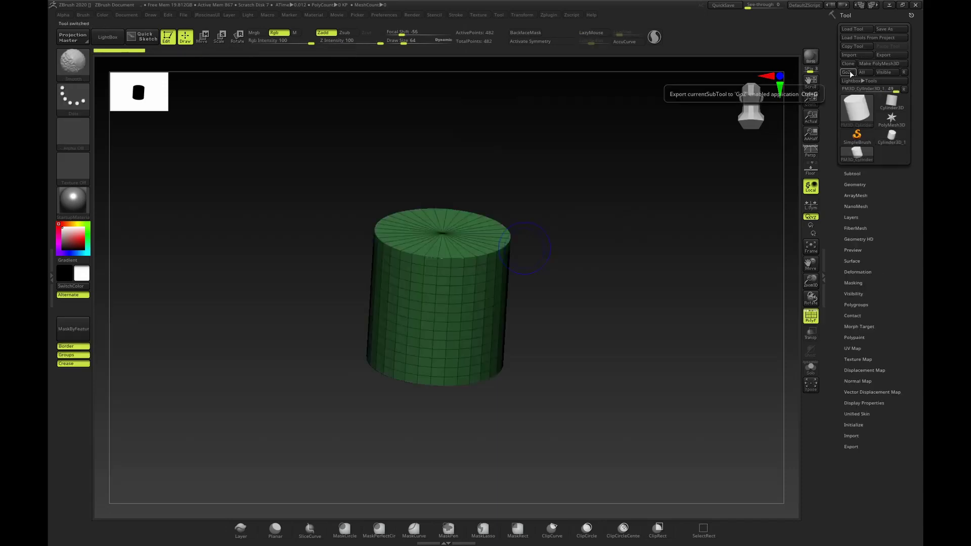
pyautogui.hotkey('shift', 'f')
pyautogui.moveTo(680, 194); pyautogui.dragTo(650, 216)
pyautogui.hotkey('shift', 'f')
pyautogui.hotkey('shift', 'f')
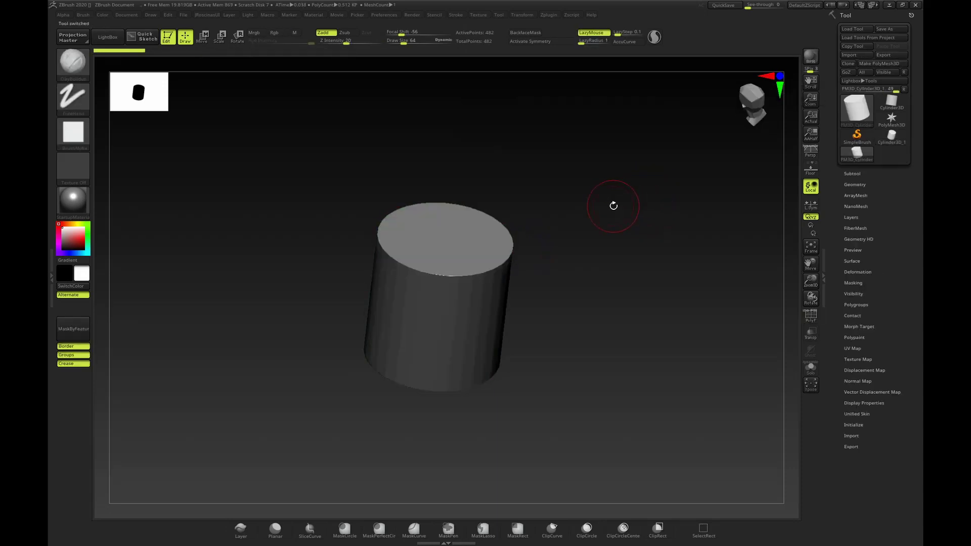
# Using the Move brush at draw size 157, pull one side of the cylinder's bottom edge down into a leg.
pyautogui.press('b')
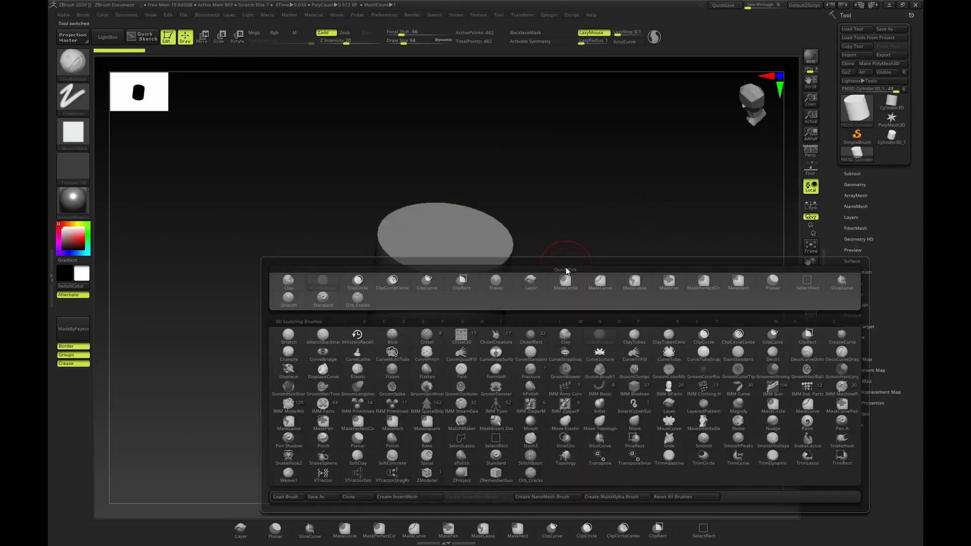
pyautogui.press('m')
pyautogui.press('v')
pyautogui.moveTo(570, 227)
pyautogui.mouseDown()
pyautogui.moveTo(591, 243)
pyautogui.moveTo(590, 233)
pyautogui.moveTo(602, 271)
pyautogui.moveTo(654, 257)
pyautogui.moveTo(622, 257)
pyautogui.mouseUp()
pyautogui.press('s')
pyautogui.hotkey('shift', 'f')
pyautogui.press('s')
pyautogui.moveTo(534, 295); pyautogui.dragTo(596, 431)
# Push the middle of the cylinder's bottom edge upward into an arch and bend the leg's tip inward.
pyautogui.moveTo(475, 340); pyautogui.dragTo(500, 247)
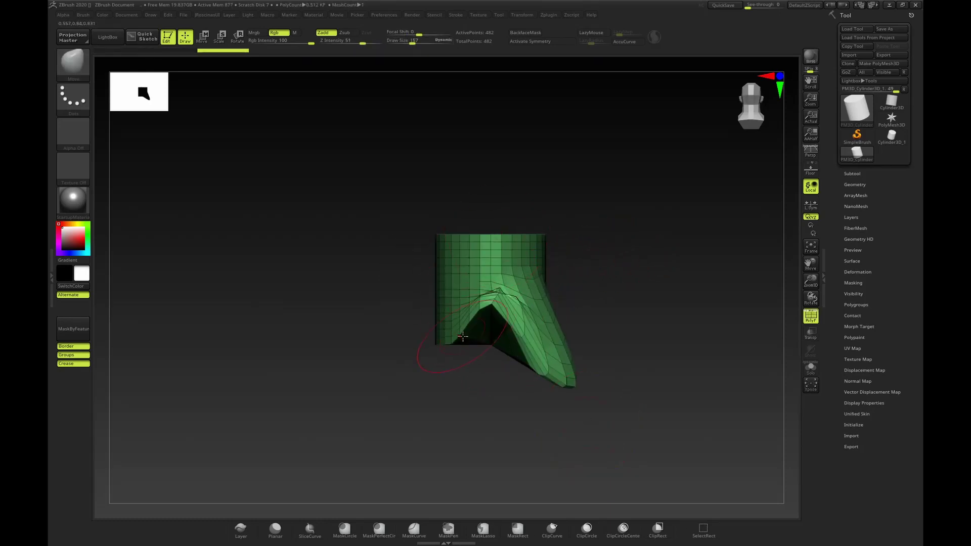
pyautogui.moveTo(463, 336); pyautogui.dragTo(468, 296)
pyautogui.moveTo(485, 348)
pyautogui.mouseDown()
pyautogui.moveTo(520, 251)
pyautogui.moveTo(580, 299)
pyautogui.mouseUp()
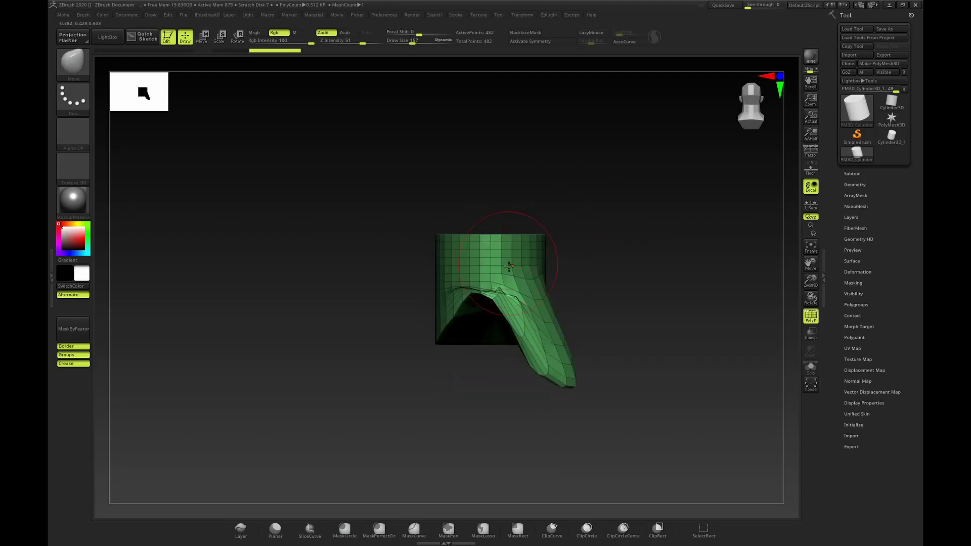
pyautogui.moveTo(546, 368)
pyautogui.mouseDown()
pyautogui.moveTo(526, 410)
pyautogui.moveTo(548, 407)
pyautogui.moveTo(531, 420)
pyautogui.moveTo(515, 410)
pyautogui.mouseUp()
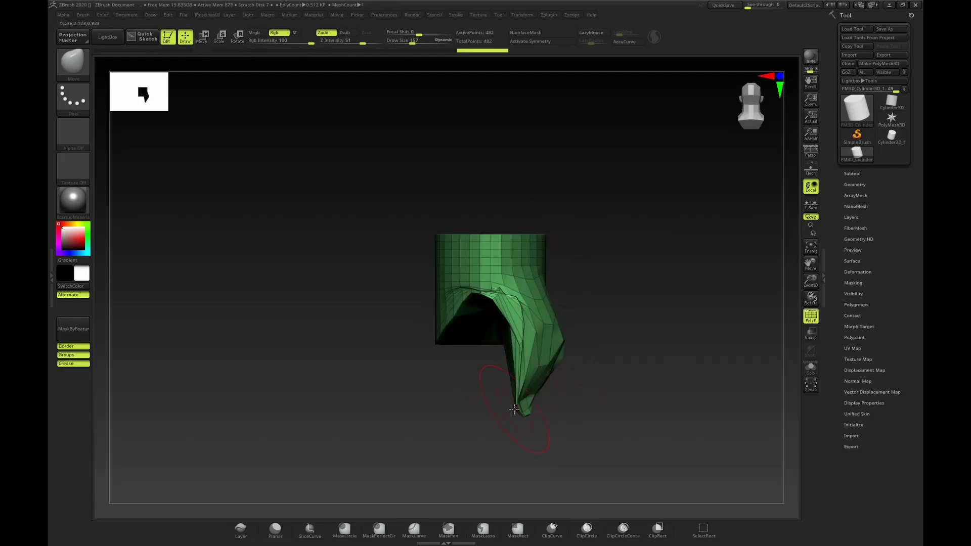
# Remesh the deformed cylinder with DynaMesh and check its new wireframe.
pyautogui.moveTo(617, 308); pyautogui.dragTo(682, 238)
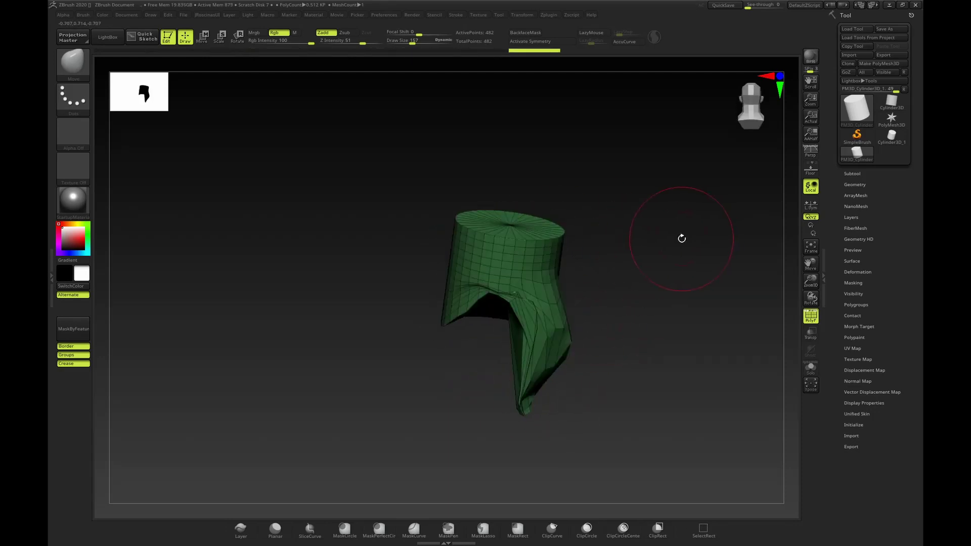
pyautogui.press('space')
pyautogui.click(666, 327)
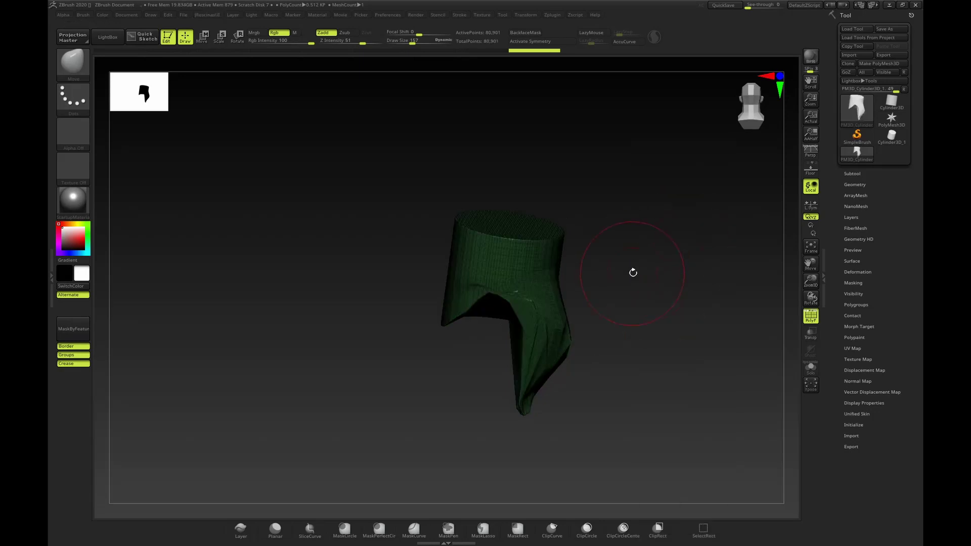
pyautogui.moveTo(635, 281); pyautogui.dragTo(635, 282)
pyautogui.hotkey('shift', 'f')
pyautogui.hotkey('shift', 'f')
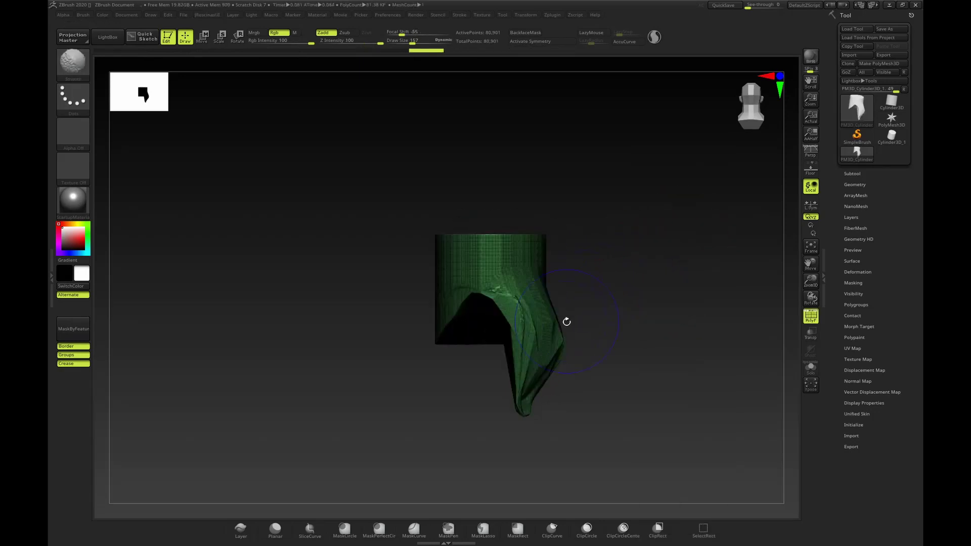
# Smooth the side of the leg and move its tip inward toward the arch.
pyautogui.hotkey('shift', 'f')
pyautogui.moveTo(544, 316)
pyautogui.keyDown('shift'); pyautogui.mouseDown()
pyautogui.moveTo(526, 329)
pyautogui.moveTo(523, 354)
pyautogui.moveTo(544, 301)
pyautogui.mouseUp(); pyautogui.keyUp('shift')
pyautogui.keyDown('alt'); pyautogui.moveTo(603, 311); pyautogui.dragTo(568, 304); pyautogui.keyUp('alt')
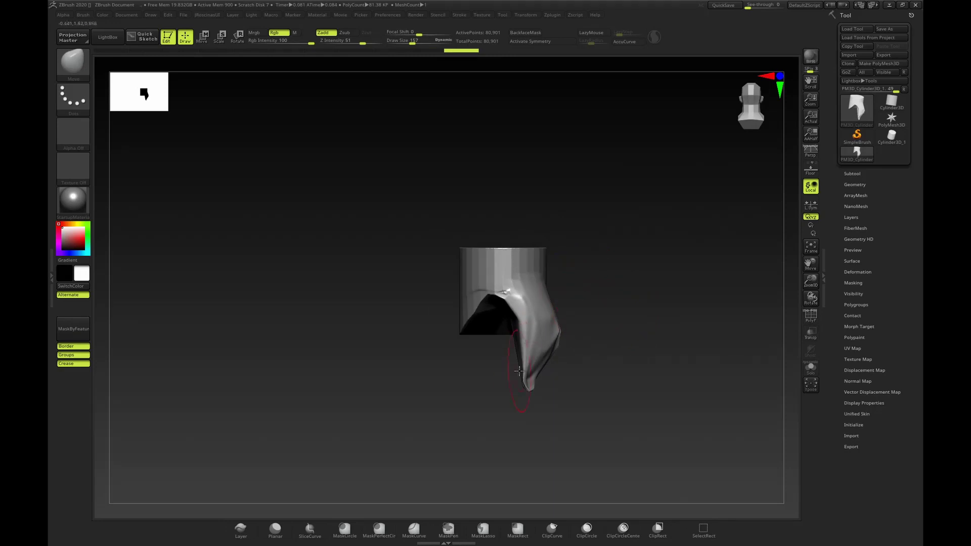
pyautogui.moveTo(520, 371)
pyautogui.mouseDown()
pyautogui.moveTo(509, 375)
pyautogui.moveTo(535, 369)
pyautogui.moveTo(487, 384)
pyautogui.moveTo(509, 389)
pyautogui.mouseUp()
# Using the SnakeHook brush, pull the leg's tip straight down into a long thin spike.
pyautogui.press('b')
pyautogui.press('s')
pyautogui.press('h')
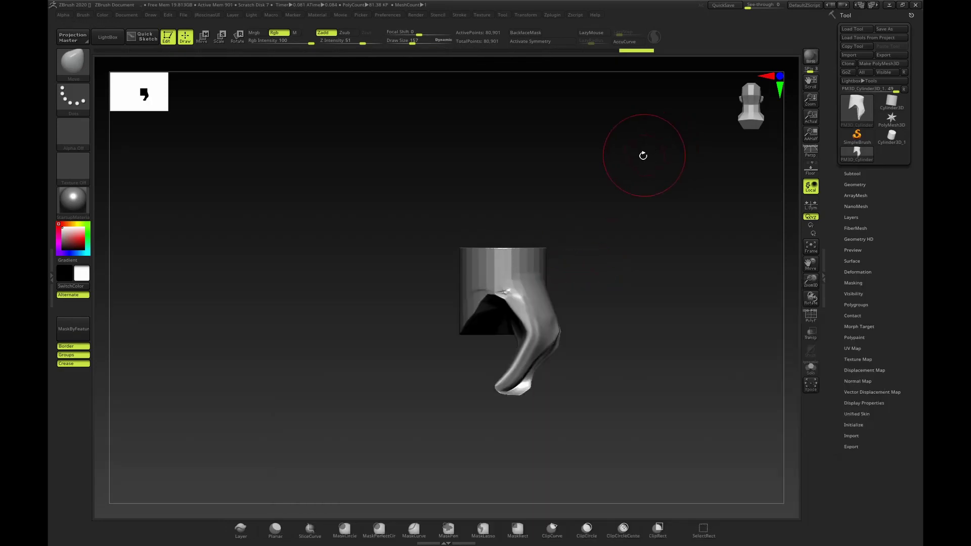
pyautogui.keyDown('alt'); pyautogui.moveTo(615, 277); pyautogui.dragTo(614, 214); pyautogui.keyUp('alt')
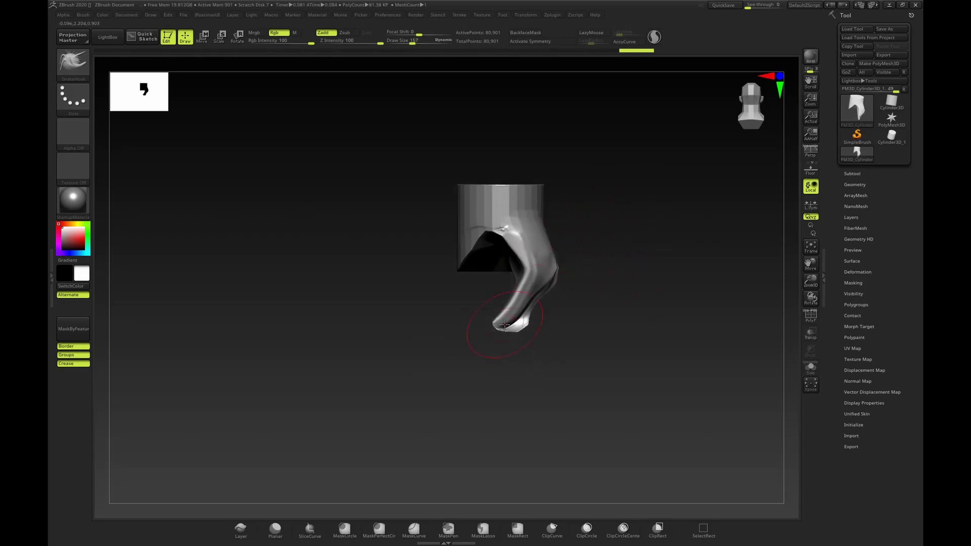
pyautogui.moveTo(515, 335); pyautogui.dragTo(530, 453)
# Show the wireframe, activate Sculptris Pro mode and stretch the spike further downward.
pyautogui.hotkey('shift', 'f')
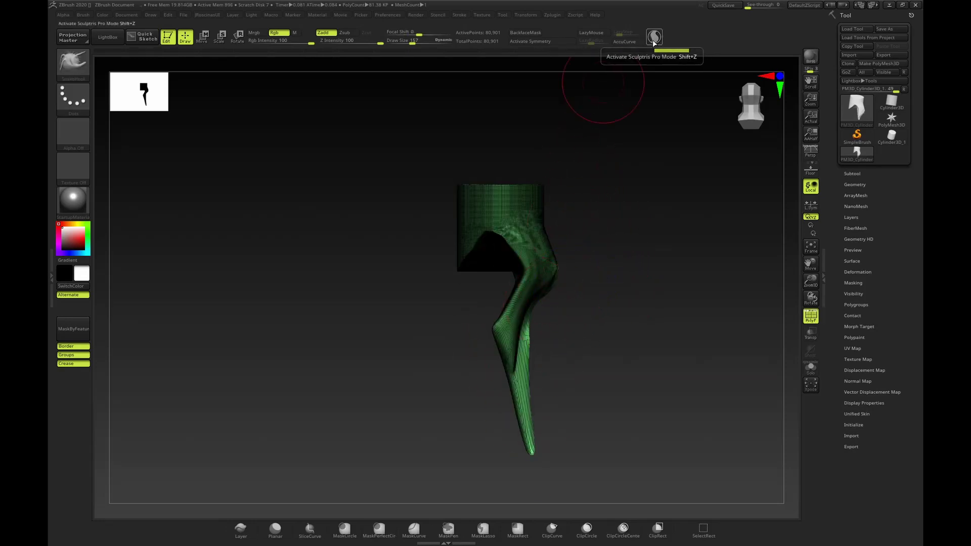
pyautogui.click(655, 42)
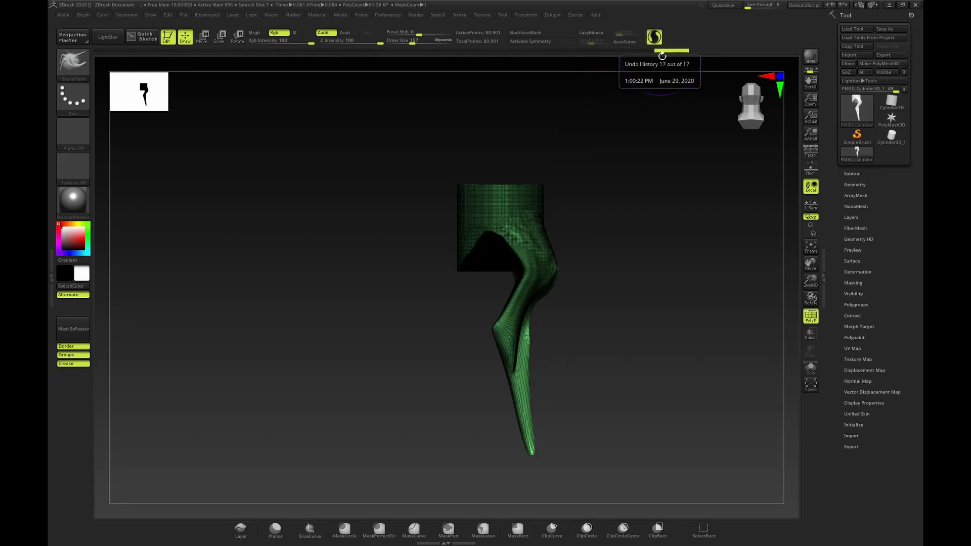
pyautogui.moveTo(508, 357); pyautogui.dragTo(552, 479)
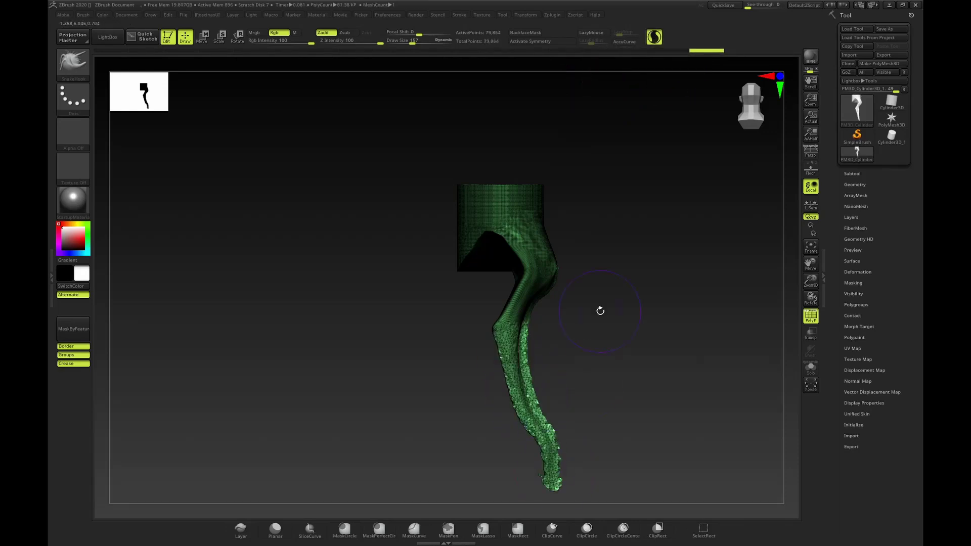
# Pull a winding tendril upward and outward from the bend of the leg, finishing with the wireframe hidden.
pyautogui.moveTo(542, 273)
pyautogui.mouseDown()
pyautogui.moveTo(612, 200)
pyautogui.moveTo(573, 160)
pyautogui.mouseUp()
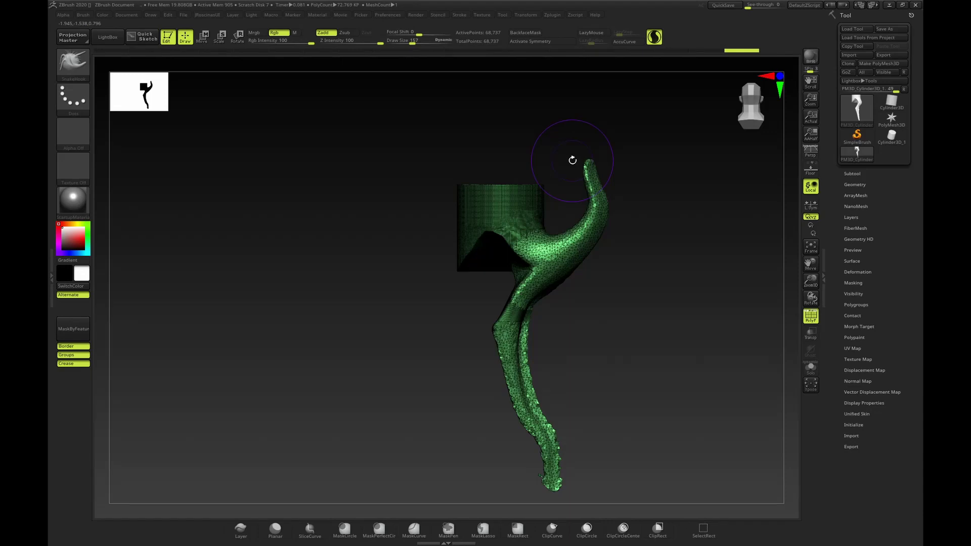
pyautogui.moveTo(622, 182)
pyautogui.mouseDown()
pyautogui.moveTo(615, 162)
pyautogui.moveTo(643, 142)
pyautogui.moveTo(552, 140)
pyautogui.mouseUp()
pyautogui.moveTo(613, 123); pyautogui.dragTo(626, 158)
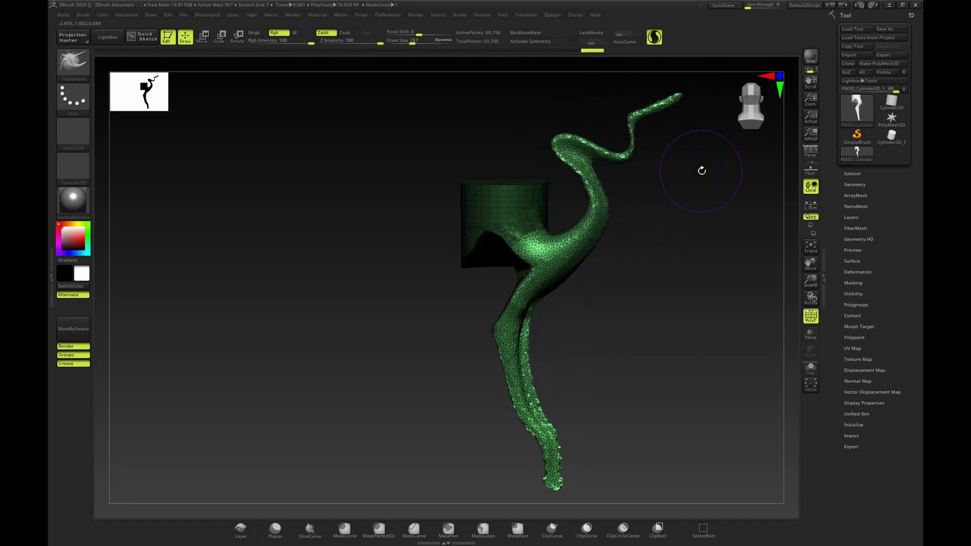
pyautogui.moveTo(702, 171); pyautogui.dragTo(690, 165)
pyautogui.moveTo(627, 122); pyautogui.dragTo(594, 118)
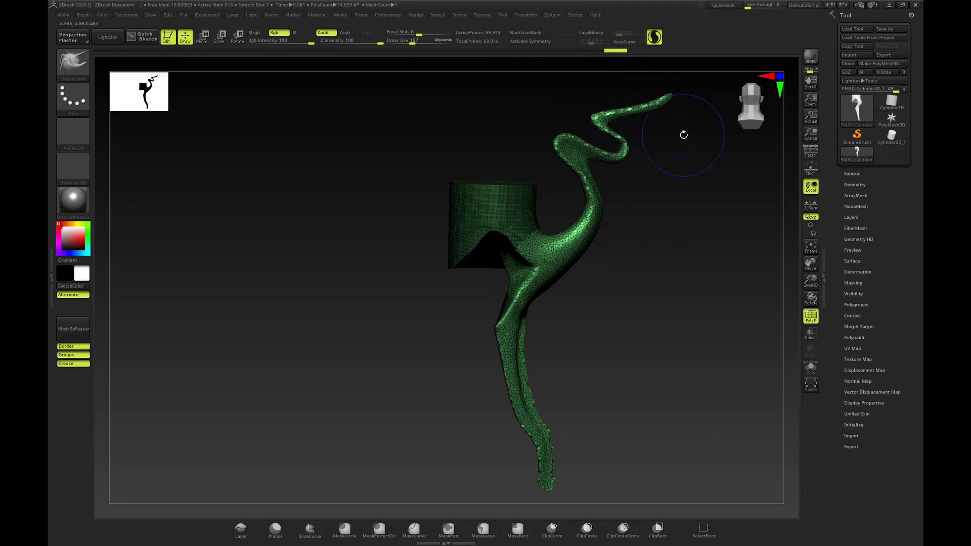
pyautogui.hotkey('shift', 'f')
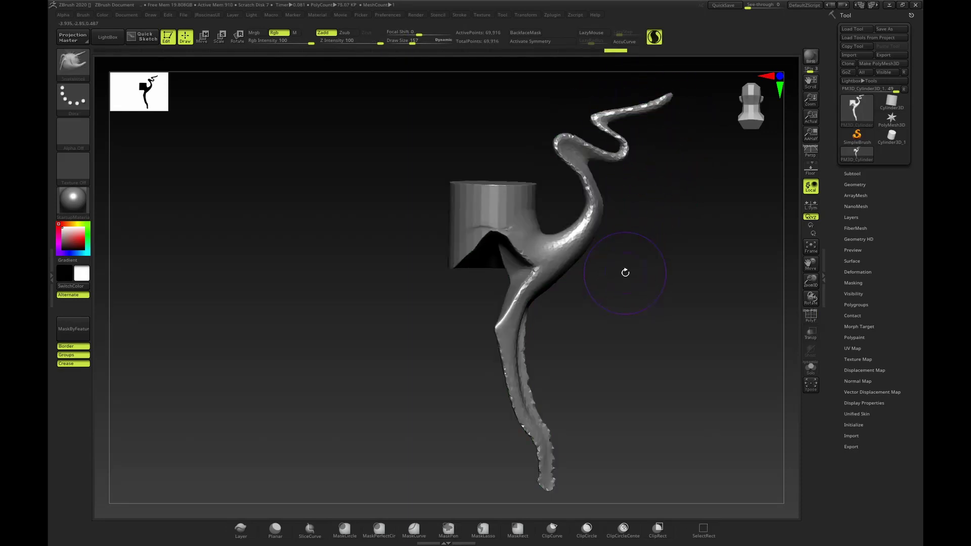
# Turn on BackfaceMask in the SnakeHook brush's auto masking settings.
pyautogui.keyDown('alt'); pyautogui.moveTo(683, 172); pyautogui.dragTo(663, 220); pyautogui.keyUp('alt')
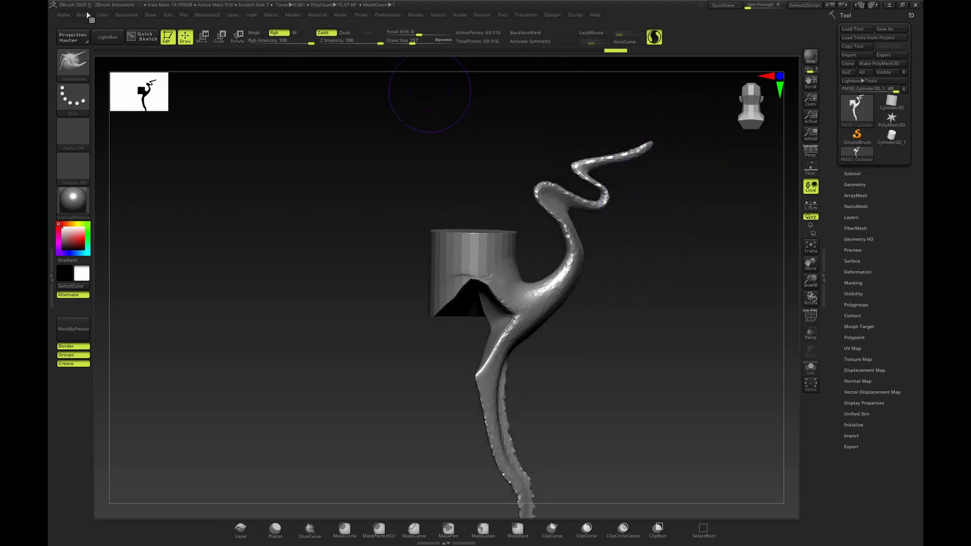
pyautogui.click(86, 15)
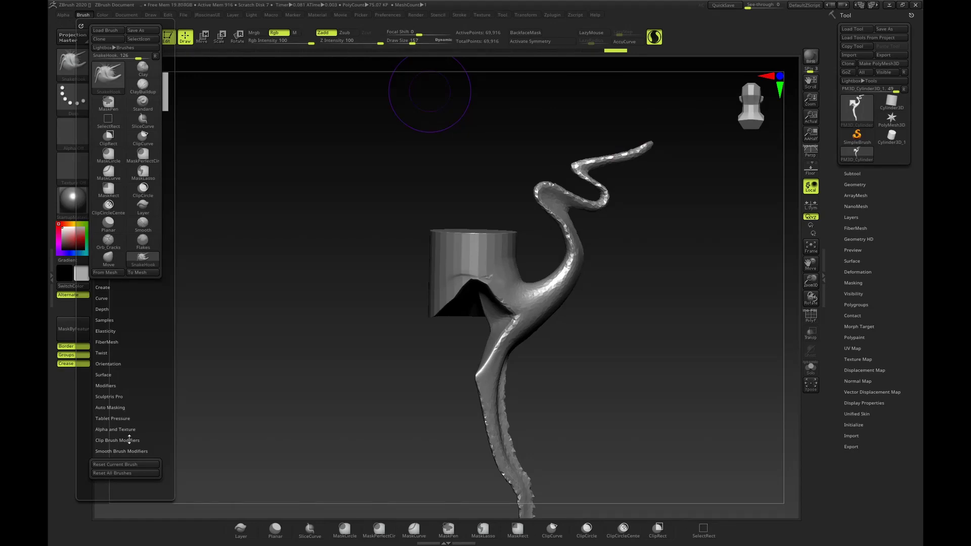
pyautogui.click(109, 408)
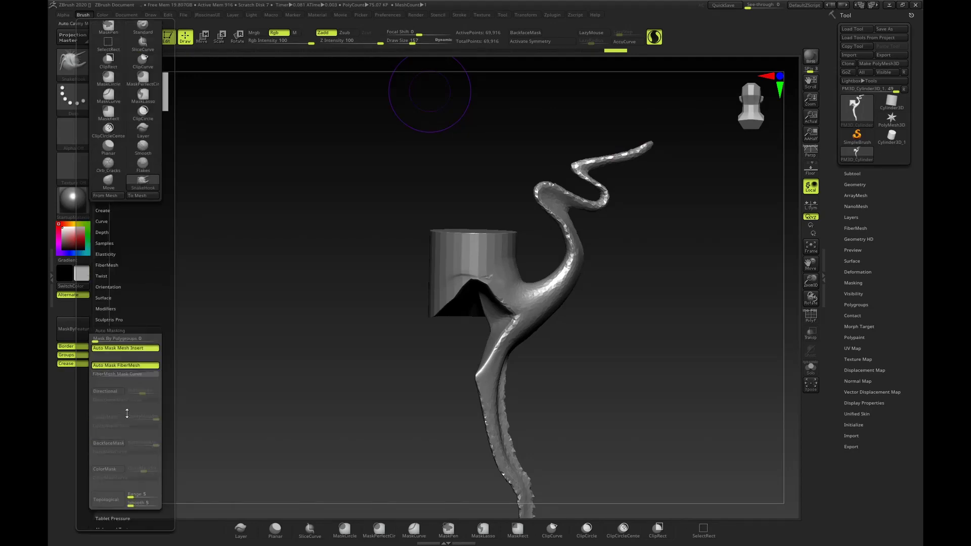
pyautogui.click(120, 445)
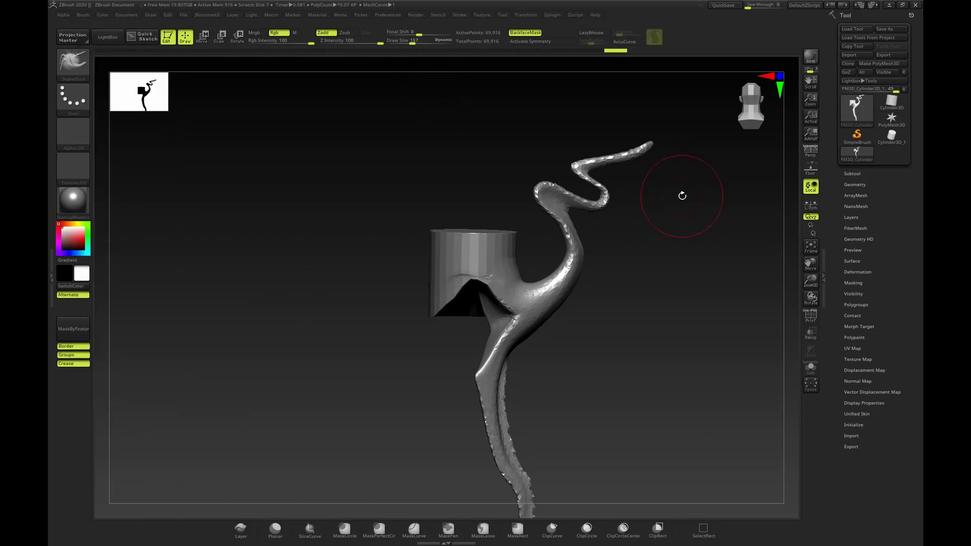
pyautogui.keyDown('shift'); pyautogui.moveTo(683, 196); pyautogui.dragTo(690, 203); pyautogui.keyUp('shift')
pyautogui.click(693, 219)
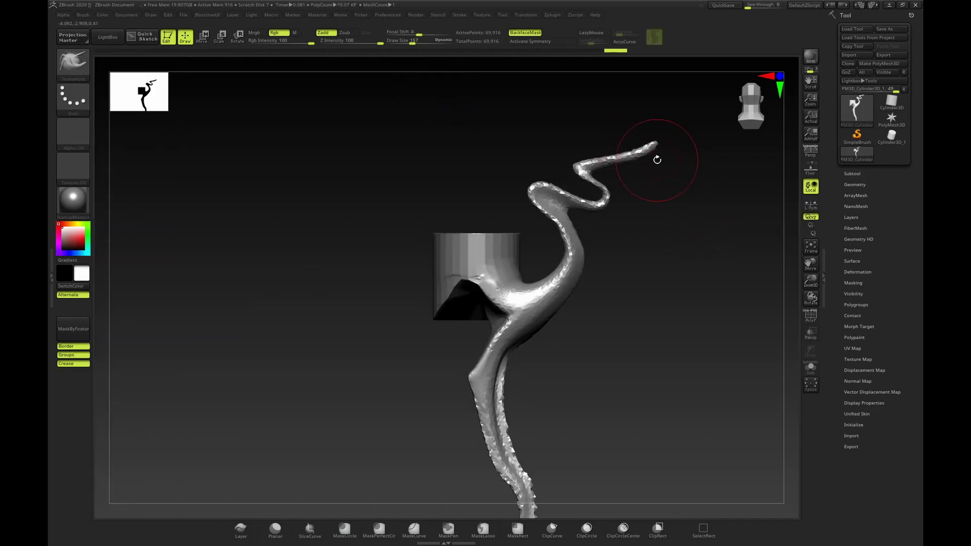
pyautogui.keyDown('shift'); pyautogui.moveTo(688, 188); pyautogui.dragTo(691, 152); pyautogui.keyUp('shift')
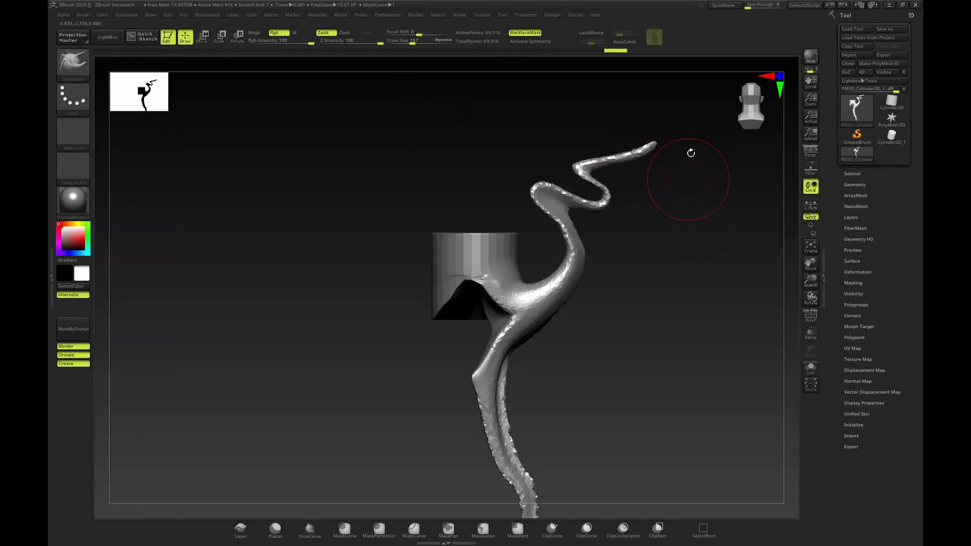
# Try pulling the tendril's upper end wider with the SnakeHook brush at draw size 348, undoing the strokes.
pyautogui.moveTo(689, 191)
pyautogui.mouseDown()
pyautogui.moveTo(674, 167)
pyautogui.moveTo(685, 171)
pyautogui.moveTo(656, 171)
pyautogui.moveTo(601, 130)
pyautogui.moveTo(638, 169)
pyautogui.mouseUp()
pyautogui.press('s')
pyautogui.press('s')
pyautogui.hotkey('shift', 'f')
pyautogui.moveTo(689, 151)
pyautogui.mouseDown()
pyautogui.moveTo(687, 165)
pyautogui.moveTo(654, 164)
pyautogui.moveTo(700, 162)
pyautogui.moveTo(680, 185)
pyautogui.mouseUp()
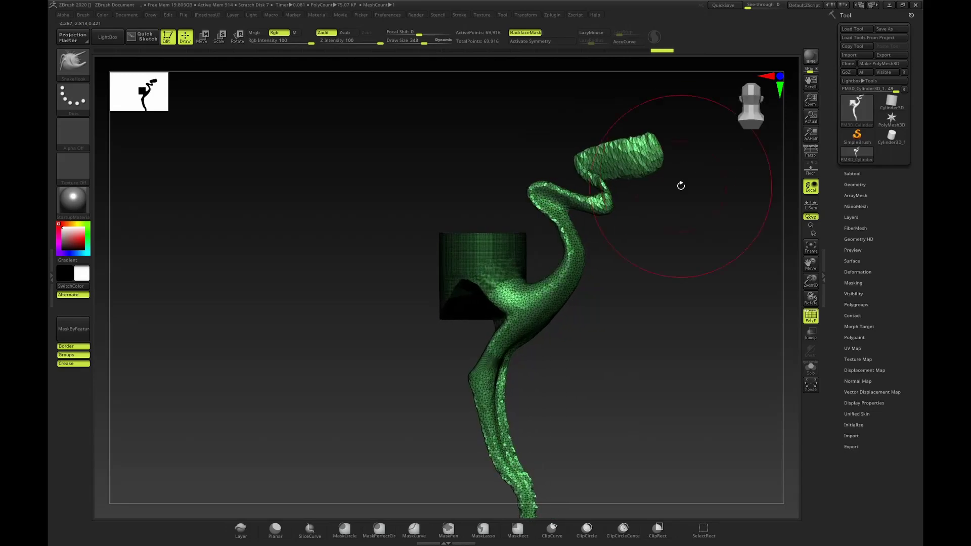
pyautogui.hotkey('ctrl', 'z')
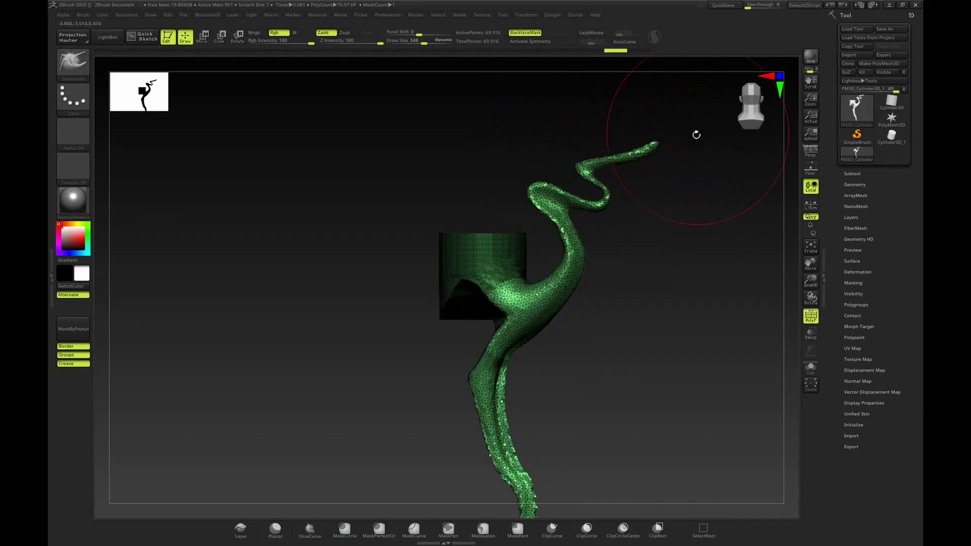
pyautogui.moveTo(696, 135)
pyautogui.mouseDown()
pyautogui.moveTo(649, 136)
pyautogui.moveTo(625, 158)
pyautogui.moveTo(613, 152)
pyautogui.mouseUp()
pyautogui.hotkey('ctrl', 'z')
# Raise the SnakeHook draw size to 482 and stretch the tendril's upper section into a broader form.
pyautogui.press('s')
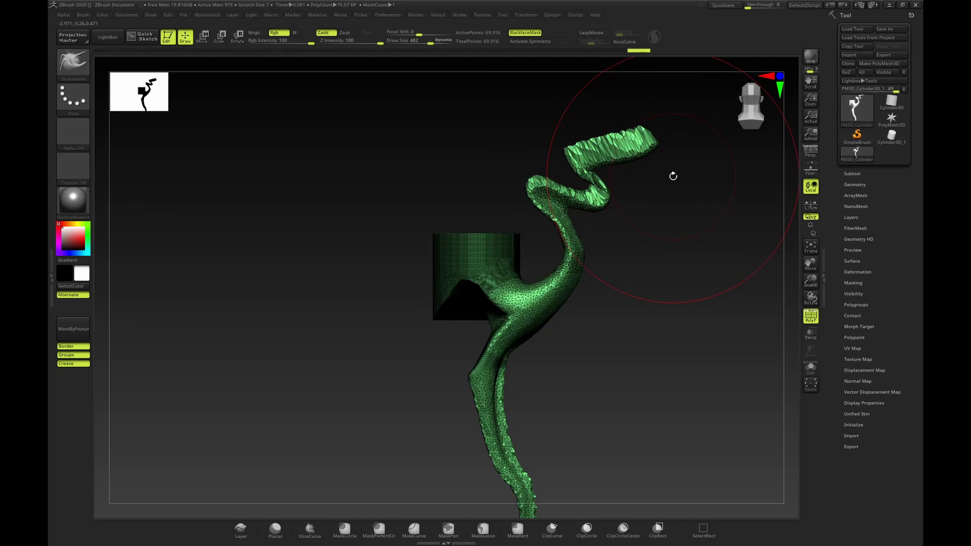
pyautogui.hotkey('shift', 'f')
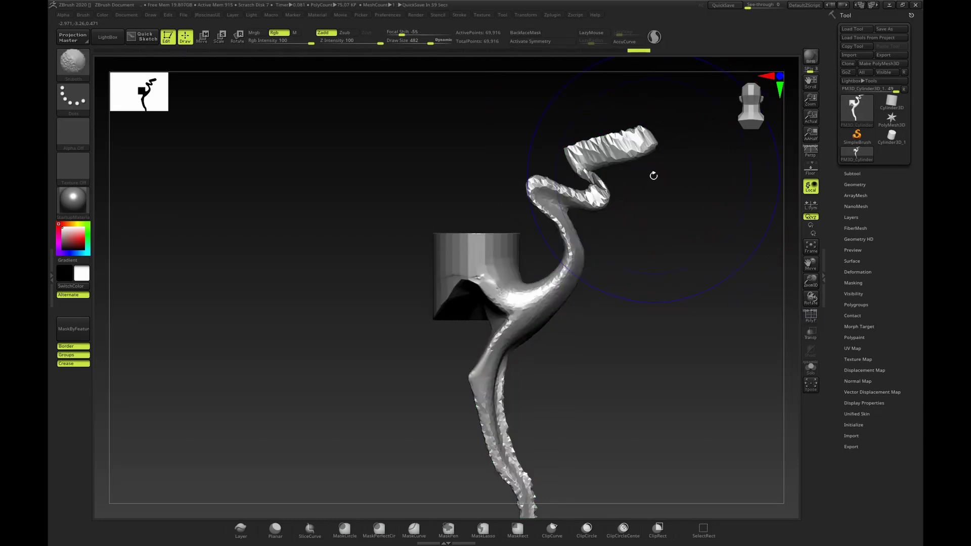
pyautogui.hotkey('shift', 'f')
pyautogui.hotkey('shift', 'f')
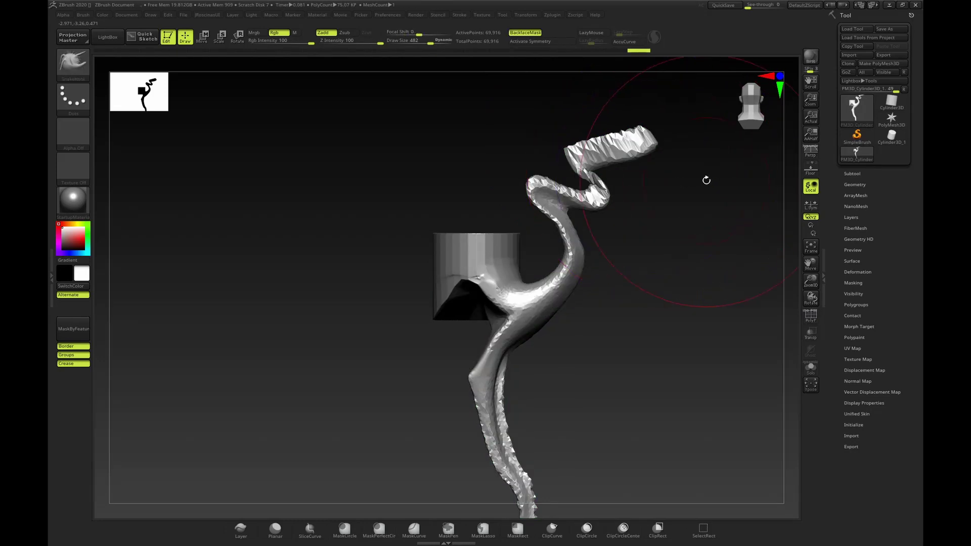
pyautogui.moveTo(706, 180)
pyautogui.mouseDown()
pyautogui.moveTo(670, 187)
pyautogui.moveTo(672, 158)
pyautogui.moveTo(608, 149)
pyautogui.moveTo(652, 157)
pyautogui.mouseUp()
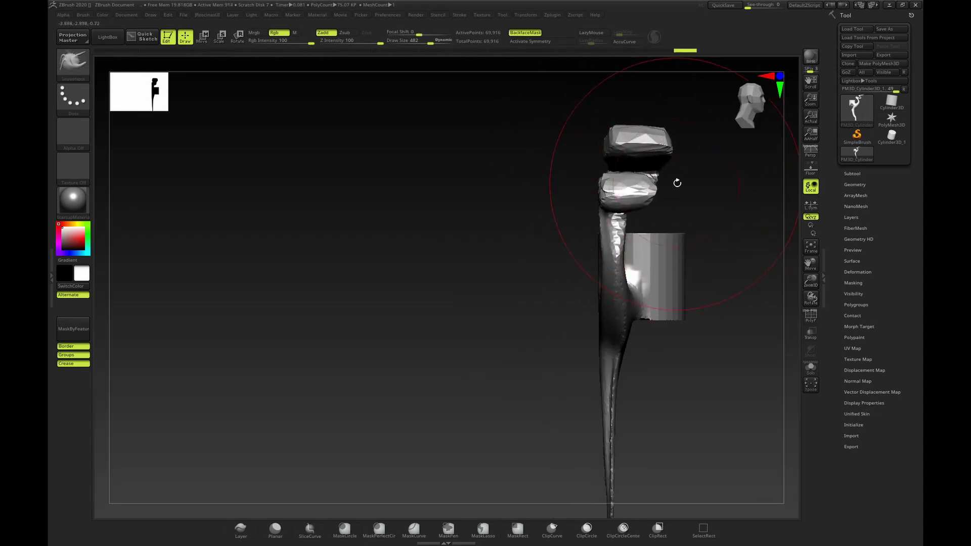
pyautogui.moveTo(679, 182); pyautogui.dragTo(736, 210)
pyautogui.hotkey('shift', 'f')
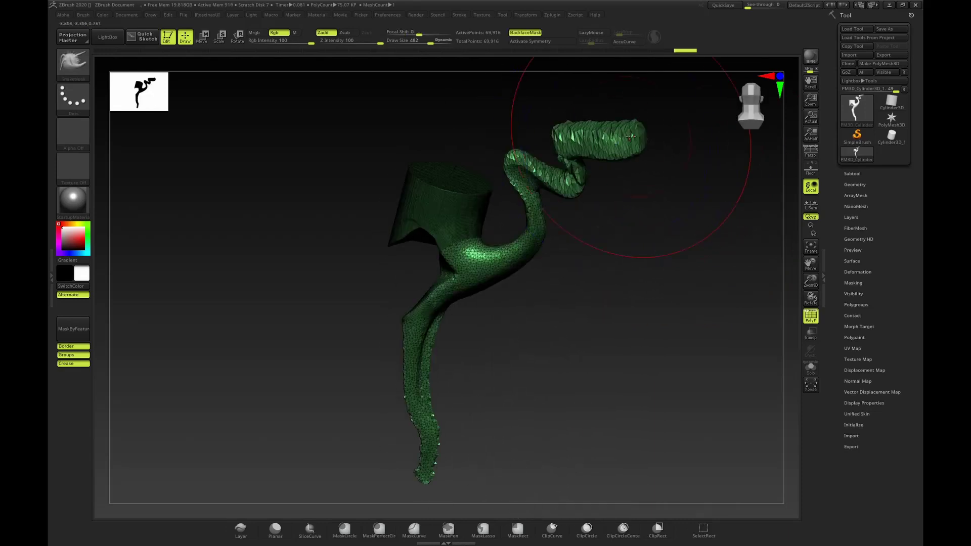
# Pull the tendril's broad end further out and remesh the whole model with DynaMesh.
pyautogui.moveTo(627, 141)
pyautogui.mouseDown()
pyautogui.moveTo(707, 180)
pyautogui.moveTo(642, 228)
pyautogui.moveTo(716, 147)
pyautogui.moveTo(705, 132)
pyautogui.mouseUp()
pyautogui.hotkey('shift', 'f')
pyautogui.press('ctrl')
pyautogui.keyDown('ctrl'); pyautogui.moveTo(695, 194); pyautogui.dragTo(704, 169); pyautogui.keyUp('ctrl')
pyautogui.moveTo(629, 137)
pyautogui.mouseDown()
pyautogui.moveTo(625, 116)
pyautogui.moveTo(569, 145)
pyautogui.moveTo(610, 142)
pyautogui.moveTo(627, 119)
pyautogui.mouseUp()
pyautogui.moveTo(679, 174)
pyautogui.mouseDown()
pyautogui.moveTo(700, 175)
pyautogui.moveTo(690, 164)
pyautogui.moveTo(713, 188)
pyautogui.moveTo(697, 179)
pyautogui.mouseUp()
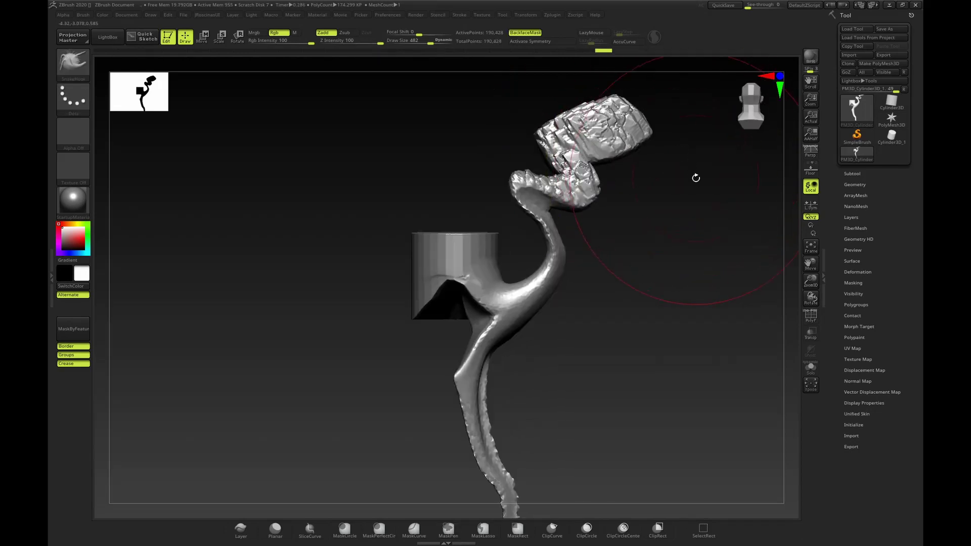
# Switch to the hPolish brush, reduce the draw size to 201 and smooth the faceted surface of the tendril's broad upper end.
pyautogui.press('b')
pyautogui.press('h')
pyautogui.press('p')
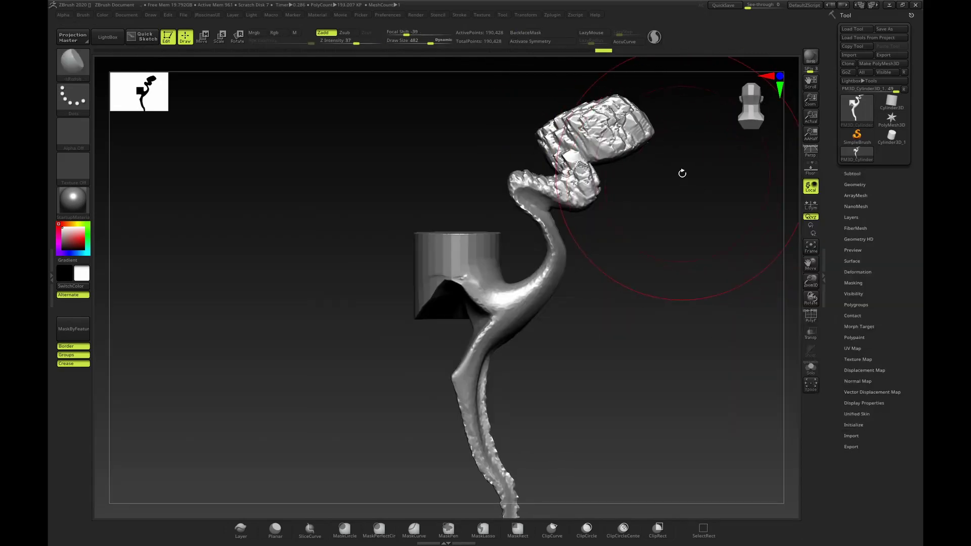
pyautogui.press('[')
pyautogui.press('[')
pyautogui.moveTo(614, 135)
pyautogui.keyDown('shift'); pyautogui.mouseDown()
pyautogui.moveTo(587, 130)
pyautogui.moveTo(621, 117)
pyautogui.mouseUp(); pyautogui.keyUp('shift')
pyautogui.keyDown('shift'); pyautogui.moveTo(570, 157); pyautogui.dragTo(568, 177); pyautogui.keyUp('shift')
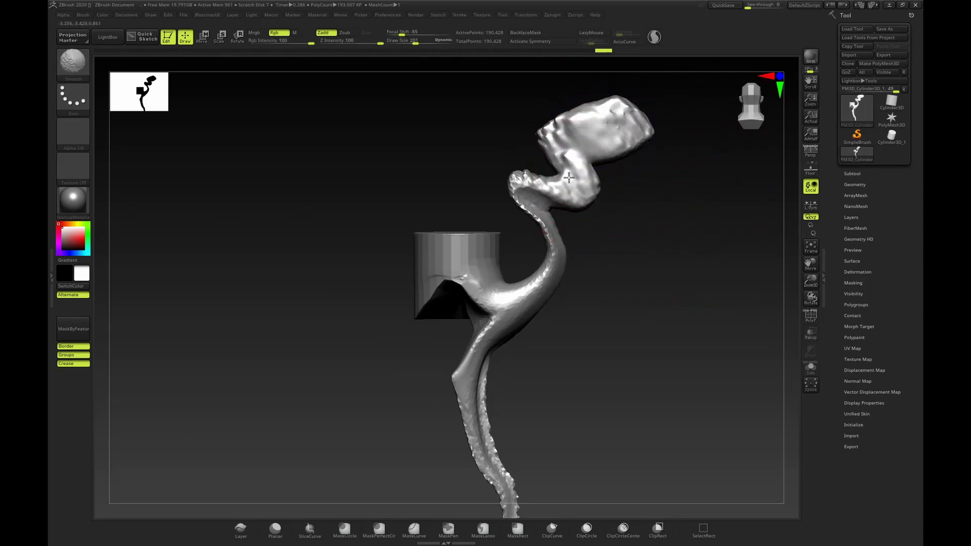
pyautogui.moveTo(650, 124)
pyautogui.mouseDown()
pyautogui.moveTo(711, 147)
pyautogui.moveTo(688, 169)
pyautogui.moveTo(666, 169)
pyautogui.mouseUp()
# Undo the smoothing and the earlier widening of the tendril's upper end, and remesh the thin form with DynaMesh.
pyautogui.hotkey('ctrl', 'z')
pyautogui.hotkey('ctrl', 'z')
pyautogui.hotkey('ctrl', 'z')
pyautogui.hotkey('ctrl', 'z')
pyautogui.hotkey('ctrl', 'z')
pyautogui.hotkey('ctrl', 'z')
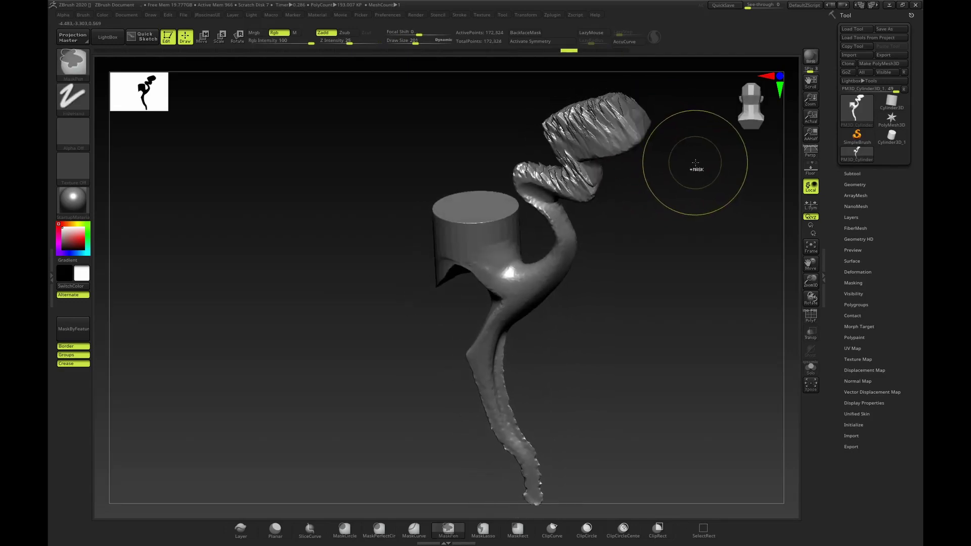
pyautogui.hotkey('ctrl', 'shift', 'z')
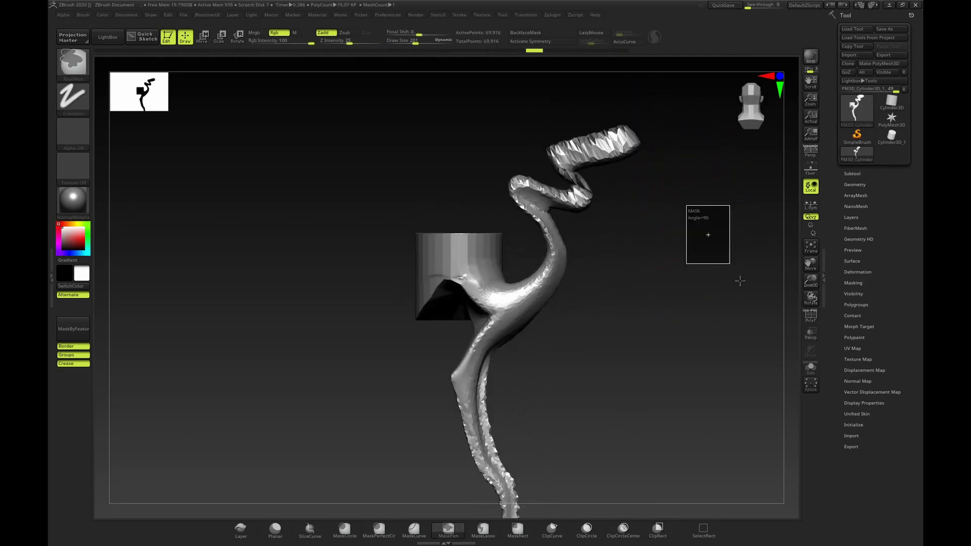
# Select the Move brush, turn on BackfaceMask and raise the draw size to 331.
pyautogui.press('b')
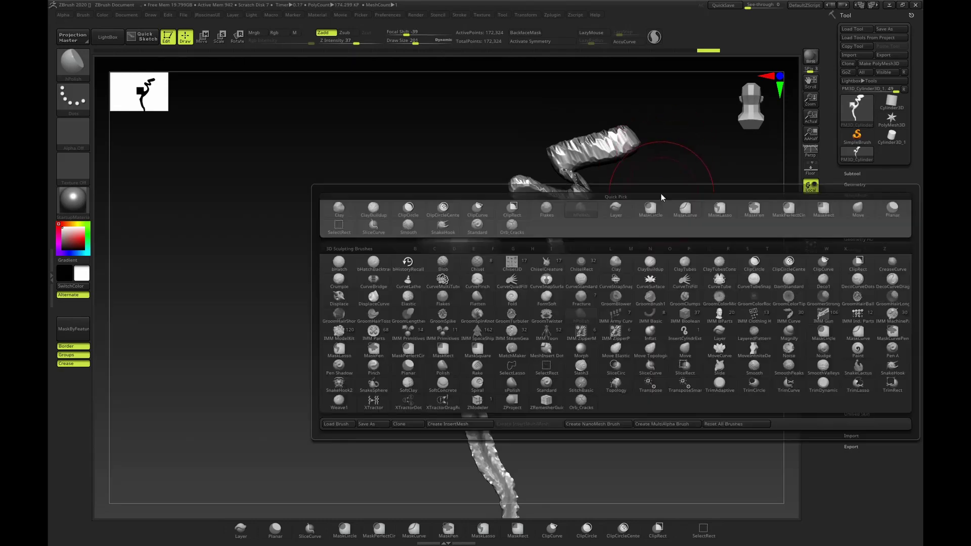
pyautogui.press('m')
pyautogui.press('v')
pyautogui.press('s')
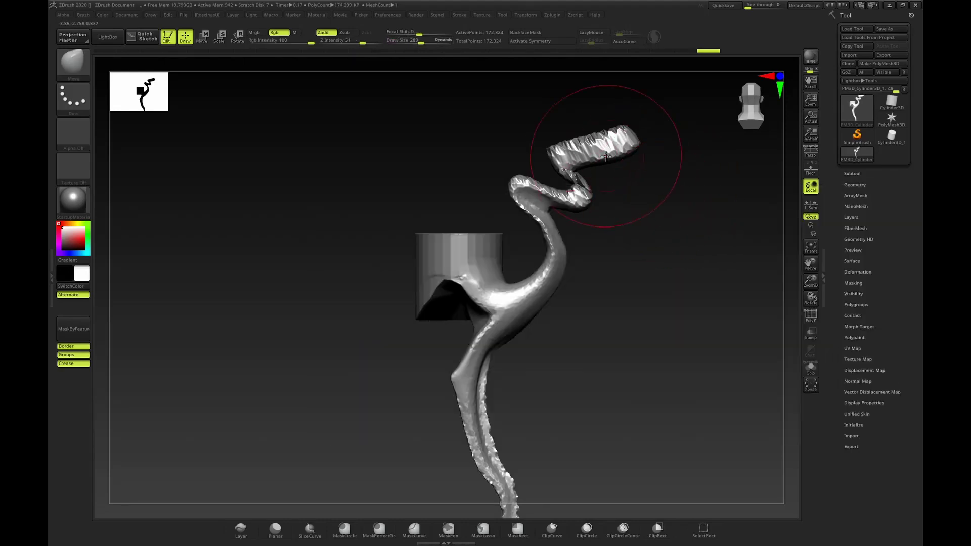
pyautogui.hotkey('ctrl', 'b')
pyautogui.press(']')
# Try pulling the tendril's upper section and its outer bend outward with the Move brush and BackfaceMask, undoing the strokes.
pyautogui.moveTo(604, 137); pyautogui.dragTo(593, 119)
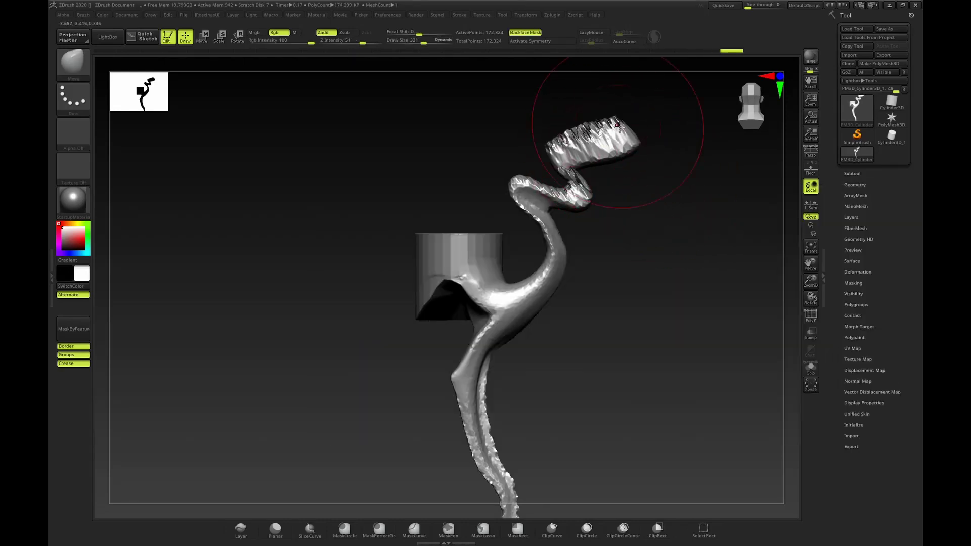
pyautogui.hotkey('ctrl', 'z')
pyautogui.moveTo(548, 263)
pyautogui.mouseDown()
pyautogui.moveTo(638, 274)
pyautogui.moveTo(525, 266)
pyautogui.moveTo(601, 270)
pyautogui.moveTo(581, 266)
pyautogui.moveTo(592, 269)
pyautogui.mouseUp()
pyautogui.hotkey('ctrl', 'z')
pyautogui.hotkey('ctrl', 'z')
pyautogui.hotkey('ctrl', 'z')
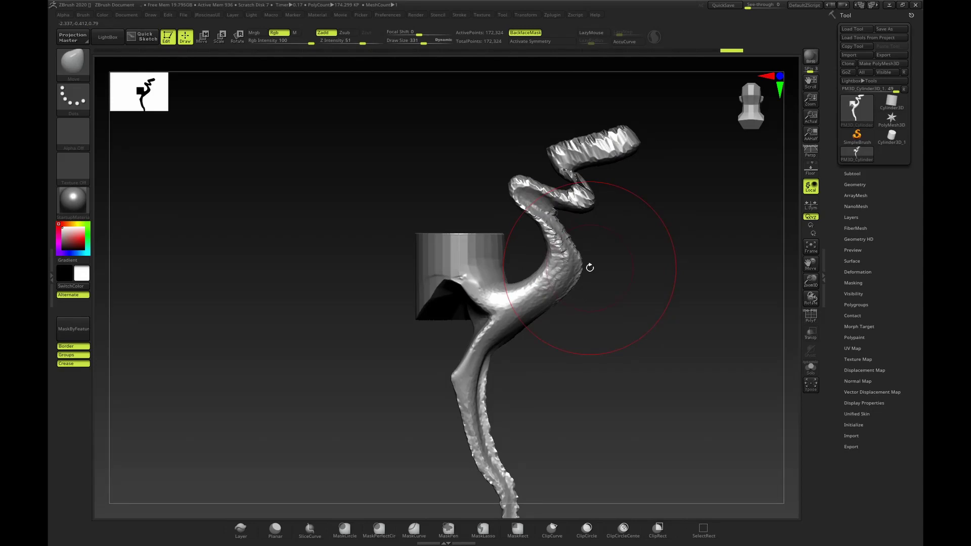
pyautogui.hotkey('ctrl', 'z')
pyautogui.moveTo(555, 259); pyautogui.dragTo(629, 260)
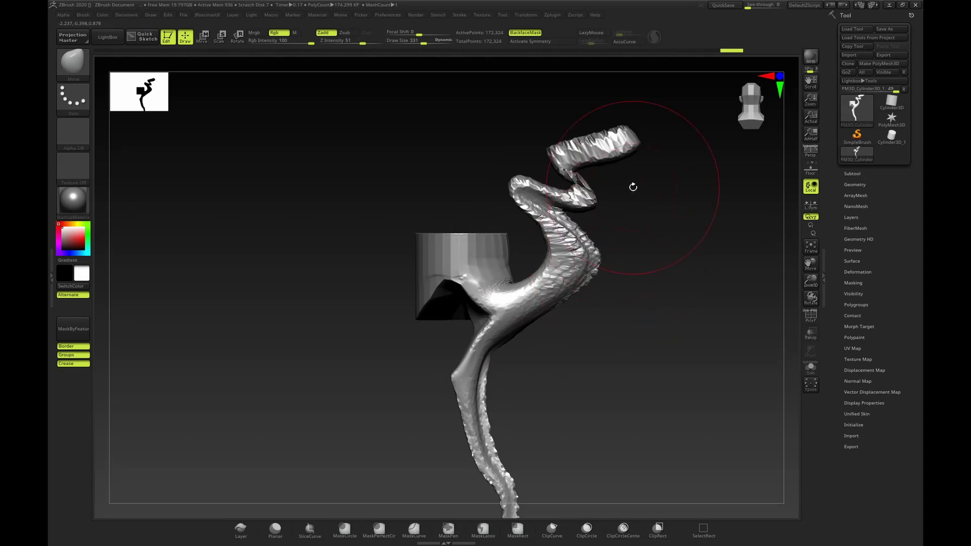
pyautogui.moveTo(625, 202)
pyautogui.mouseDown()
pyautogui.moveTo(744, 211)
pyautogui.moveTo(608, 209)
pyautogui.mouseUp()
pyautogui.hotkey('ctrl', 'z')
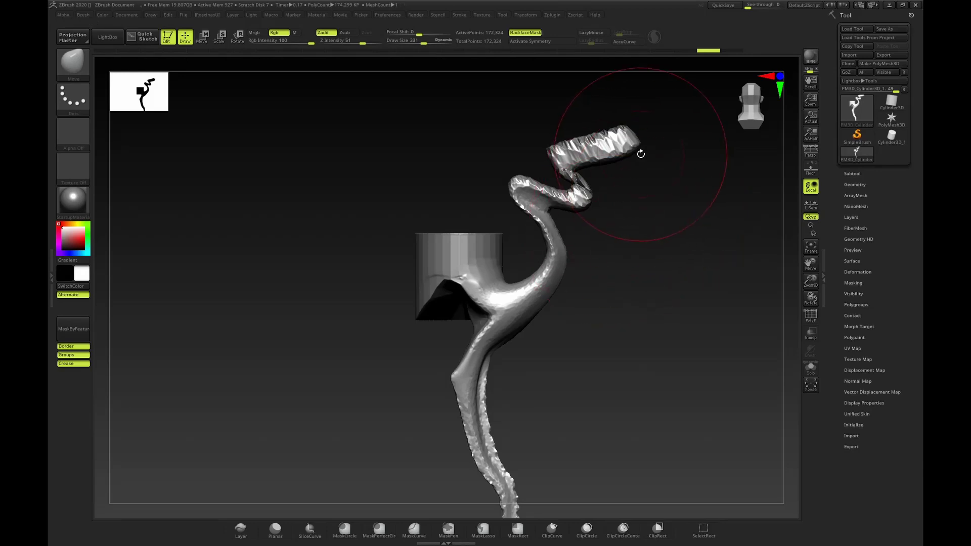
# Turn on AccuCurve in the Move brush's curve settings and turn off BackfaceMask.
pyautogui.click(83, 14)
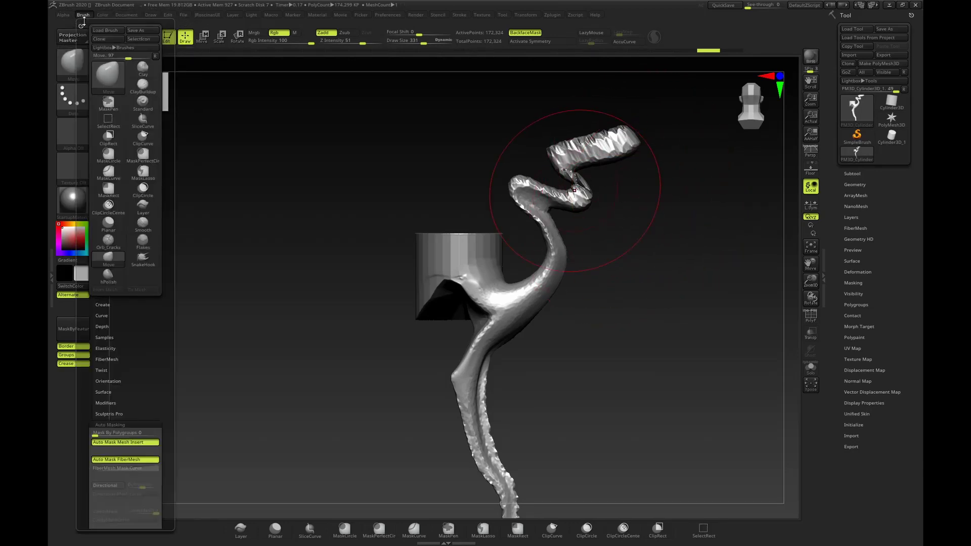
pyautogui.click(137, 302)
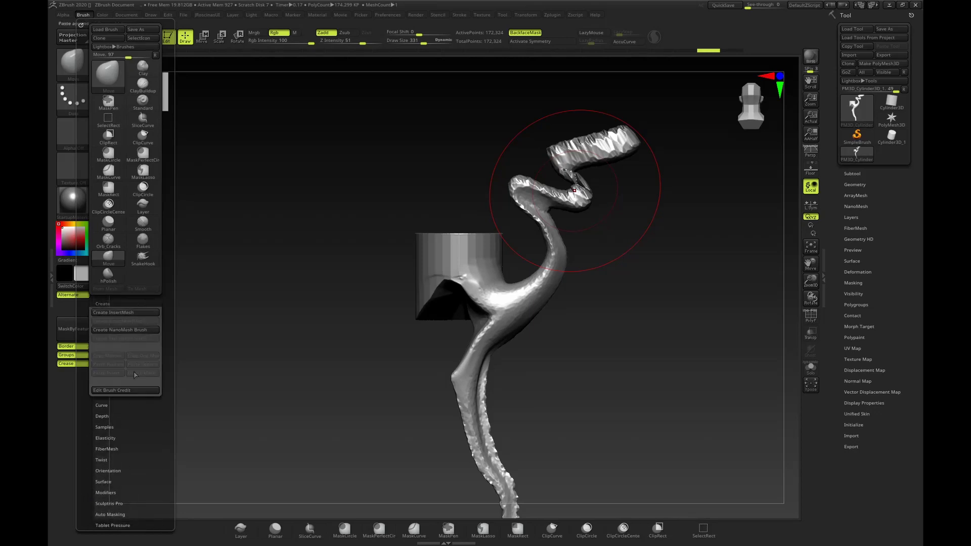
pyautogui.click(102, 405)
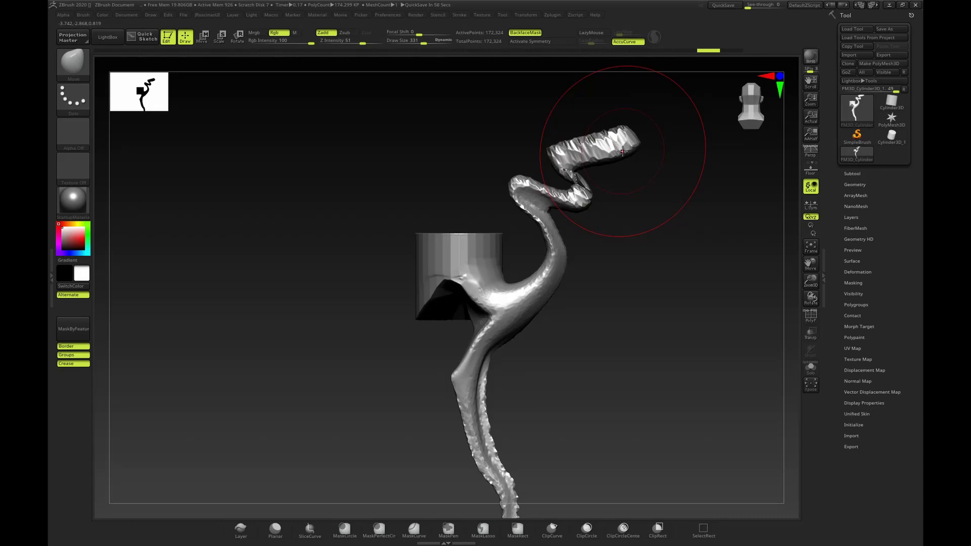
pyautogui.press('b')
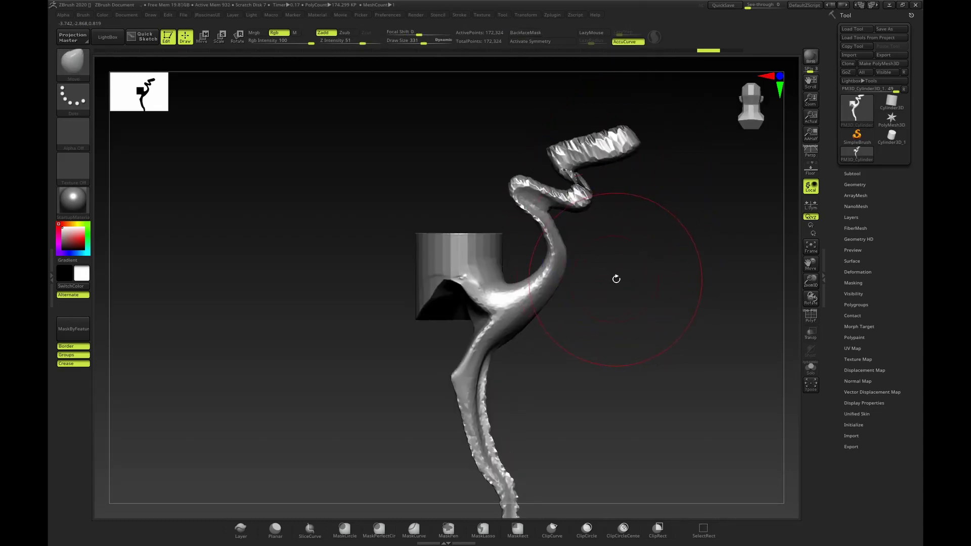
# Pull the tendril's outer bend into a sharp point with the Move brush, comparing strokes with AccuCurve on and off.
pyautogui.moveTo(615, 277)
pyautogui.mouseDown()
pyautogui.moveTo(567, 250)
pyautogui.moveTo(667, 245)
pyautogui.mouseUp()
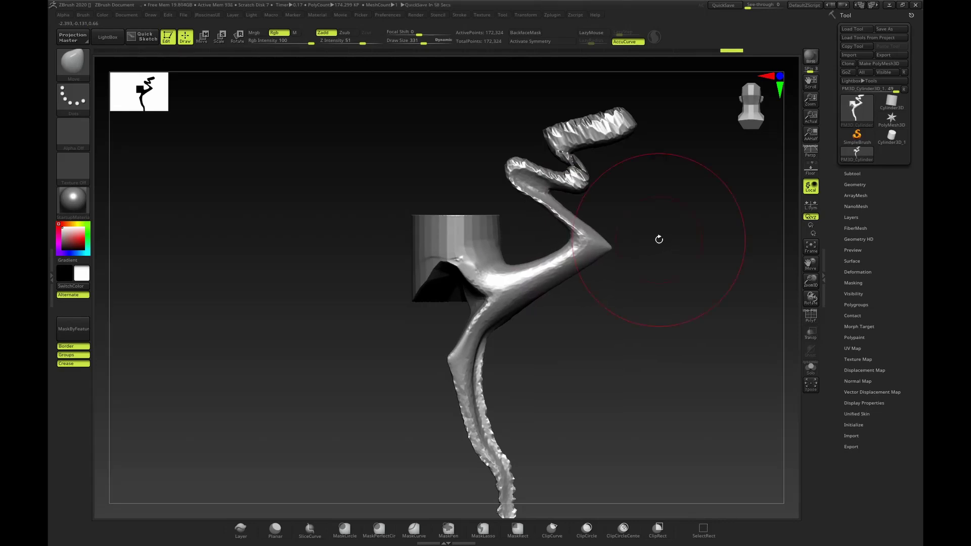
pyautogui.moveTo(659, 239); pyautogui.dragTo(562, 271)
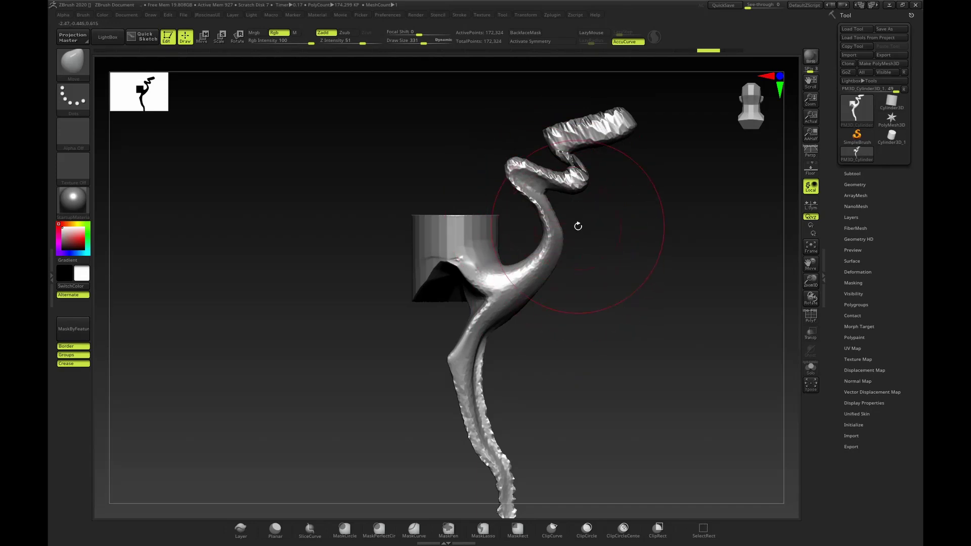
pyautogui.moveTo(566, 243); pyautogui.dragTo(657, 240)
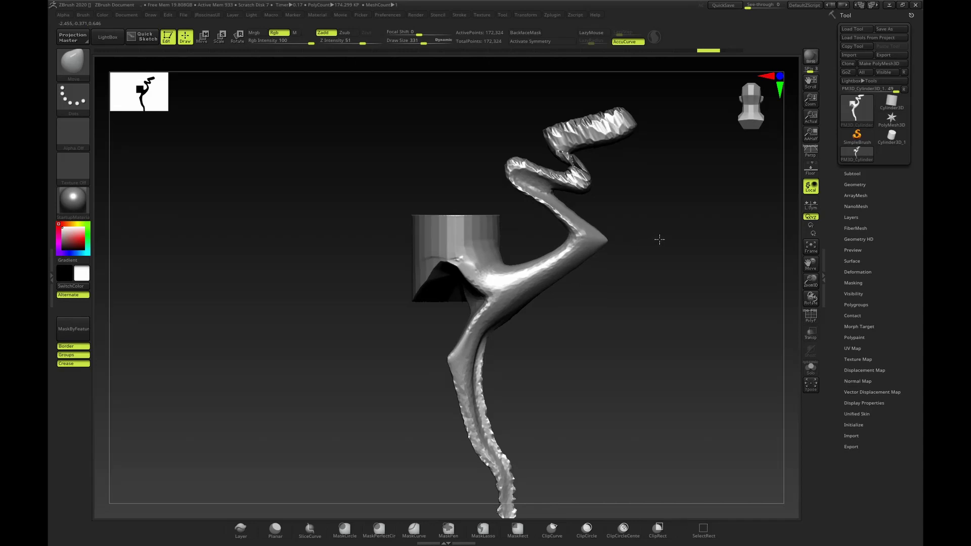
pyautogui.hotkey('ctrl', 'z')
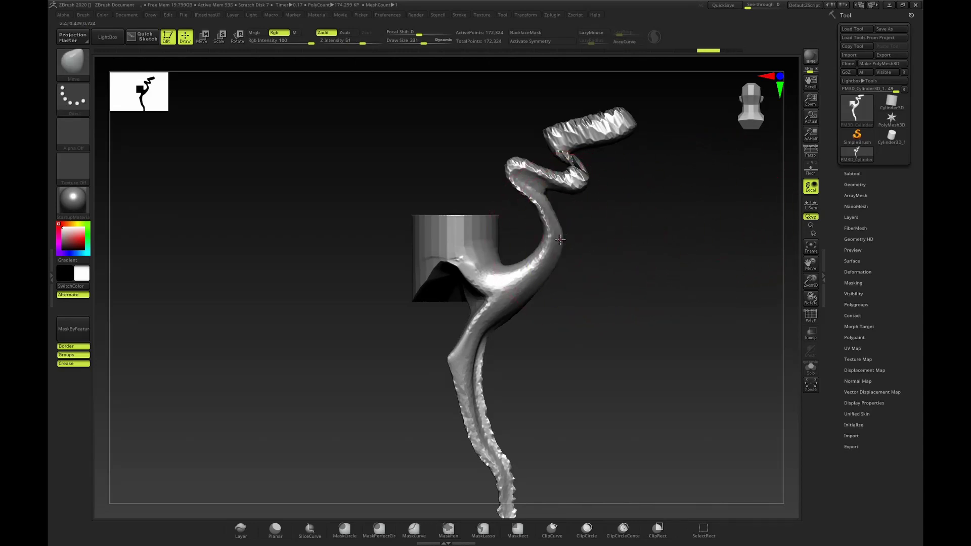
pyautogui.moveTo(560, 240); pyautogui.dragTo(695, 232)
pyautogui.hotkey('ctrl', 'z')
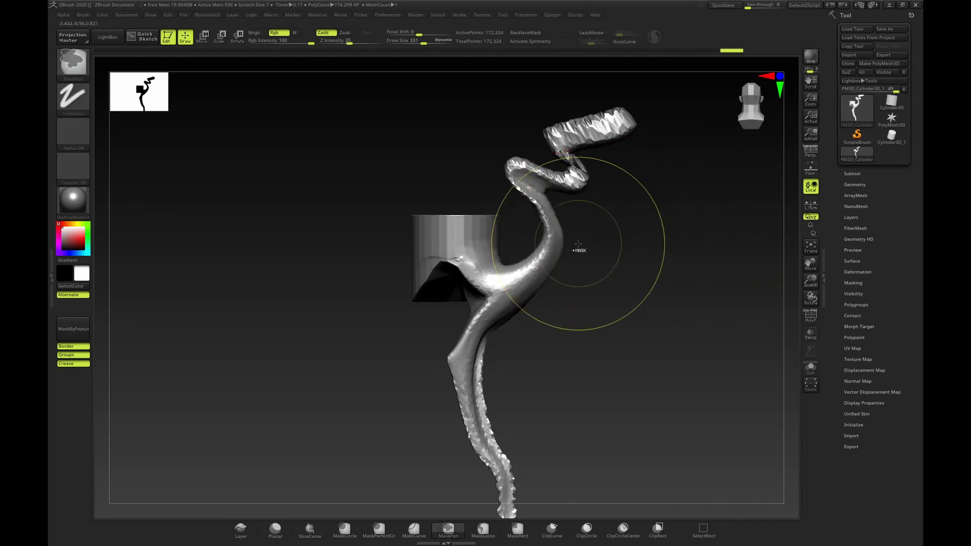
pyautogui.moveTo(567, 238); pyautogui.dragTo(673, 234)
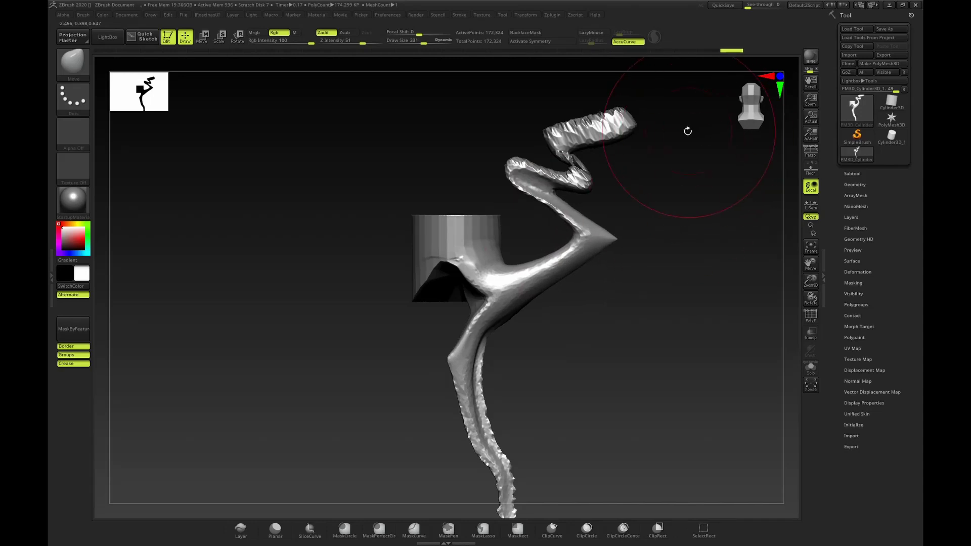
# Pull the tendril's upper loop, tip and lower bends into sharp points with the Move brush and AccuCurve.
pyautogui.moveTo(508, 163); pyautogui.dragTo(448, 133)
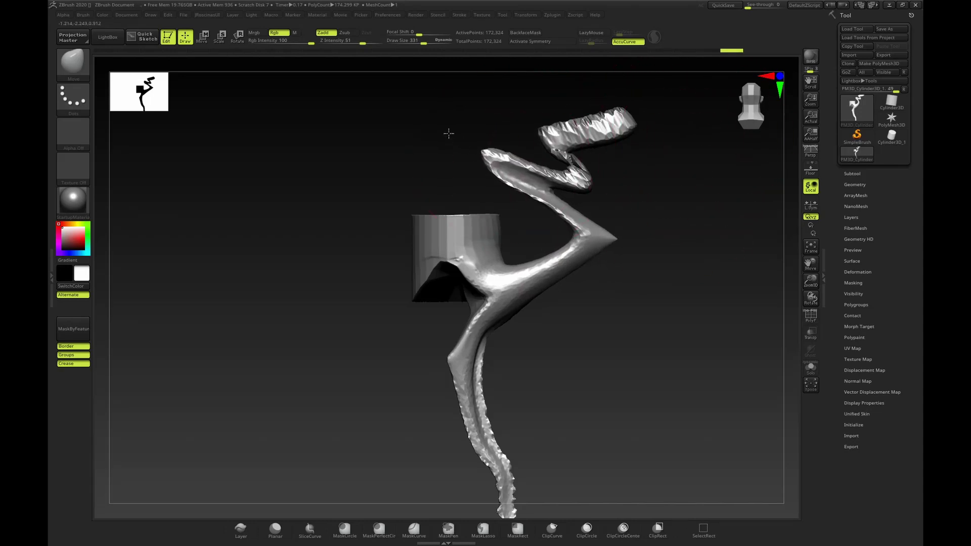
pyautogui.press('space')
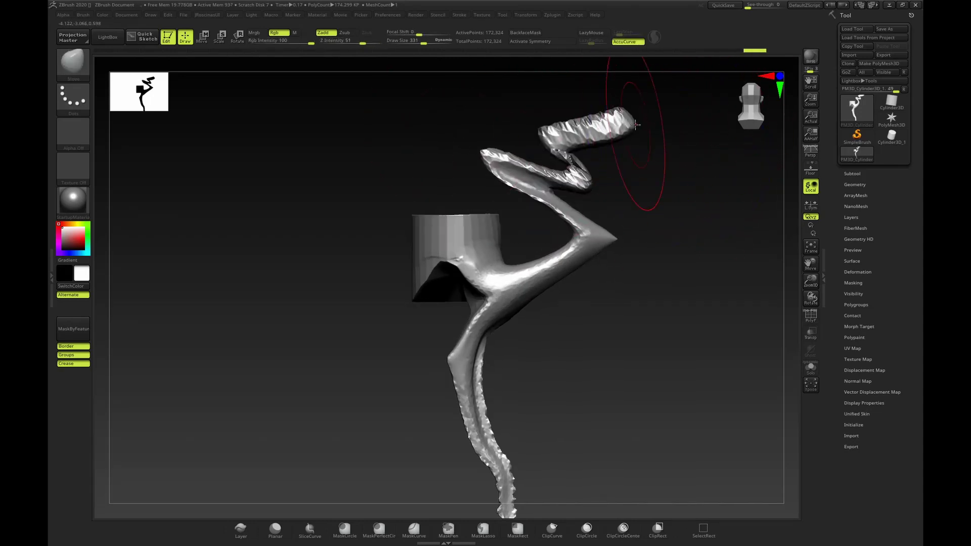
pyautogui.moveTo(636, 124)
pyautogui.mouseDown()
pyautogui.moveTo(742, 115)
pyautogui.moveTo(738, 62)
pyautogui.mouseUp()
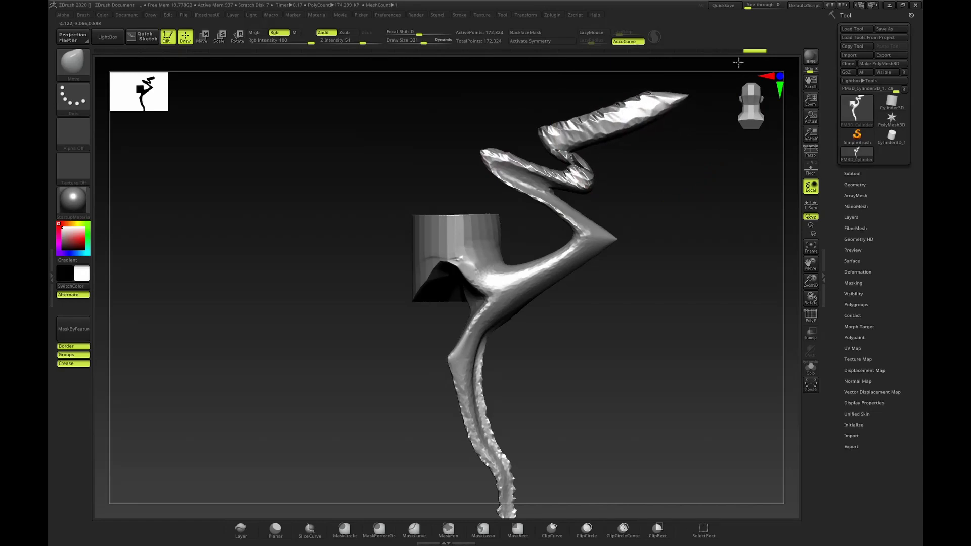
pyautogui.moveTo(685, 132); pyautogui.dragTo(624, 182)
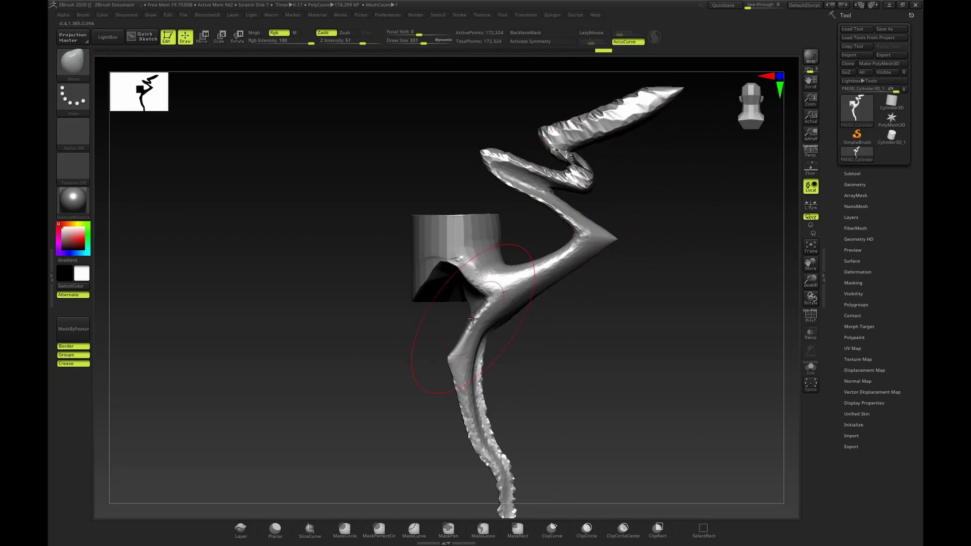
pyautogui.moveTo(443, 357); pyautogui.dragTo(428, 339)
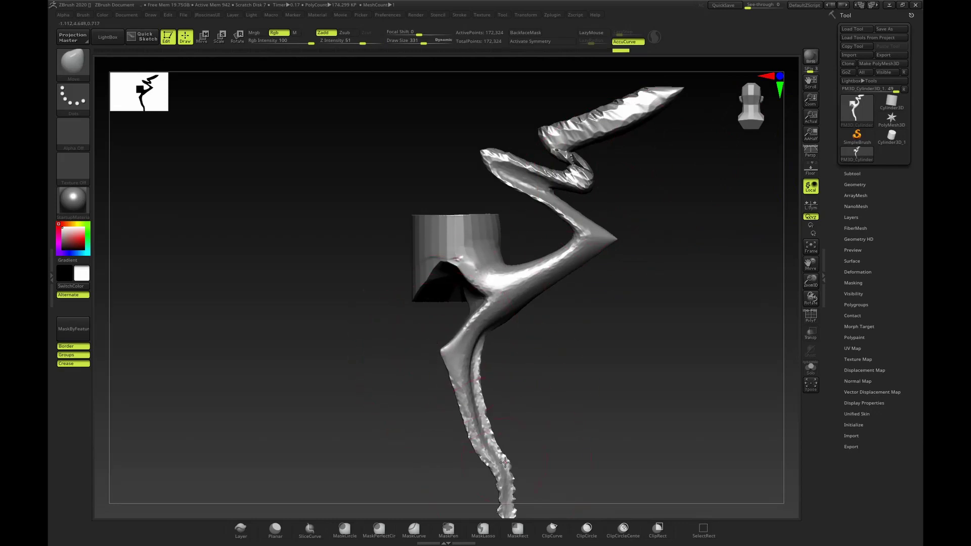
pyautogui.moveTo(505, 462); pyautogui.dragTo(553, 434)
pyautogui.keyDown('alt'); pyautogui.moveTo(628, 347); pyautogui.dragTo(636, 288); pyautogui.keyUp('alt')
pyautogui.moveTo(645, 273); pyautogui.dragTo(832, 249)
pyautogui.keyDown('alt'); pyautogui.moveTo(729, 177); pyautogui.dragTo(684, 224); pyautogui.keyUp('alt')
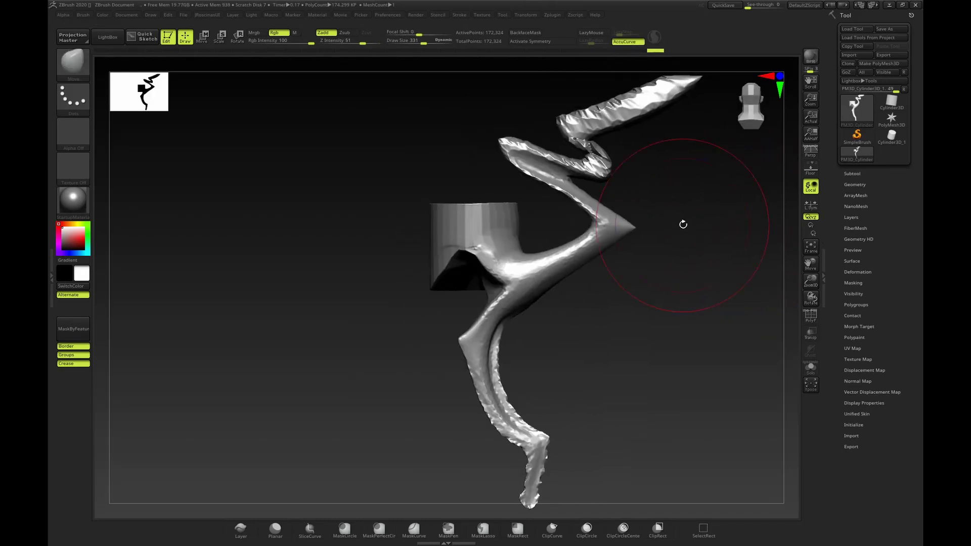
# Undo the pulls on the upper loop, tip and lower bends, keeping the pointed outer bend.
pyautogui.hotkey('ctrl', 'z')
pyautogui.hotkey('ctrl', 'z')
pyautogui.hotkey('ctrl', 'z')
pyautogui.hotkey('ctrl', 'z')
pyautogui.hotkey('ctrl', 'z')
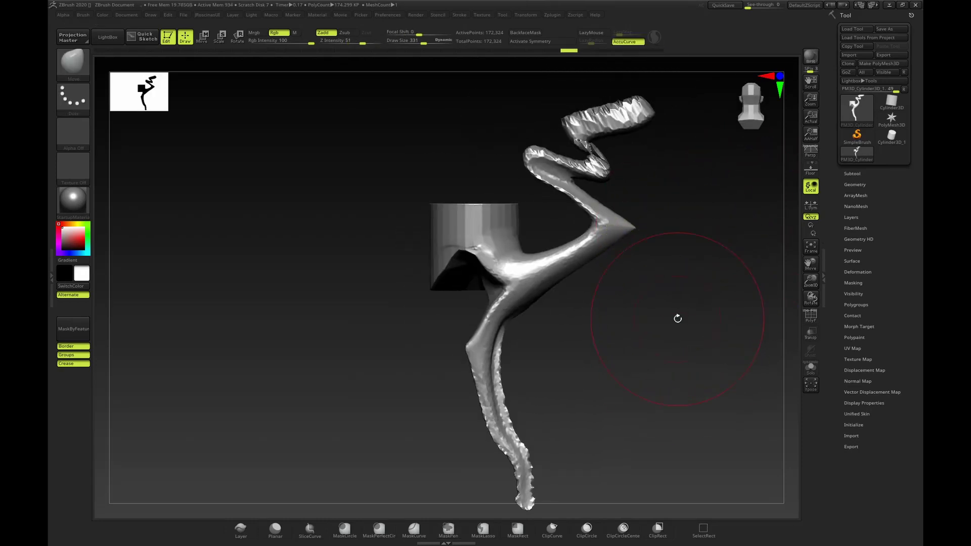
# Pull the centre of the cylinder's flat top upward into a pointed cone with the Move brush and AccuCurve.
pyautogui.keyDown('alt'); pyautogui.moveTo(689, 199); pyautogui.dragTo(679, 225); pyautogui.keyUp('alt')
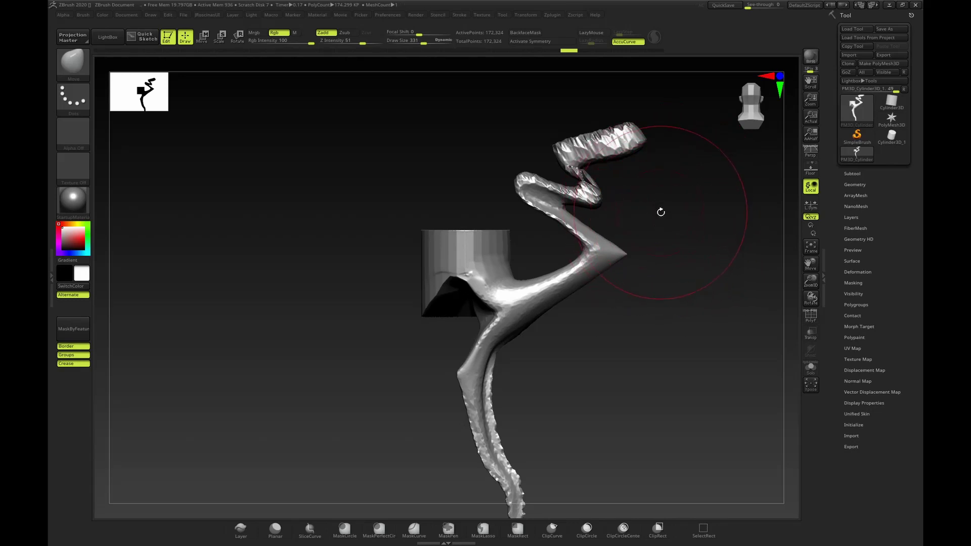
pyautogui.moveTo(662, 250); pyautogui.dragTo(661, 278)
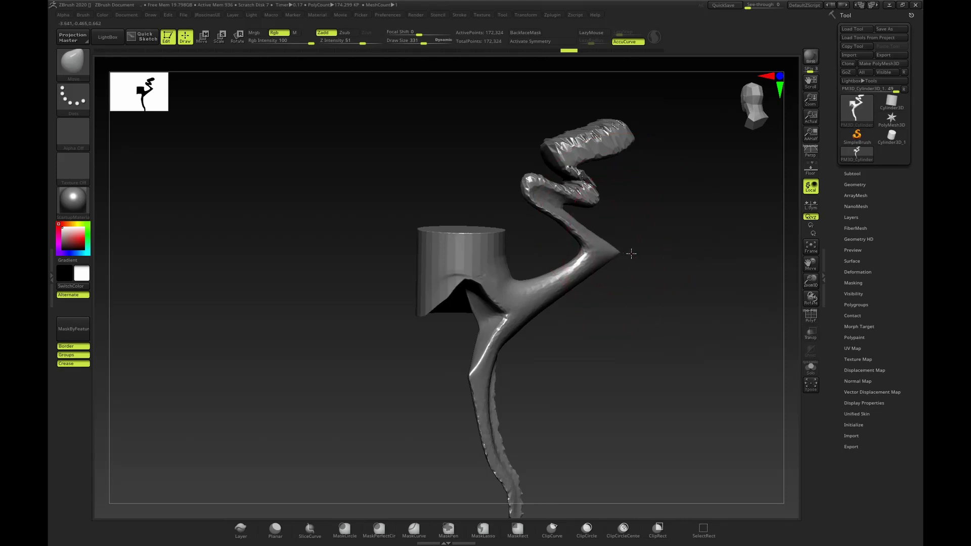
pyautogui.moveTo(666, 238); pyautogui.dragTo(650, 252)
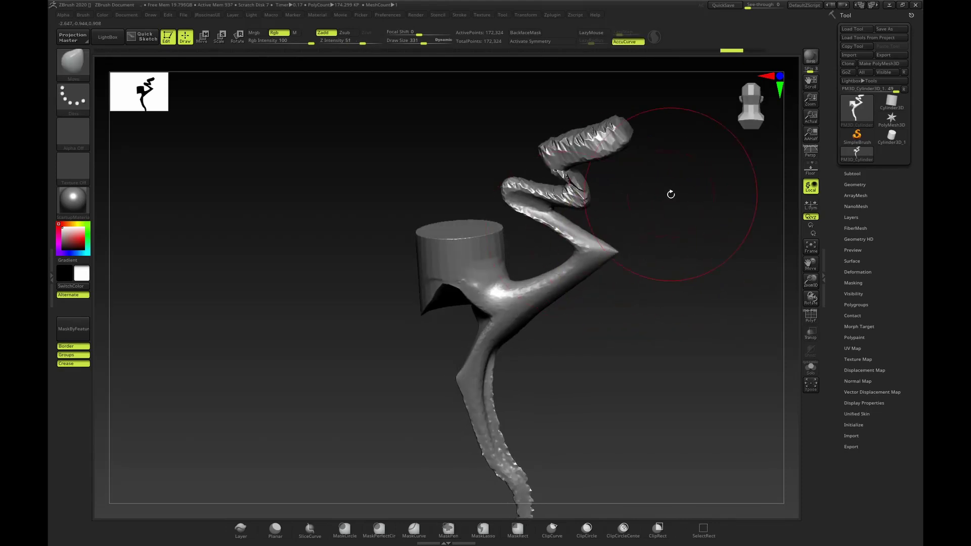
pyautogui.moveTo(671, 194); pyautogui.dragTo(503, 228)
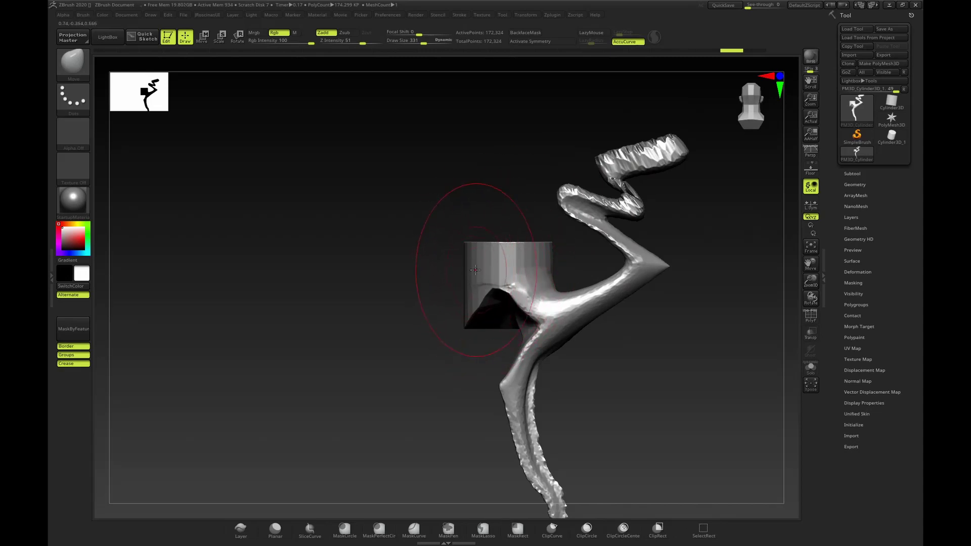
pyautogui.moveTo(475, 270)
pyautogui.keyDown('alt'); pyautogui.mouseDown()
pyautogui.moveTo(572, 269)
pyautogui.moveTo(595, 254)
pyautogui.moveTo(581, 310)
pyautogui.moveTo(559, 221)
pyautogui.moveTo(505, 234)
pyautogui.mouseUp(); pyautogui.keyUp('alt')
pyautogui.hotkey('ctrl', 'z')
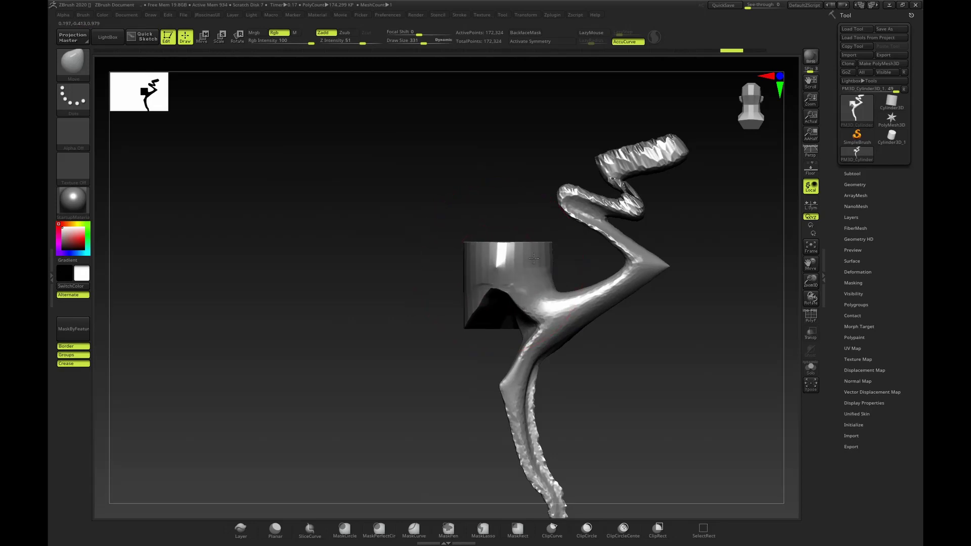
pyautogui.moveTo(583, 234)
pyautogui.mouseDown()
pyautogui.moveTo(599, 254)
pyautogui.moveTo(612, 251)
pyautogui.moveTo(586, 274)
pyautogui.moveTo(524, 212)
pyautogui.moveTo(522, 232)
pyautogui.mouseUp()
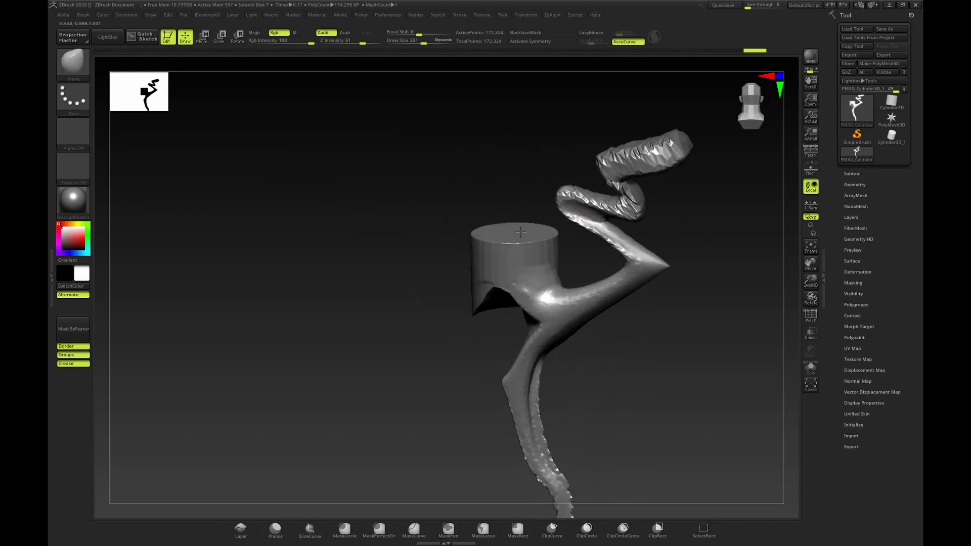
pyautogui.moveTo(532, 197)
pyautogui.mouseDown()
pyautogui.moveTo(535, 212)
pyautogui.moveTo(512, 219)
pyautogui.mouseUp()
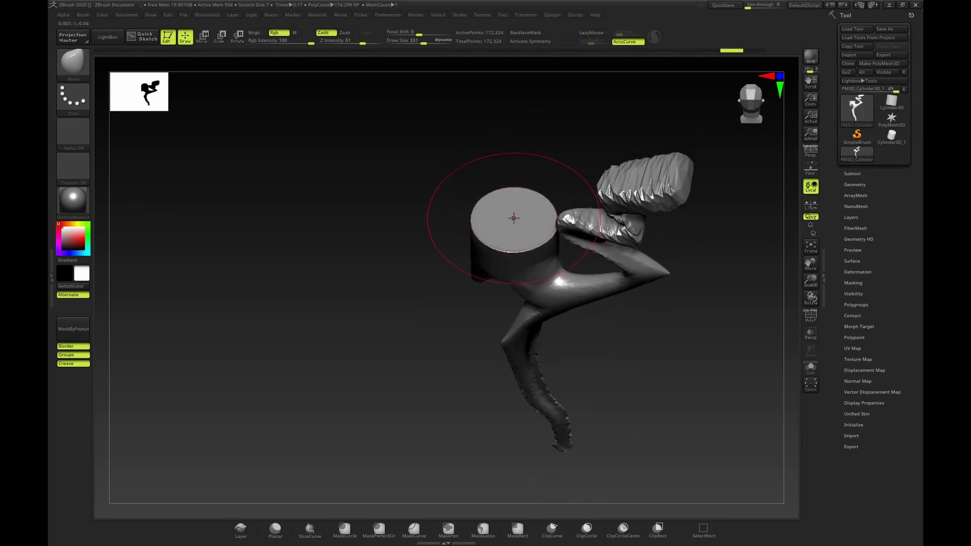
pyautogui.moveTo(514, 219); pyautogui.dragTo(514, 181)
pyautogui.moveTo(712, 182)
pyautogui.mouseDown()
pyautogui.moveTo(713, 135)
pyautogui.moveTo(754, 156)
pyautogui.moveTo(710, 151)
pyautogui.mouseUp()
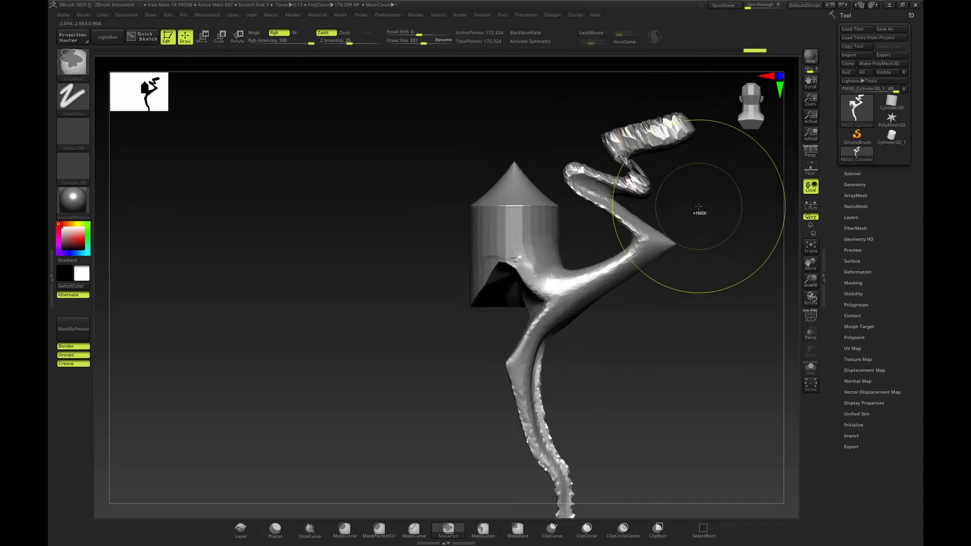
# Undo the cone pulled from the cylinder's top and choose the MoveInfiniteDepth brush.
pyautogui.hotkey('ctrl', 'z')
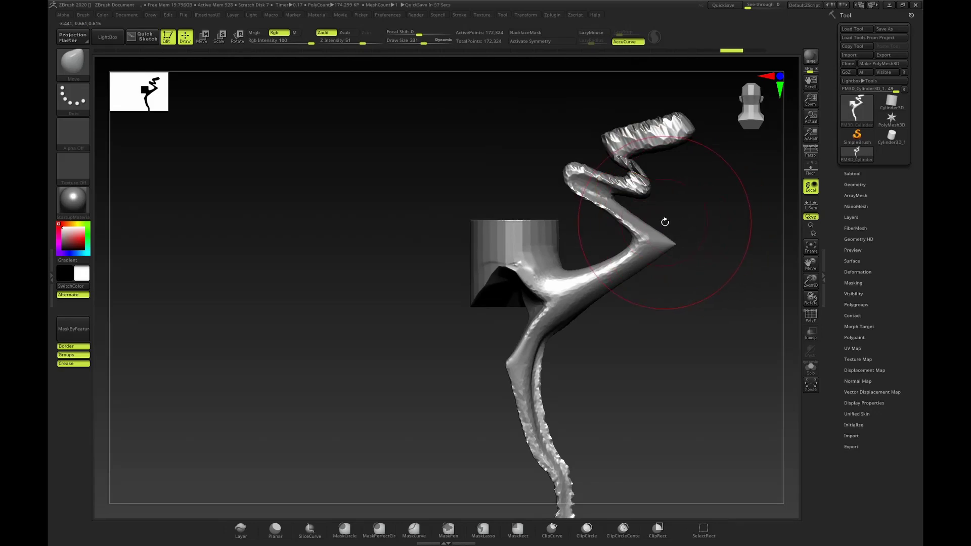
pyautogui.click(81, 69)
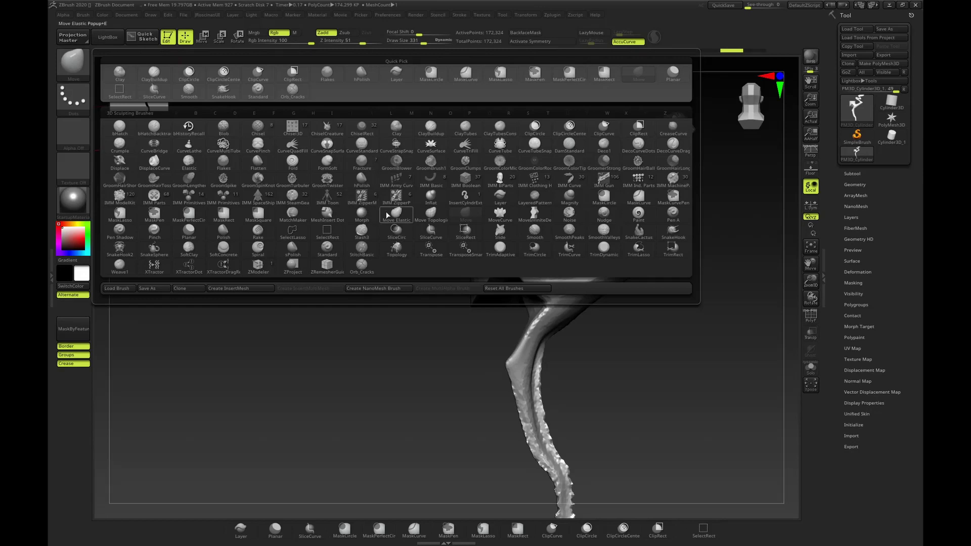
pyautogui.click(547, 218)
# Try to pull the cylinder's free side outward into a point with a smaller MoveInfiniteDepth brush, and undo the stroke.
pyautogui.moveTo(725, 256); pyautogui.dragTo(720, 261)
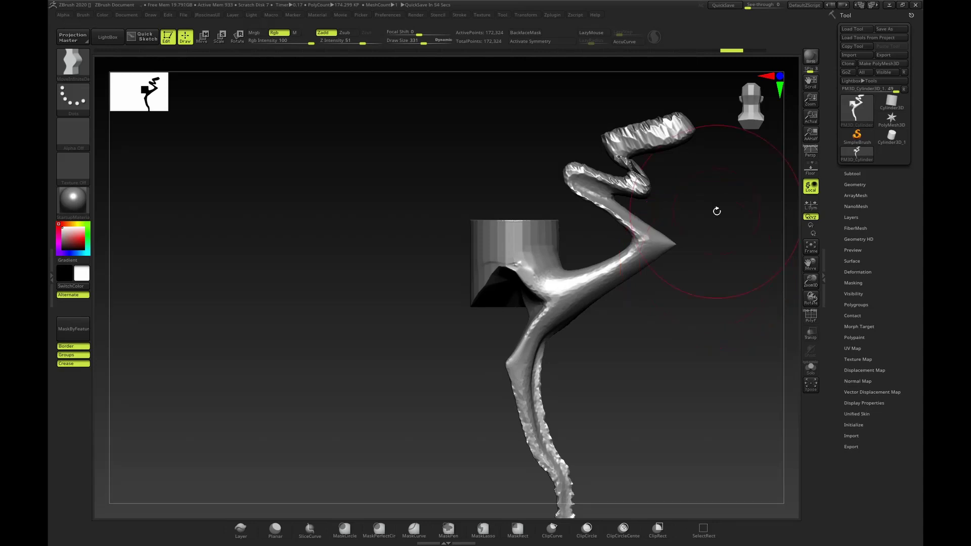
pyautogui.keyDown('alt'); pyautogui.moveTo(717, 211); pyautogui.dragTo(777, 218); pyautogui.keyUp('alt')
pyautogui.press('s')
pyautogui.moveTo(534, 258); pyautogui.dragTo(481, 249)
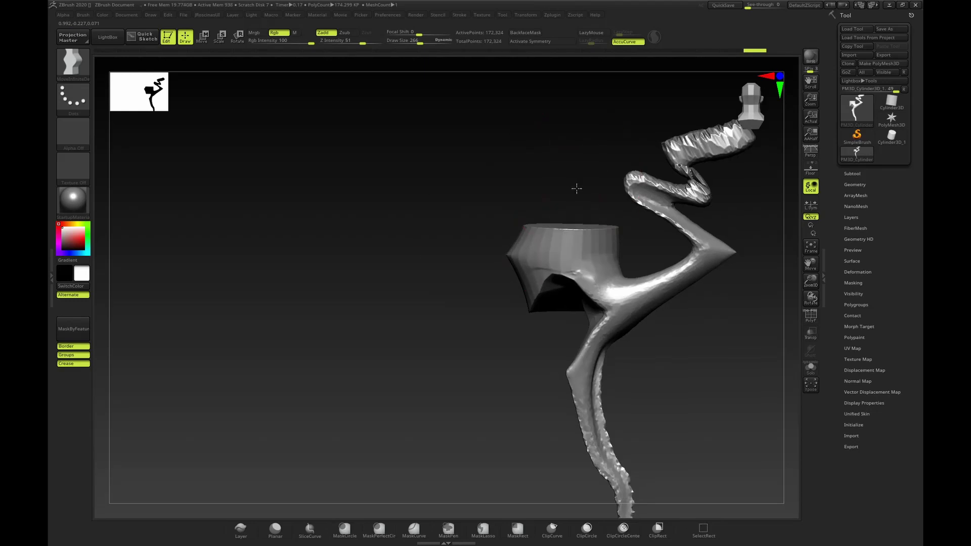
pyautogui.moveTo(576, 188); pyautogui.dragTo(594, 203)
pyautogui.hotkey('ctrl', 'z')
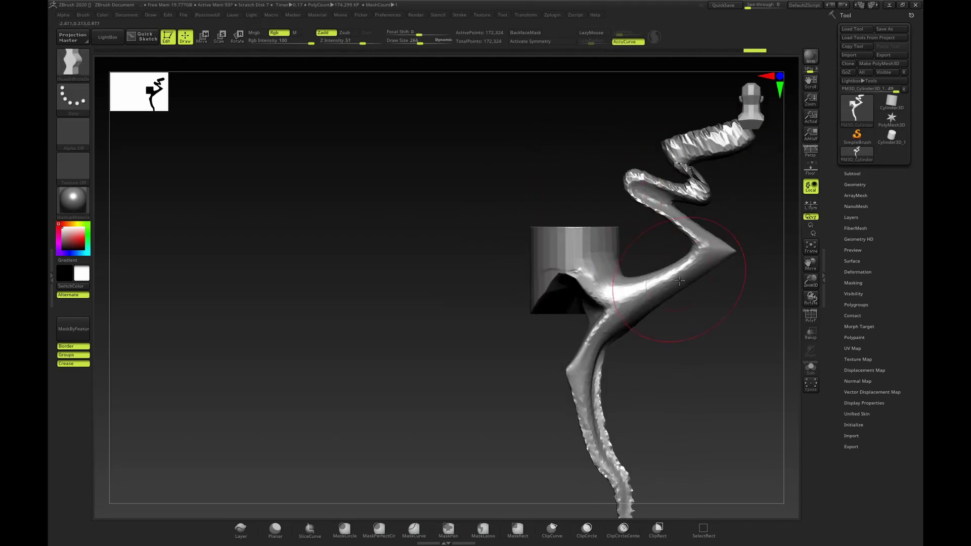
pyautogui.hotkey('ctrl', 'z')
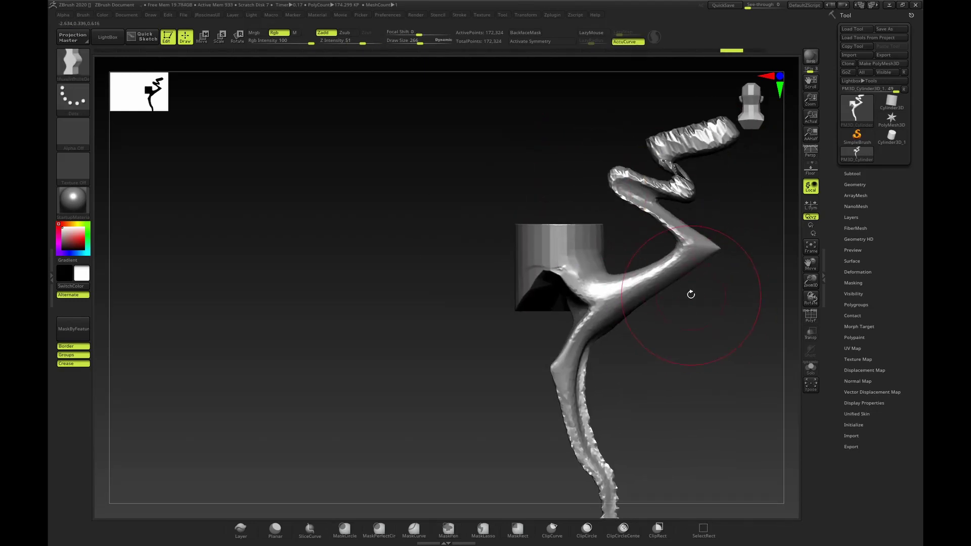
# Pull the cylinder's upper side outward into a point and sharpen the tendril's upper loop.
pyautogui.click(863, 108)
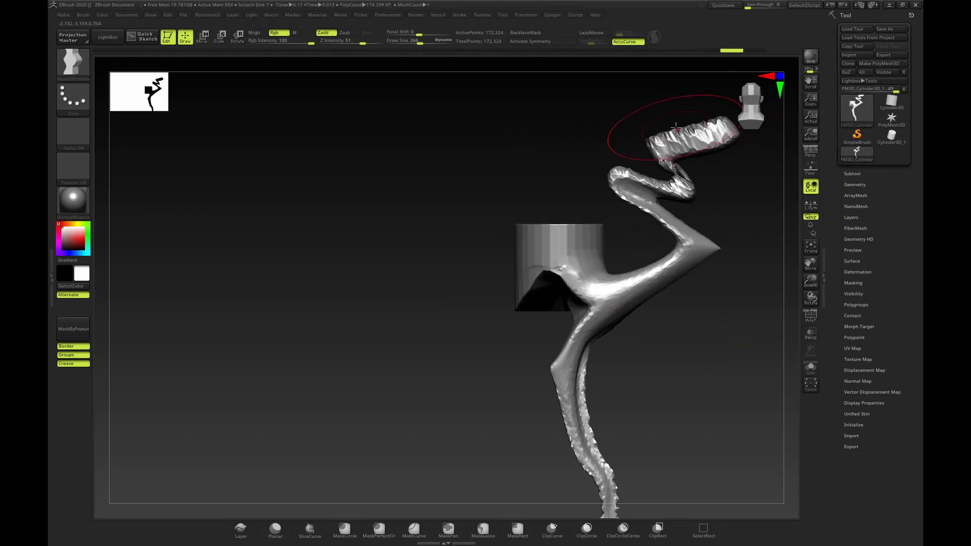
pyautogui.hotkey('ctrl', 'shift', 'z')
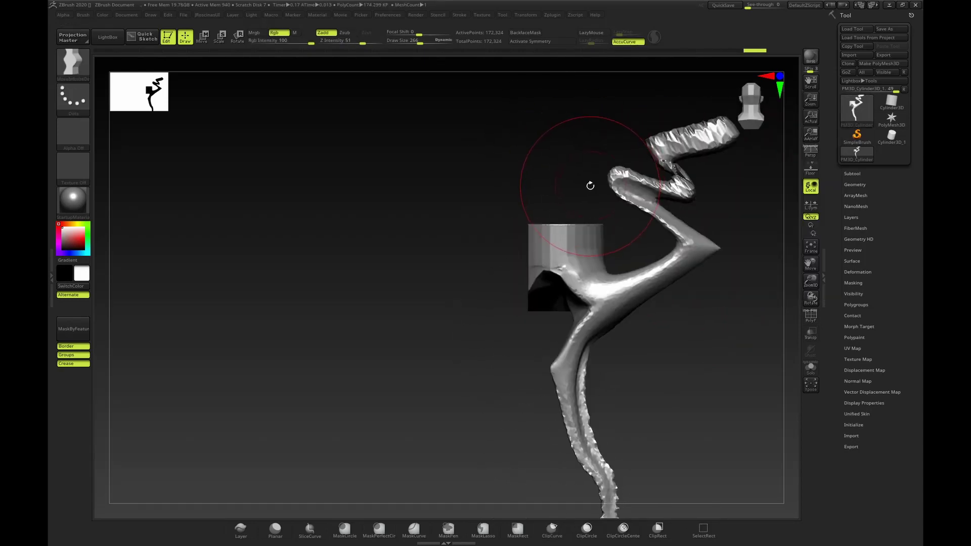
pyautogui.press('b')
pyautogui.press('d')
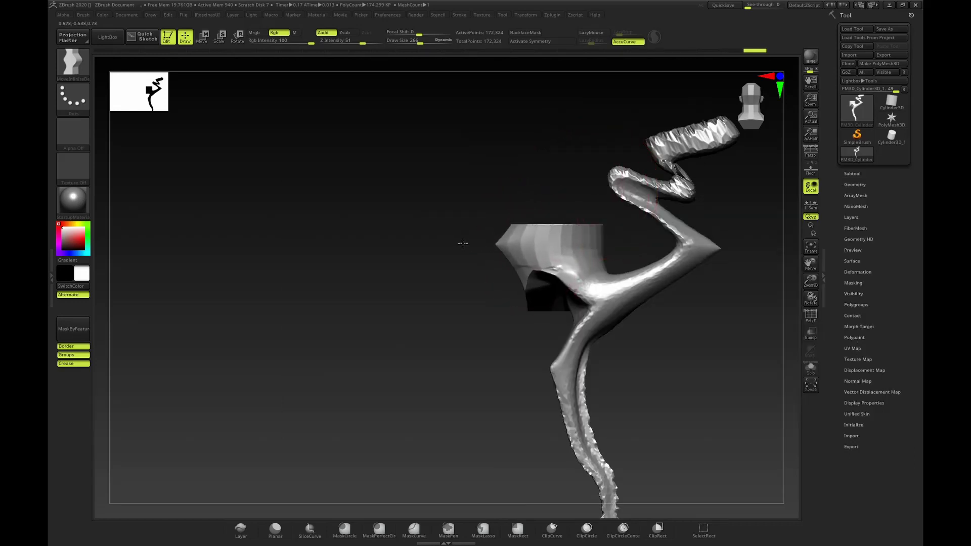
pyautogui.moveTo(463, 243)
pyautogui.mouseDown()
pyautogui.moveTo(572, 192)
pyautogui.moveTo(641, 190)
pyautogui.moveTo(689, 252)
pyautogui.moveTo(657, 273)
pyautogui.moveTo(685, 248)
pyautogui.moveTo(684, 230)
pyautogui.moveTo(639, 213)
pyautogui.moveTo(597, 178)
pyautogui.mouseUp()
pyautogui.moveTo(603, 173)
pyautogui.mouseDown()
pyautogui.moveTo(626, 149)
pyautogui.moveTo(660, 139)
pyautogui.moveTo(682, 141)
pyautogui.moveTo(690, 172)
pyautogui.moveTo(700, 174)
pyautogui.moveTo(557, 221)
pyautogui.mouseUp()
# Set the draw size to 208, raise the cylinder's flat top into an arch, and adjust the pointed side tip.
pyautogui.press('s')
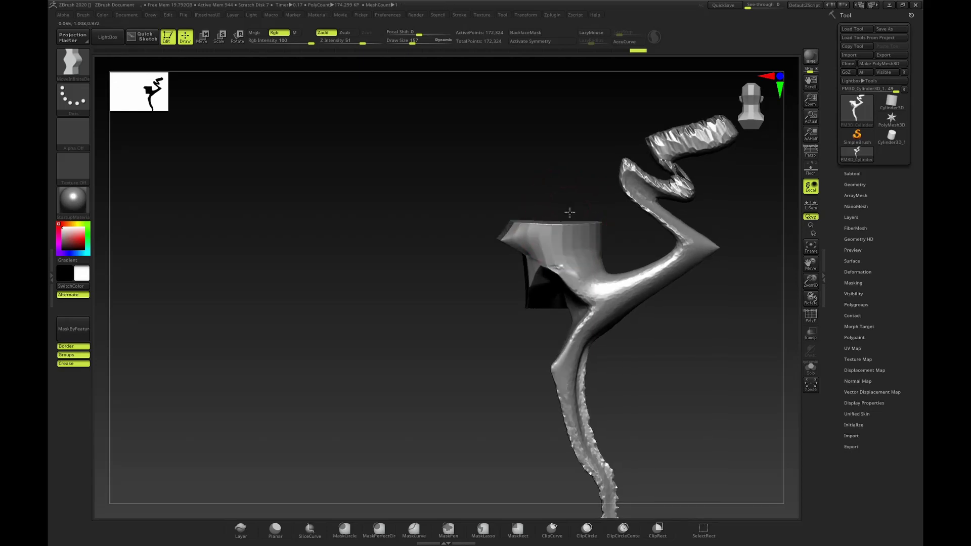
pyautogui.press('s')
pyautogui.moveTo(565, 219); pyautogui.dragTo(569, 219)
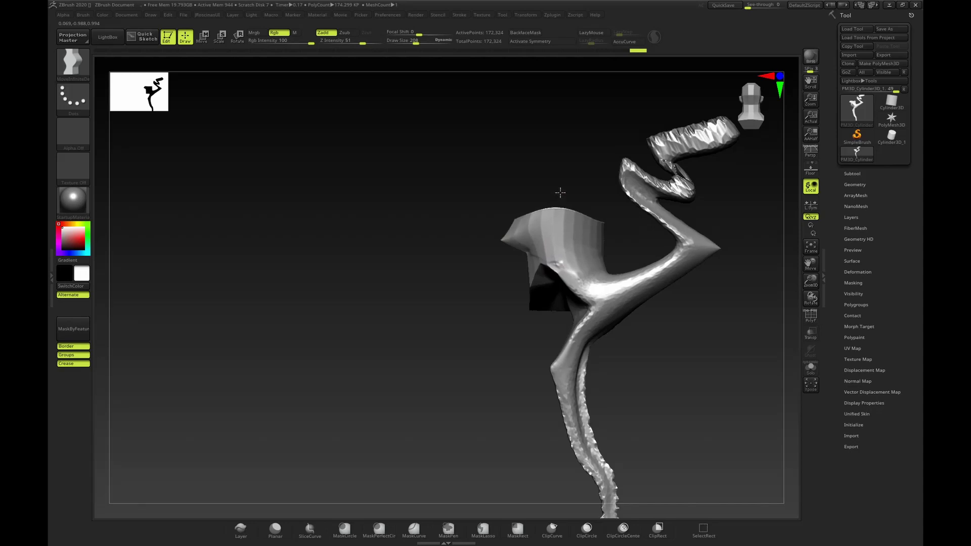
pyautogui.moveTo(564, 181); pyautogui.dragTo(722, 162)
pyautogui.keyDown('alt'); pyautogui.moveTo(502, 209); pyautogui.dragTo(504, 288); pyautogui.keyUp('alt')
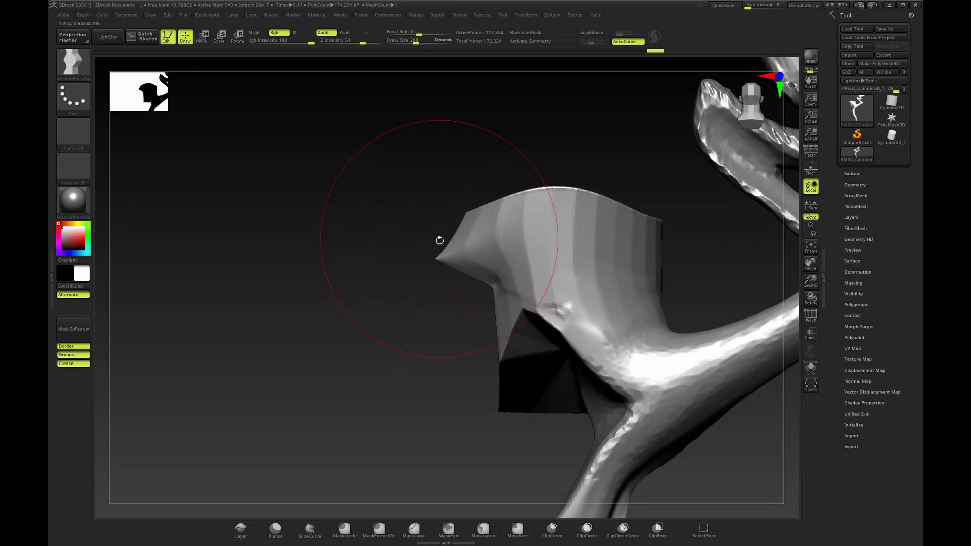
pyautogui.keyDown('ctrl'); pyautogui.keyDown('shift'); pyautogui.moveTo(448, 302); pyautogui.dragTo(435, 227); pyautogui.keyUp('shift'); pyautogui.keyUp('ctrl')
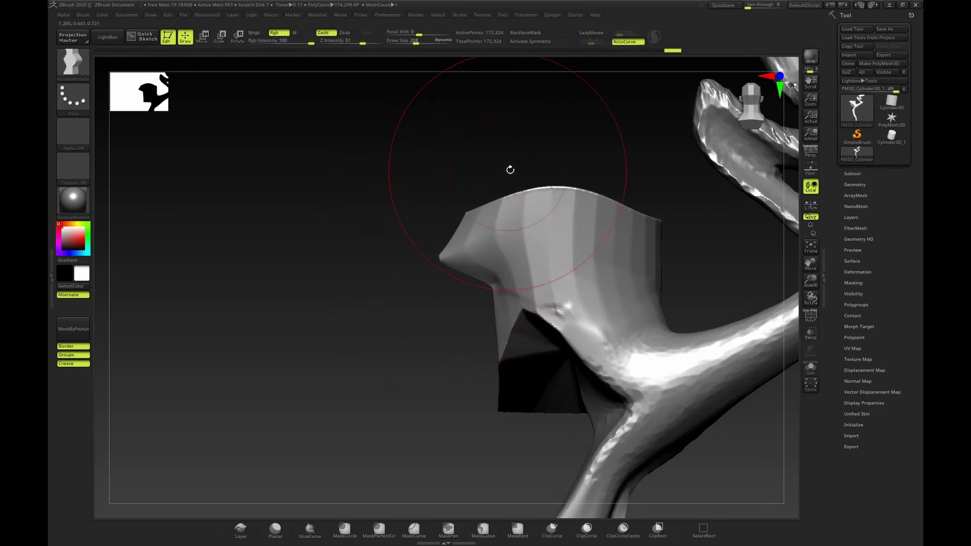
# Mask a rounded strip across the centre of the overhang with MaskLasso and invert the mask.
pyautogui.moveTo(510, 167)
pyautogui.mouseDown()
pyautogui.moveTo(597, 154)
pyautogui.moveTo(676, 165)
pyautogui.moveTo(646, 181)
pyautogui.moveTo(698, 171)
pyautogui.moveTo(642, 191)
pyautogui.moveTo(646, 217)
pyautogui.moveTo(596, 205)
pyautogui.moveTo(688, 211)
pyautogui.moveTo(691, 236)
pyautogui.moveTo(666, 260)
pyautogui.mouseUp()
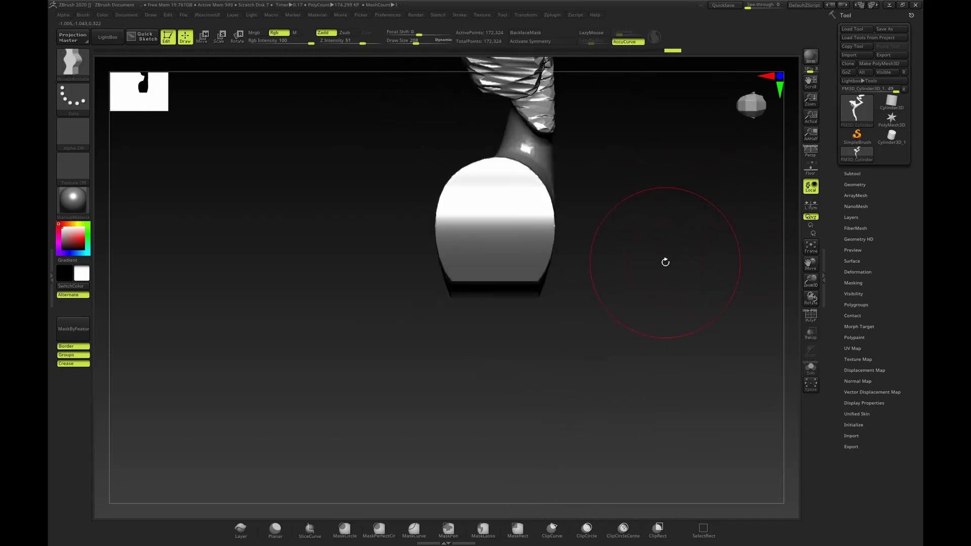
pyautogui.press('ctrl')
pyautogui.click(483, 528)
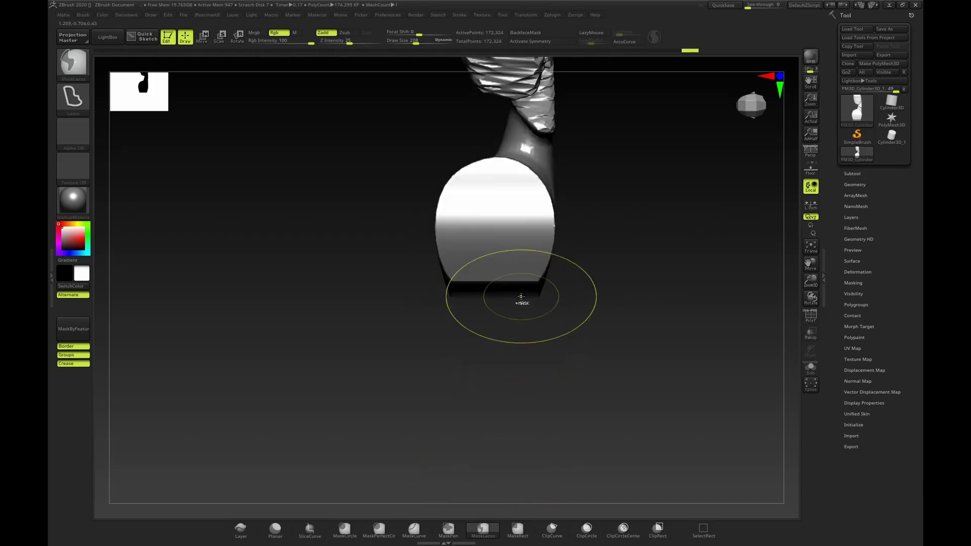
pyautogui.keyDown('ctrl'); pyautogui.moveTo(522, 272); pyautogui.dragTo(471, 347); pyautogui.keyUp('ctrl')
pyautogui.hotkey('ctrl', 'z')
pyautogui.keyDown('ctrl'); pyautogui.moveTo(514, 320); pyautogui.dragTo(468, 335); pyautogui.keyUp('ctrl')
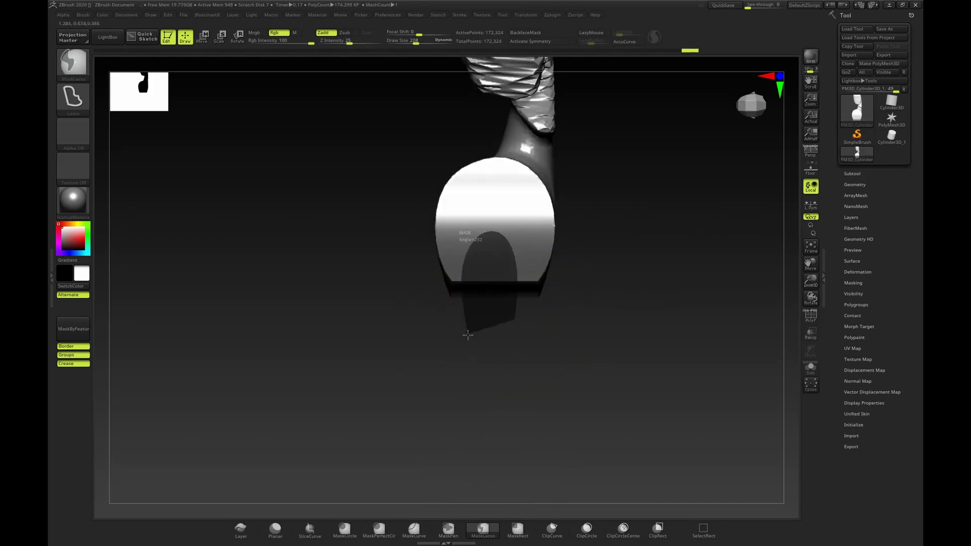
pyautogui.moveTo(622, 263); pyautogui.dragTo(641, 198)
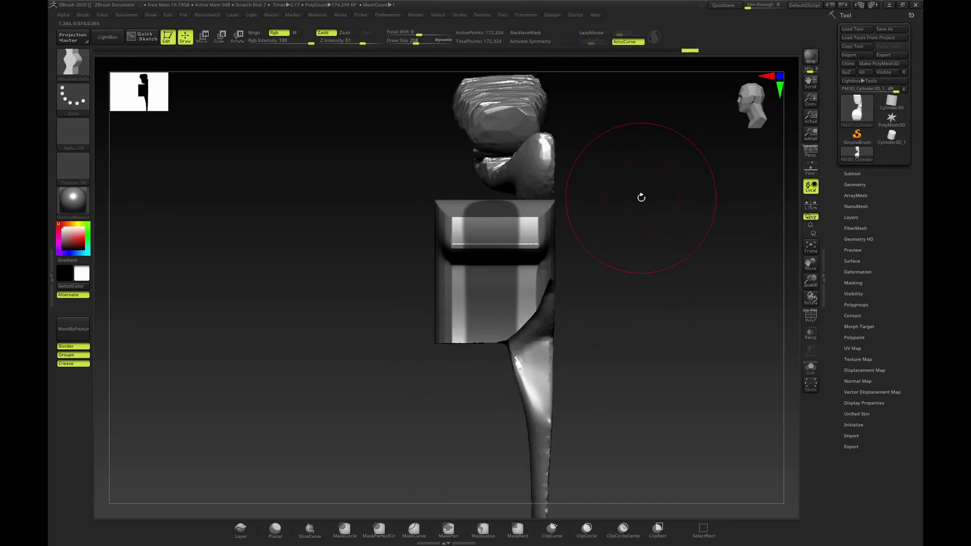
pyautogui.keyDown('ctrl'); pyautogui.click(643, 219); pyautogui.keyUp('ctrl')
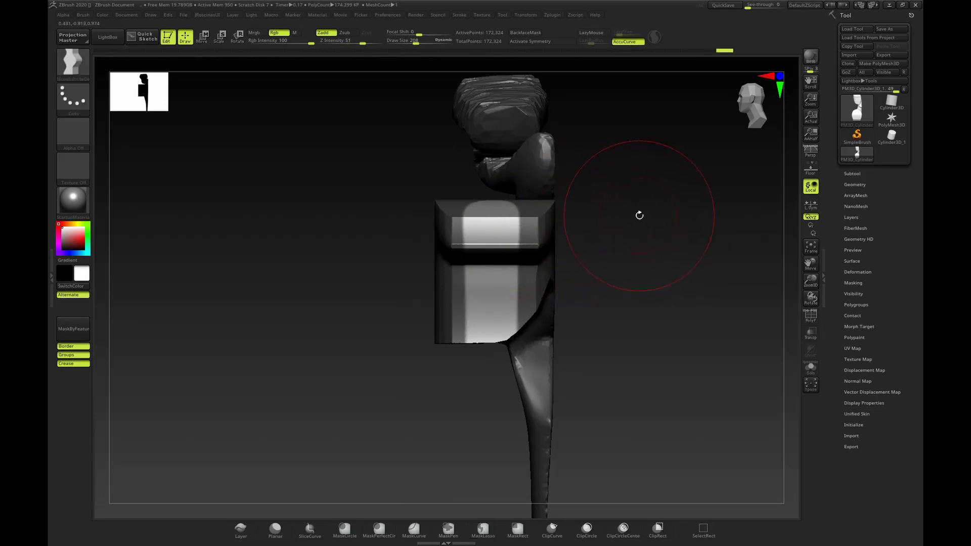
# Push the unmasked central strip inward with the MoveInfiniteDepth brush, undoing failed strokes, and clear the mask.
pyautogui.keyDown('shift'); pyautogui.moveTo(644, 218); pyautogui.dragTo(600, 219); pyautogui.keyUp('shift')
pyautogui.press('b')
pyautogui.press('m')
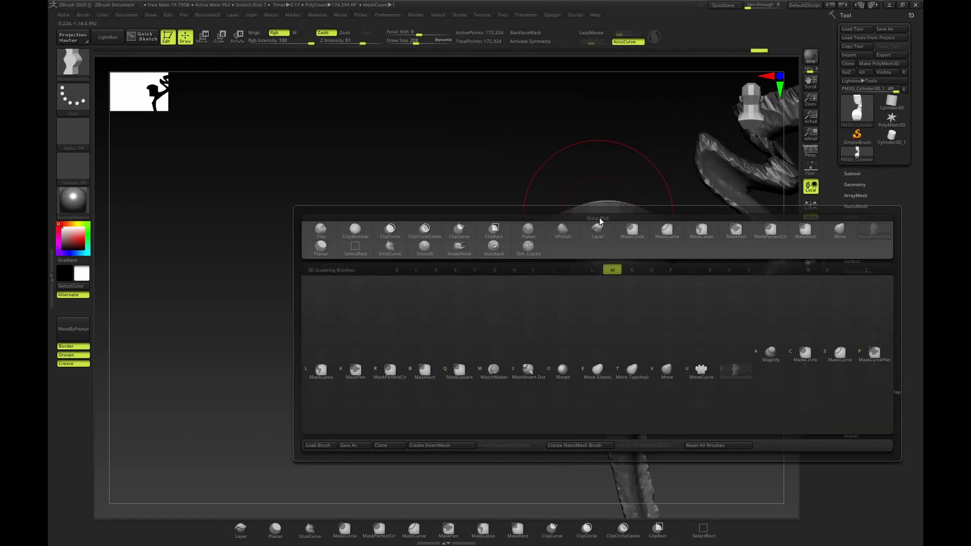
pyautogui.press('i')
pyautogui.moveTo(538, 281); pyautogui.dragTo(666, 188)
pyautogui.hotkey('ctrl', 'z')
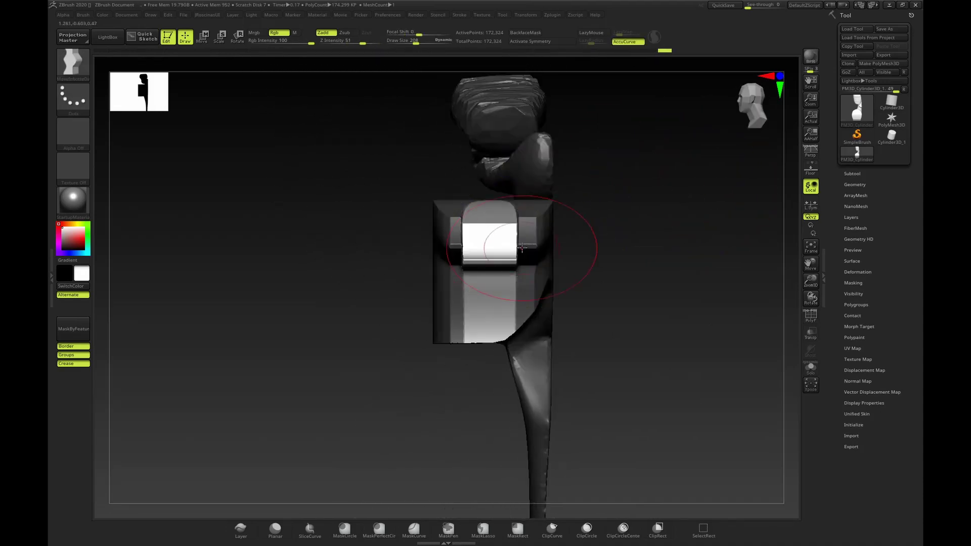
pyautogui.moveTo(644, 221)
pyautogui.mouseDown()
pyautogui.moveTo(609, 221)
pyautogui.moveTo(578, 199)
pyautogui.mouseUp()
pyautogui.hotkey('ctrl', 'z')
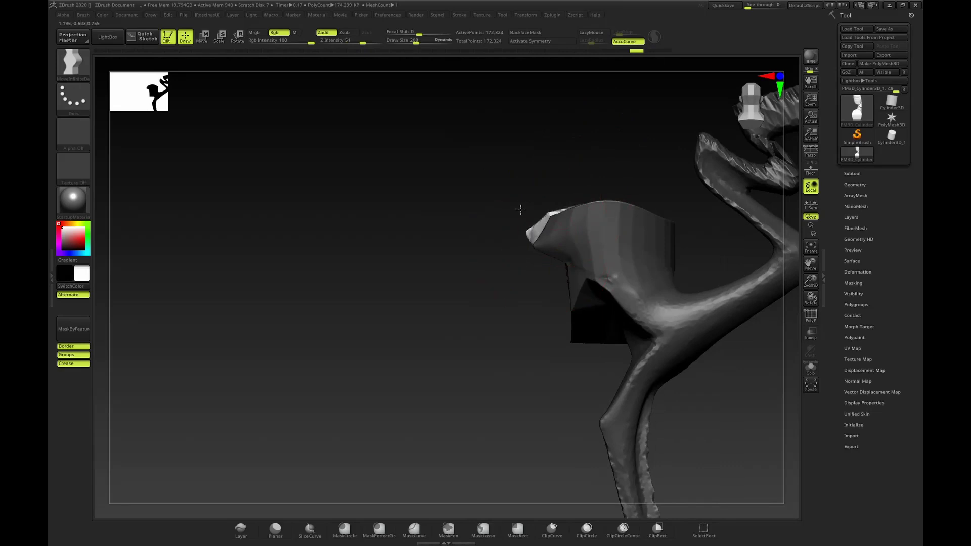
pyautogui.moveTo(520, 201); pyautogui.dragTo(660, 175)
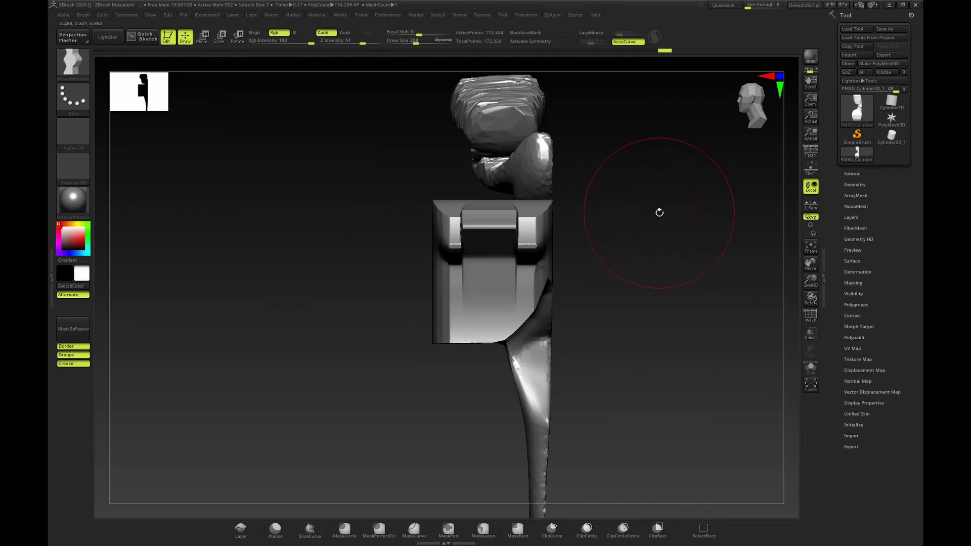
# Inspect the notched overhang, then nudge the notch area with the Move brush and BackfaceMask at draw size 442.
pyautogui.moveTo(659, 213); pyautogui.dragTo(650, 183)
pyautogui.moveTo(562, 222); pyautogui.dragTo(517, 230)
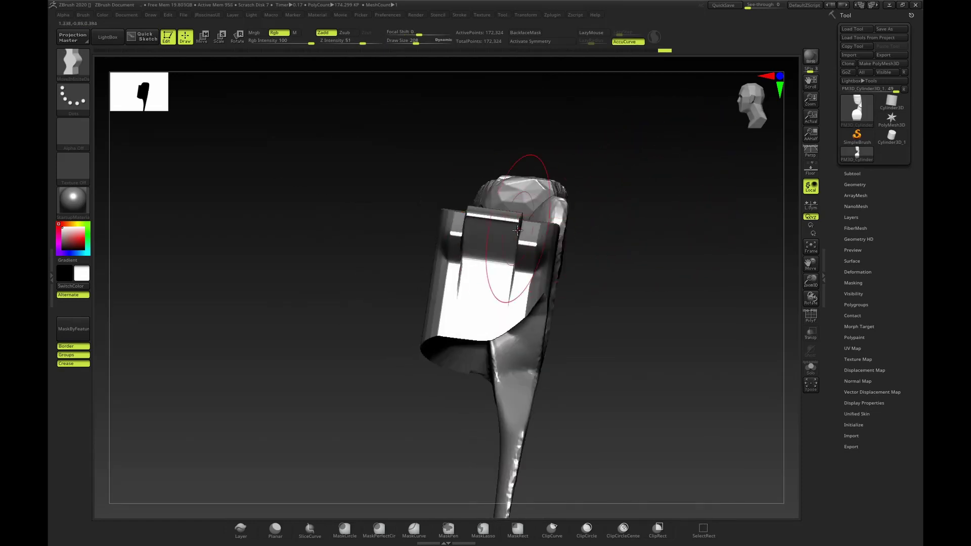
pyautogui.moveTo(614, 176); pyautogui.dragTo(666, 191)
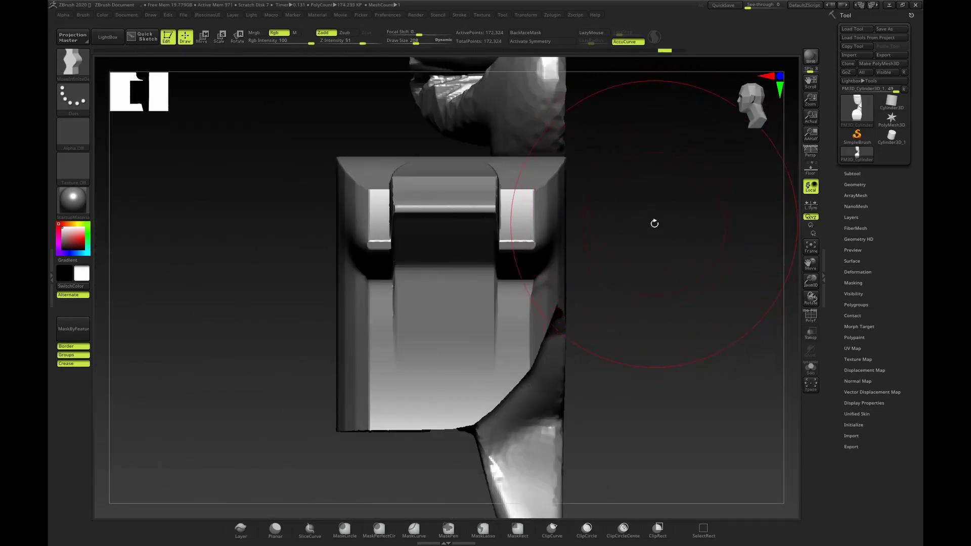
pyautogui.moveTo(670, 232); pyautogui.dragTo(660, 211)
pyautogui.press('b')
pyautogui.press('m')
pyautogui.press('v')
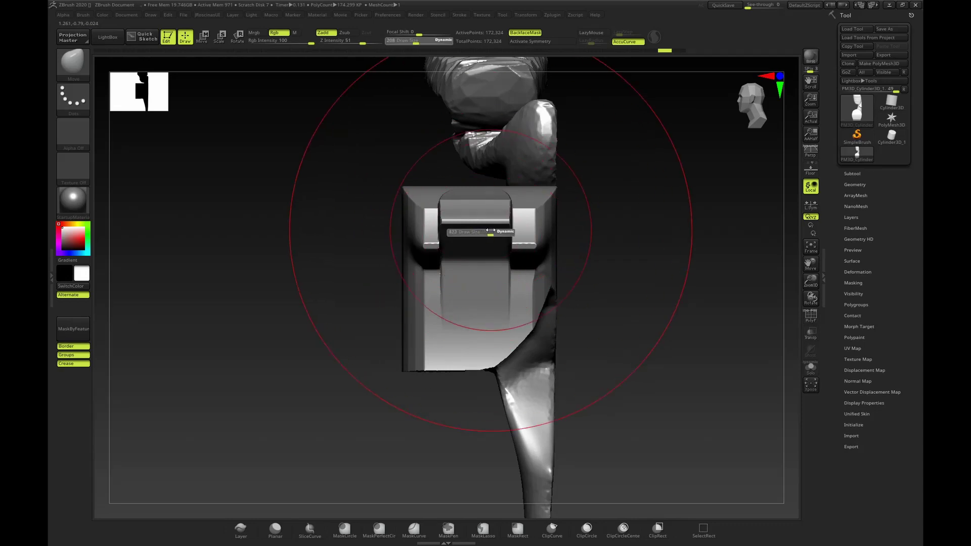
pyautogui.moveTo(490, 231); pyautogui.dragTo(481, 238)
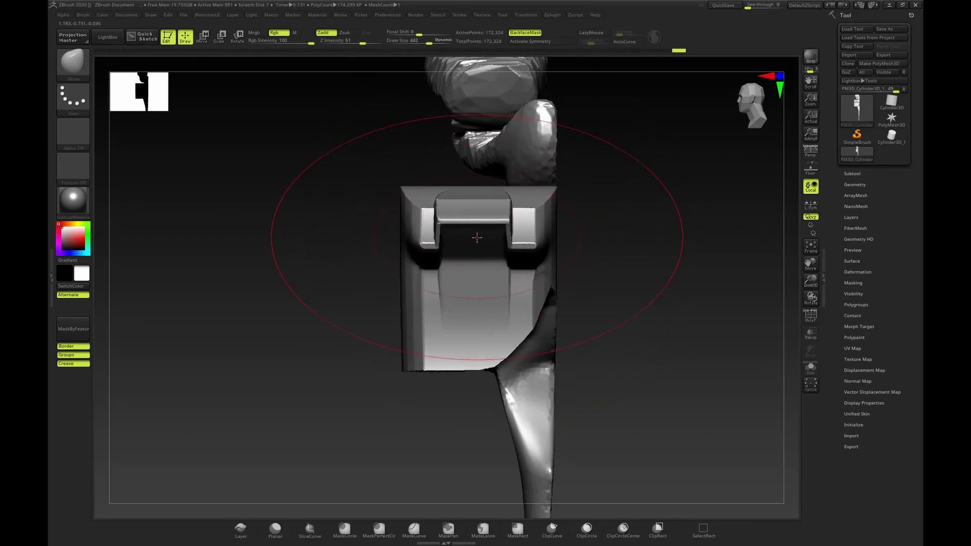
# Try to remesh the notched form with DynaMesh and inspect it from several sides.
pyautogui.moveTo(657, 214)
pyautogui.mouseDown()
pyautogui.moveTo(678, 186)
pyautogui.moveTo(646, 178)
pyautogui.moveTo(648, 199)
pyautogui.moveTo(688, 208)
pyautogui.moveTo(646, 215)
pyautogui.moveTo(668, 210)
pyautogui.moveTo(660, 236)
pyautogui.moveTo(691, 215)
pyautogui.moveTo(632, 225)
pyautogui.moveTo(642, 196)
pyautogui.moveTo(648, 220)
pyautogui.moveTo(651, 211)
pyautogui.moveTo(667, 217)
pyautogui.mouseUp()
pyautogui.press('ctrl')
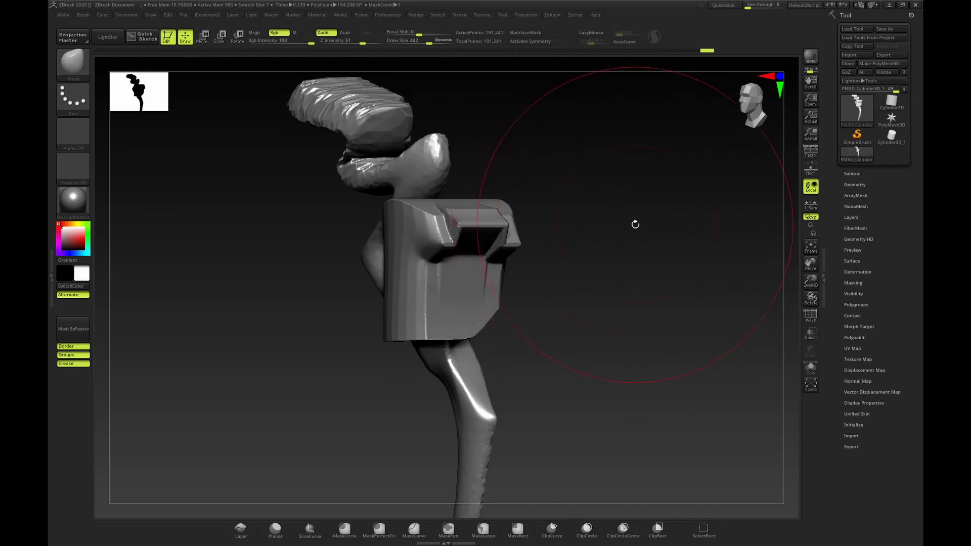
pyautogui.moveTo(635, 224); pyautogui.dragTo(644, 201)
pyautogui.moveTo(642, 235)
pyautogui.mouseDown()
pyautogui.moveTo(659, 236)
pyautogui.moveTo(646, 258)
pyautogui.moveTo(631, 245)
pyautogui.moveTo(615, 249)
pyautogui.mouseUp()
# Try to clip the overhang's curved outline with ClipCurve from the side and from an angled view.
pyautogui.press('ctrl')
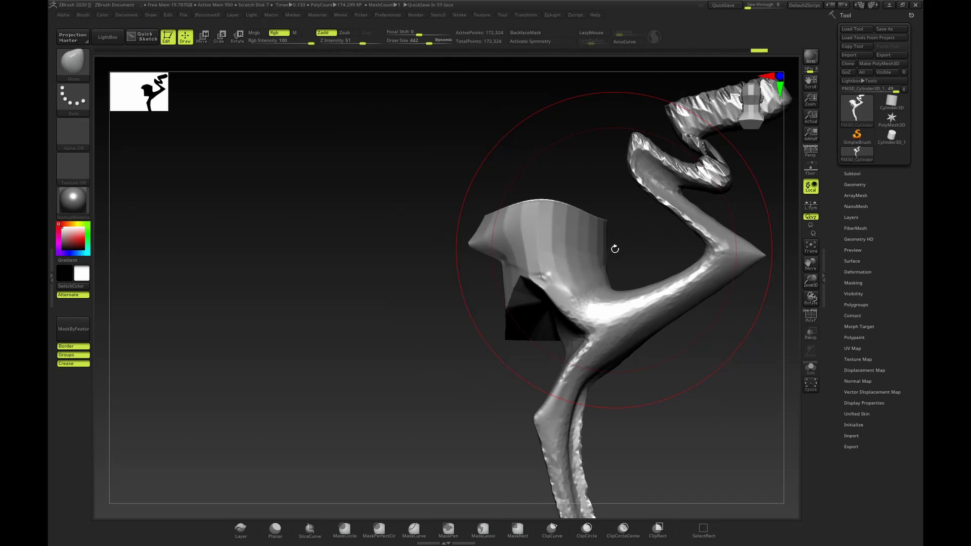
pyautogui.click(555, 529)
pyautogui.keyDown('ctrl'); pyautogui.keyDown('shift'); pyautogui.moveTo(449, 316); pyautogui.dragTo(457, 267); pyautogui.keyUp('shift'); pyautogui.keyUp('ctrl')
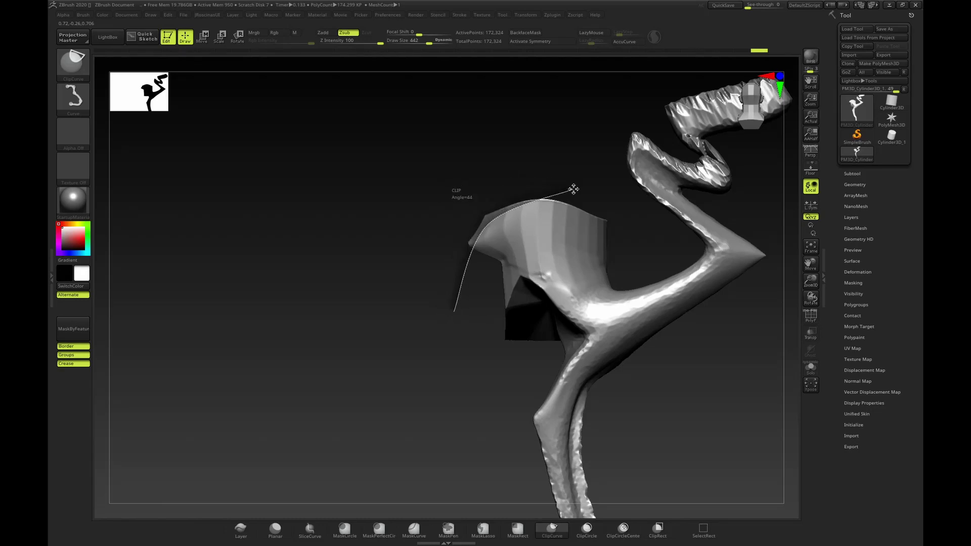
pyautogui.moveTo(573, 189)
pyautogui.keyDown('ctrl'); pyautogui.keyDown('shift'); pyautogui.mouseDown()
pyautogui.moveTo(629, 186)
pyautogui.moveTo(602, 236)
pyautogui.moveTo(616, 254)
pyautogui.moveTo(590, 262)
pyautogui.moveTo(591, 338)
pyautogui.moveTo(562, 318)
pyautogui.mouseUp(); pyautogui.keyUp('shift'); pyautogui.keyUp('ctrl')
pyautogui.keyDown('ctrl'); pyautogui.keyDown('shift'); pyautogui.moveTo(403, 260); pyautogui.dragTo(465, 199); pyautogui.keyUp('shift'); pyautogui.keyUp('ctrl')
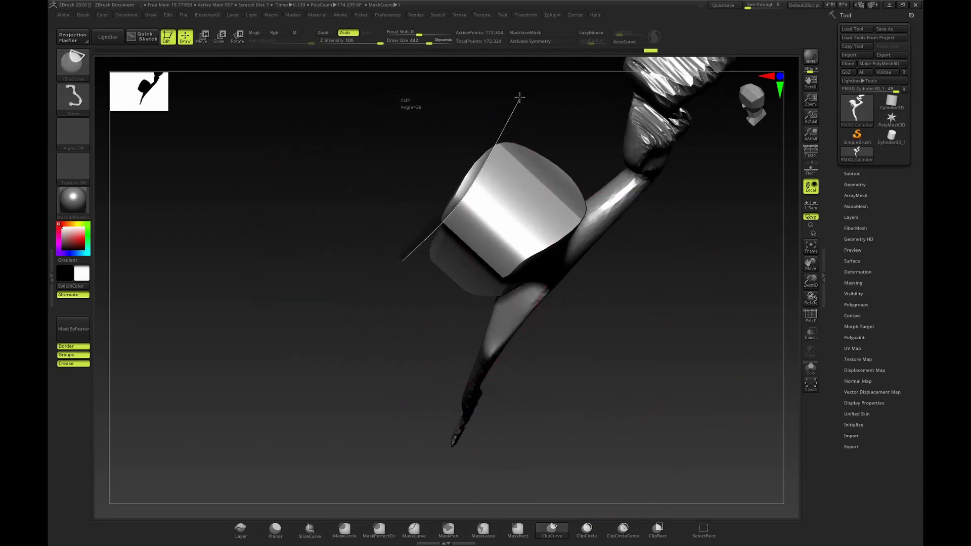
pyautogui.moveTo(520, 97)
pyautogui.keyDown('ctrl'); pyautogui.keyDown('shift'); pyautogui.mouseDown()
pyautogui.moveTo(577, 137)
pyautogui.moveTo(590, 177)
pyautogui.moveTo(508, 214)
pyautogui.moveTo(509, 245)
pyautogui.moveTo(581, 243)
pyautogui.moveTo(452, 228)
pyautogui.moveTo(488, 226)
pyautogui.mouseUp(); pyautogui.keyUp('shift'); pyautogui.keyUp('ctrl')
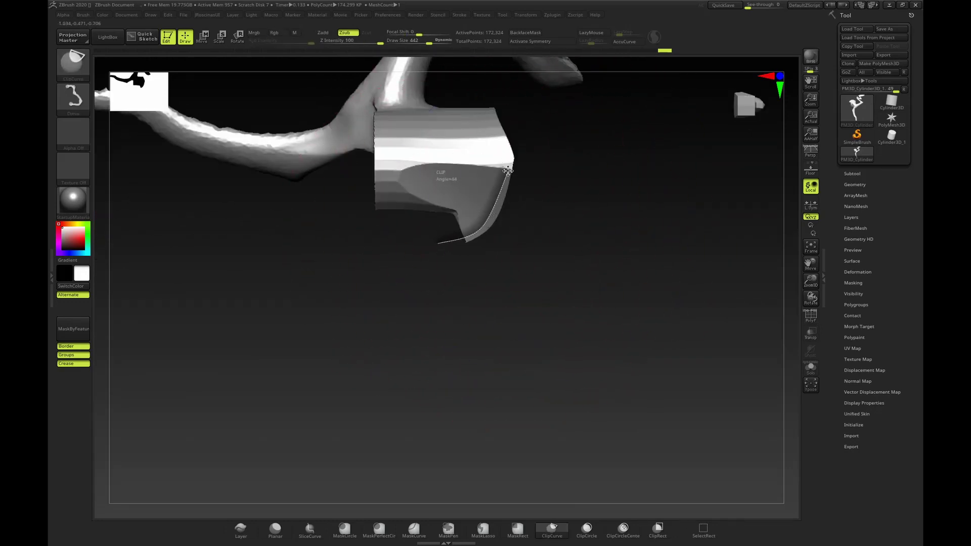
# Try a curved ClipCurve cut along the overhang's outer edge from underneath, and undo it.
pyautogui.keyDown('ctrl'); pyautogui.keyDown('shift'); pyautogui.moveTo(508, 161); pyautogui.dragTo(508, 162); pyautogui.keyUp('shift'); pyautogui.keyUp('ctrl')
pyautogui.moveTo(622, 201)
pyautogui.mouseDown()
pyautogui.moveTo(611, 189)
pyautogui.moveTo(618, 202)
pyautogui.mouseUp()
pyautogui.hotkey('ctrl', 'z')
pyautogui.moveTo(509, 229); pyautogui.dragTo(536, 223)
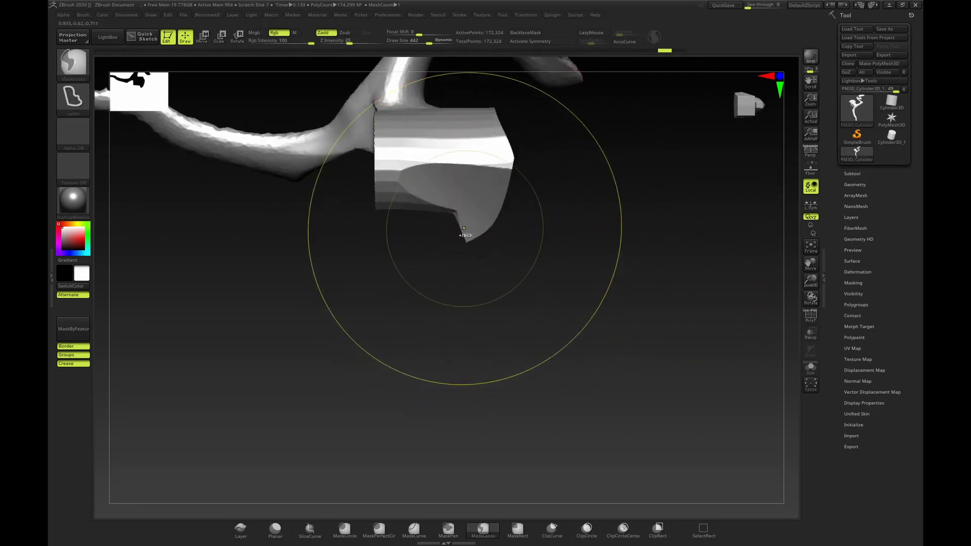
pyautogui.keyDown('ctrl'); pyautogui.keyDown('shift'); pyautogui.moveTo(423, 265); pyautogui.dragTo(505, 171); pyautogui.keyUp('shift'); pyautogui.keyUp('ctrl')
pyautogui.keyDown('ctrl'); pyautogui.keyDown('shift'); pyautogui.moveTo(488, 86); pyautogui.dragTo(488, 87); pyautogui.keyUp('shift'); pyautogui.keyUp('ctrl')
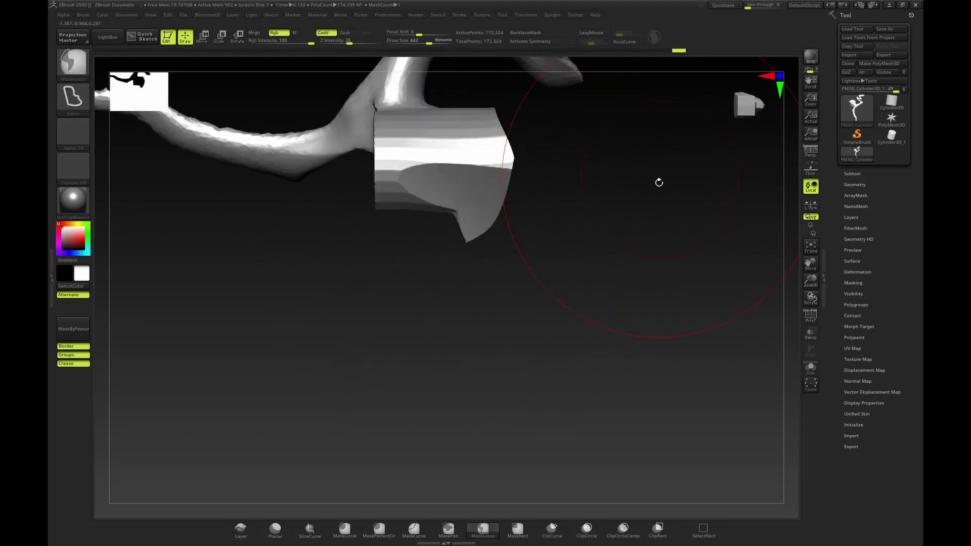
# Try a ClipCurve cut with a bend across the overhang's upper outer corner from the side, and undo it.
pyautogui.moveTo(657, 182); pyautogui.dragTo(625, 184)
pyautogui.moveTo(672, 232); pyautogui.dragTo(660, 188)
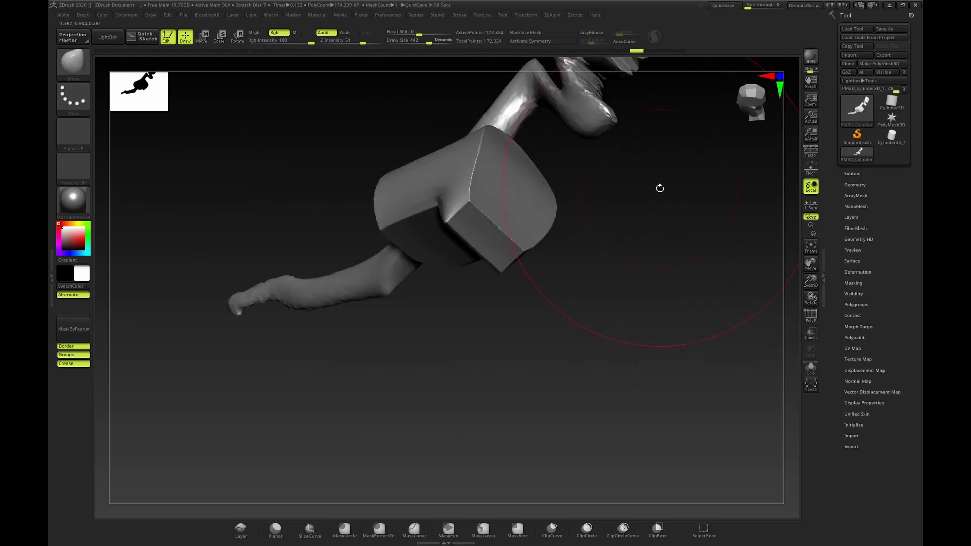
pyautogui.moveTo(671, 217); pyautogui.dragTo(647, 229)
pyautogui.moveTo(621, 167)
pyautogui.mouseDown()
pyautogui.moveTo(613, 147)
pyautogui.moveTo(568, 178)
pyautogui.mouseUp()
pyautogui.keyDown('ctrl'); pyautogui.keyDown('shift'); pyautogui.moveTo(474, 318); pyautogui.dragTo(513, 219); pyautogui.keyUp('shift'); pyautogui.keyUp('ctrl')
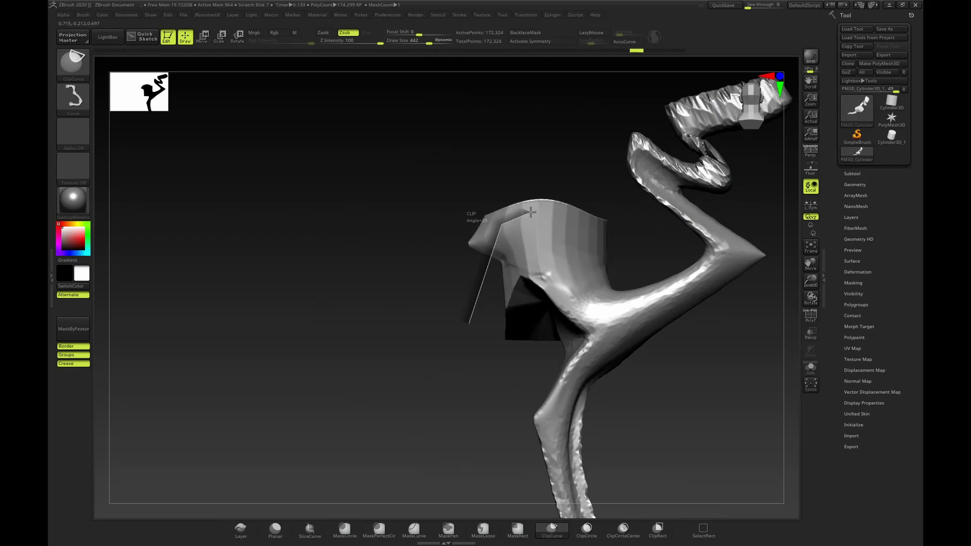
pyautogui.moveTo(587, 201)
pyautogui.keyDown('ctrl'); pyautogui.keyDown('shift'); pyautogui.mouseDown()
pyautogui.moveTo(617, 199)
pyautogui.moveTo(590, 182)
pyautogui.mouseUp(); pyautogui.keyUp('shift'); pyautogui.keyUp('ctrl')
pyautogui.hotkey('ctrl', 'z')
# Try an angular ClipCurve cut that slices off the overhang's curved top edge, and undo it.
pyautogui.keyDown('ctrl'); pyautogui.keyDown('shift'); pyautogui.moveTo(480, 284); pyautogui.dragTo(493, 238); pyautogui.keyUp('shift'); pyautogui.keyUp('ctrl')
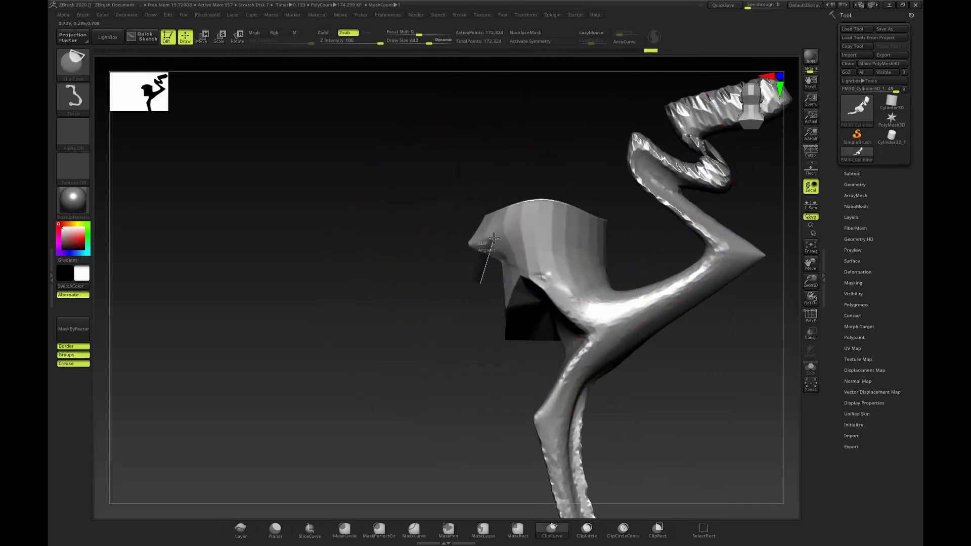
pyautogui.keyDown('ctrl'); pyautogui.keyDown('shift'); pyautogui.moveTo(561, 216); pyautogui.dragTo(561, 216); pyautogui.keyUp('shift'); pyautogui.keyUp('ctrl')
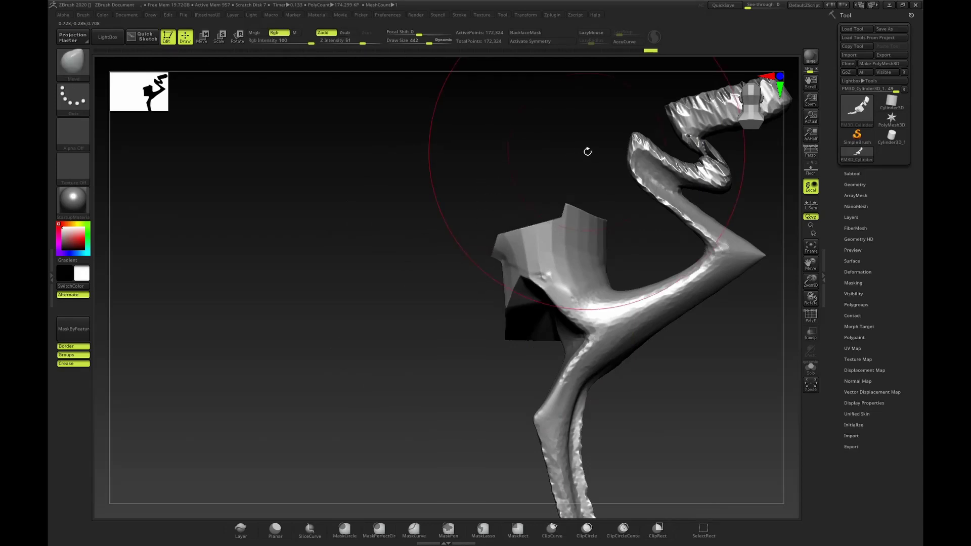
pyautogui.moveTo(585, 152)
pyautogui.mouseDown()
pyautogui.moveTo(603, 184)
pyautogui.moveTo(577, 187)
pyautogui.mouseUp()
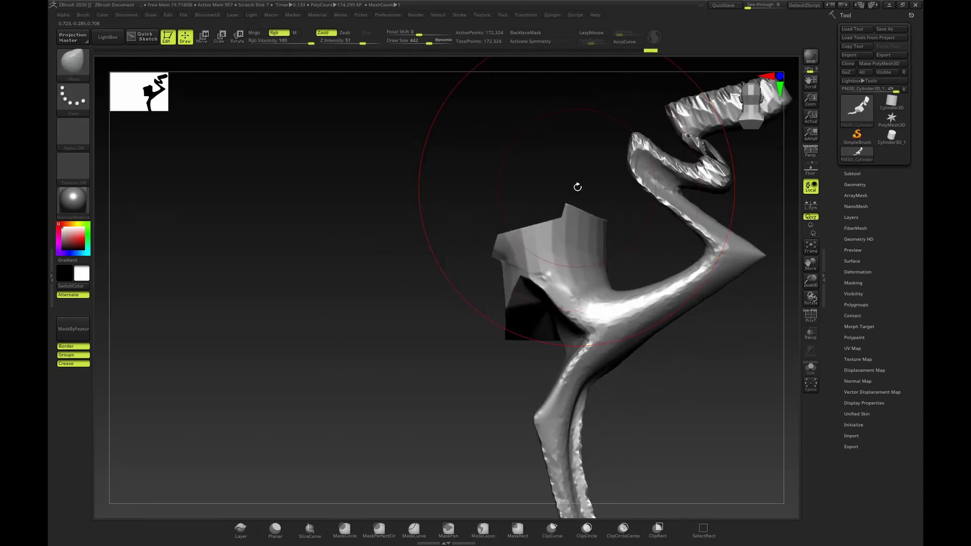
pyautogui.hotkey('ctrl', 'z')
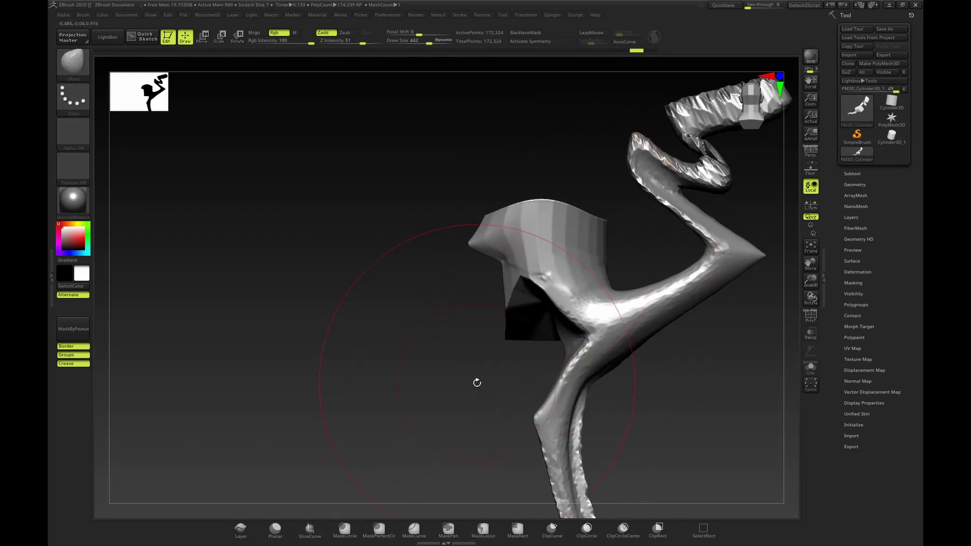
# Try a lasso mask over the overhang's rounded end face, and clear it.
pyautogui.moveTo(477, 384)
pyautogui.keyDown('shift'); pyautogui.mouseDown()
pyautogui.moveTo(695, 247)
pyautogui.moveTo(680, 291)
pyautogui.mouseUp(); pyautogui.keyUp('shift')
pyautogui.keyDown('ctrl'); pyautogui.moveTo(557, 353); pyautogui.dragTo(566, 257); pyautogui.keyUp('ctrl')
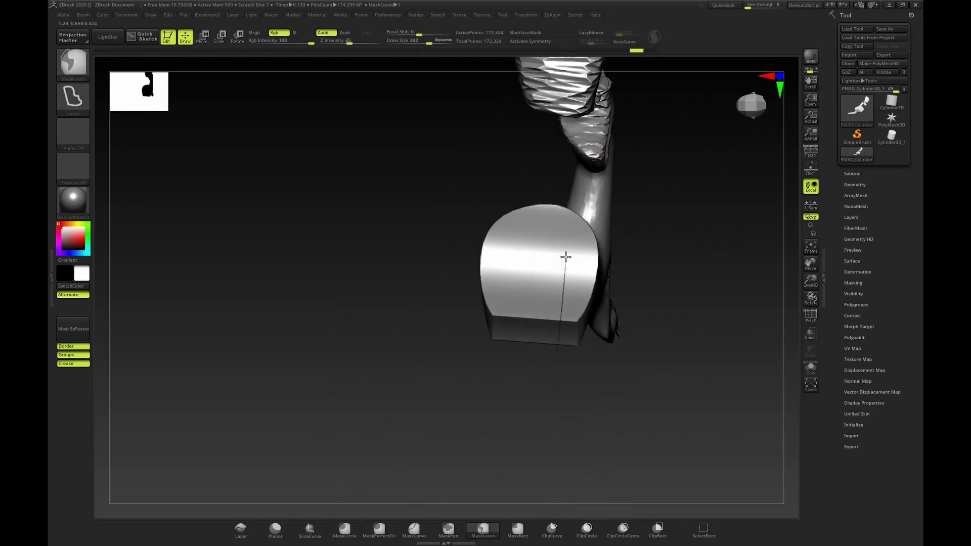
pyautogui.keyDown('ctrl'); pyautogui.moveTo(496, 395); pyautogui.dragTo(497, 393); pyautogui.keyUp('ctrl')
pyautogui.moveTo(678, 232)
pyautogui.mouseDown()
pyautogui.moveTo(694, 164)
pyautogui.moveTo(694, 197)
pyautogui.moveTo(706, 208)
pyautogui.moveTo(693, 236)
pyautogui.moveTo(669, 212)
pyautogui.moveTo(642, 205)
pyautogui.moveTo(613, 219)
pyautogui.moveTo(600, 256)
pyautogui.moveTo(614, 185)
pyautogui.moveTo(620, 195)
pyautogui.moveTo(591, 231)
pyautogui.moveTo(498, 303)
pyautogui.moveTo(665, 289)
pyautogui.moveTo(670, 306)
pyautogui.mouseUp()
pyautogui.moveTo(613, 217)
pyautogui.mouseDown()
pyautogui.moveTo(628, 243)
pyautogui.moveTo(629, 217)
pyautogui.moveTo(654, 230)
pyautogui.moveTo(629, 199)
pyautogui.moveTo(594, 217)
pyautogui.mouseUp()
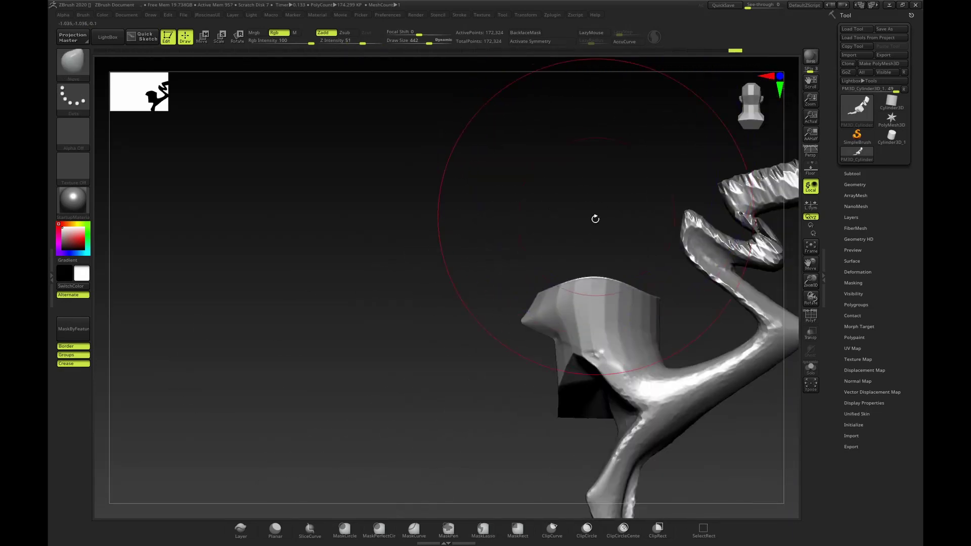
# Try a ClipCurve cut across the side of the overhang, undo it, and check the shape from an angle.
pyautogui.keyDown('ctrl'); pyautogui.keyDown('shift'); pyautogui.moveTo(572, 329); pyautogui.dragTo(611, 331); pyautogui.keyUp('shift'); pyautogui.keyUp('ctrl')
pyautogui.moveTo(642, 196)
pyautogui.mouseDown()
pyautogui.moveTo(634, 264)
pyautogui.moveTo(646, 218)
pyautogui.moveTo(678, 204)
pyautogui.moveTo(623, 201)
pyautogui.moveTo(637, 181)
pyautogui.moveTo(661, 194)
pyautogui.moveTo(615, 197)
pyautogui.moveTo(661, 238)
pyautogui.moveTo(642, 211)
pyautogui.mouseUp()
pyautogui.hotkey('ctrl', 'z')
pyautogui.hotkey('ctrl', 'z')
pyautogui.hotkey('ctrl', 'shift', 'z')
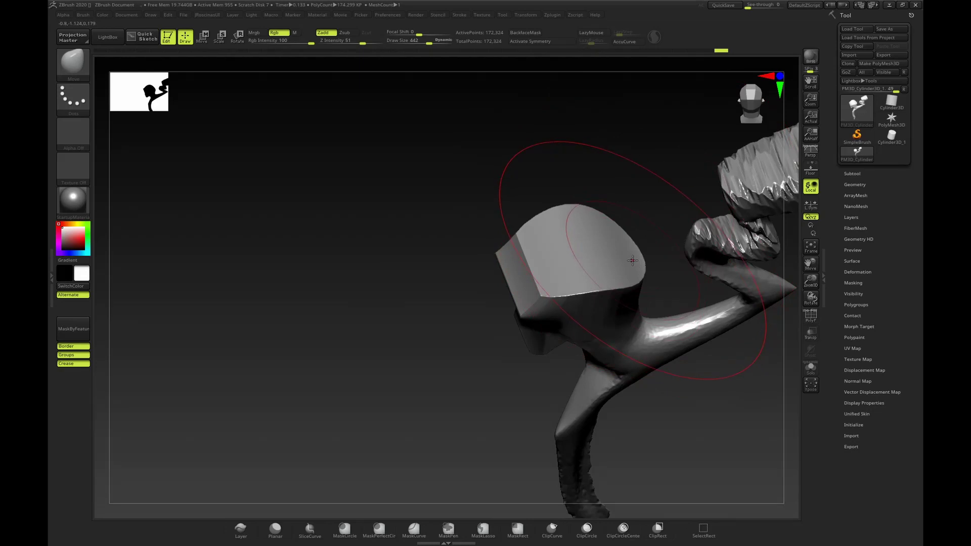
pyautogui.moveTo(633, 260); pyautogui.dragTo(639, 197)
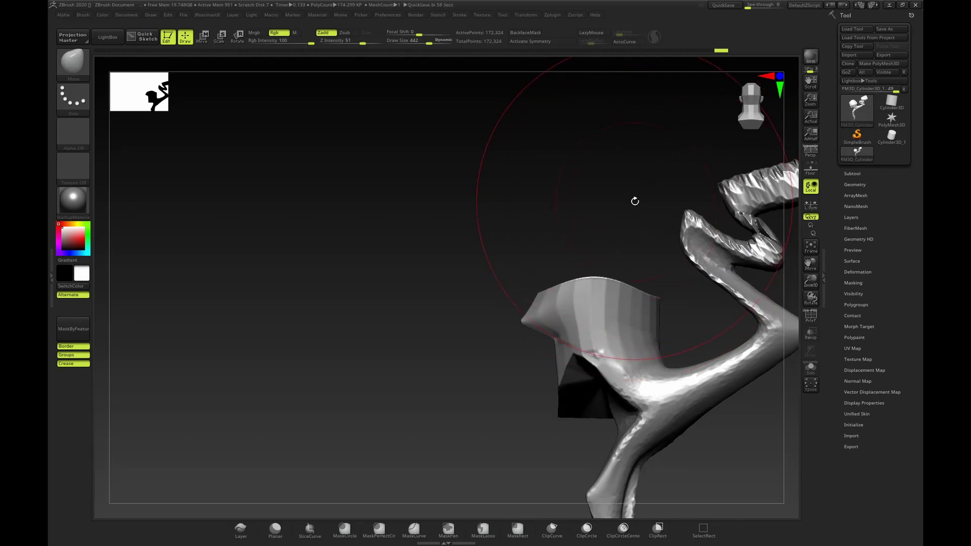
pyautogui.moveTo(630, 191)
pyautogui.mouseDown()
pyautogui.moveTo(635, 204)
pyautogui.moveTo(620, 229)
pyautogui.moveTo(599, 213)
pyautogui.mouseUp()
# Try a smoothly curved ClipCurve cut over the overhang's outer tip and along its top, and undo it.
pyautogui.hotkey('ctrl', 'shift')
pyautogui.hotkey('ctrl', 'shift')
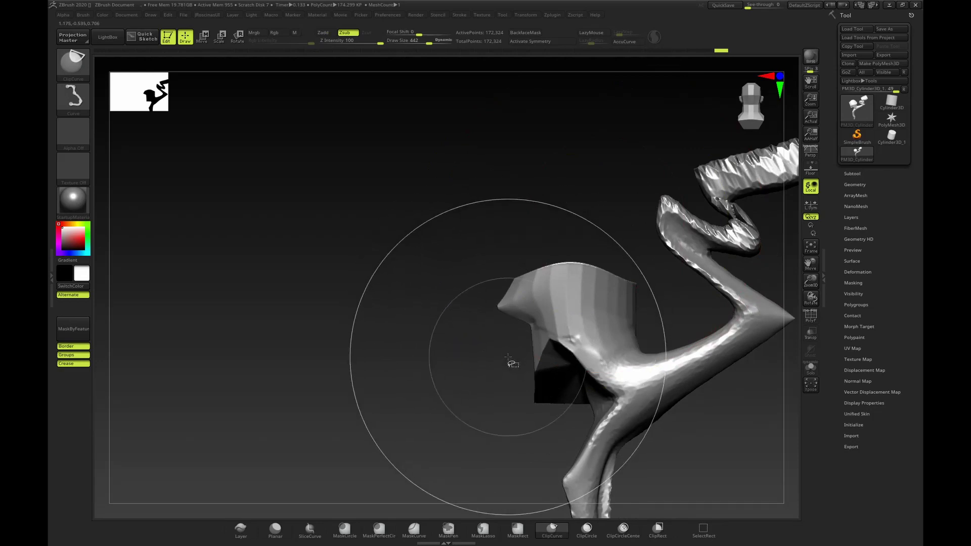
pyautogui.keyDown('ctrl'); pyautogui.keyDown('shift'); pyautogui.moveTo(508, 382); pyautogui.dragTo(547, 303); pyautogui.keyUp('shift'); pyautogui.keyUp('ctrl')
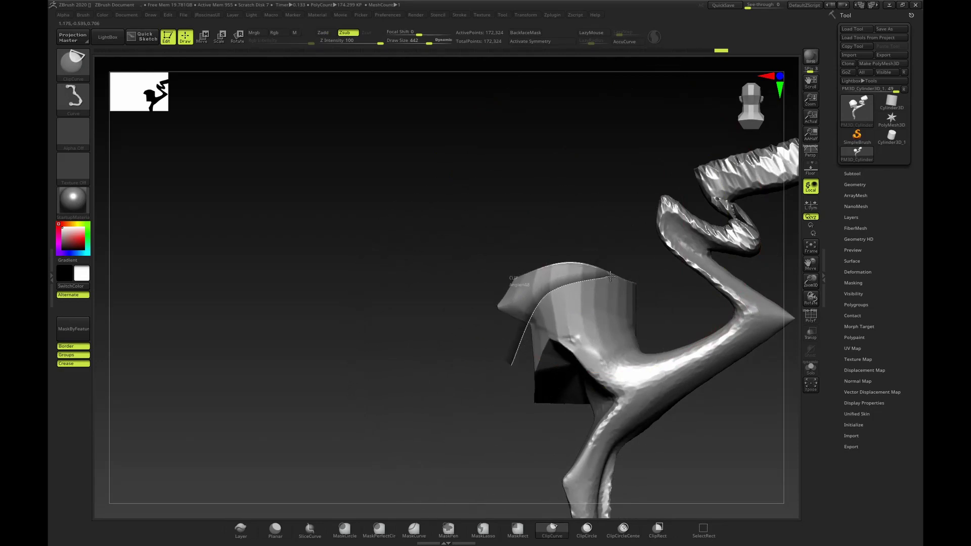
pyautogui.keyDown('ctrl'); pyautogui.keyDown('shift'); pyautogui.moveTo(610, 276); pyautogui.dragTo(598, 258); pyautogui.keyUp('shift'); pyautogui.keyUp('ctrl')
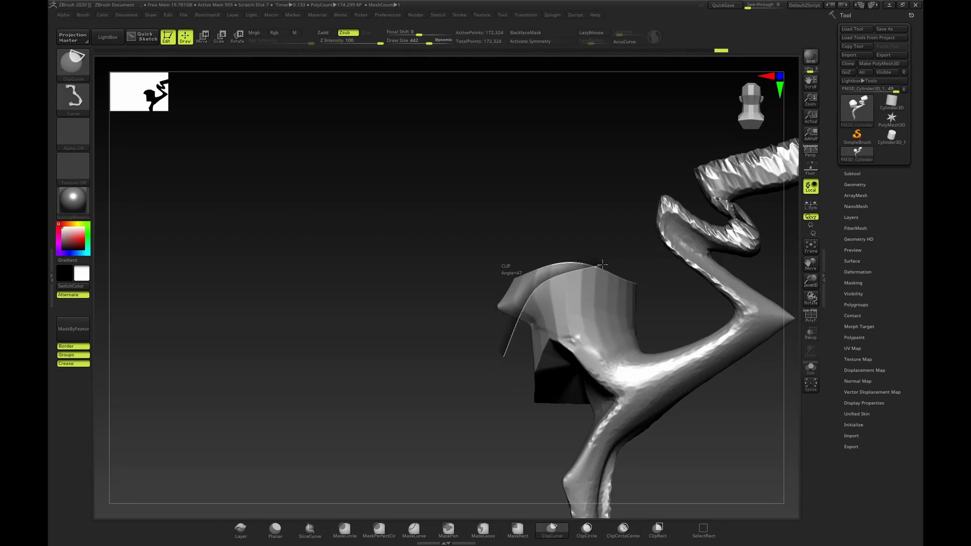
pyautogui.moveTo(602, 263)
pyautogui.keyDown('ctrl'); pyautogui.keyDown('shift'); pyautogui.mouseDown()
pyautogui.moveTo(710, 195)
pyautogui.moveTo(687, 183)
pyautogui.moveTo(625, 241)
pyautogui.moveTo(552, 285)
pyautogui.moveTo(637, 244)
pyautogui.mouseUp(); pyautogui.keyUp('shift'); pyautogui.keyUp('ctrl')
pyautogui.press('alt')
pyautogui.hotkey('ctrl', 'z')
pyautogui.hotkey('ctrl', 'z')
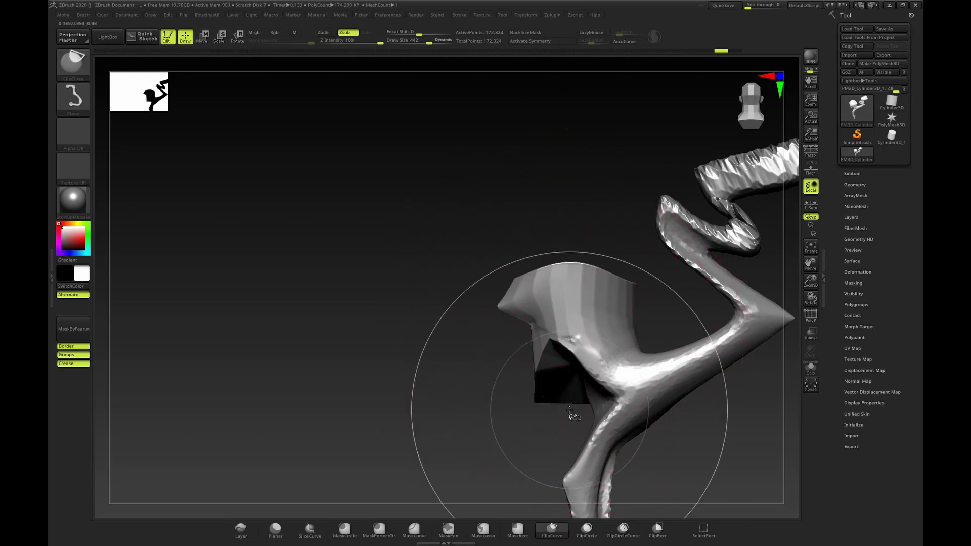
# Round off the lower corner of the block under the overhang with a curved ClipCurve cut.
pyautogui.keyDown('ctrl'); pyautogui.keyDown('shift'); pyautogui.moveTo(565, 422); pyautogui.dragTo(534, 335); pyautogui.keyUp('shift'); pyautogui.keyUp('ctrl')
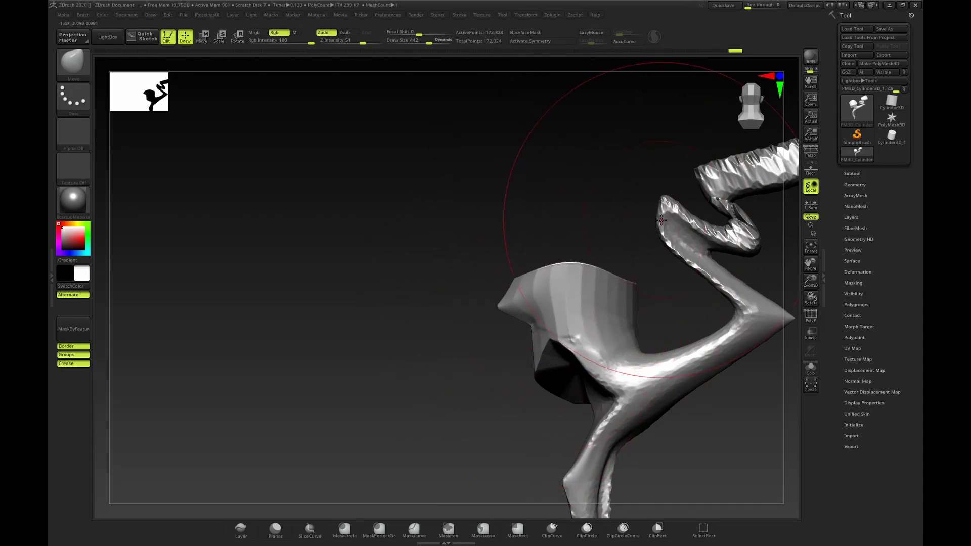
# Try a ClipCurve cut in the hollow between the overhang and the bent arm, and undo it.
pyautogui.hotkey('ctrl', 'shift')
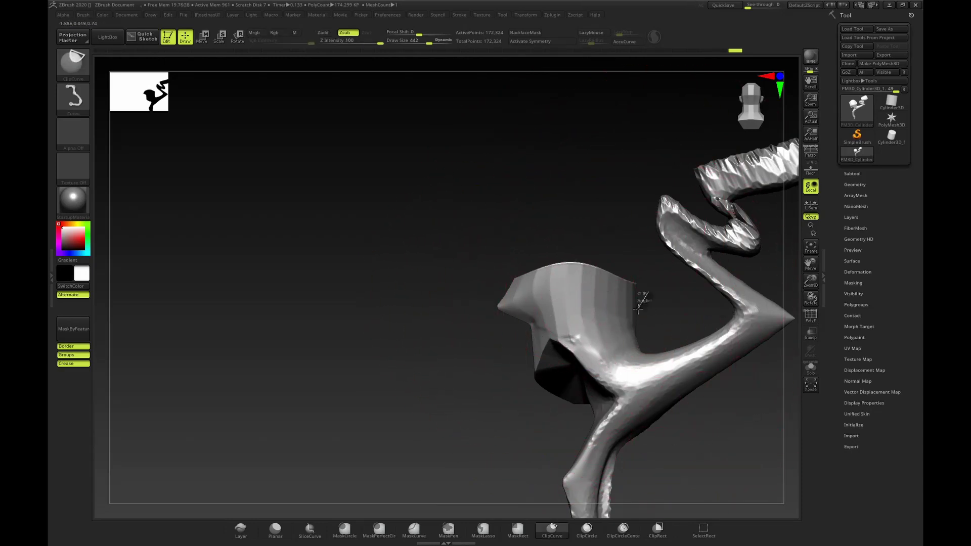
pyautogui.keyDown('ctrl'); pyautogui.keyDown('shift'); pyautogui.moveTo(685, 352); pyautogui.dragTo(700, 310); pyautogui.keyUp('shift'); pyautogui.keyUp('ctrl')
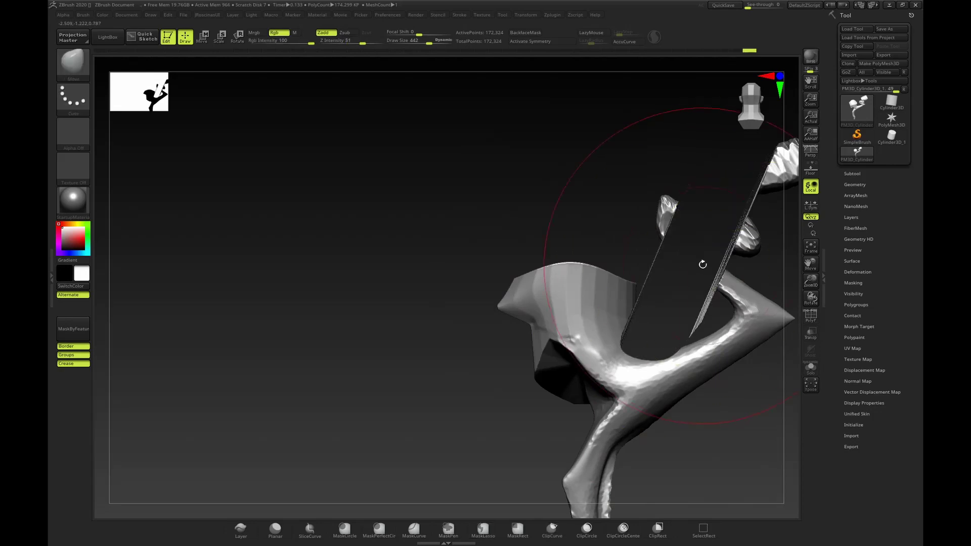
pyautogui.hotkey('ctrl', 'z')
# Isolate the inner corner between the overhang and the arm, trim it with a curved ClipCurve cut, and restore the full mesh.
pyautogui.moveTo(608, 294)
pyautogui.keyDown('ctrl'); pyautogui.keyDown('shift'); pyautogui.mouseDown()
pyautogui.moveTo(707, 357)
pyautogui.moveTo(696, 370)
pyautogui.mouseUp(); pyautogui.keyUp('shift'); pyautogui.keyUp('ctrl')
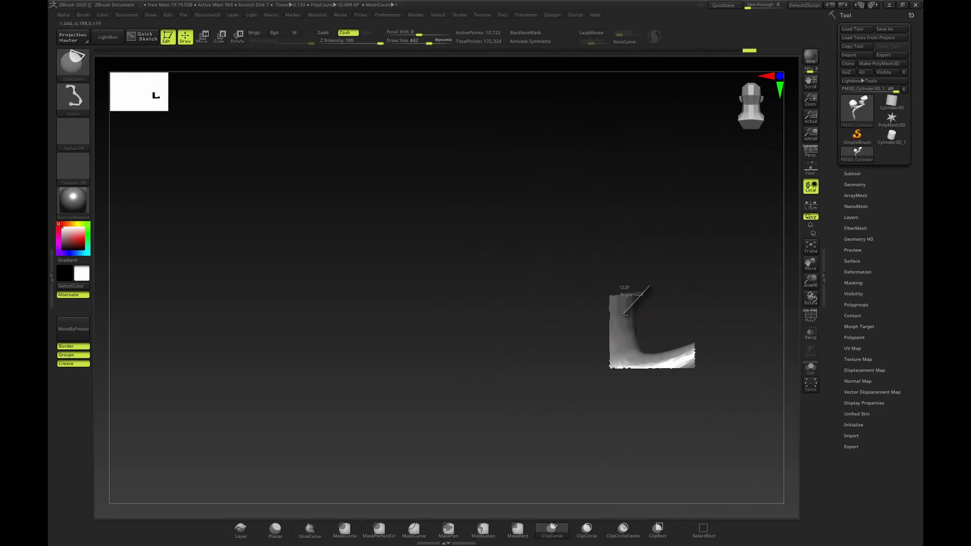
pyautogui.keyDown('ctrl'); pyautogui.keyDown('shift'); pyautogui.moveTo(662, 361); pyautogui.dragTo(691, 332); pyautogui.keyUp('shift'); pyautogui.keyUp('ctrl')
pyautogui.keyDown('ctrl'); pyautogui.keyDown('shift'); pyautogui.click(678, 245); pyautogui.keyUp('shift'); pyautogui.keyUp('ctrl')
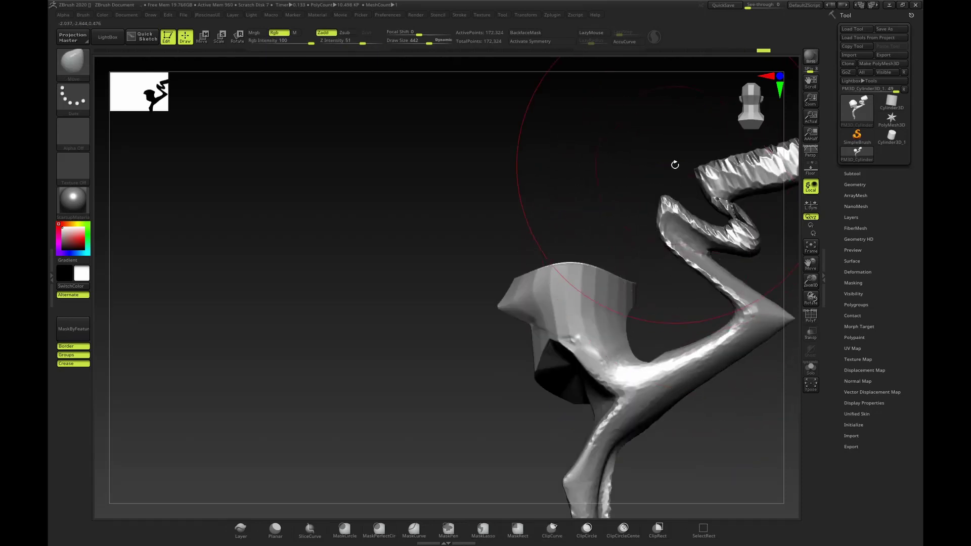
pyautogui.moveTo(674, 163)
pyautogui.mouseDown()
pyautogui.moveTo(652, 178)
pyautogui.moveTo(704, 202)
pyautogui.moveTo(665, 195)
pyautogui.moveTo(674, 177)
pyautogui.moveTo(670, 219)
pyautogui.mouseUp()
pyautogui.keyDown('shift'); pyautogui.moveTo(680, 141); pyautogui.dragTo(680, 138); pyautogui.keyUp('shift')
pyautogui.moveTo(627, 247); pyautogui.dragTo(641, 257)
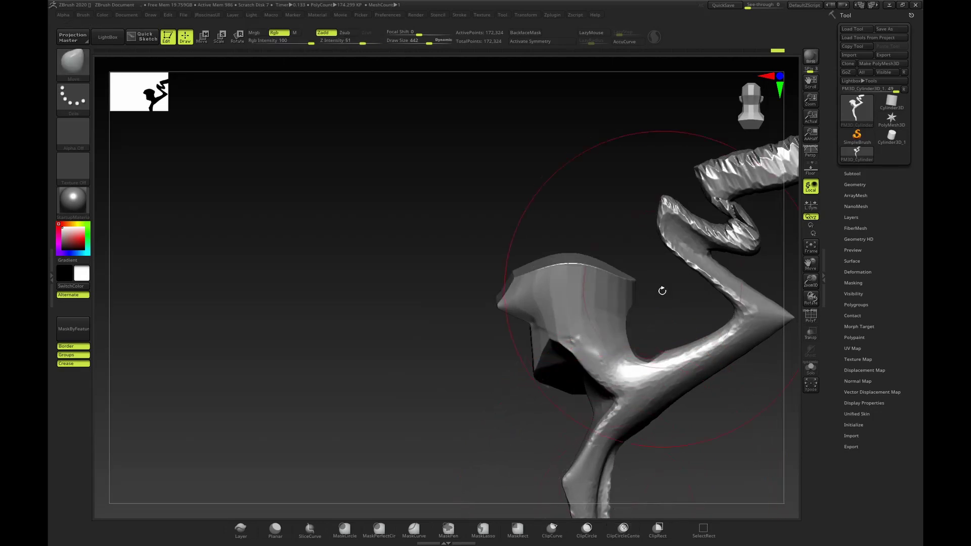
# Clip flat circular discs into the main junction and the lower leg joint with ClipCircleCenter.
pyautogui.keyDown('alt'); pyautogui.moveTo(663, 323); pyautogui.dragTo(635, 314); pyautogui.keyUp('alt')
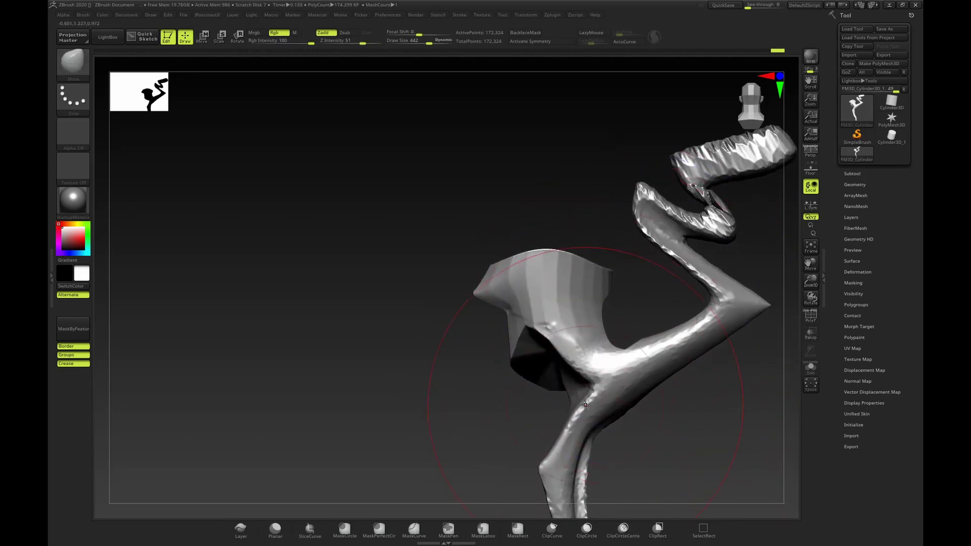
pyautogui.keyDown('ctrl'); pyautogui.keyDown('shift'); pyautogui.moveTo(597, 386); pyautogui.dragTo(639, 392); pyautogui.keyUp('shift'); pyautogui.keyUp('ctrl')
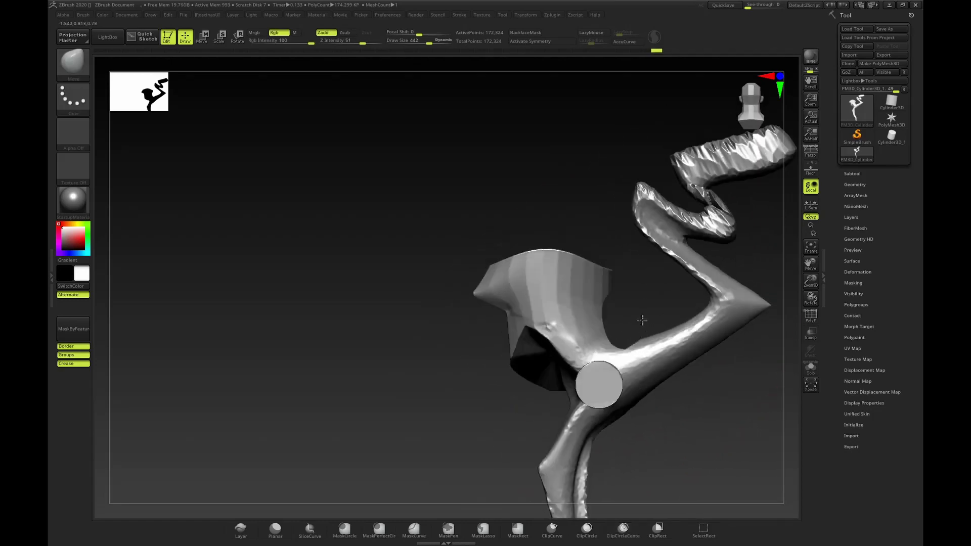
pyautogui.moveTo(642, 320); pyautogui.dragTo(636, 248)
pyautogui.keyDown('ctrl'); pyautogui.keyDown('shift'); pyautogui.moveTo(546, 412); pyautogui.dragTo(572, 415); pyautogui.keyUp('shift'); pyautogui.keyUp('ctrl')
# Examine the circular cuts on the main junction and lower leg joint from several sides.
pyautogui.moveTo(670, 372); pyautogui.dragTo(724, 275)
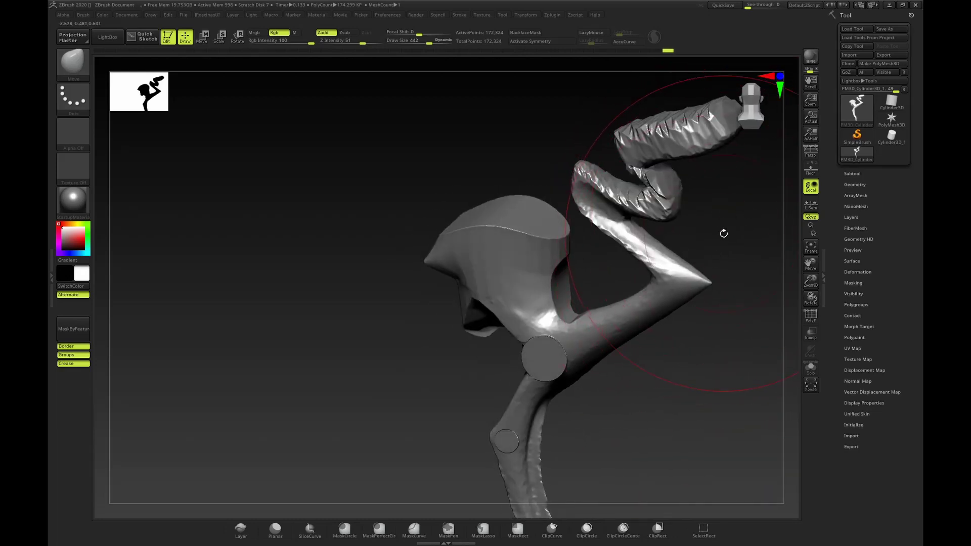
pyautogui.moveTo(724, 233); pyautogui.dragTo(709, 231)
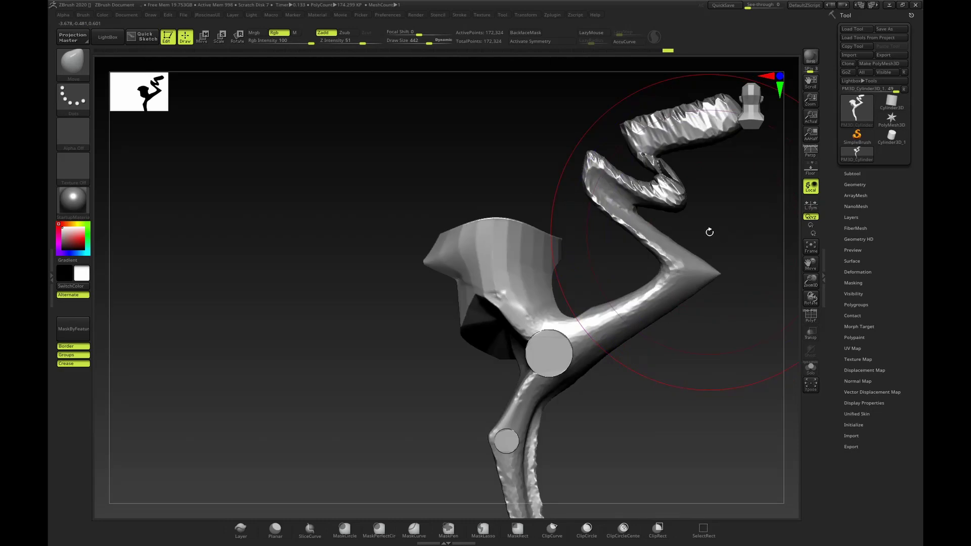
pyautogui.moveTo(710, 232); pyautogui.dragTo(526, 350)
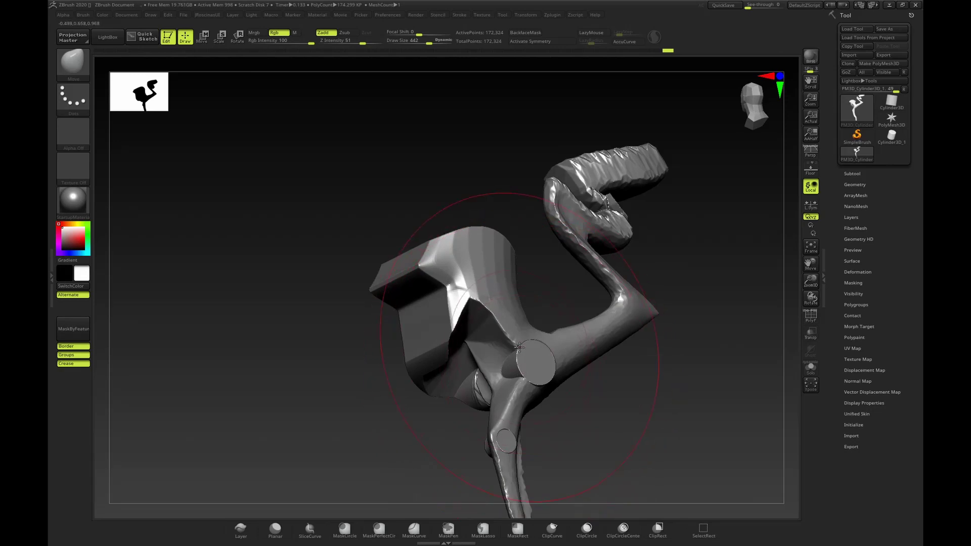
pyautogui.moveTo(570, 433)
pyautogui.mouseDown()
pyautogui.moveTo(596, 427)
pyautogui.moveTo(524, 420)
pyautogui.moveTo(569, 404)
pyautogui.mouseUp()
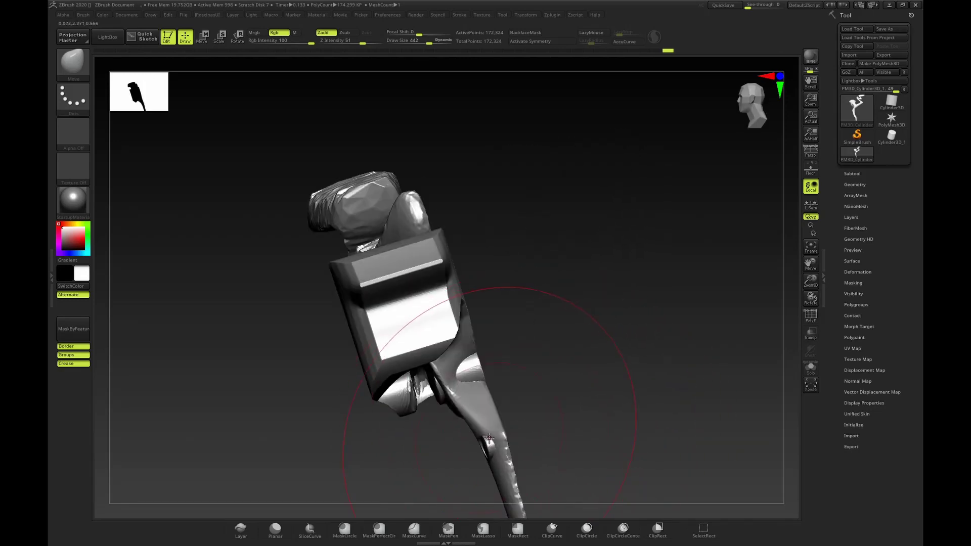
pyautogui.moveTo(490, 438)
pyautogui.mouseDown()
pyautogui.moveTo(568, 403)
pyautogui.moveTo(531, 422)
pyautogui.moveTo(531, 407)
pyautogui.moveTo(568, 375)
pyautogui.moveTo(587, 374)
pyautogui.mouseUp()
pyautogui.moveTo(646, 324); pyautogui.dragTo(604, 327)
pyautogui.moveTo(736, 272); pyautogui.dragTo(701, 267)
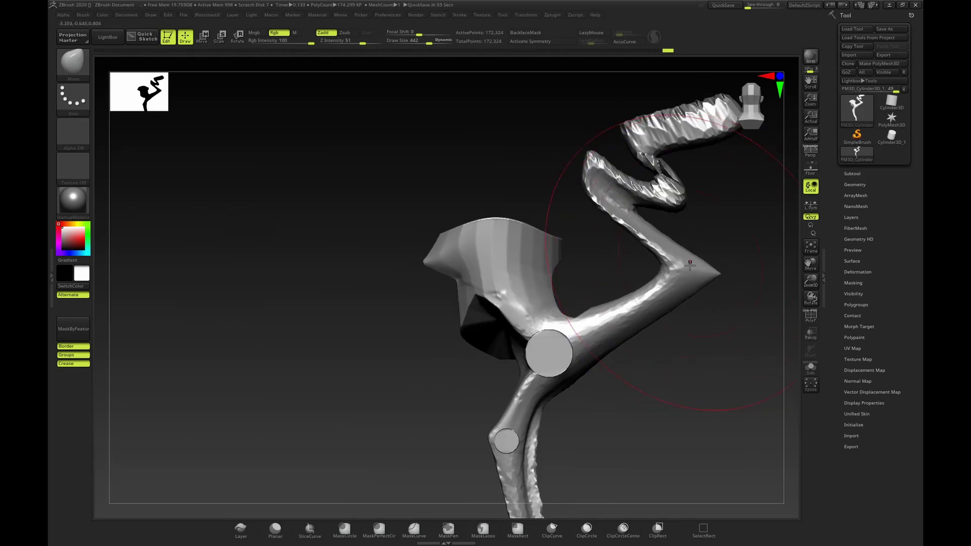
# Clip more circular discs into the pointed elbow and the bends of the upper coiled arm with ClipCircleCenter.
pyautogui.hotkey('ctrl', 'shift')
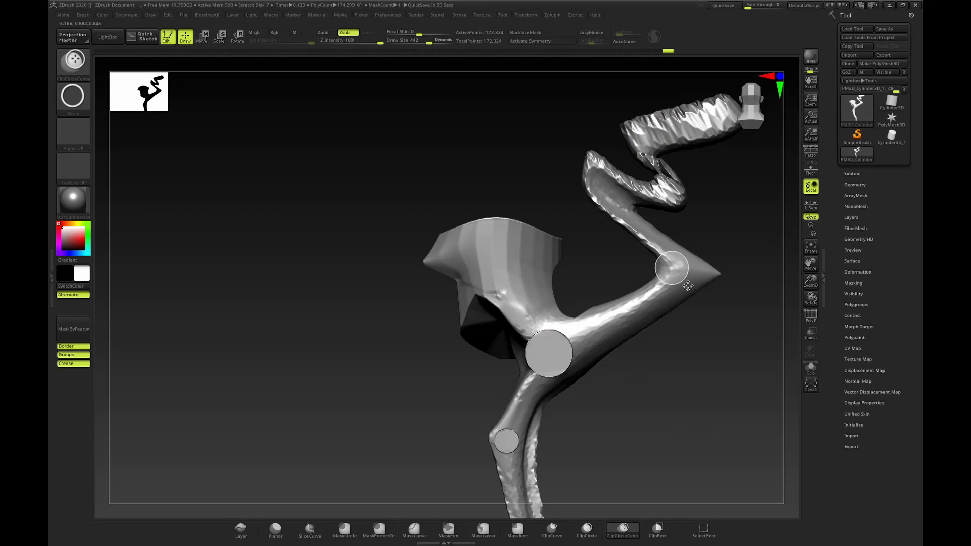
pyautogui.keyDown('ctrl'); pyautogui.keyDown('shift'); pyautogui.moveTo(690, 286); pyautogui.dragTo(699, 289); pyautogui.keyUp('shift'); pyautogui.keyUp('ctrl')
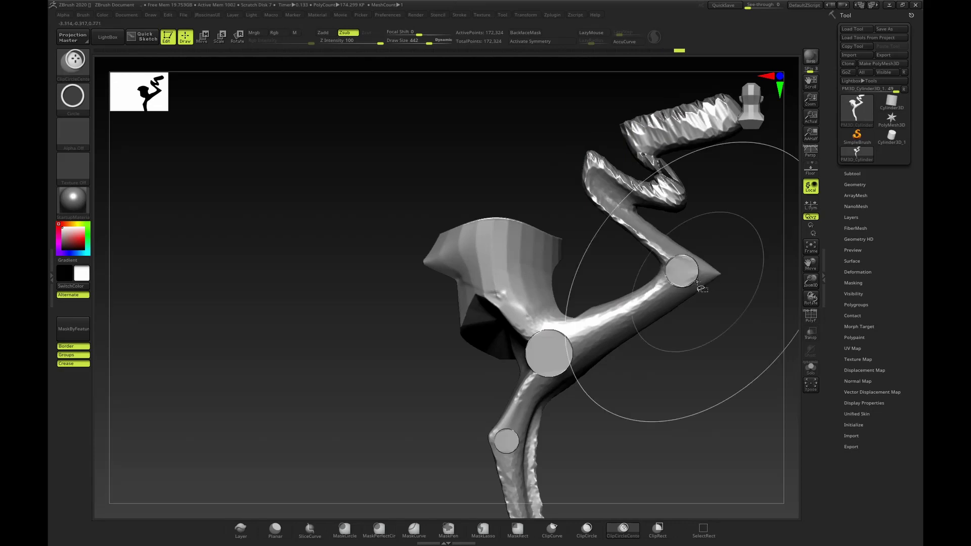
pyautogui.moveTo(746, 238)
pyautogui.mouseDown()
pyautogui.moveTo(768, 249)
pyautogui.moveTo(819, 246)
pyautogui.moveTo(747, 249)
pyautogui.moveTo(721, 263)
pyautogui.mouseUp()
pyautogui.moveTo(581, 195)
pyautogui.keyDown('ctrl'); pyautogui.keyDown('shift'); pyautogui.mouseDown()
pyautogui.moveTo(645, 236)
pyautogui.moveTo(664, 237)
pyautogui.moveTo(644, 199)
pyautogui.mouseUp(); pyautogui.keyUp('shift'); pyautogui.keyUp('ctrl')
pyautogui.hotkey('ctrl', 'z')
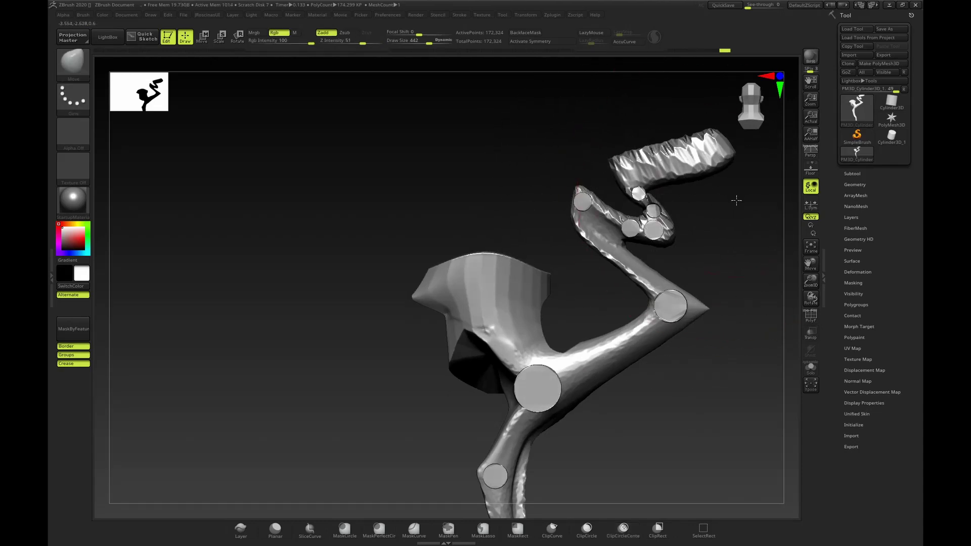
pyautogui.moveTo(740, 212); pyautogui.dragTo(738, 226)
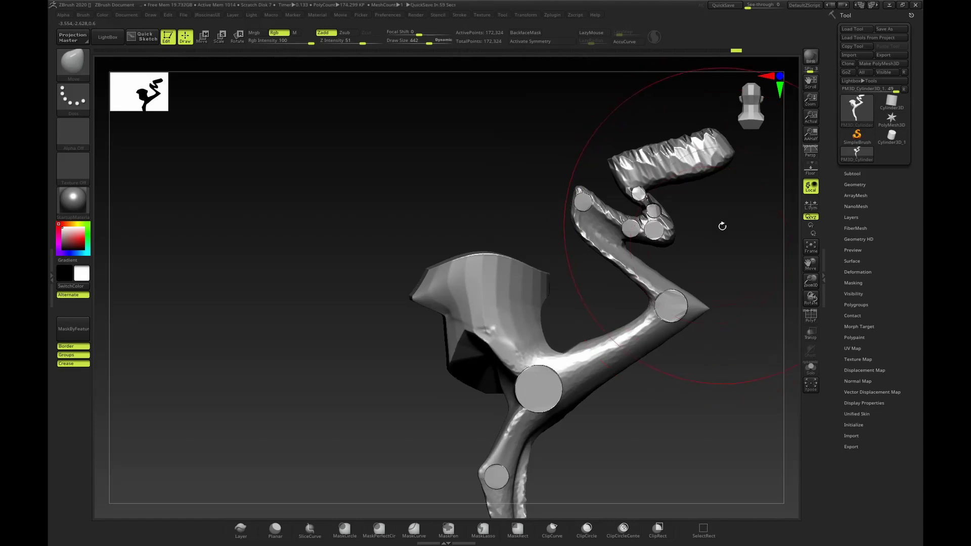
pyautogui.moveTo(722, 223); pyautogui.dragTo(725, 260)
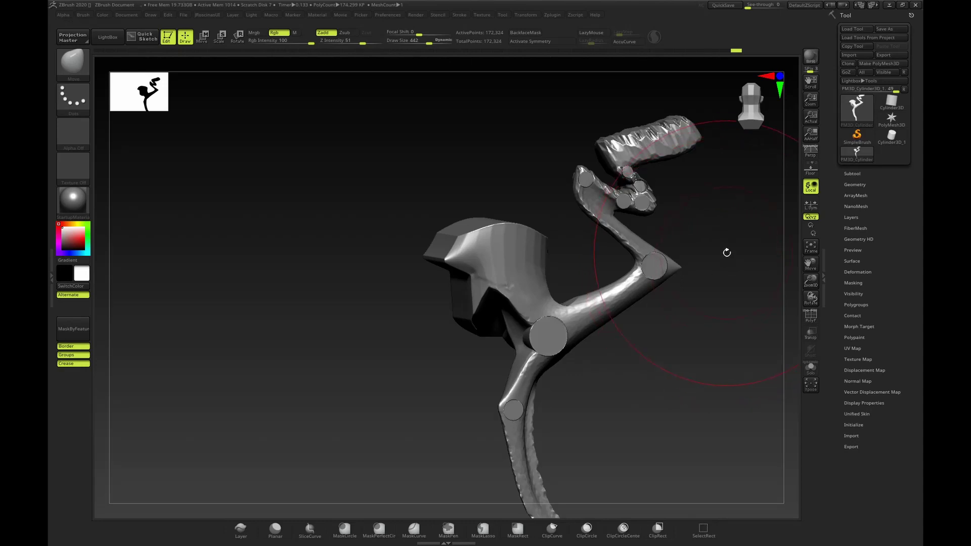
pyautogui.moveTo(727, 252)
pyautogui.mouseDown()
pyautogui.moveTo(730, 227)
pyautogui.moveTo(731, 261)
pyautogui.moveTo(708, 249)
pyautogui.mouseUp()
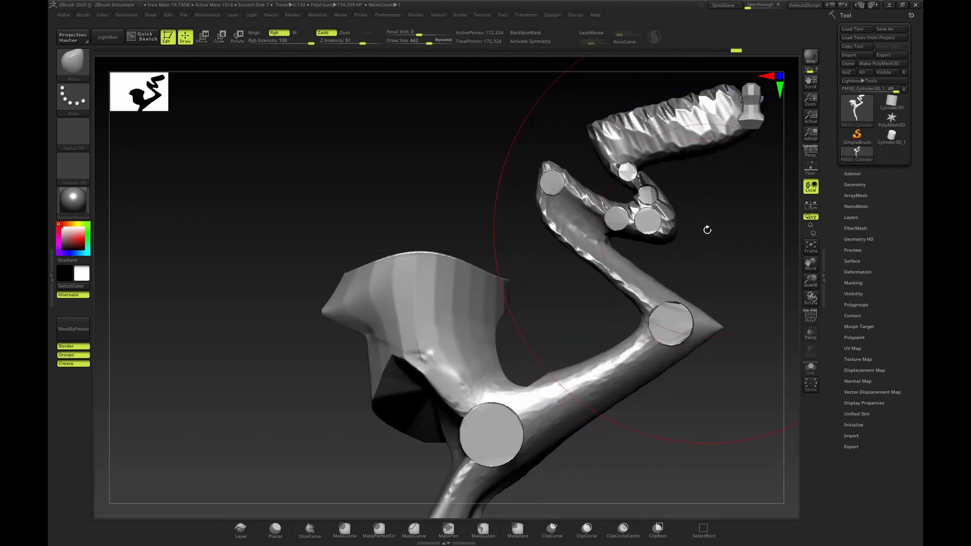
# Remesh the form with DynaMesh, then clip circles around the elbow and main junction discs again with ClipCircleCenter.
pyautogui.keyDown('ctrl'); pyautogui.moveTo(705, 258); pyautogui.dragTo(737, 345); pyautogui.keyUp('ctrl')
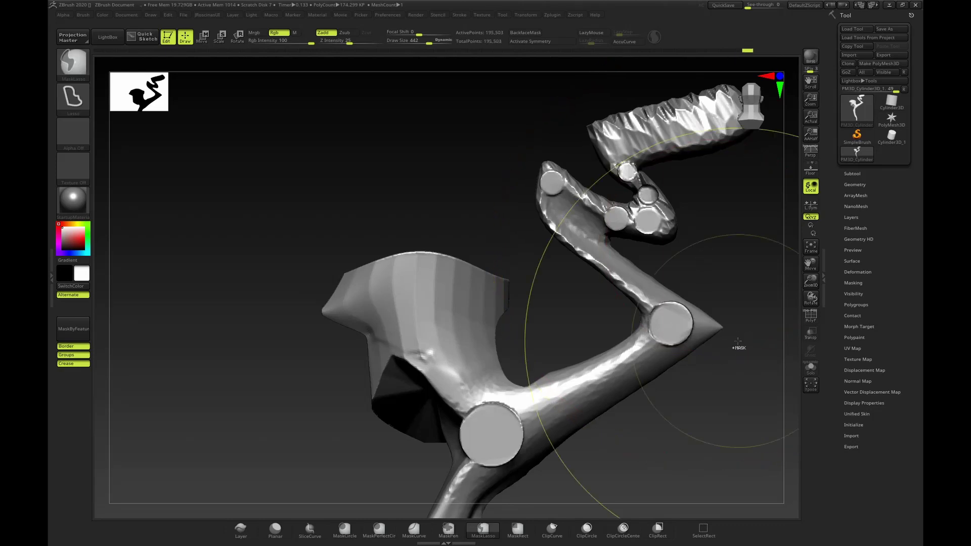
pyautogui.keyDown('ctrl'); pyautogui.keyDown('shift'); pyautogui.moveTo(671, 322); pyautogui.dragTo(696, 345); pyautogui.keyUp('shift'); pyautogui.keyUp('ctrl')
pyautogui.moveTo(721, 245)
pyautogui.mouseDown()
pyautogui.moveTo(760, 258)
pyautogui.moveTo(744, 281)
pyautogui.moveTo(728, 279)
pyautogui.moveTo(754, 206)
pyautogui.mouseUp()
pyautogui.keyDown('ctrl'); pyautogui.keyDown('shift'); pyautogui.moveTo(513, 361); pyautogui.dragTo(559, 383); pyautogui.keyUp('shift'); pyautogui.keyUp('ctrl')
pyautogui.keyDown('alt'); pyautogui.moveTo(596, 429); pyautogui.dragTo(601, 365); pyautogui.keyUp('alt')
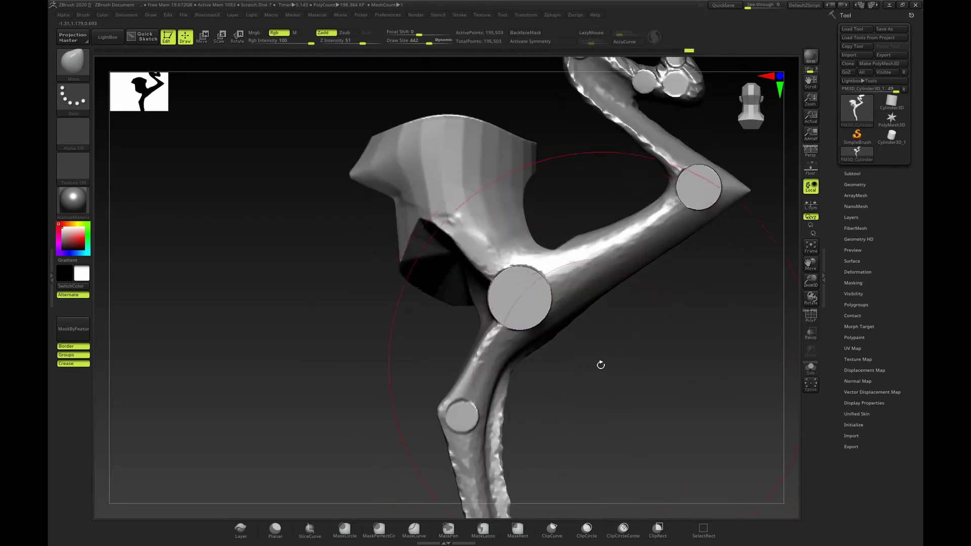
# Clip the circles on the lower leg joint and the upper arm's pointed bend again with ClipCircleCenter.
pyautogui.keyDown('ctrl'); pyautogui.keyDown('shift'); pyautogui.moveTo(460, 416); pyautogui.dragTo(487, 426); pyautogui.keyUp('shift'); pyautogui.keyUp('ctrl')
pyautogui.moveTo(598, 364)
pyautogui.mouseDown()
pyautogui.moveTo(647, 351)
pyautogui.moveTo(609, 353)
pyautogui.moveTo(589, 469)
pyautogui.mouseUp()
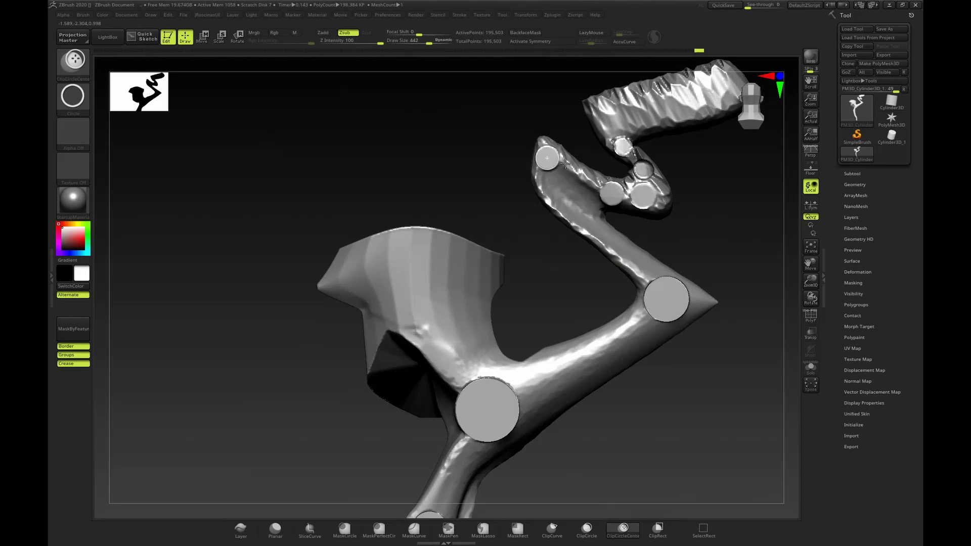
pyautogui.keyDown('ctrl'); pyautogui.keyDown('shift'); pyautogui.moveTo(565, 163); pyautogui.dragTo(565, 163); pyautogui.keyUp('shift'); pyautogui.keyUp('ctrl')
pyautogui.moveTo(692, 185)
pyautogui.mouseDown()
pyautogui.moveTo(722, 182)
pyautogui.moveTo(672, 212)
pyautogui.mouseUp()
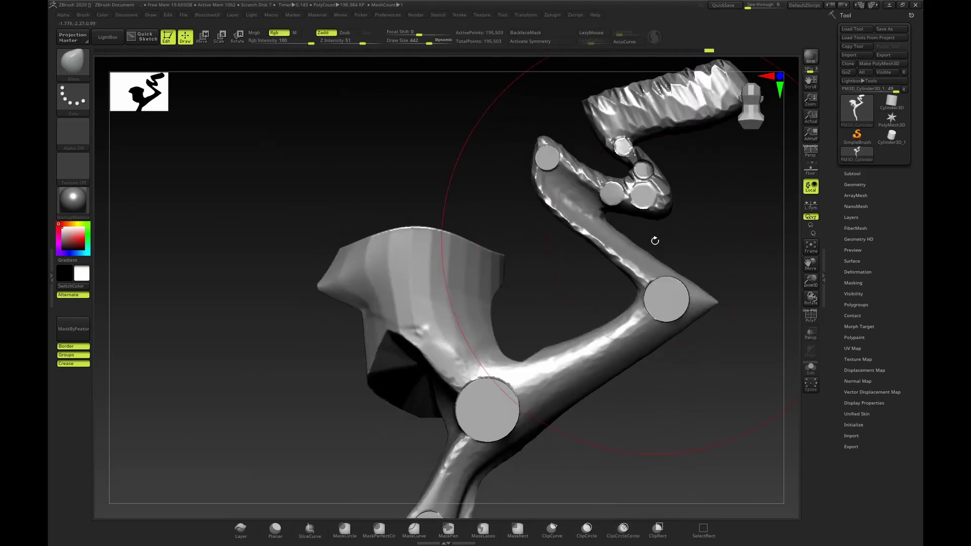
# Clip a small disc into the main junction's edge where the arm begins, remeshing with DynaMesh between the ClipCircleCenter cuts.
pyautogui.keyDown('ctrl'); pyautogui.keyDown('shift'); pyautogui.moveTo(524, 408); pyautogui.dragTo(536, 436); pyautogui.keyUp('shift'); pyautogui.keyUp('ctrl')
pyautogui.hotkey('ctrl', 'z')
pyautogui.press('ctrl')
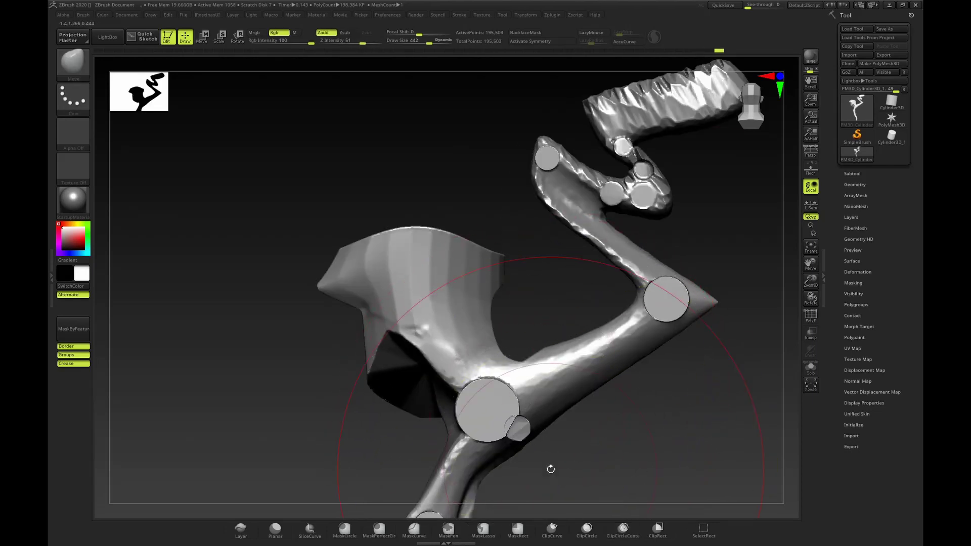
pyautogui.keyDown('ctrl'); pyautogui.moveTo(771, 287); pyautogui.dragTo(771, 289); pyautogui.keyUp('ctrl')
pyautogui.keyDown('ctrl'); pyautogui.keyDown('shift'); pyautogui.moveTo(520, 425); pyautogui.dragTo(534, 434); pyautogui.keyUp('shift'); pyautogui.keyUp('ctrl')
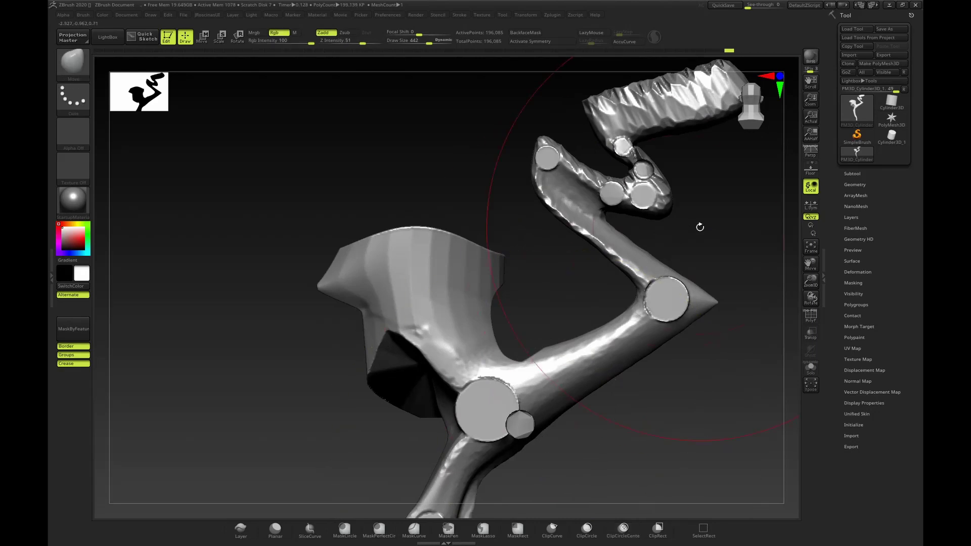
pyautogui.moveTo(700, 228)
pyautogui.mouseDown()
pyautogui.moveTo(747, 207)
pyautogui.moveTo(739, 227)
pyautogui.moveTo(738, 219)
pyautogui.mouseUp()
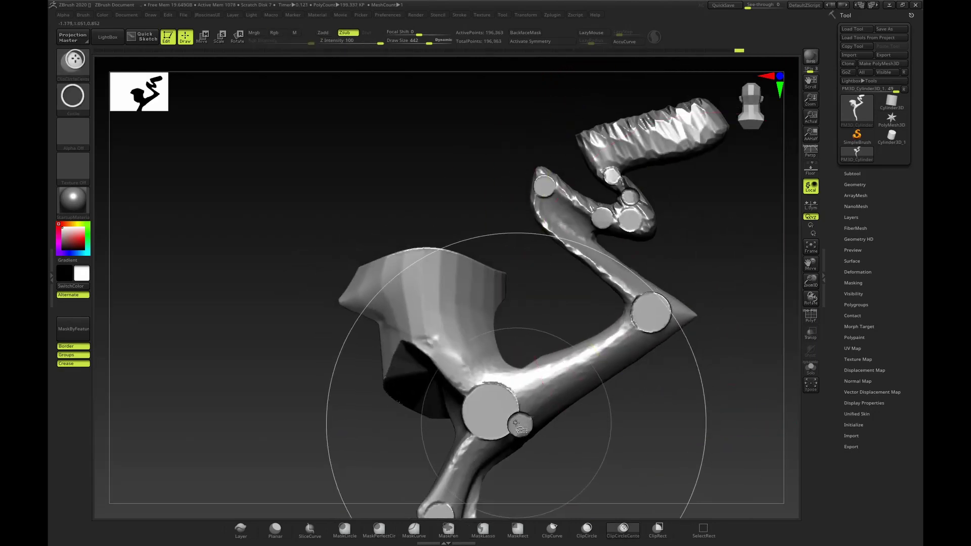
pyautogui.keyDown('ctrl'); pyautogui.keyDown('shift'); pyautogui.moveTo(521, 425); pyautogui.dragTo(538, 434); pyautogui.keyUp('shift'); pyautogui.keyUp('ctrl')
pyautogui.moveTo(736, 236); pyautogui.dragTo(733, 242)
pyautogui.moveTo(743, 345); pyautogui.dragTo(729, 320)
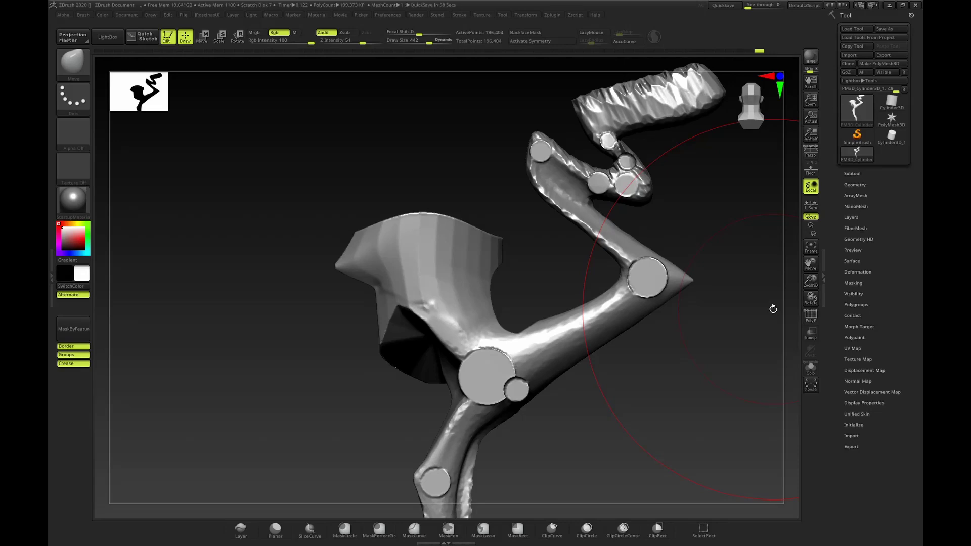
# Mask a tall rectangular patch on the side of the large block and invert the mask so only the patch is editable.
pyautogui.moveTo(774, 309)
pyautogui.mouseDown()
pyautogui.moveTo(480, 270)
pyautogui.moveTo(556, 308)
pyautogui.moveTo(556, 298)
pyautogui.mouseUp()
pyautogui.moveTo(698, 282); pyautogui.dragTo(551, 241)
pyautogui.moveTo(434, 214)
pyautogui.keyDown('ctrl'); pyautogui.mouseDown()
pyautogui.moveTo(635, 237)
pyautogui.moveTo(490, 430)
pyautogui.moveTo(450, 373)
pyautogui.mouseUp(); pyautogui.keyUp('ctrl')
pyautogui.moveTo(627, 393); pyautogui.dragTo(606, 375)
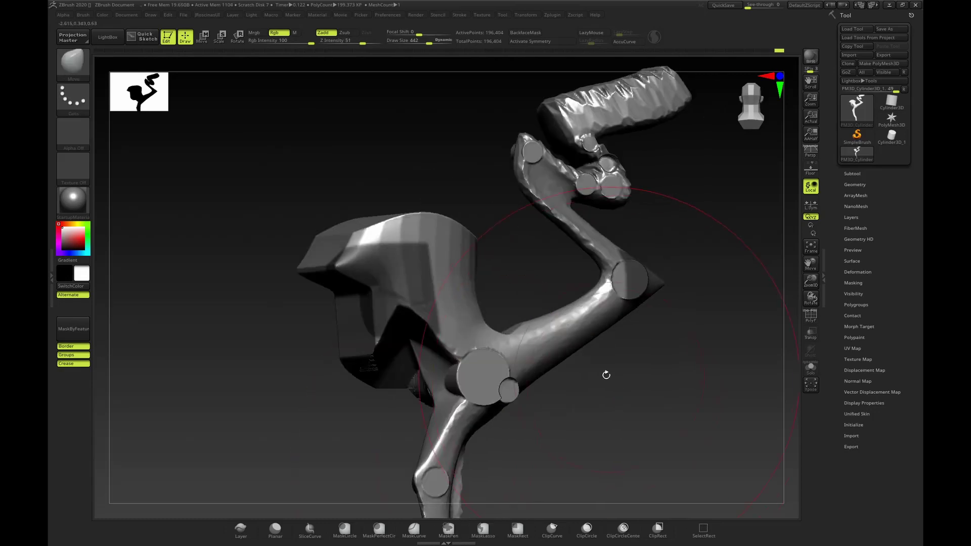
pyautogui.moveTo(385, 195)
pyautogui.keyDown('ctrl'); pyautogui.mouseDown()
pyautogui.moveTo(318, 225)
pyautogui.moveTo(409, 389)
pyautogui.moveTo(382, 411)
pyautogui.mouseUp(); pyautogui.keyUp('ctrl')
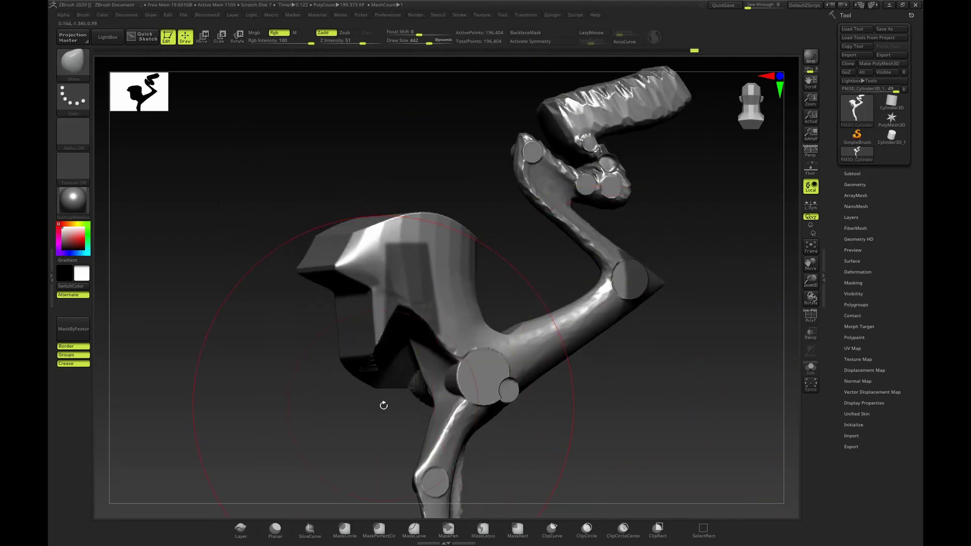
pyautogui.keyDown('shift'); pyautogui.moveTo(662, 215); pyautogui.dragTo(748, 203); pyautogui.keyUp('shift')
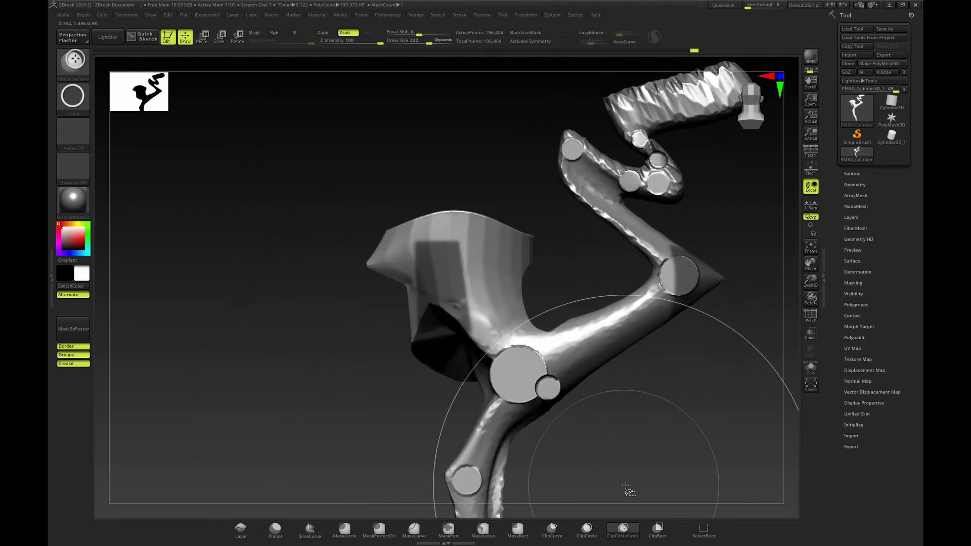
pyautogui.keyDown('ctrl'); pyautogui.click(618, 395); pyautogui.keyUp('ctrl')
pyautogui.moveTo(619, 394)
pyautogui.mouseDown()
pyautogui.moveTo(689, 360)
pyautogui.moveTo(705, 340)
pyautogui.moveTo(685, 340)
pyautogui.moveTo(693, 345)
pyautogui.mouseUp()
pyautogui.hotkey('ctrl', 'shift')
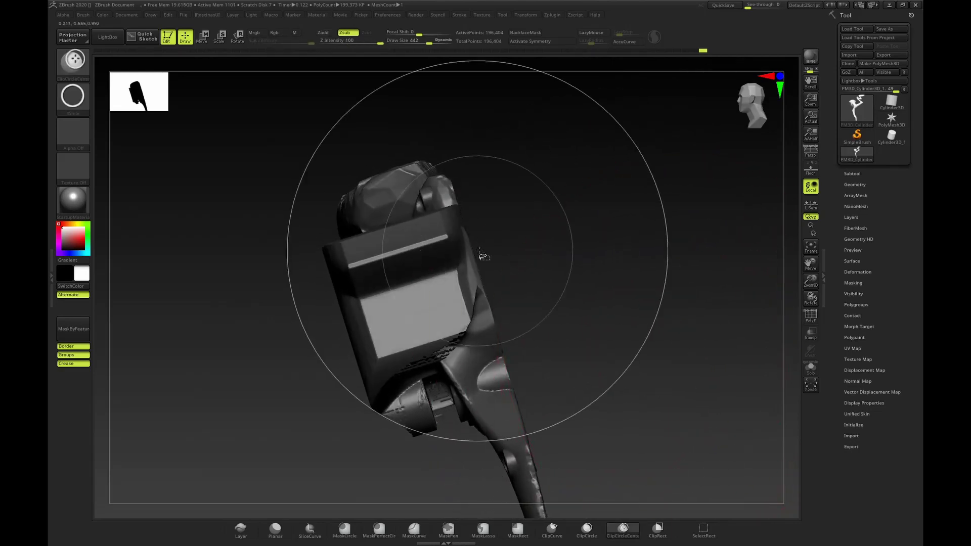
# Clip the unmasked patch on the block into a rounded stub with ClipCircleCenter, then clear the mask and remesh with DynaMesh.
pyautogui.moveTo(551, 236); pyautogui.dragTo(538, 236)
pyautogui.keyDown('ctrl'); pyautogui.keyDown('shift'); pyautogui.moveTo(466, 263); pyautogui.dragTo(502, 278); pyautogui.keyUp('shift'); pyautogui.keyUp('ctrl')
pyautogui.moveTo(661, 234); pyautogui.dragTo(649, 209)
pyautogui.keyDown('ctrl'); pyautogui.moveTo(708, 190); pyautogui.dragTo(723, 203); pyautogui.keyUp('ctrl')
pyautogui.moveTo(728, 205)
pyautogui.keyDown('shift'); pyautogui.mouseDown()
pyautogui.moveTo(739, 206)
pyautogui.moveTo(661, 229)
pyautogui.moveTo(721, 211)
pyautogui.moveTo(700, 217)
pyautogui.moveTo(713, 219)
pyautogui.moveTo(703, 215)
pyautogui.moveTo(733, 207)
pyautogui.moveTo(726, 199)
pyautogui.moveTo(644, 221)
pyautogui.moveTo(697, 214)
pyautogui.moveTo(682, 209)
pyautogui.moveTo(668, 243)
pyautogui.moveTo(636, 251)
pyautogui.moveTo(682, 189)
pyautogui.moveTo(698, 182)
pyautogui.moveTo(683, 254)
pyautogui.moveTo(718, 207)
pyautogui.mouseUp(); pyautogui.keyUp('shift')
pyautogui.moveTo(714, 206); pyautogui.dragTo(729, 231)
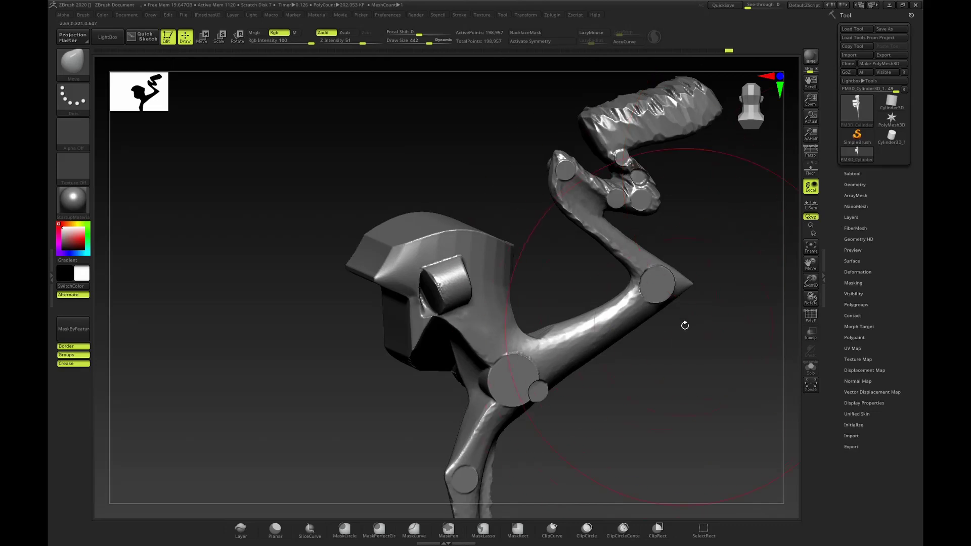
# Set up the Planar brush with a draw size of 58 and BackfaceMask turned on.
pyautogui.click(276, 528)
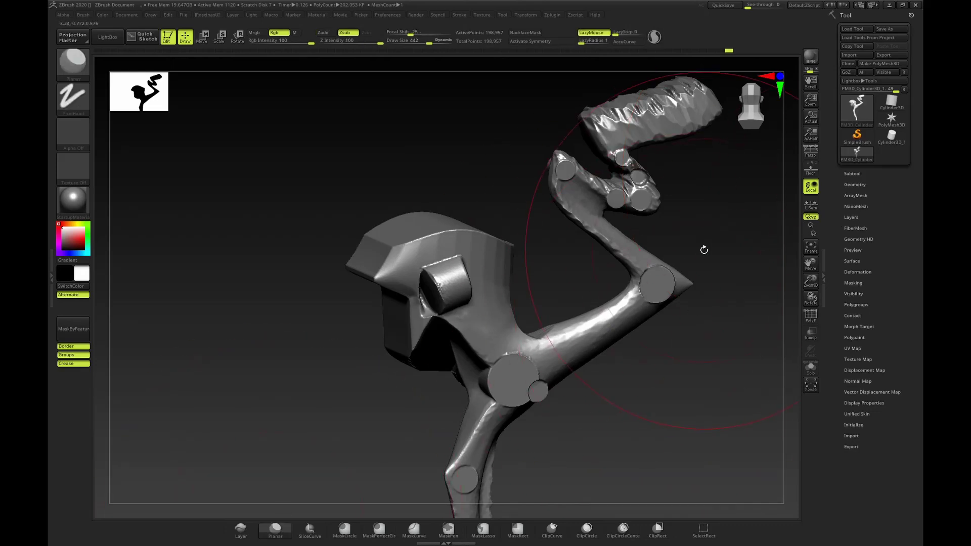
pyautogui.moveTo(656, 233); pyautogui.dragTo(619, 227)
pyautogui.press('s')
pyautogui.moveTo(612, 318); pyautogui.dragTo(591, 318)
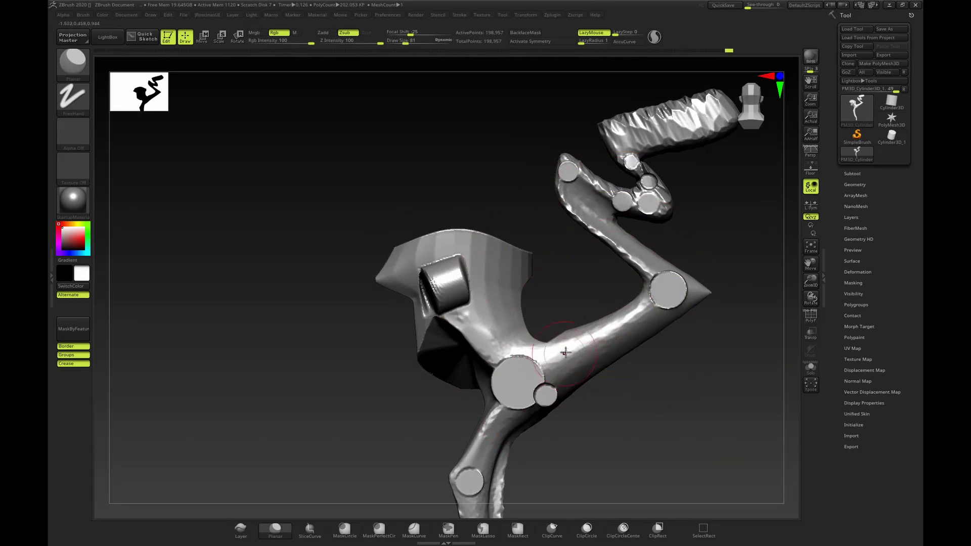
pyautogui.hotkey('ctrl', 'b')
pyautogui.press('[')
# Try to flatten the arm between the elbow and the main junction with the Planar brush.
pyautogui.moveTo(598, 337)
pyautogui.mouseDown()
pyautogui.moveTo(651, 297)
pyautogui.moveTo(571, 357)
pyautogui.moveTo(650, 308)
pyautogui.moveTo(563, 361)
pyautogui.moveTo(658, 293)
pyautogui.moveTo(567, 356)
pyautogui.mouseUp()
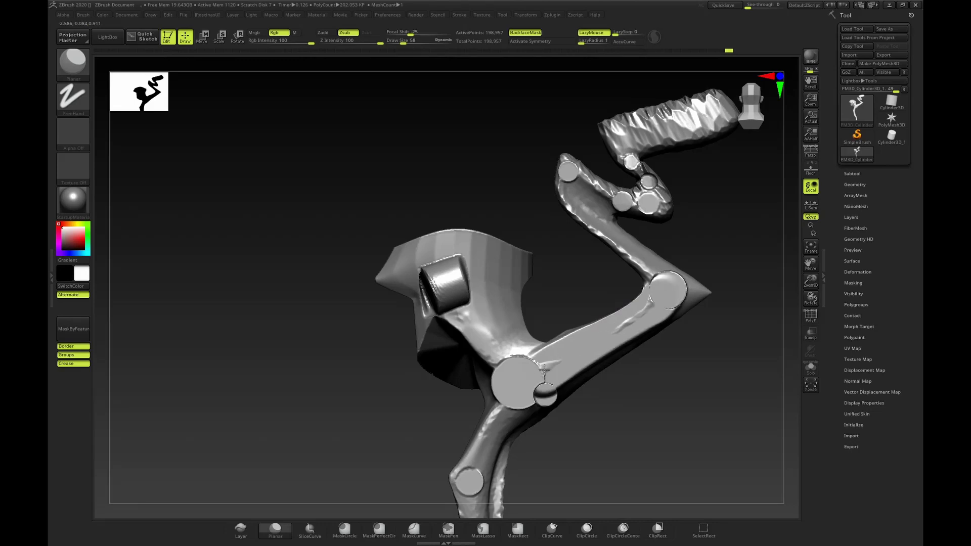
pyautogui.moveTo(718, 275)
pyautogui.mouseDown()
pyautogui.moveTo(726, 241)
pyautogui.moveTo(718, 258)
pyautogui.mouseUp()
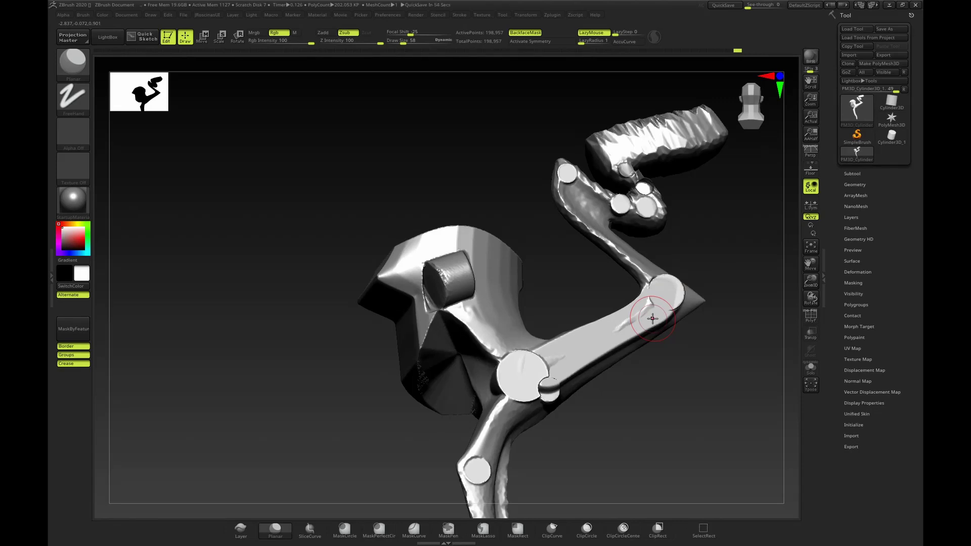
pyautogui.moveTo(705, 223); pyautogui.dragTo(694, 260)
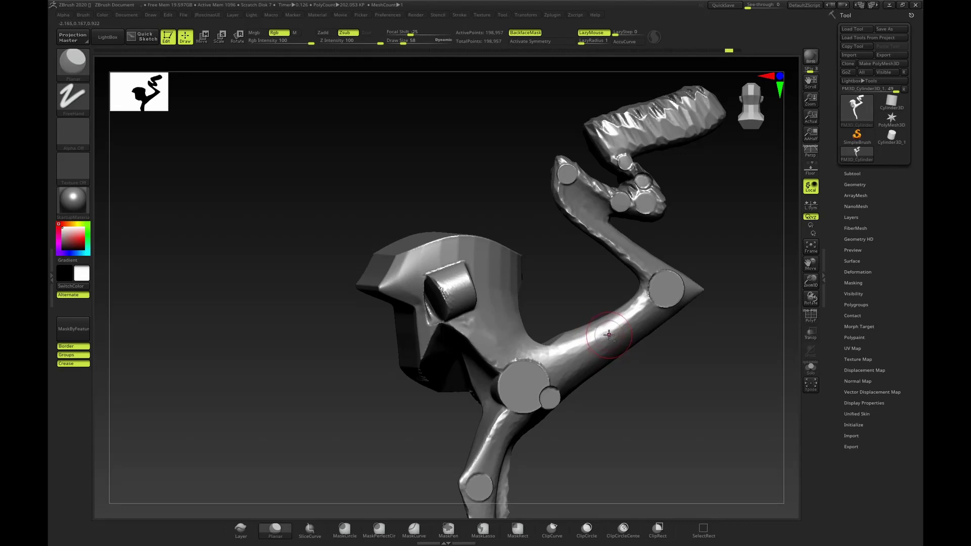
# Turn off BackfaceMask and flatten the arm's side face from the elbow to the main junction disc with the Planar brush.
pyautogui.moveTo(609, 335)
pyautogui.mouseDown()
pyautogui.moveTo(595, 343)
pyautogui.moveTo(652, 303)
pyautogui.moveTo(536, 381)
pyautogui.mouseUp()
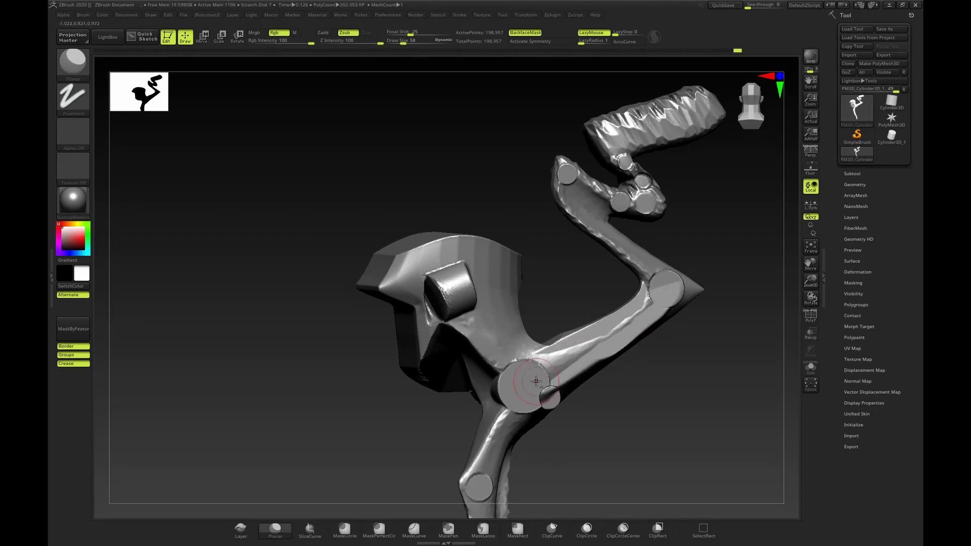
pyautogui.hotkey('ctrl', 'b')
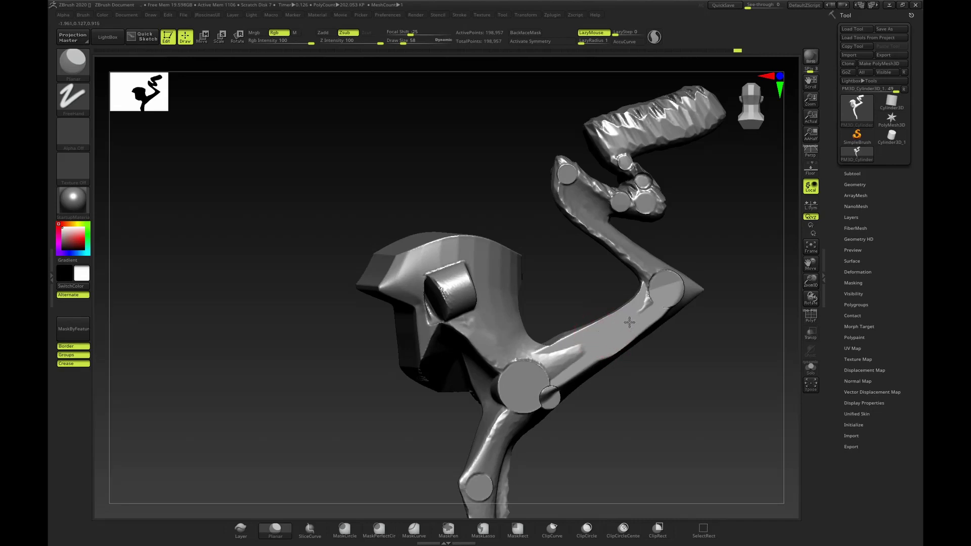
pyautogui.moveTo(648, 310); pyautogui.dragTo(525, 381)
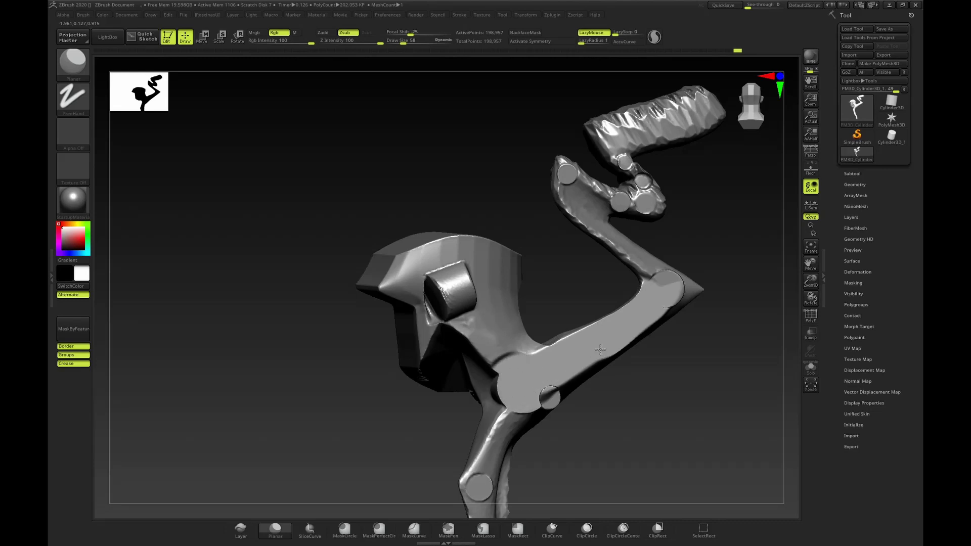
pyautogui.moveTo(660, 298)
pyautogui.mouseDown()
pyautogui.moveTo(646, 303)
pyautogui.moveTo(659, 294)
pyautogui.mouseUp()
pyautogui.moveTo(713, 251); pyautogui.dragTo(739, 247)
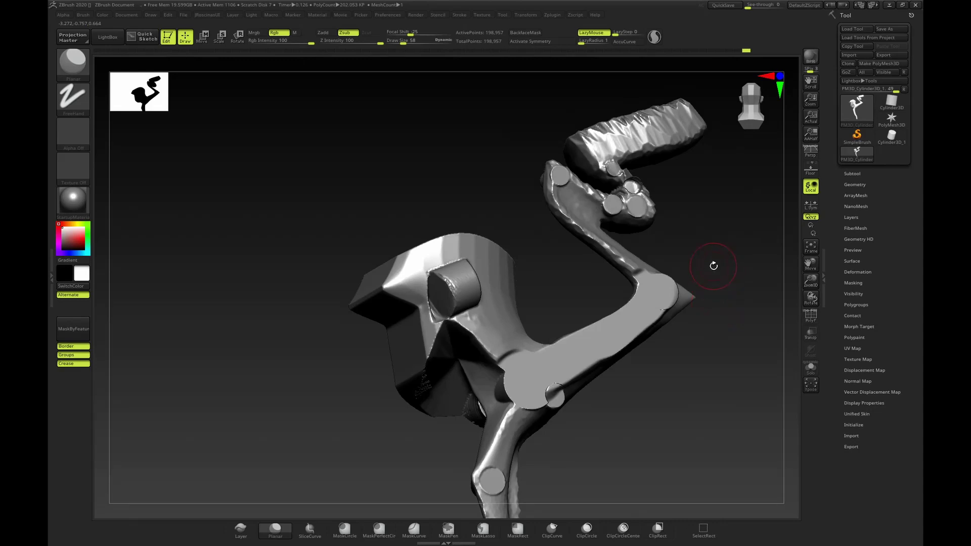
pyautogui.moveTo(714, 266); pyautogui.dragTo(710, 239)
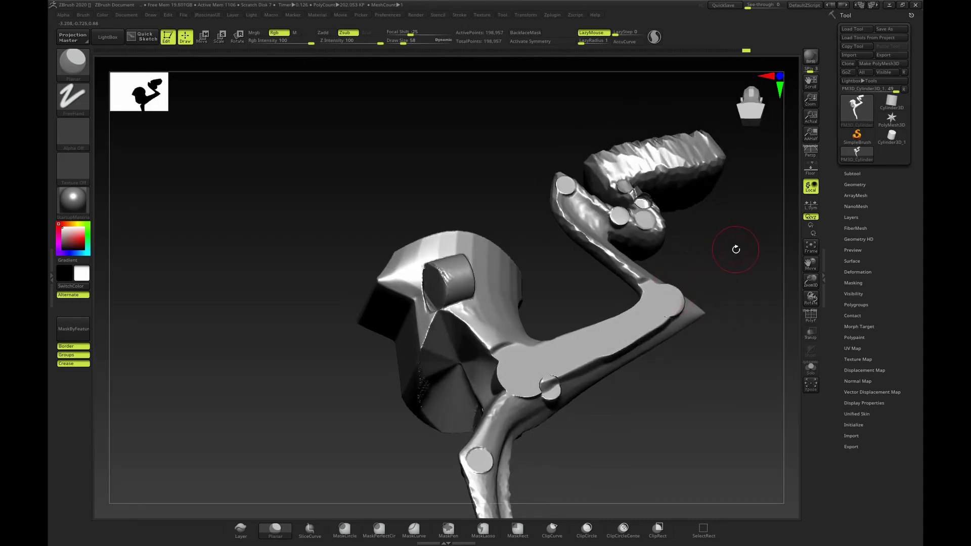
# Polish a bevel along the arm's lower edge using the hPolish brush at a draw size of 95.
pyautogui.press('b')
pyautogui.press('h')
pyautogui.press('p')
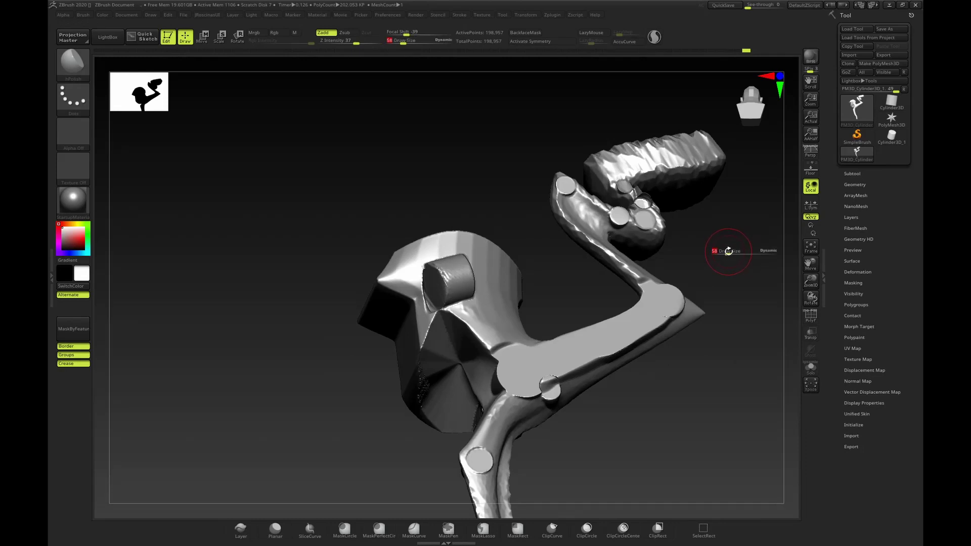
pyautogui.moveTo(728, 252); pyautogui.dragTo(724, 241)
pyautogui.press(']')
pyautogui.moveTo(620, 356)
pyautogui.mouseDown()
pyautogui.moveTo(670, 328)
pyautogui.moveTo(583, 371)
pyautogui.mouseUp()
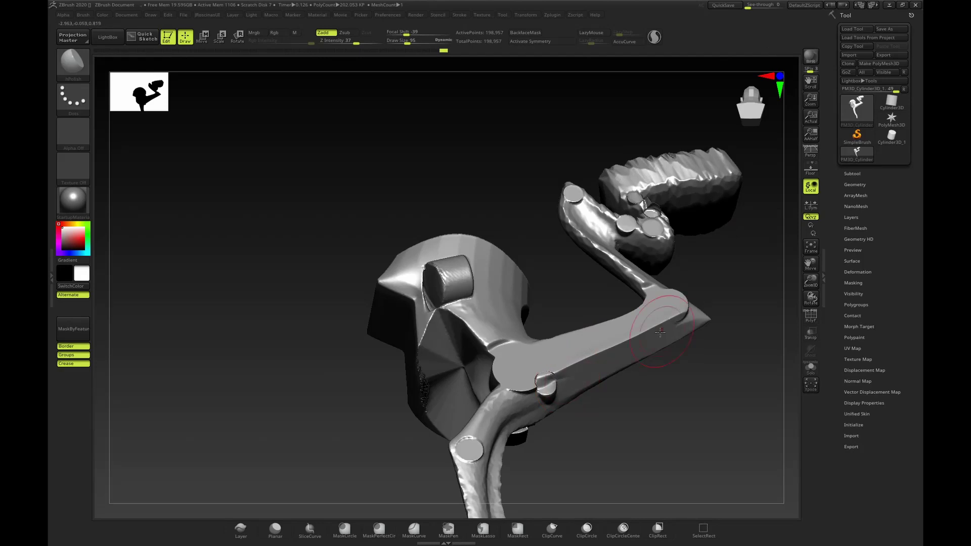
# Polish the arm's lower edge from the small disc toward the elbow, and smooth it beside the disc at draw size 61.
pyautogui.moveTo(723, 290); pyautogui.dragTo(724, 264)
pyautogui.moveTo(564, 376)
pyautogui.mouseDown()
pyautogui.moveTo(666, 314)
pyautogui.moveTo(658, 319)
pyautogui.mouseUp()
pyautogui.moveTo(711, 288)
pyautogui.mouseDown()
pyautogui.moveTo(709, 276)
pyautogui.moveTo(751, 265)
pyautogui.moveTo(728, 275)
pyautogui.mouseUp()
pyautogui.press('[')
pyautogui.moveTo(580, 374)
pyautogui.keyDown('shift'); pyautogui.mouseDown()
pyautogui.moveTo(672, 313)
pyautogui.moveTo(582, 376)
pyautogui.mouseUp(); pyautogui.keyUp('shift')
pyautogui.moveTo(700, 283)
pyautogui.mouseDown()
pyautogui.moveTo(748, 265)
pyautogui.moveTo(729, 263)
pyautogui.mouseUp()
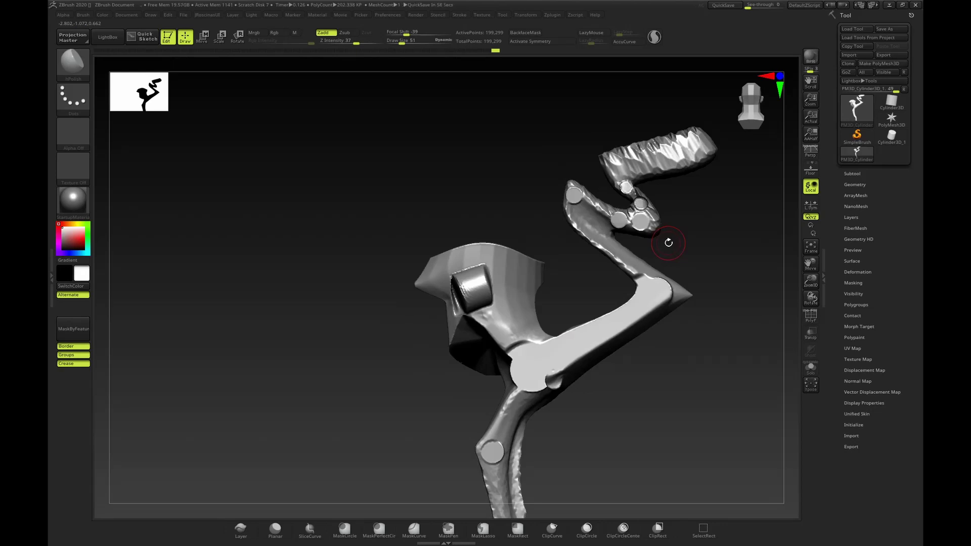
# Raise the DynaMesh resolution and remesh the whole form at the finer density.
pyautogui.press('space')
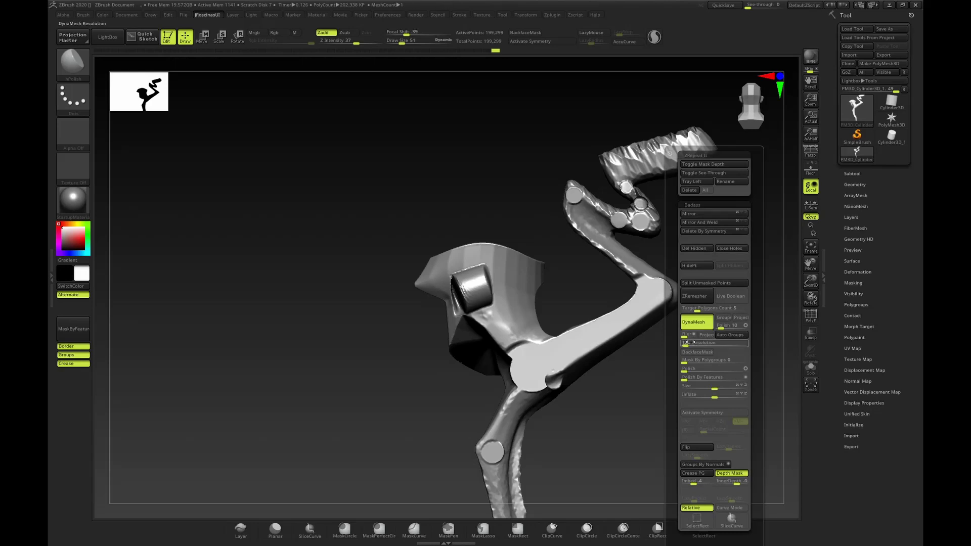
pyautogui.keyDown('ctrl'); pyautogui.moveTo(634, 356); pyautogui.dragTo(657, 396); pyautogui.keyUp('ctrl')
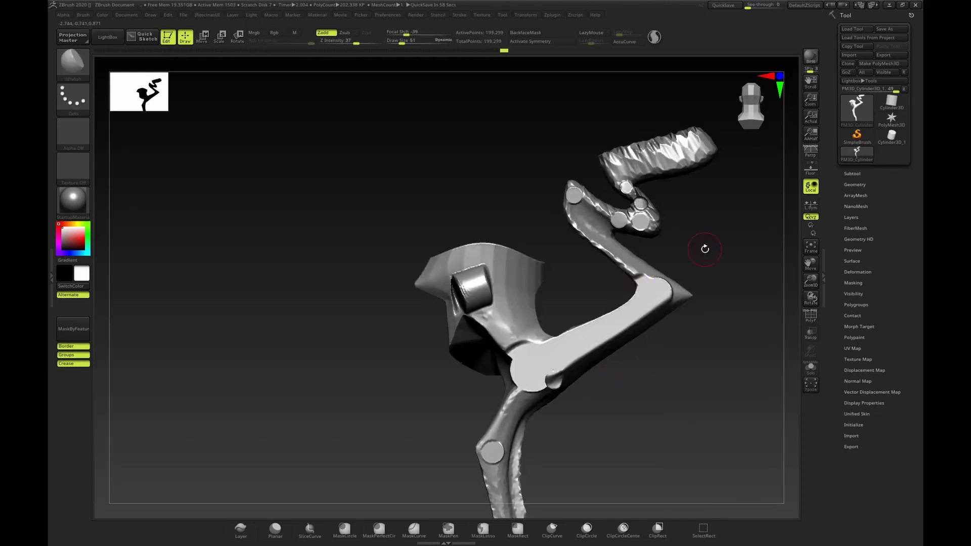
pyautogui.press('space')
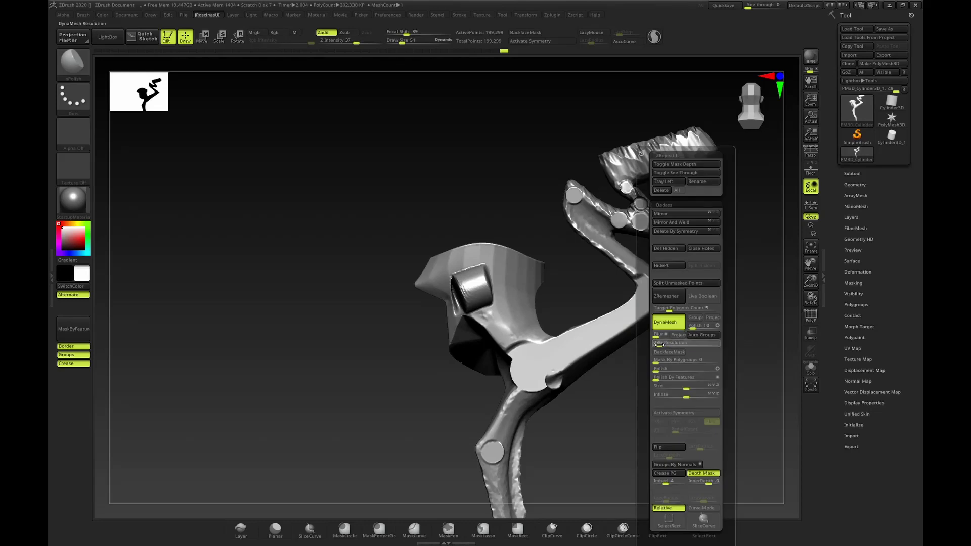
pyautogui.press('ctrl')
pyautogui.moveTo(663, 353)
pyautogui.keyDown('ctrl'); pyautogui.mouseDown()
pyautogui.moveTo(657, 359)
pyautogui.moveTo(666, 358)
pyautogui.moveTo(620, 314)
pyautogui.mouseUp(); pyautogui.keyUp('ctrl')
# Polish the flat arm from the main junction to the elbow with hPolish at a draw size of 65.
pyautogui.press('b')
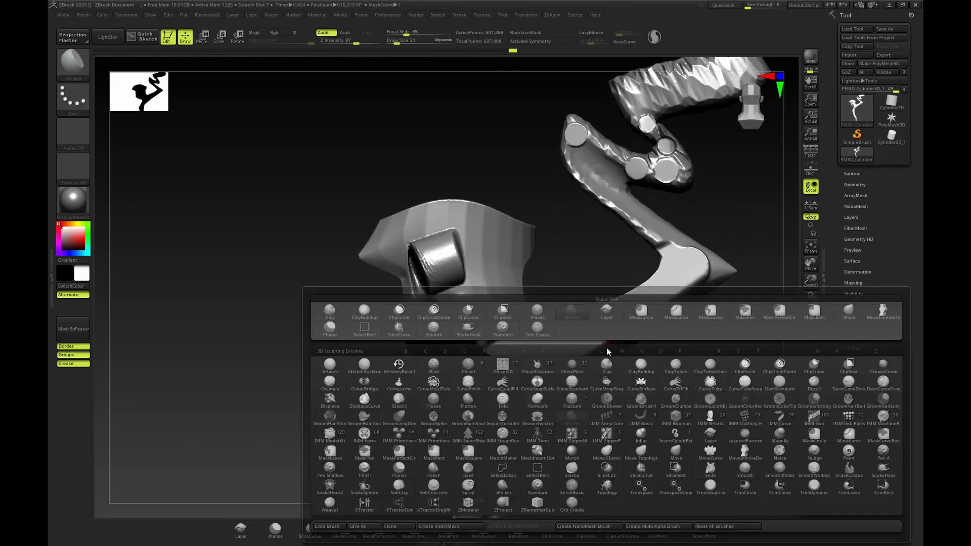
pyautogui.press('Escape')
pyautogui.press('s')
pyautogui.moveTo(607, 350); pyautogui.dragTo(614, 350)
pyautogui.moveTo(532, 371); pyautogui.dragTo(699, 277)
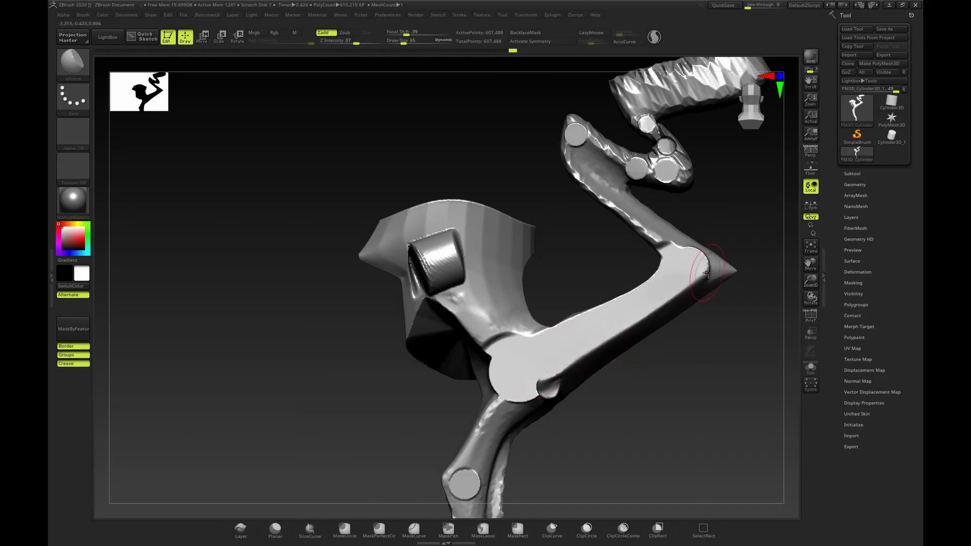
# Enlarge the brush to 104 and polish the bevel along the arm's lower edge, undoing the first stroke and redoing it.
pyautogui.press(']')
pyautogui.press(']')
pyautogui.press(']')
pyautogui.press(']')
pyautogui.moveTo(541, 369); pyautogui.dragTo(662, 302)
pyautogui.hotkey('ctrl', 'z')
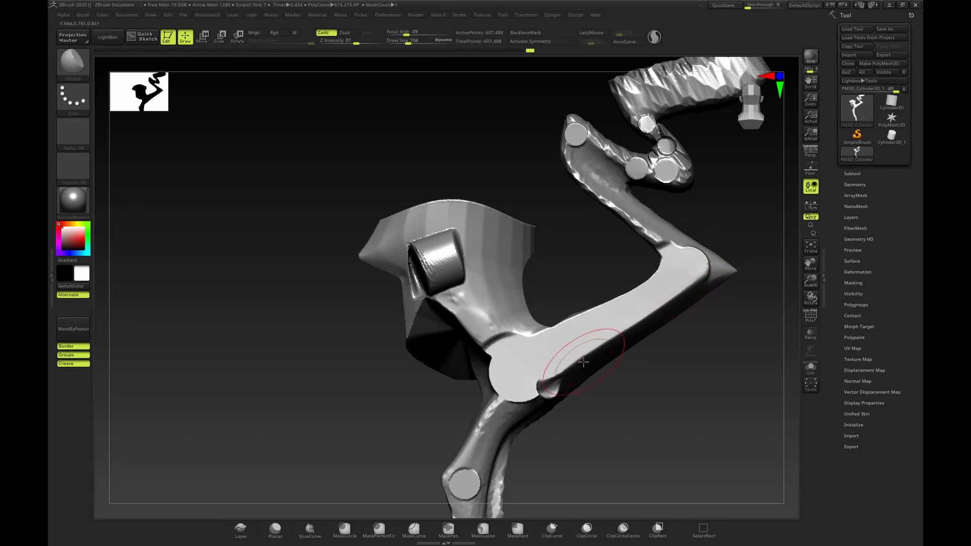
pyautogui.moveTo(579, 362); pyautogui.dragTo(669, 308)
# Try lasso-masking a short angular panel on the arm's flat face with MaskLasso, and clear the mask.
pyautogui.press('ctrl')
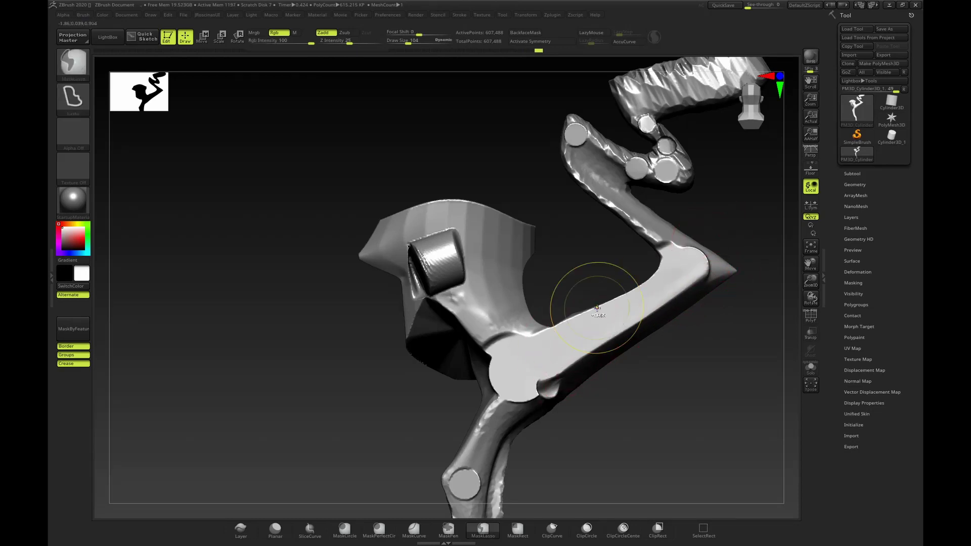
pyautogui.keyDown('ctrl'); pyautogui.click(448, 529); pyautogui.keyUp('ctrl')
pyautogui.keyDown('ctrl'); pyautogui.click(494, 530); pyautogui.keyUp('ctrl')
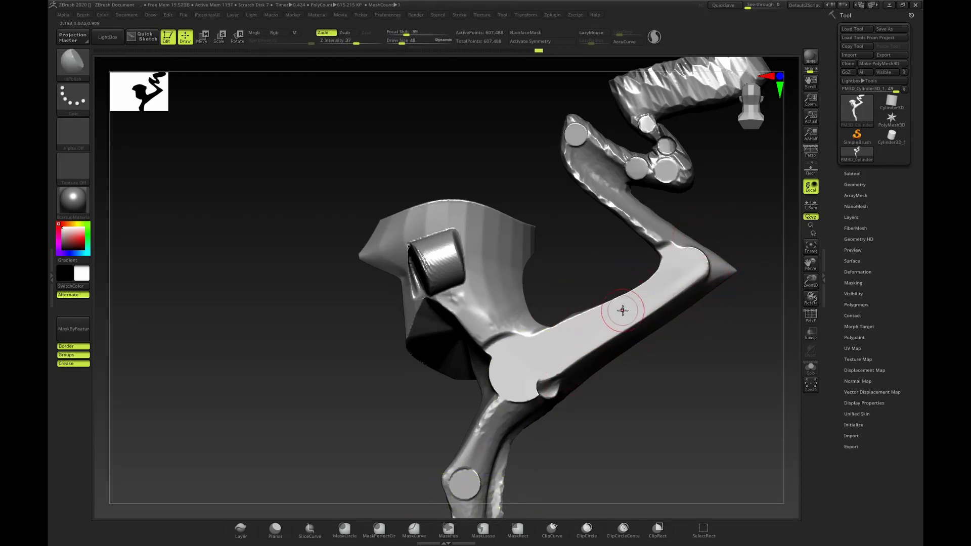
pyautogui.moveTo(568, 336)
pyautogui.keyDown('ctrl'); pyautogui.mouseDown()
pyautogui.moveTo(587, 436)
pyautogui.moveTo(654, 300)
pyautogui.moveTo(650, 284)
pyautogui.mouseUp(); pyautogui.keyUp('ctrl')
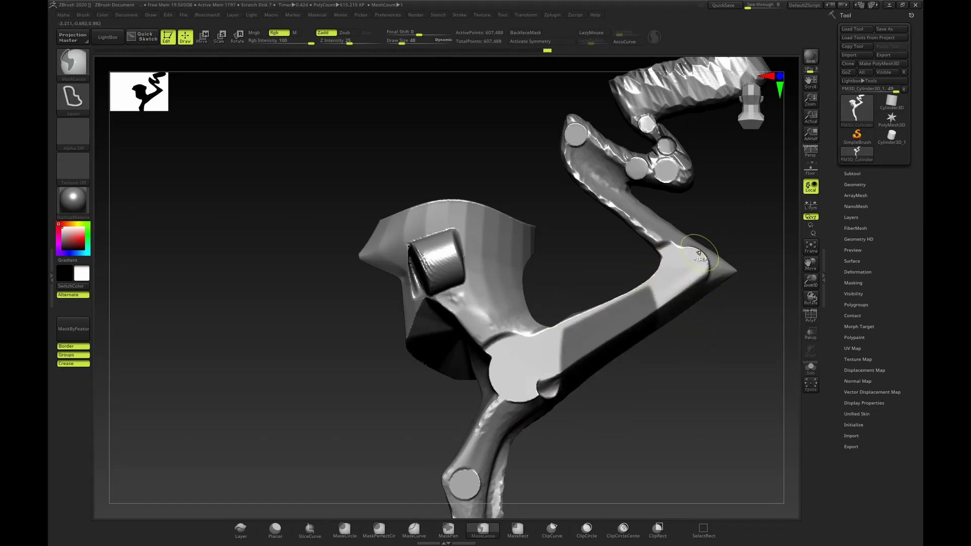
pyautogui.moveTo(562, 308)
pyautogui.keyDown('ctrl'); pyautogui.mouseDown()
pyautogui.moveTo(607, 269)
pyautogui.moveTo(658, 405)
pyautogui.mouseUp(); pyautogui.keyUp('ctrl')
pyautogui.moveTo(561, 301)
pyautogui.keyDown('ctrl'); pyautogui.mouseDown()
pyautogui.moveTo(675, 404)
pyautogui.moveTo(668, 413)
pyautogui.mouseUp(); pyautogui.keyUp('ctrl')
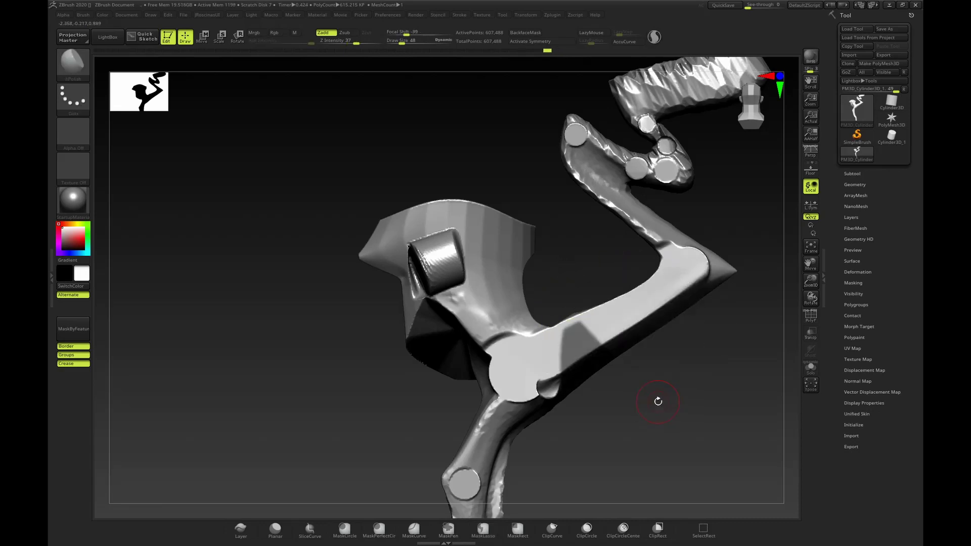
pyautogui.moveTo(541, 308)
pyautogui.keyDown('ctrl'); pyautogui.mouseDown()
pyautogui.moveTo(555, 445)
pyautogui.moveTo(565, 452)
pyautogui.mouseUp(); pyautogui.keyUp('ctrl')
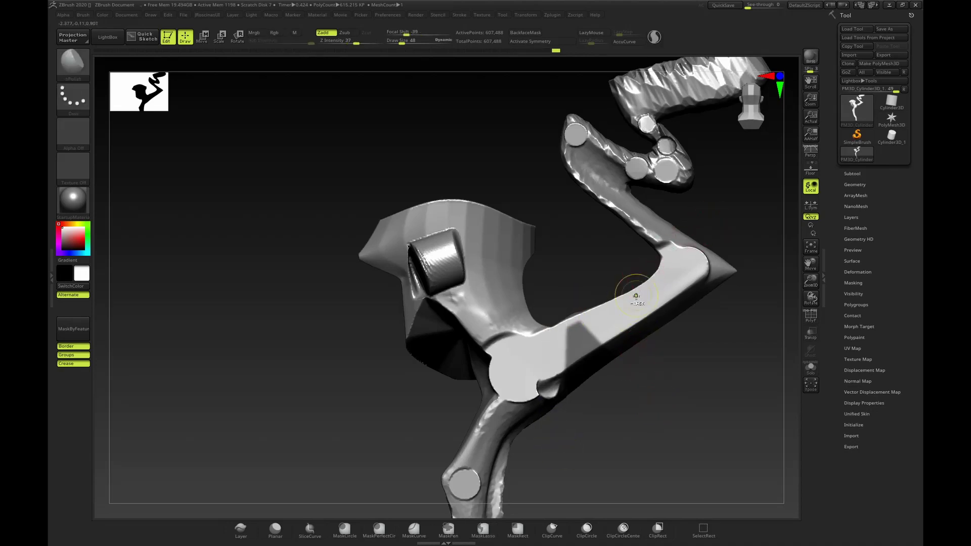
pyautogui.keyDown('ctrl'); pyautogui.moveTo(731, 228); pyautogui.dragTo(713, 238); pyautogui.keyUp('ctrl')
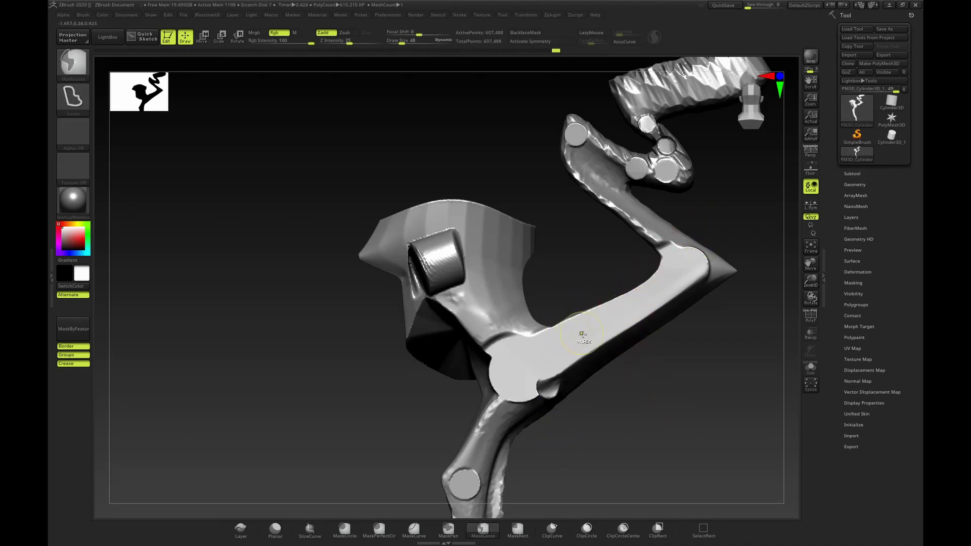
# Try a wavy lasso mask along the arm's flat face, undo it, and try further lasso masks there.
pyautogui.moveTo(582, 334)
pyautogui.keyDown('ctrl'); pyautogui.mouseDown()
pyautogui.moveTo(529, 344)
pyautogui.moveTo(638, 306)
pyautogui.moveTo(701, 249)
pyautogui.mouseUp(); pyautogui.keyUp('ctrl')
pyautogui.hotkey('ctrl', 'z')
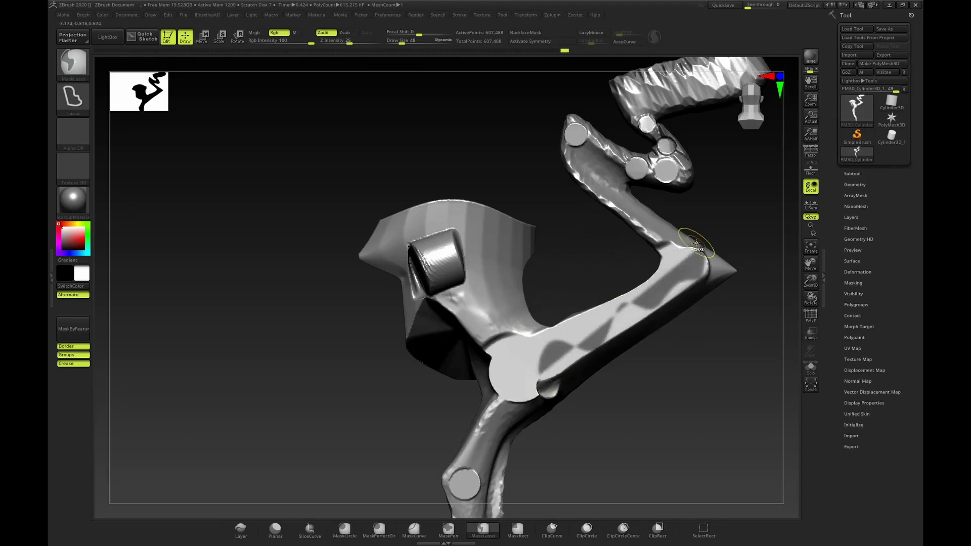
pyautogui.hotkey('ctrl', 'z')
pyautogui.moveTo(563, 374)
pyautogui.keyDown('ctrl'); pyautogui.mouseDown()
pyautogui.moveTo(686, 256)
pyautogui.moveTo(705, 263)
pyautogui.moveTo(681, 294)
pyautogui.mouseUp(); pyautogui.keyUp('ctrl')
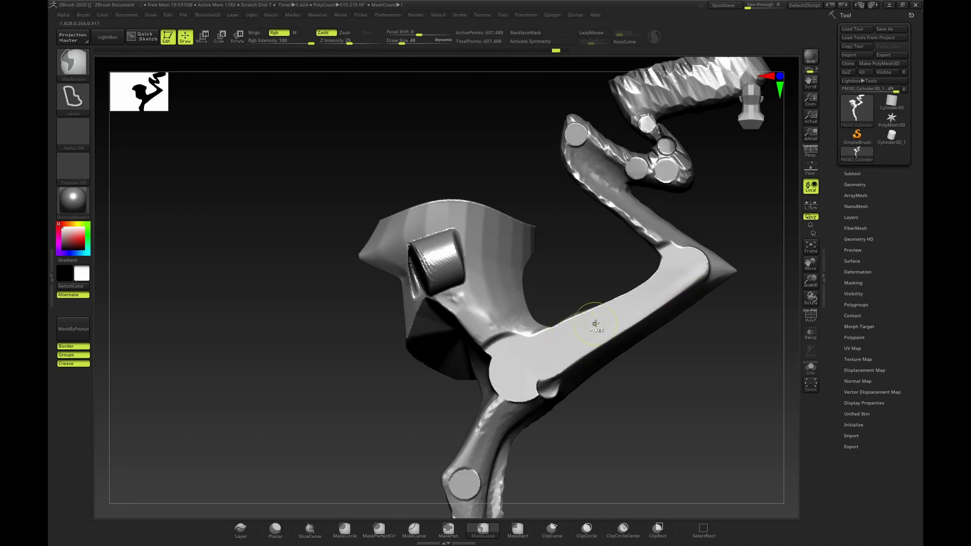
pyautogui.keyDown('ctrl'); pyautogui.moveTo(564, 325); pyautogui.dragTo(634, 273); pyautogui.keyUp('ctrl')
pyautogui.keyDown('ctrl'); pyautogui.moveTo(647, 346); pyautogui.dragTo(649, 355); pyautogui.keyUp('ctrl')
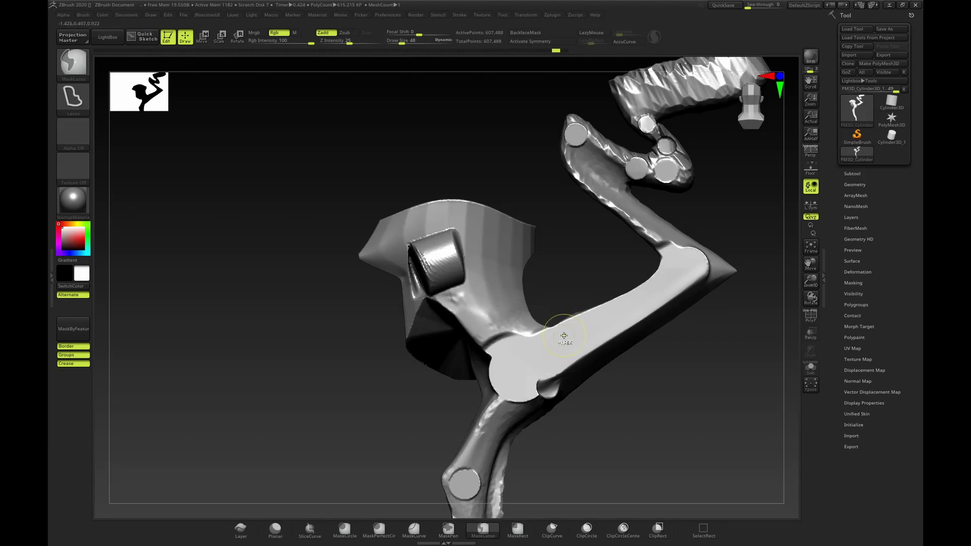
# Lasso-mask a long angular panel on the arm's flat face, ending just before the elbow and leaving the upper rim unmasked.
pyautogui.moveTo(564, 335)
pyautogui.keyDown('ctrl'); pyautogui.mouseDown()
pyautogui.moveTo(607, 407)
pyautogui.moveTo(660, 344)
pyautogui.moveTo(651, 285)
pyautogui.mouseUp(); pyautogui.keyUp('ctrl')
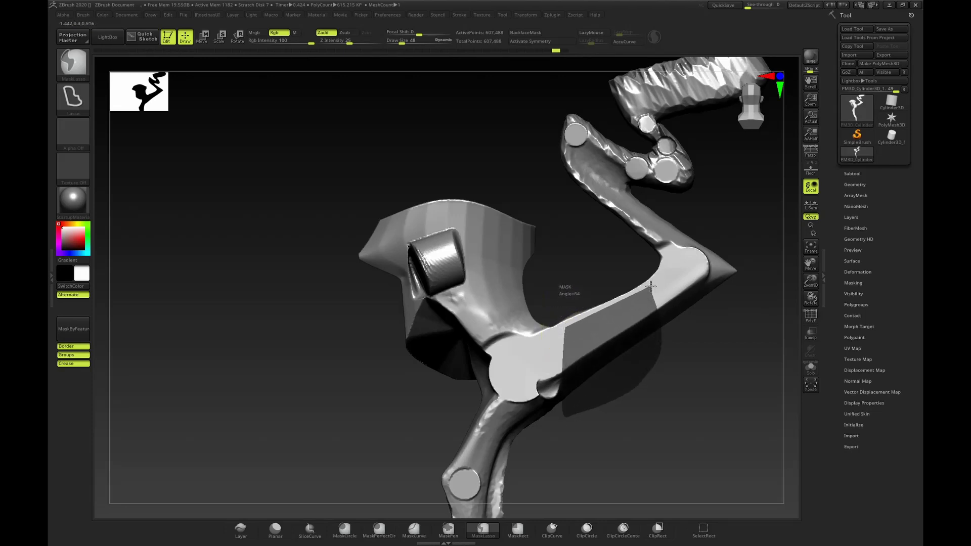
pyautogui.keyDown('ctrl'); pyautogui.moveTo(651, 287); pyautogui.dragTo(651, 287); pyautogui.keyUp('ctrl')
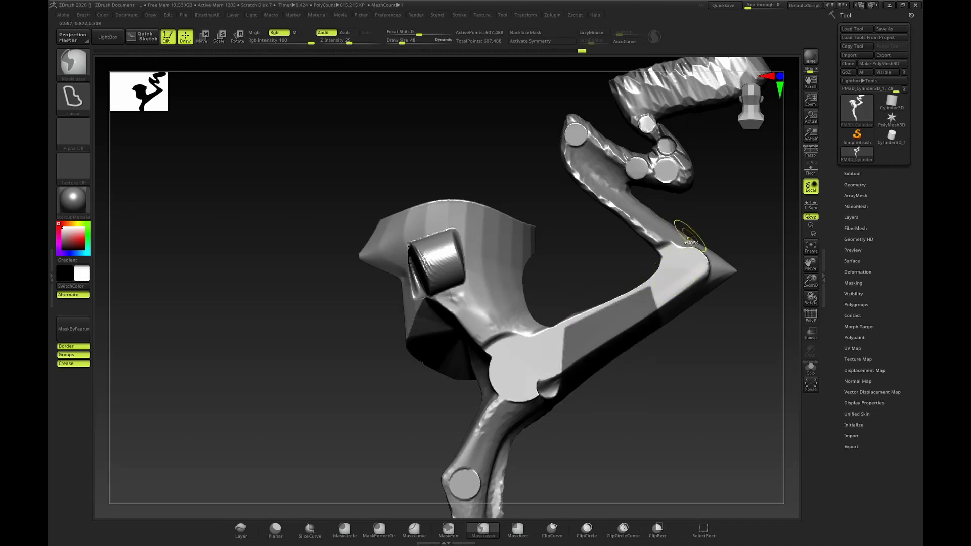
pyautogui.moveTo(737, 230)
pyautogui.keyDown('shift'); pyautogui.mouseDown()
pyautogui.moveTo(748, 230)
pyautogui.moveTo(711, 224)
pyautogui.mouseUp(); pyautogui.keyUp('shift')
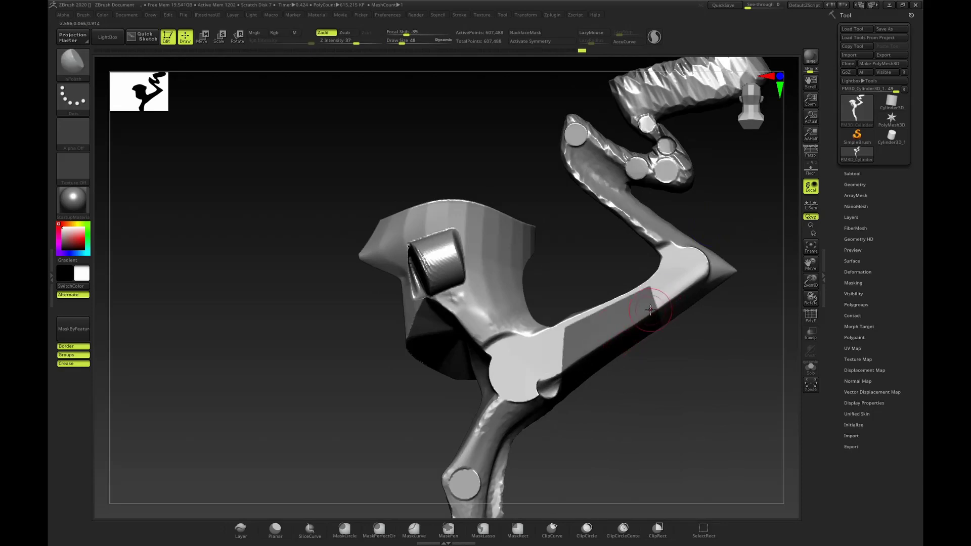
# Cut an angular notch out of the panel mask's upper part near the elbow, and invert the mask.
pyautogui.press('ctrl')
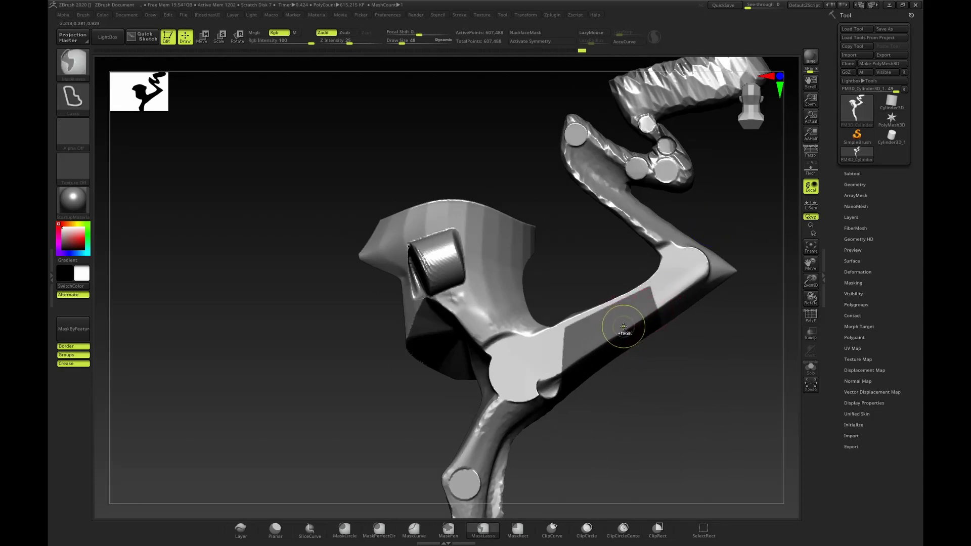
pyautogui.moveTo(602, 316)
pyautogui.keyDown('ctrl'); pyautogui.mouseDown()
pyautogui.moveTo(668, 263)
pyautogui.moveTo(685, 289)
pyautogui.mouseUp(); pyautogui.keyUp('ctrl')
pyautogui.moveTo(730, 219)
pyautogui.mouseDown()
pyautogui.moveTo(752, 232)
pyautogui.moveTo(657, 277)
pyautogui.mouseUp()
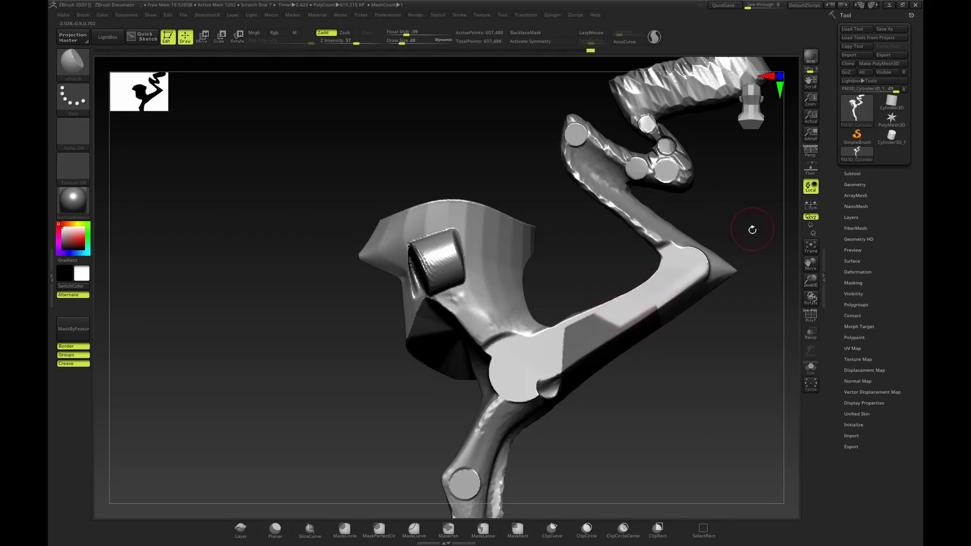
pyautogui.moveTo(752, 230)
pyautogui.keyDown('alt'); pyautogui.mouseDown()
pyautogui.moveTo(731, 199)
pyautogui.moveTo(713, 208)
pyautogui.mouseUp(); pyautogui.keyUp('alt')
pyautogui.moveTo(611, 296)
pyautogui.keyDown('ctrl'); pyautogui.mouseDown()
pyautogui.moveTo(577, 364)
pyautogui.moveTo(610, 393)
pyautogui.mouseUp(); pyautogui.keyUp('ctrl')
pyautogui.keyDown('ctrl'); pyautogui.moveTo(705, 243); pyautogui.dragTo(620, 297, button='right'); pyautogui.keyUp('ctrl')
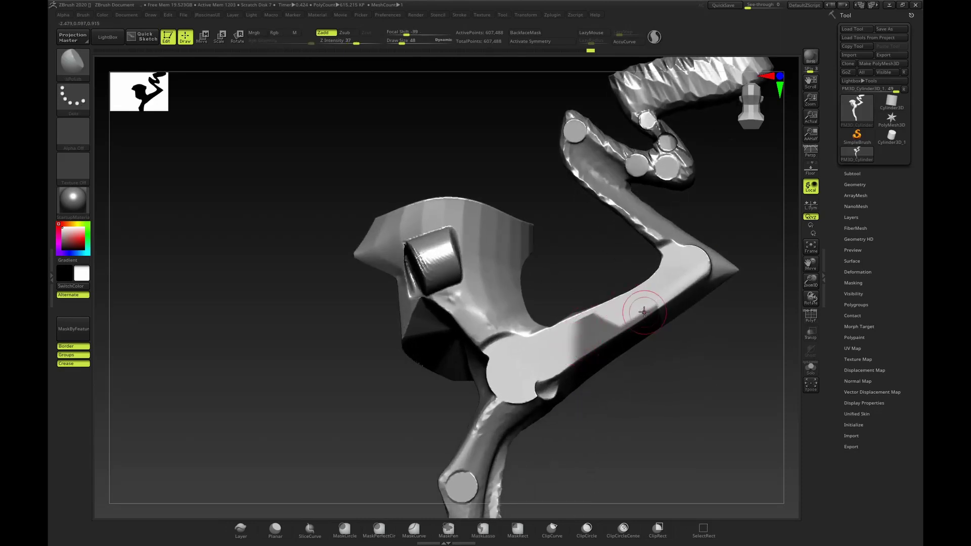
pyautogui.moveTo(682, 351)
pyautogui.mouseDown()
pyautogui.moveTo(754, 199)
pyautogui.moveTo(747, 234)
pyautogui.mouseUp()
# Try pushing the unmasked notched panel into the arm with the Move brush at a draw size of 432.
pyautogui.press('b')
pyautogui.press('m')
pyautogui.press('v')
pyautogui.press('b')
pyautogui.press('m')
pyautogui.press('v')
pyautogui.press('s')
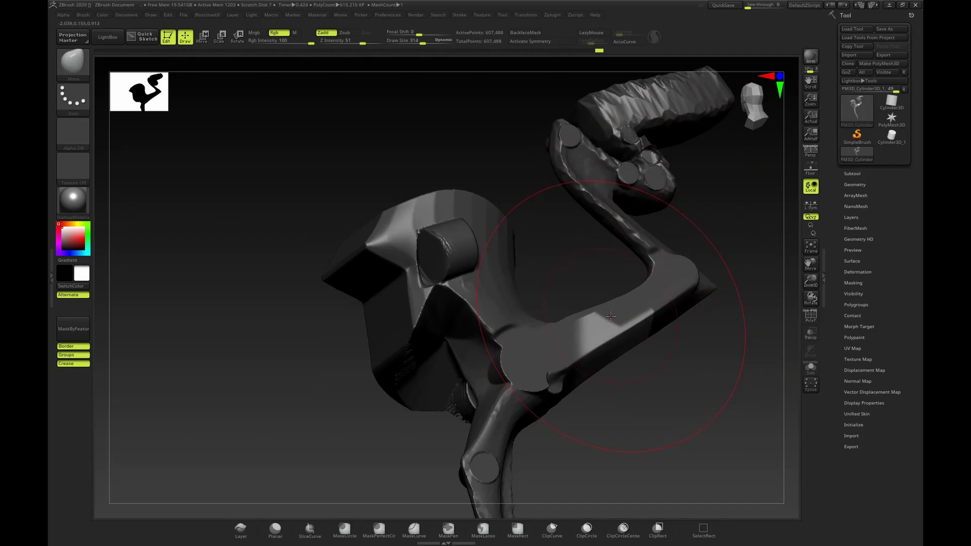
pyautogui.press('s')
pyautogui.moveTo(611, 317); pyautogui.dragTo(616, 313)
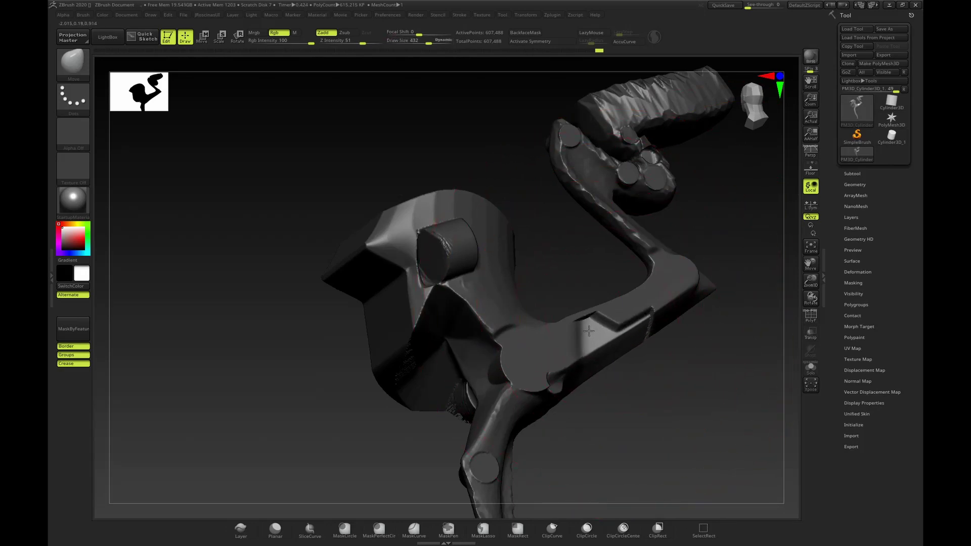
pyautogui.moveTo(733, 253)
pyautogui.mouseDown()
pyautogui.moveTo(724, 238)
pyautogui.moveTo(748, 217)
pyautogui.moveTo(733, 207)
pyautogui.mouseUp()
# Recess the unmasked notched panel slightly into the arm using the Move transform, and return to Draw mode.
pyautogui.press('w')
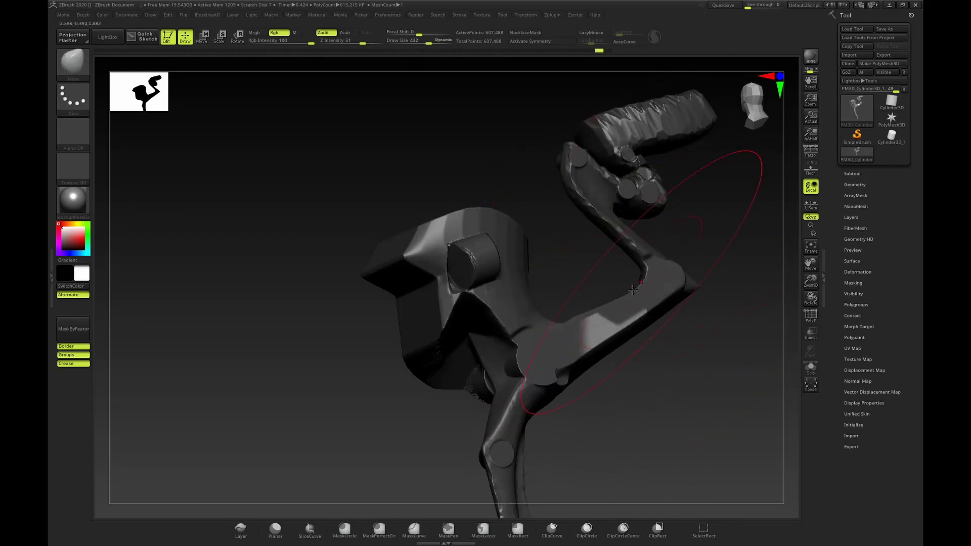
pyautogui.keyDown('alt'); pyautogui.click(608, 322); pyautogui.keyUp('alt')
pyautogui.moveTo(727, 249); pyautogui.dragTo(707, 250)
pyautogui.moveTo(637, 302); pyautogui.dragTo(631, 307)
pyautogui.press('q')
pyautogui.moveTo(744, 226)
pyautogui.mouseDown()
pyautogui.moveTo(713, 262)
pyautogui.moveTo(722, 293)
pyautogui.moveTo(726, 256)
pyautogui.moveTo(705, 271)
pyautogui.moveTo(731, 268)
pyautogui.moveTo(709, 271)
pyautogui.moveTo(715, 282)
pyautogui.mouseUp()
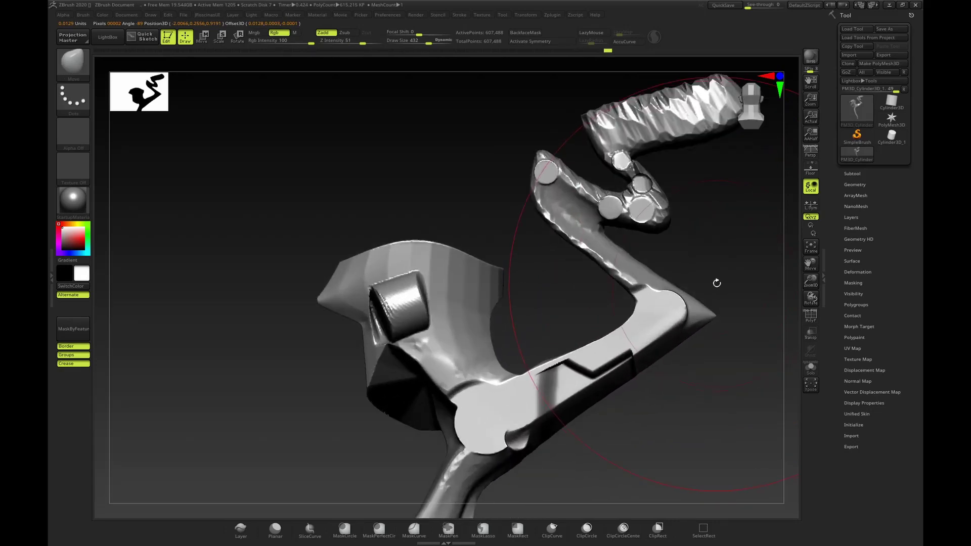
# Restore the arm's flat face without the recessed panel, and remesh the whole form at a higher DynaMesh resolution.
pyautogui.hotkey('ctrl', 'shift')
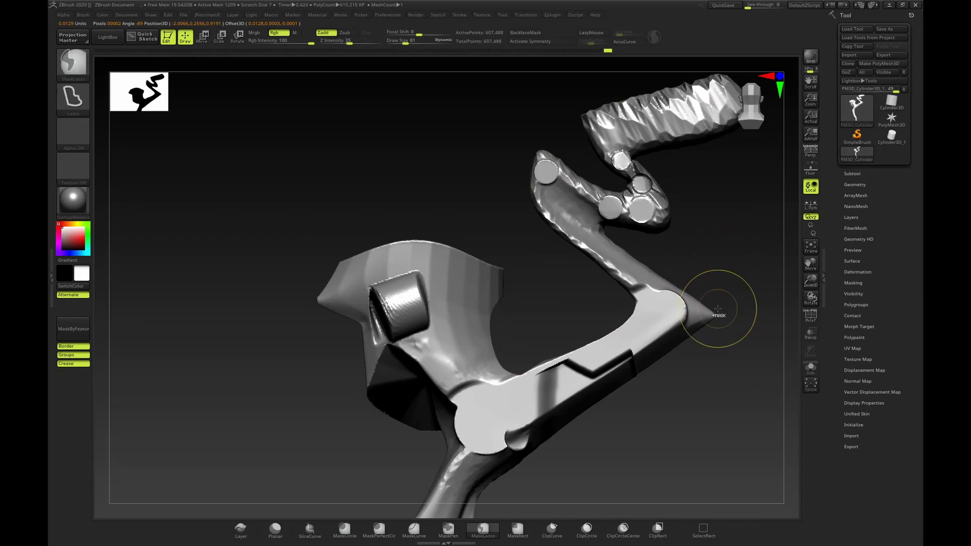
pyautogui.keyDown('ctrl'); pyautogui.click(721, 273); pyautogui.keyUp('ctrl')
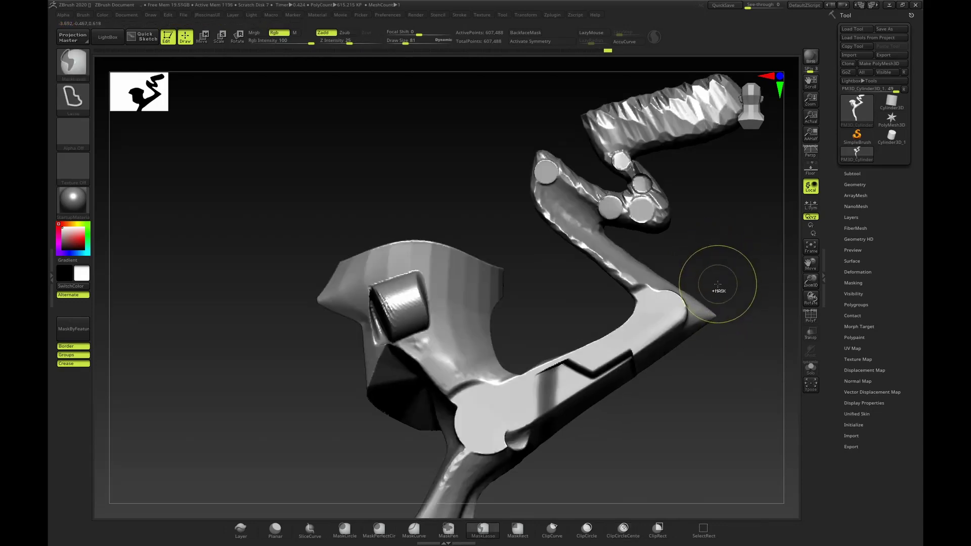
pyautogui.keyDown('ctrl'); pyautogui.click(717, 284); pyautogui.keyUp('ctrl')
pyautogui.keyDown('ctrl'); pyautogui.moveTo(733, 239); pyautogui.dragTo(740, 266); pyautogui.keyUp('ctrl')
pyautogui.press('1')
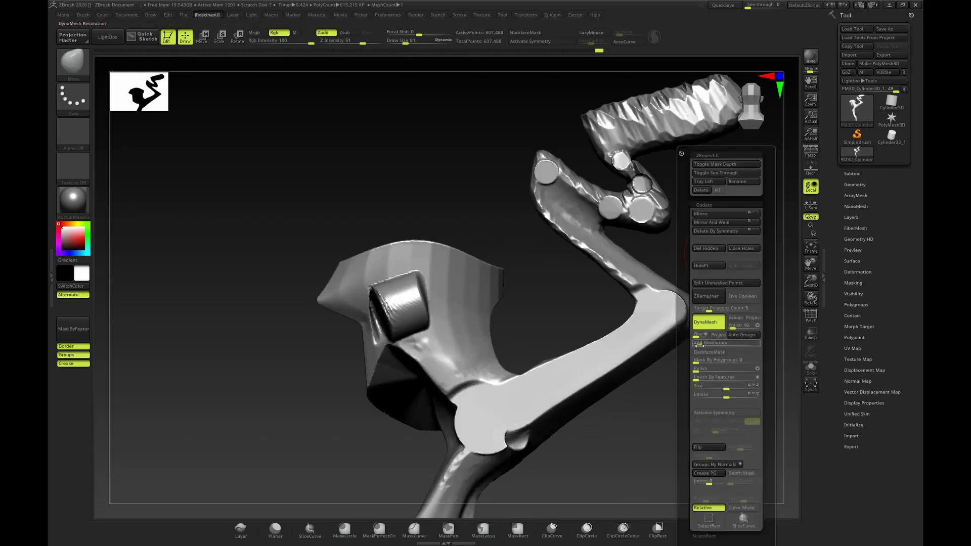
pyautogui.click(709, 343)
pyautogui.keyDown('ctrl'); pyautogui.moveTo(618, 360); pyautogui.dragTo(693, 410); pyautogui.keyUp('ctrl')
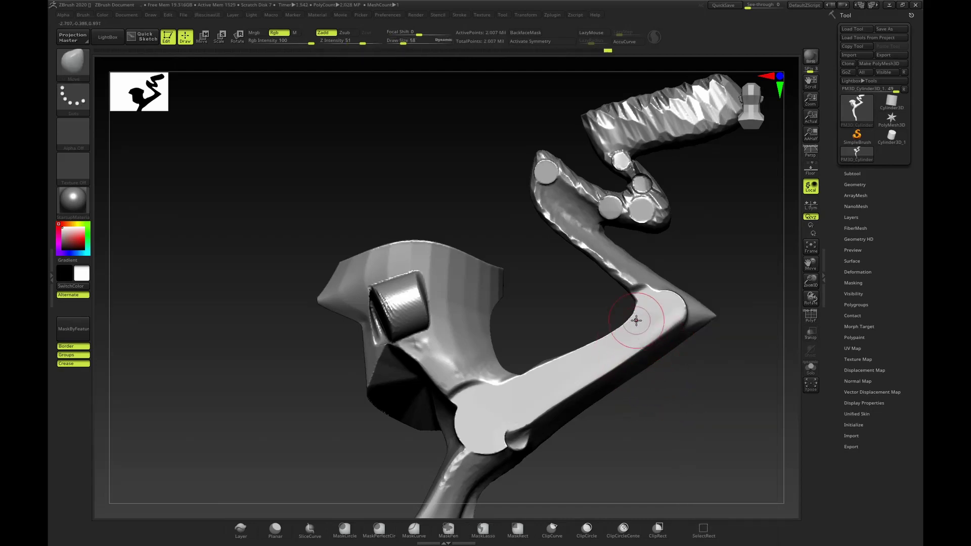
# Lasso-mask a panel midway along the arm, trim it to a small trapezoid, and invert the mask.
pyautogui.keyDown('alt'); pyautogui.moveTo(713, 244); pyautogui.dragTo(712, 215); pyautogui.keyUp('alt')
pyautogui.press('[')
pyautogui.press('[')
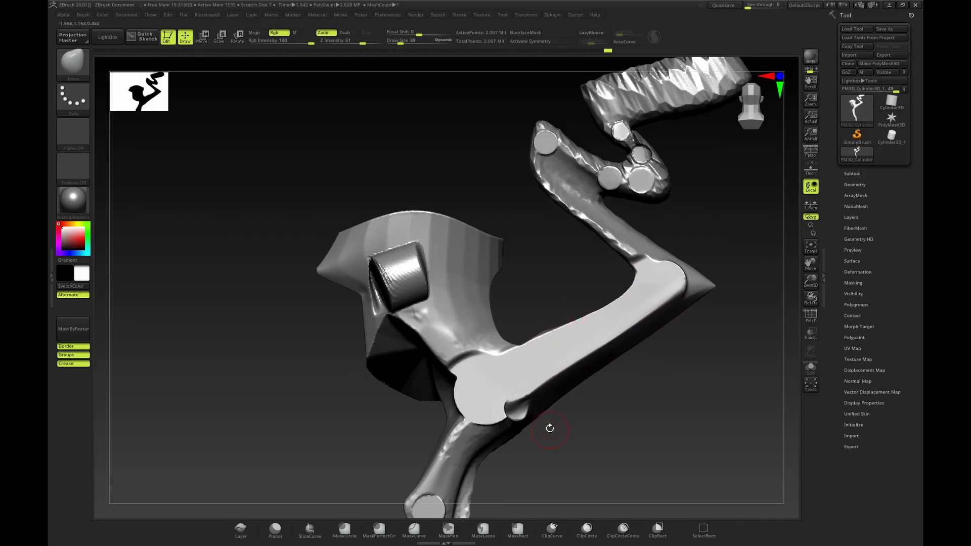
pyautogui.press('ctrl')
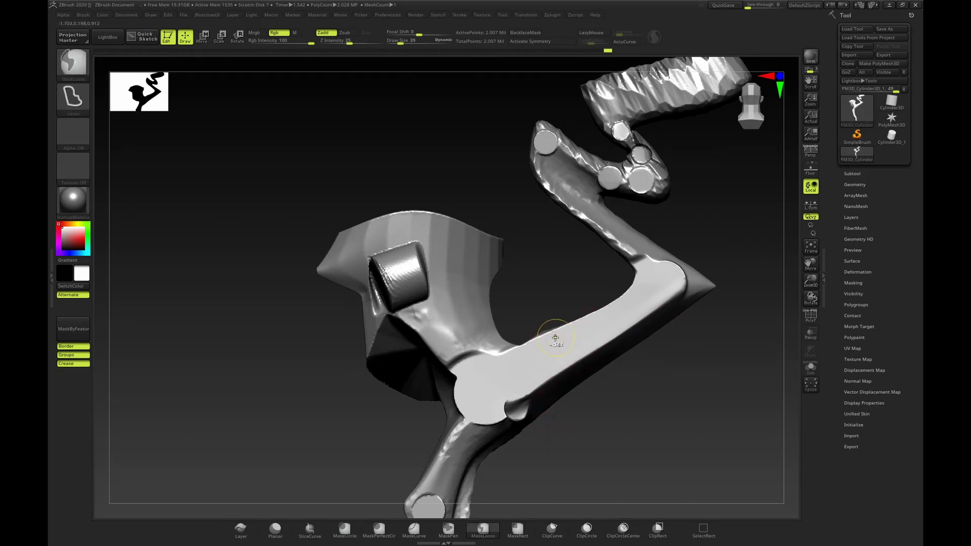
pyautogui.moveTo(549, 370)
pyautogui.keyDown('ctrl'); pyautogui.mouseDown()
pyautogui.moveTo(538, 445)
pyautogui.moveTo(645, 338)
pyautogui.moveTo(643, 292)
pyautogui.moveTo(655, 289)
pyautogui.mouseUp(); pyautogui.keyUp('ctrl')
pyautogui.keyDown('ctrl'); pyautogui.keyDown('alt'); pyautogui.moveTo(565, 319); pyautogui.dragTo(510, 304); pyautogui.keyUp('alt'); pyautogui.keyUp('ctrl')
pyautogui.moveTo(612, 277)
pyautogui.keyDown('ctrl'); pyautogui.keyDown('alt'); pyautogui.mouseDown()
pyautogui.moveTo(583, 253)
pyautogui.moveTo(648, 392)
pyautogui.mouseUp(); pyautogui.keyUp('alt'); pyautogui.keyUp('ctrl')
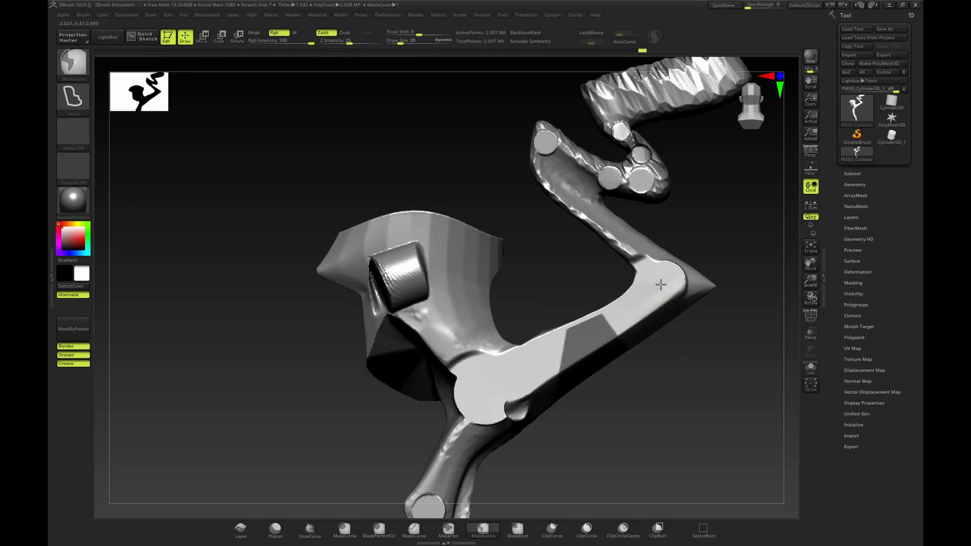
pyautogui.moveTo(723, 233); pyautogui.dragTo(695, 268)
pyautogui.keyDown('ctrl'); pyautogui.click(720, 242); pyautogui.keyUp('ctrl')
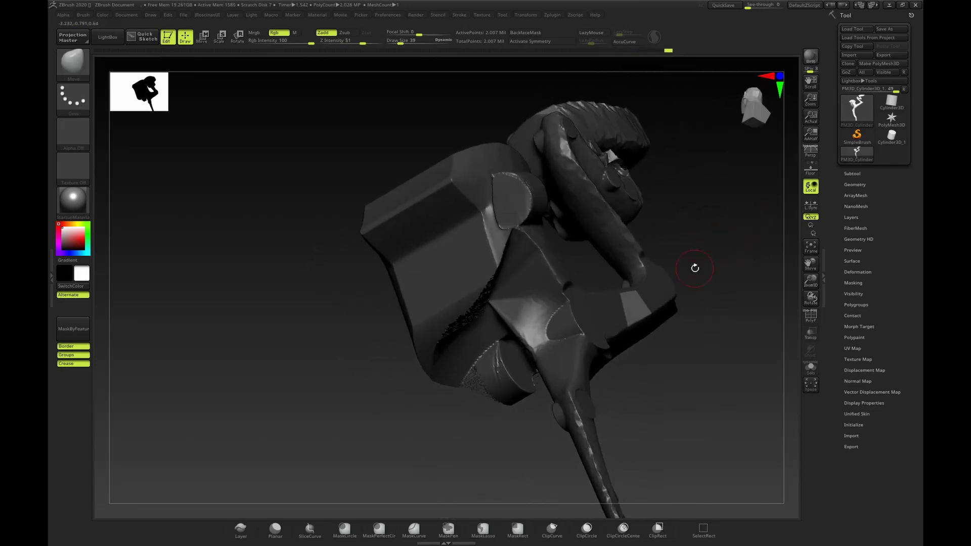
# Try recessing the unmasked trapezoidal panel with ClipCurve cuts from an angled view, and undo the cuts.
pyautogui.keyDown('ctrl'); pyautogui.keyDown('shift'); pyautogui.click(552, 528); pyautogui.keyUp('shift'); pyautogui.keyUp('ctrl')
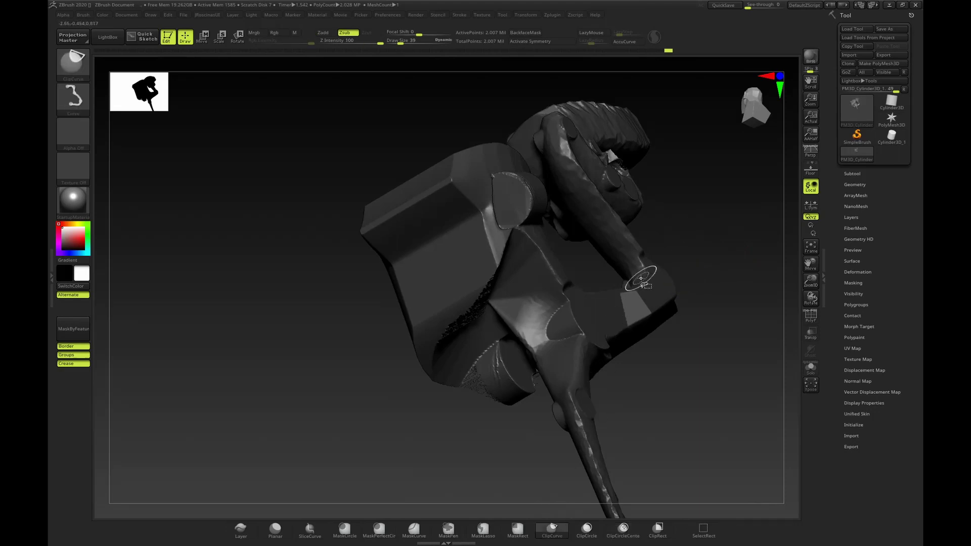
pyautogui.moveTo(628, 318)
pyautogui.keyDown('ctrl'); pyautogui.keyDown('shift'); pyautogui.mouseDown()
pyautogui.moveTo(675, 288)
pyautogui.moveTo(730, 277)
pyautogui.moveTo(689, 308)
pyautogui.moveTo(740, 304)
pyautogui.moveTo(720, 312)
pyautogui.moveTo(709, 275)
pyautogui.mouseUp(); pyautogui.keyUp('shift'); pyautogui.keyUp('ctrl')
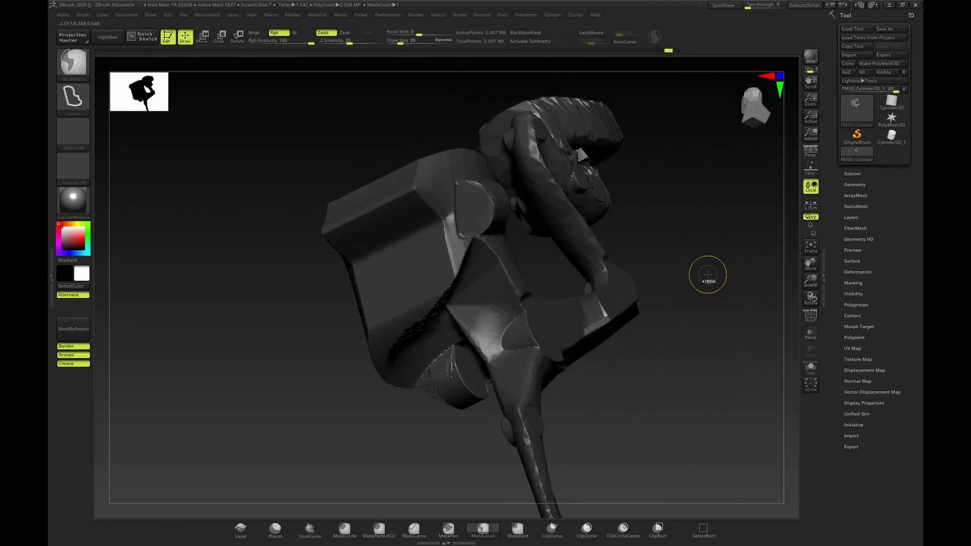
pyautogui.moveTo(653, 310)
pyautogui.mouseDown()
pyautogui.moveTo(631, 301)
pyautogui.moveTo(620, 321)
pyautogui.moveTo(607, 322)
pyautogui.mouseUp()
pyautogui.keyDown('ctrl'); pyautogui.keyDown('shift'); pyautogui.moveTo(538, 327); pyautogui.dragTo(549, 336); pyautogui.keyUp('shift'); pyautogui.keyUp('ctrl')
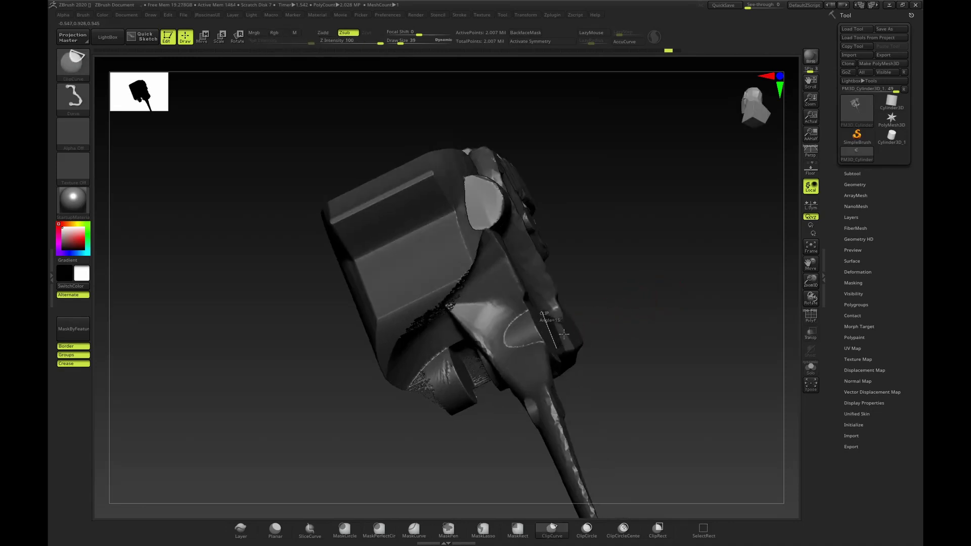
pyautogui.moveTo(681, 243)
pyautogui.mouseDown()
pyautogui.moveTo(752, 299)
pyautogui.moveTo(612, 367)
pyautogui.moveTo(715, 256)
pyautogui.moveTo(679, 265)
pyautogui.moveTo(699, 256)
pyautogui.mouseUp()
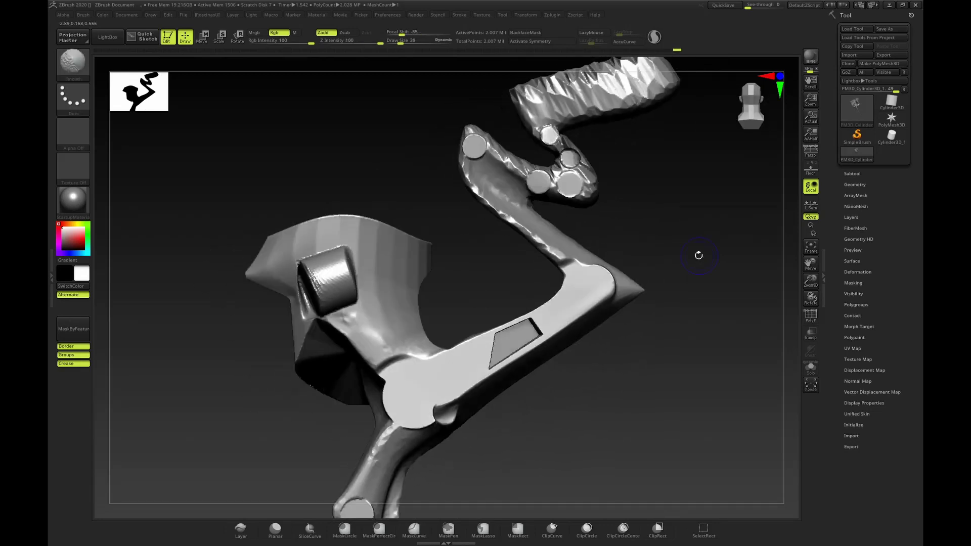
pyautogui.hotkey('ctrl', 'z')
pyautogui.hotkey('ctrl', 'z')
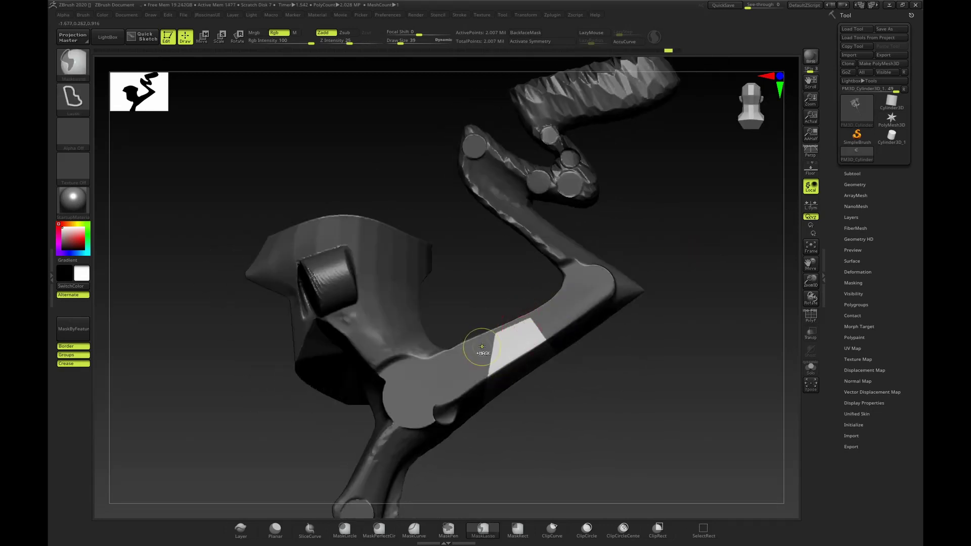
# Clear the mask and lasso-mask a longer angular panel on the arm, from beside the main junction to near the elbow.
pyautogui.click(414, 529)
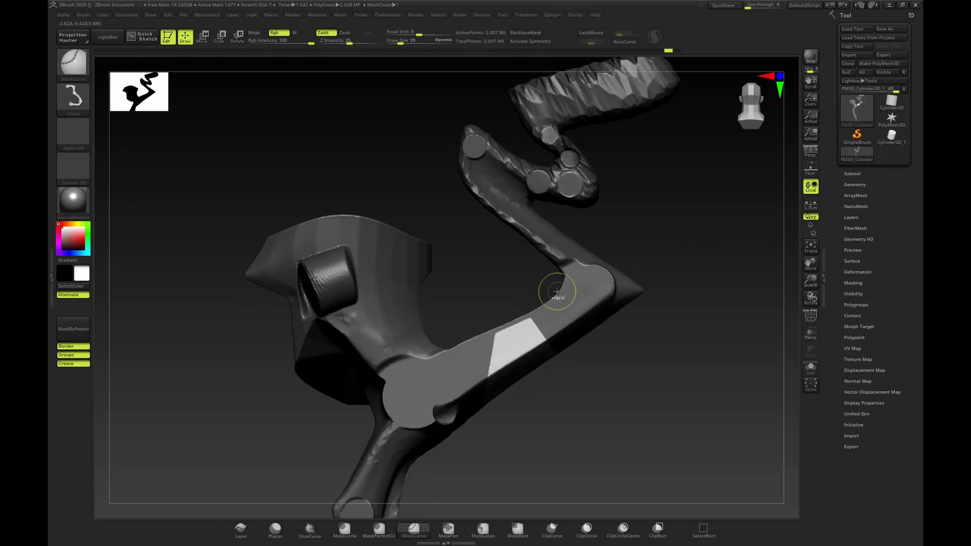
pyautogui.click(517, 530)
pyautogui.click(482, 529)
pyautogui.keyDown('ctrl'); pyautogui.moveTo(527, 386); pyautogui.dragTo(570, 392); pyautogui.keyUp('ctrl')
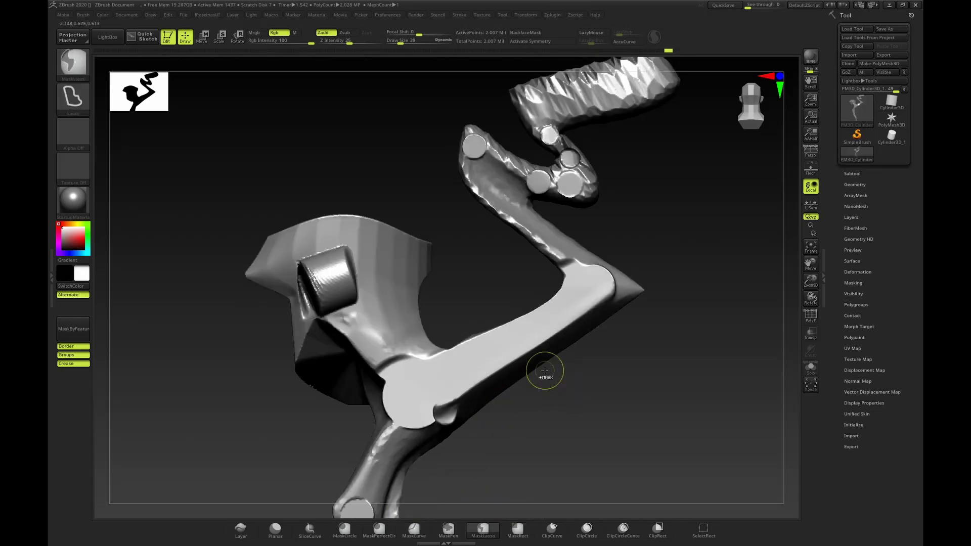
pyautogui.moveTo(458, 354)
pyautogui.keyDown('ctrl'); pyautogui.mouseDown()
pyautogui.moveTo(579, 355)
pyautogui.moveTo(561, 302)
pyautogui.mouseUp(); pyautogui.keyUp('ctrl')
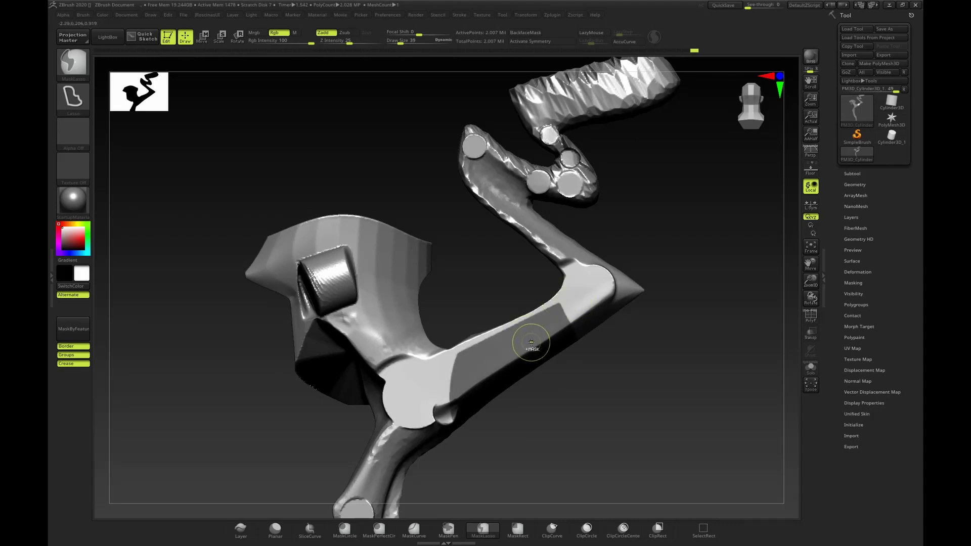
# Notch the arm's panel mask near the elbow with MaskLasso, and split it with MaskCurve strips into four separate angular panels.
pyautogui.keyDown('ctrl'); pyautogui.moveTo(498, 322); pyautogui.dragTo(602, 295); pyautogui.keyUp('ctrl')
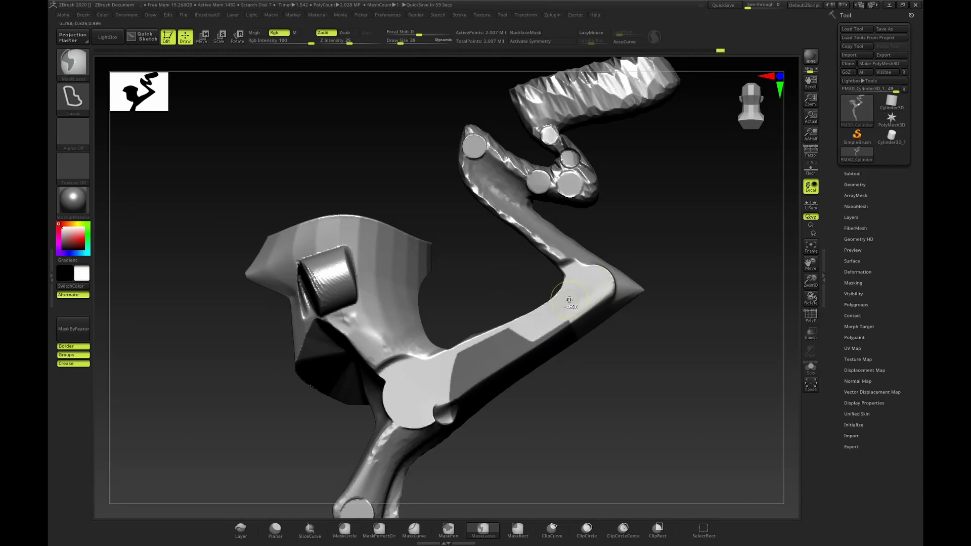
pyautogui.click(414, 529)
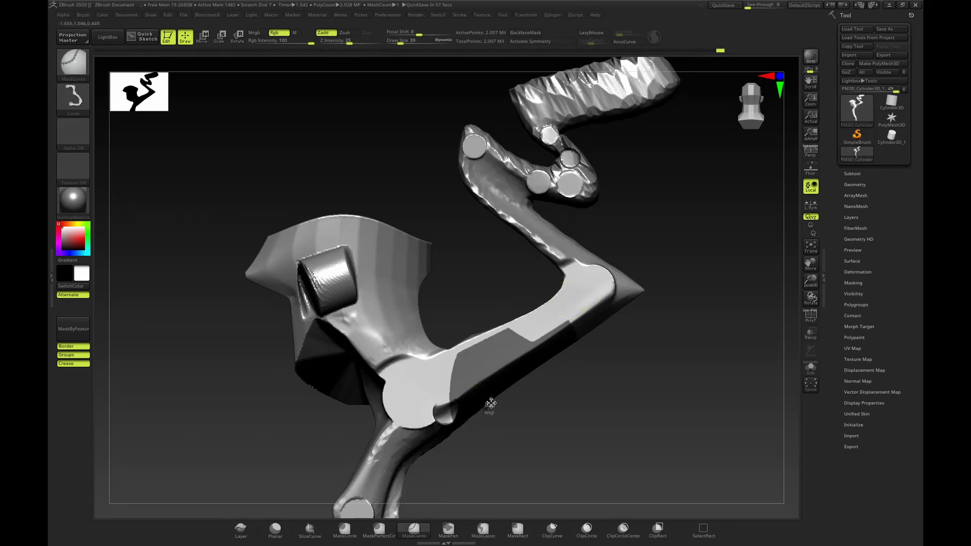
pyautogui.keyDown('ctrl'); pyautogui.keyDown('alt'); pyautogui.moveTo(506, 399); pyautogui.dragTo(508, 398); pyautogui.keyUp('alt'); pyautogui.keyUp('ctrl')
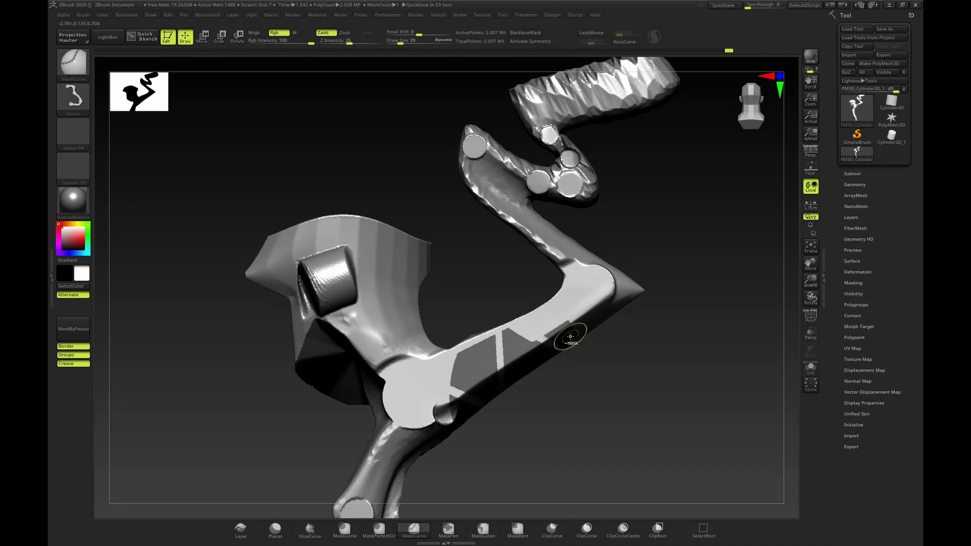
pyautogui.moveTo(685, 223)
pyautogui.mouseDown()
pyautogui.moveTo(689, 190)
pyautogui.moveTo(666, 232)
pyautogui.moveTo(673, 243)
pyautogui.mouseUp()
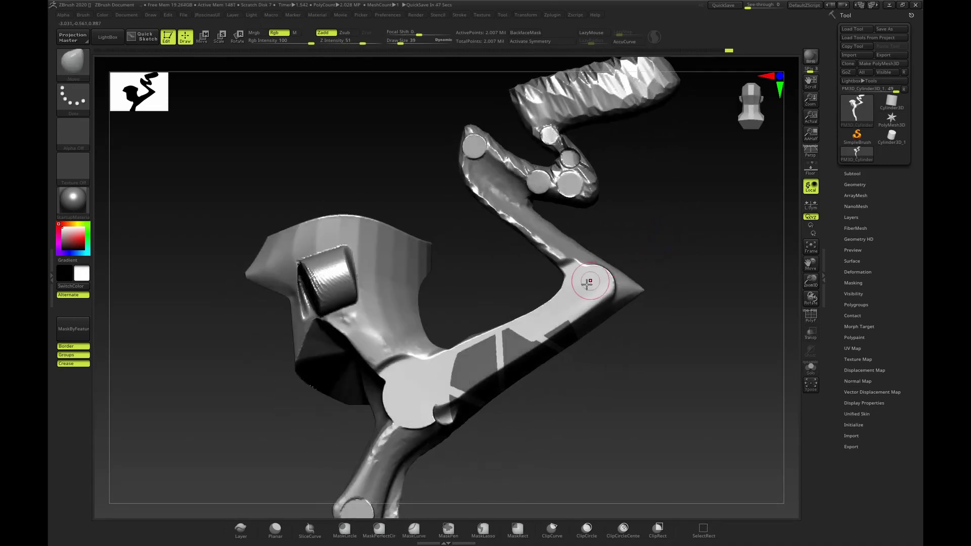
pyautogui.press('ctrl')
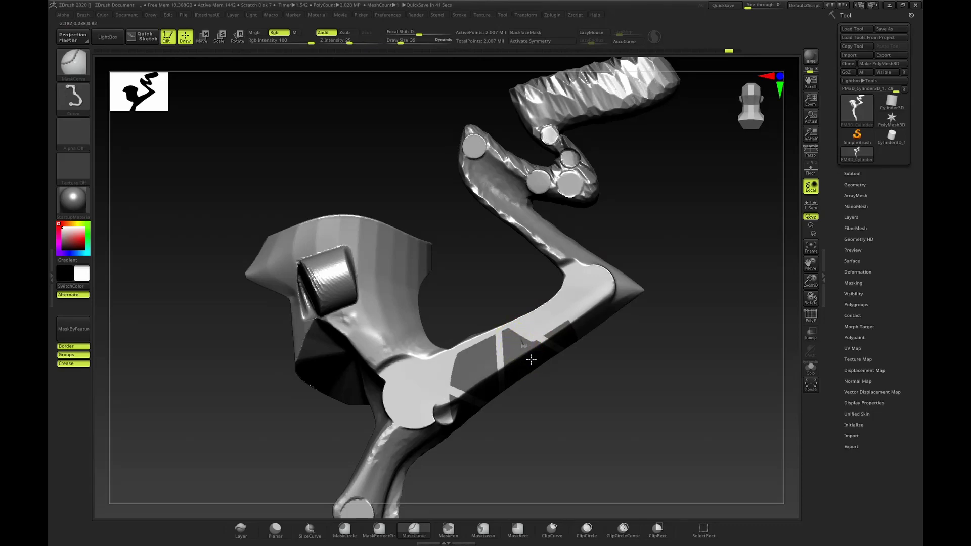
pyautogui.keyDown('ctrl'); pyautogui.click(543, 383); pyautogui.keyUp('ctrl')
pyautogui.keyDown('ctrl'); pyautogui.click(545, 320); pyautogui.keyUp('ctrl')
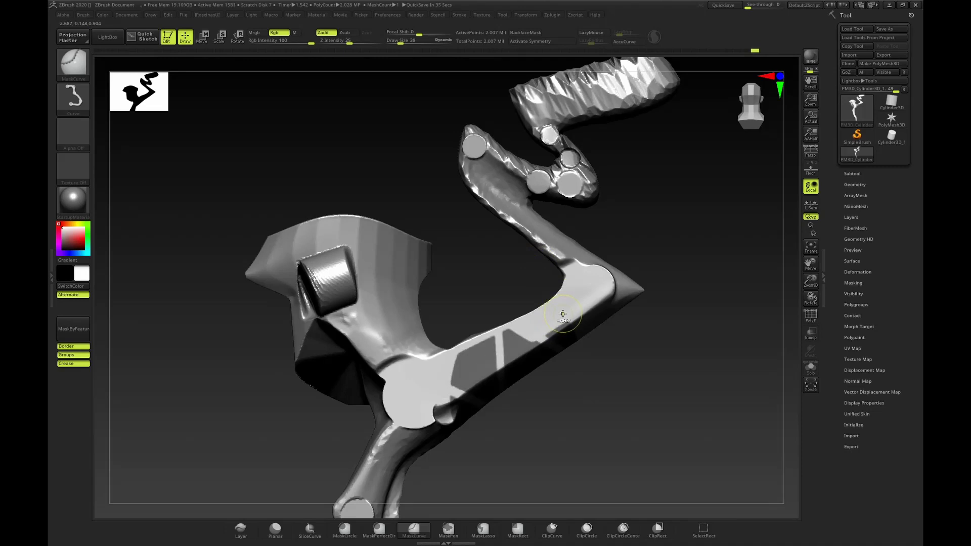
# Try recessing the four panels by inverting the mask, cutting with ClipCurve from the side and remeshing, and undo it all.
pyautogui.moveTo(617, 260); pyautogui.dragTo(561, 498)
pyautogui.keyDown('ctrl'); pyautogui.click(698, 228); pyautogui.keyUp('ctrl')
pyautogui.moveTo(615, 425); pyautogui.dragTo(586, 373)
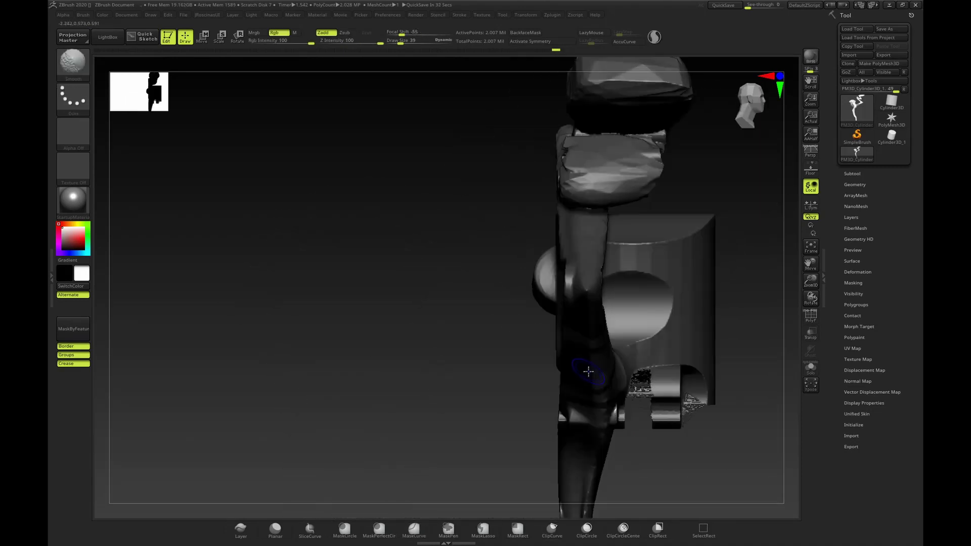
pyautogui.hotkey('ctrl', 'shift')
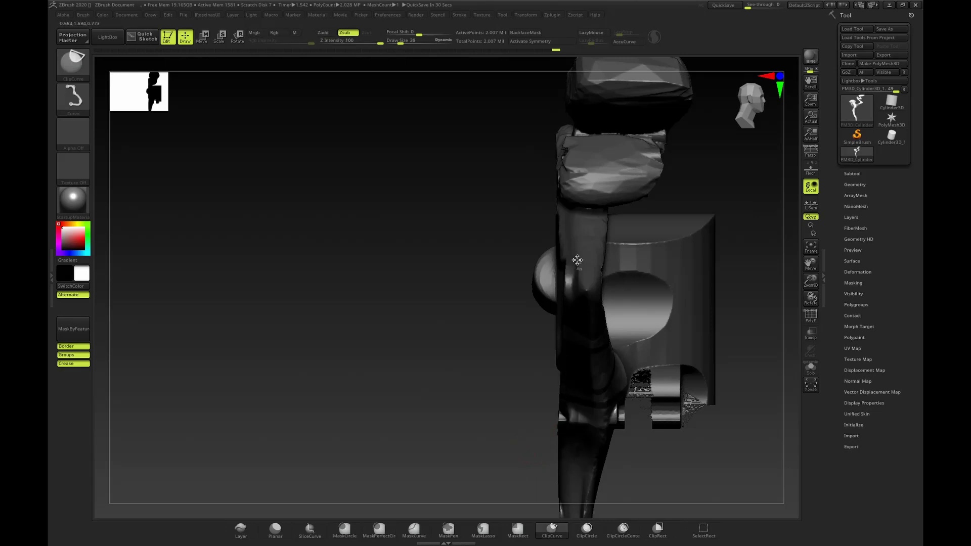
pyautogui.moveTo(750, 208)
pyautogui.mouseDown()
pyautogui.moveTo(778, 225)
pyautogui.moveTo(794, 221)
pyautogui.moveTo(739, 225)
pyautogui.moveTo(718, 241)
pyautogui.moveTo(720, 226)
pyautogui.moveTo(735, 248)
pyautogui.moveTo(724, 230)
pyautogui.mouseUp()
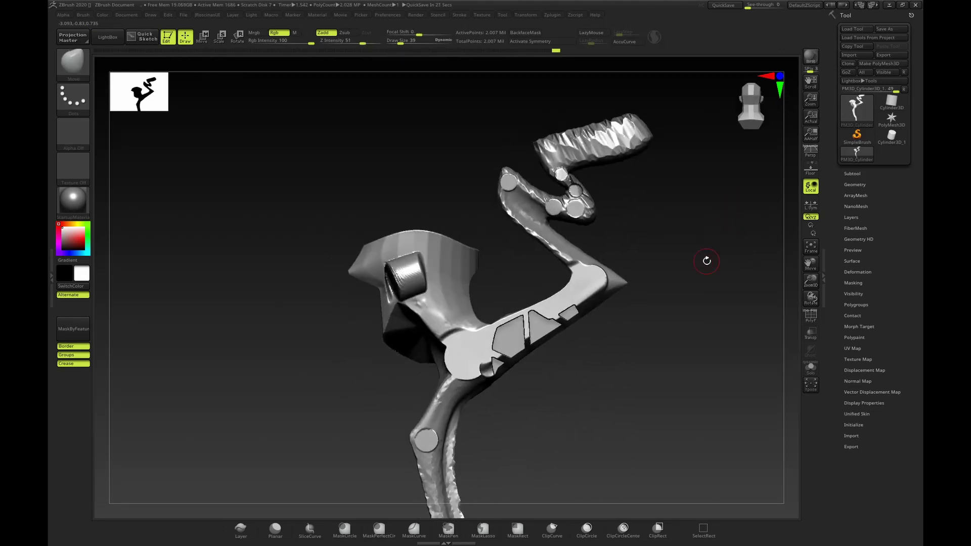
pyautogui.moveTo(710, 268)
pyautogui.keyDown('alt'); pyautogui.mouseDown()
pyautogui.moveTo(713, 244)
pyautogui.moveTo(730, 298)
pyautogui.moveTo(690, 306)
pyautogui.moveTo(687, 321)
pyautogui.mouseUp(); pyautogui.keyUp('alt')
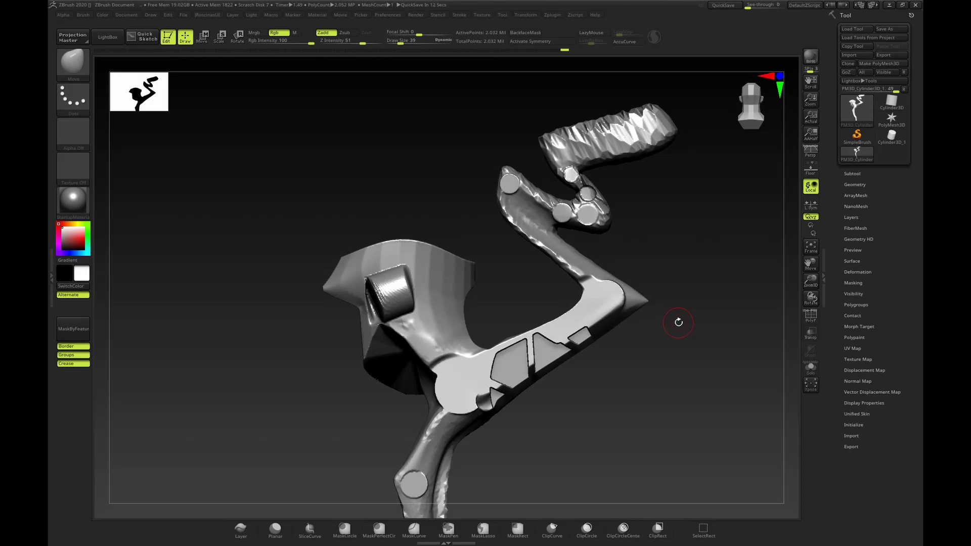
pyautogui.keyDown('ctrl'); pyautogui.moveTo(707, 246); pyautogui.dragTo(727, 219, button='right'); pyautogui.keyUp('ctrl')
pyautogui.hotkey('ctrl', 'z')
pyautogui.hotkey('ctrl', 'z')
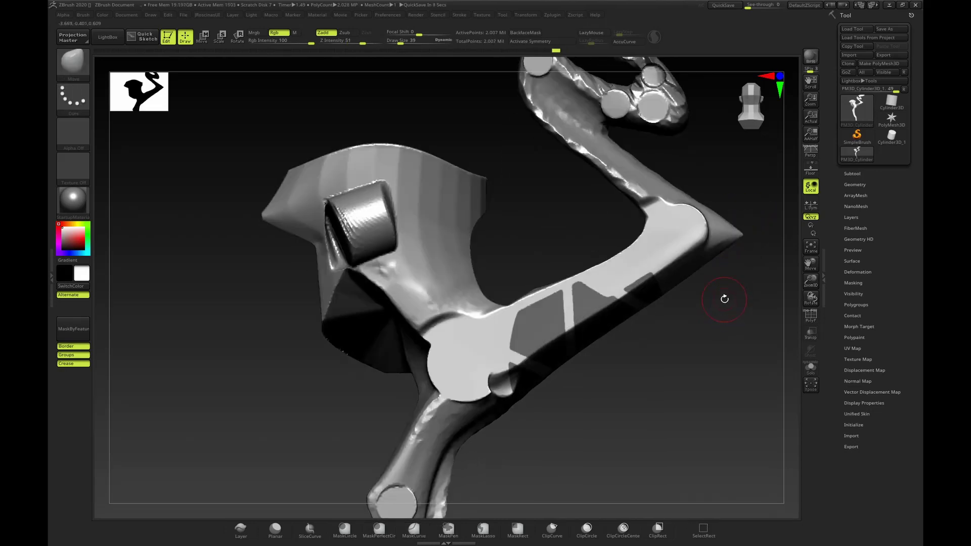
# Insert an edge loop along the masked borders of the arm panels with Edgeloop Masked Border.
pyautogui.click(855, 185)
pyautogui.press('d')
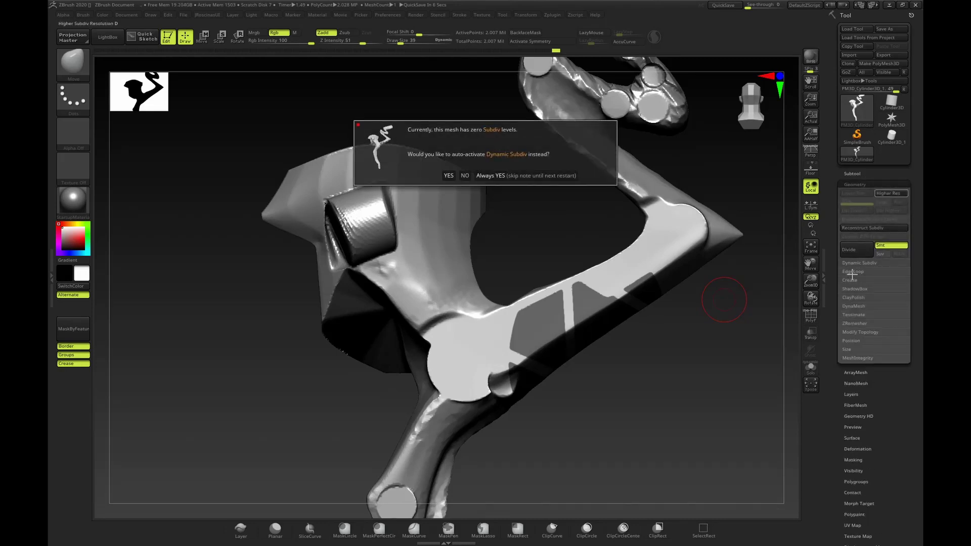
pyautogui.click(466, 175)
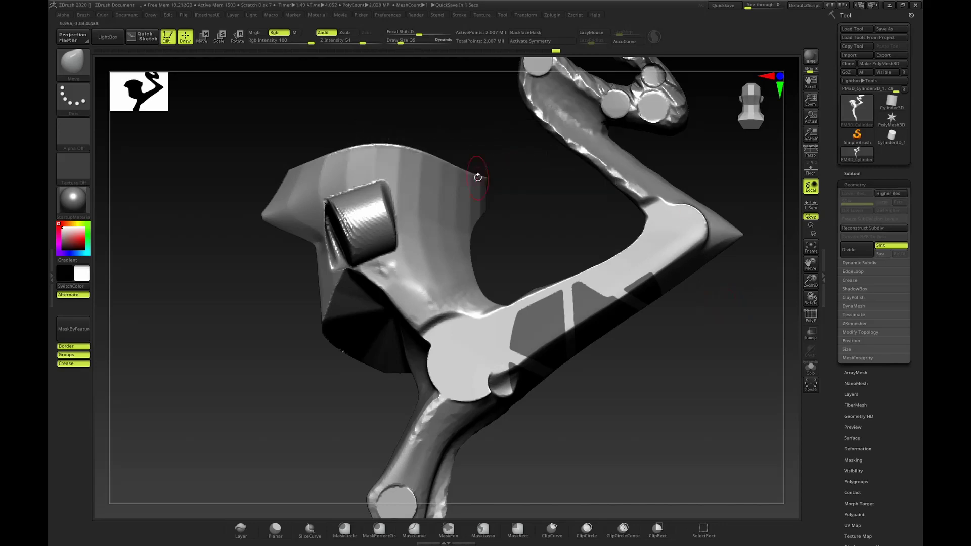
pyautogui.moveTo(753, 278)
pyautogui.mouseDown()
pyautogui.moveTo(727, 256)
pyautogui.moveTo(746, 289)
pyautogui.moveTo(761, 285)
pyautogui.mouseUp()
pyautogui.click(863, 272)
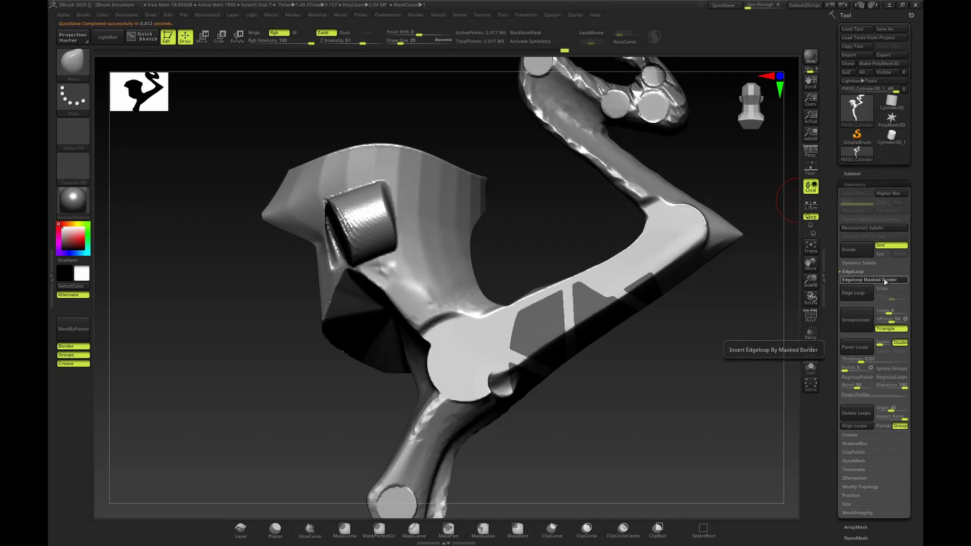
pyautogui.click(885, 282)
# Check the polygroups around the main junction in polyframe view, and isolate the polygroup of the arm panels.
pyautogui.rightClick(764, 297)
pyautogui.hotkey('shift', 'f')
pyautogui.keyDown('ctrl'); pyautogui.moveTo(727, 375); pyautogui.dragTo(707, 367, button='right'); pyautogui.keyUp('ctrl')
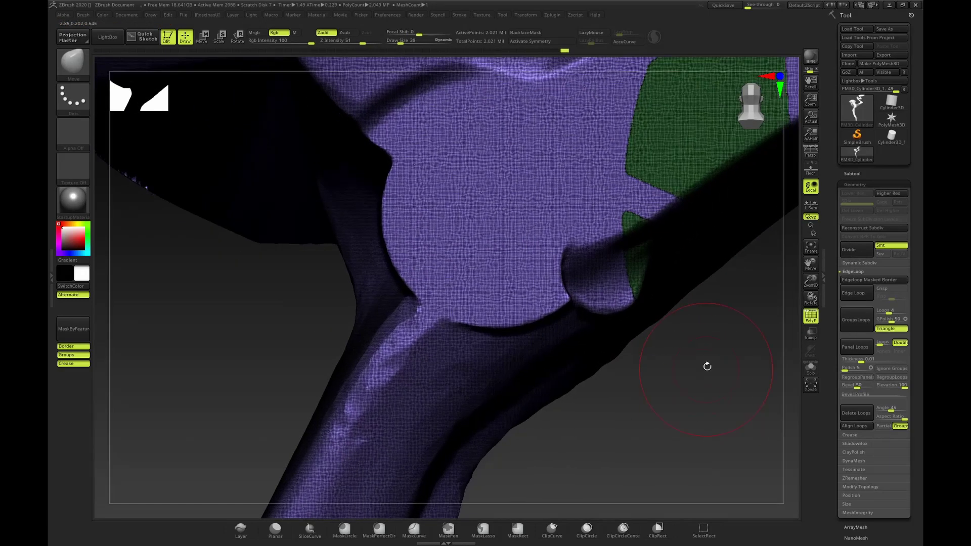
pyautogui.moveTo(707, 366); pyautogui.dragTo(601, 325)
pyautogui.hotkey('shift', 'f')
pyautogui.keyDown('ctrl'); pyautogui.keyDown('shift'); pyautogui.click(602, 268); pyautogui.keyUp('shift'); pyautogui.keyUp('ctrl')
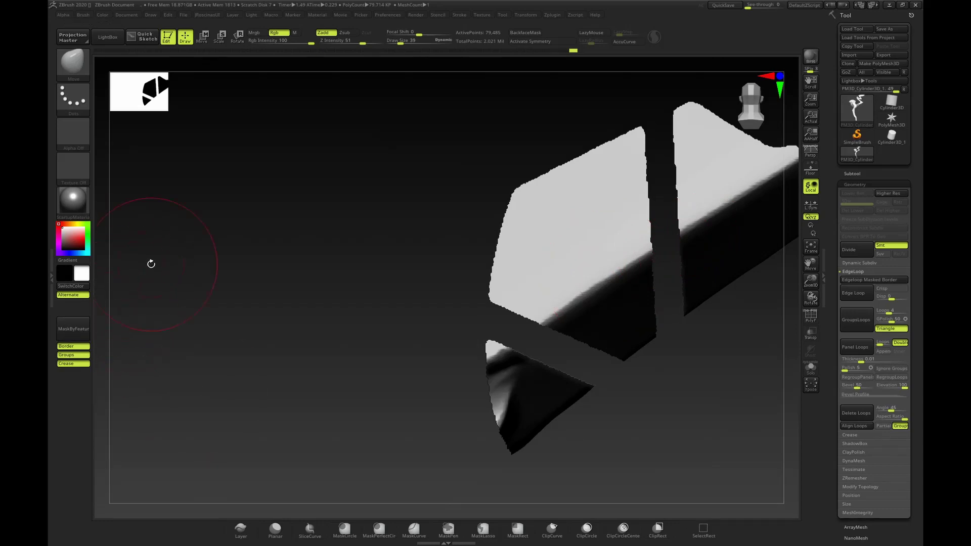
pyautogui.click(83, 15)
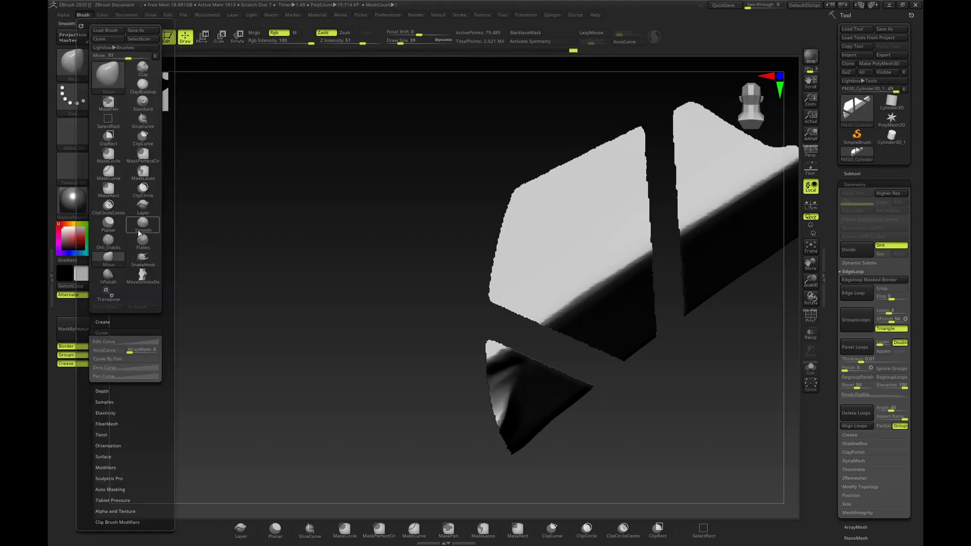
pyautogui.moveTo(138, 416)
pyautogui.mouseDown()
pyautogui.moveTo(137, 329)
pyautogui.moveTo(124, 293)
pyautogui.moveTo(141, 308)
pyautogui.mouseUp()
pyautogui.click(121, 456)
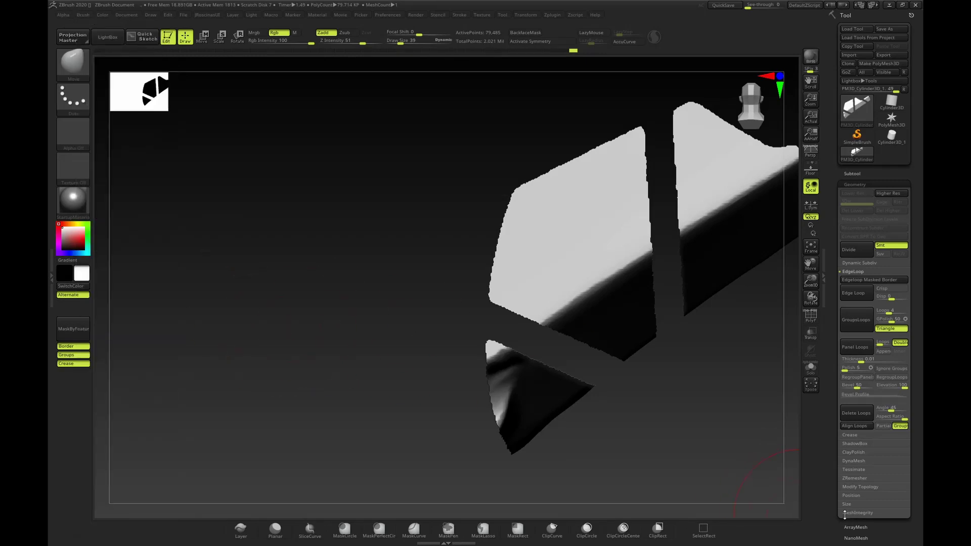
# Mask the isolated panels' outlines with MaskByFeatures, and invert the mask so only the edges stay unmasked.
pyautogui.moveTo(845, 515); pyautogui.dragTo(853, 449)
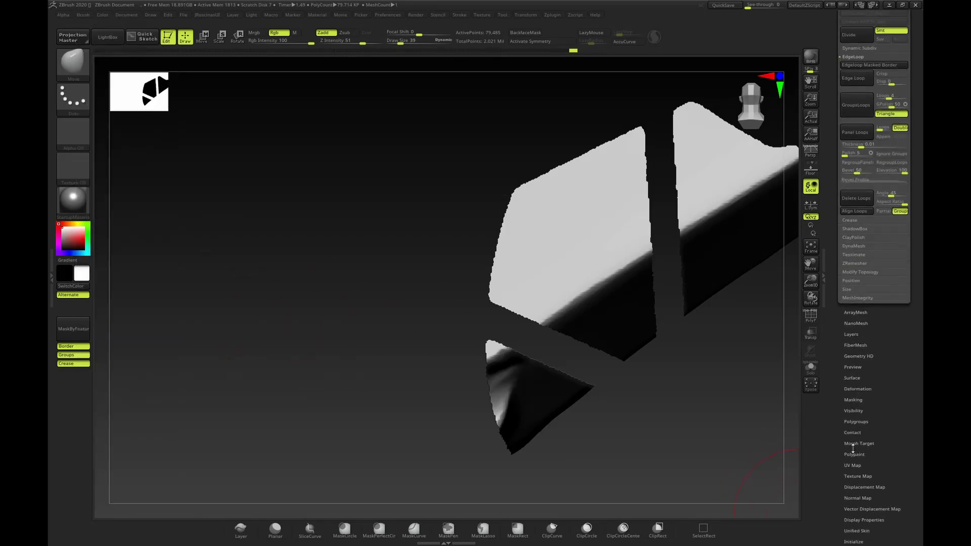
pyautogui.click(858, 402)
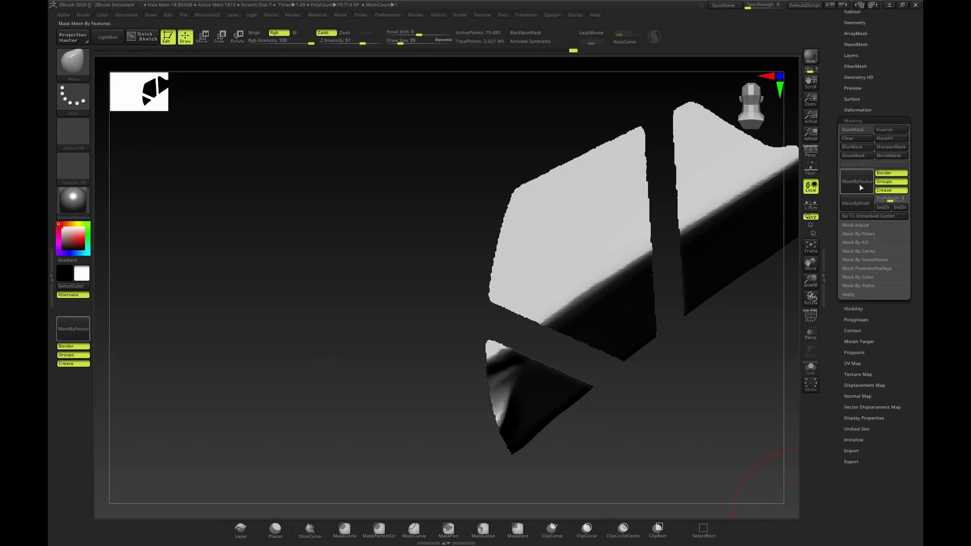
pyautogui.keyDown('ctrl'); pyautogui.click(692, 351); pyautogui.keyUp('ctrl')
pyautogui.keyDown('ctrl'); pyautogui.click(601, 251); pyautogui.keyUp('ctrl')
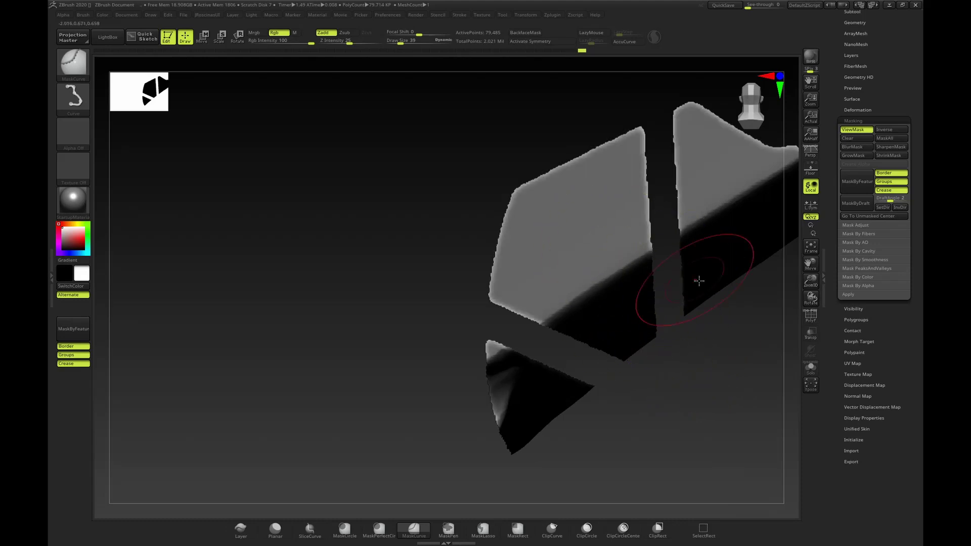
# Smooth the jagged outlines of the isolated panels with Polish By Features, and compare the edges before and after.
pyautogui.press('1')
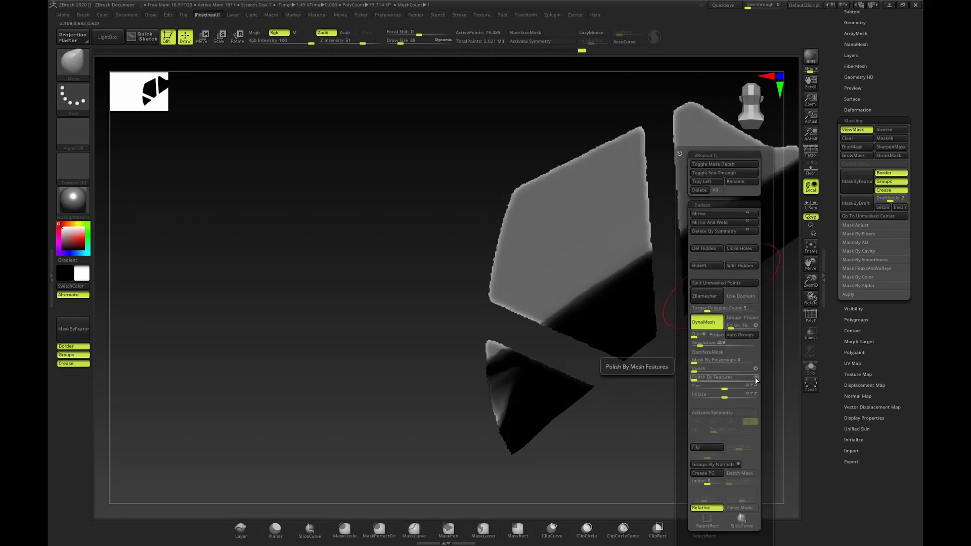
pyautogui.click(712, 377)
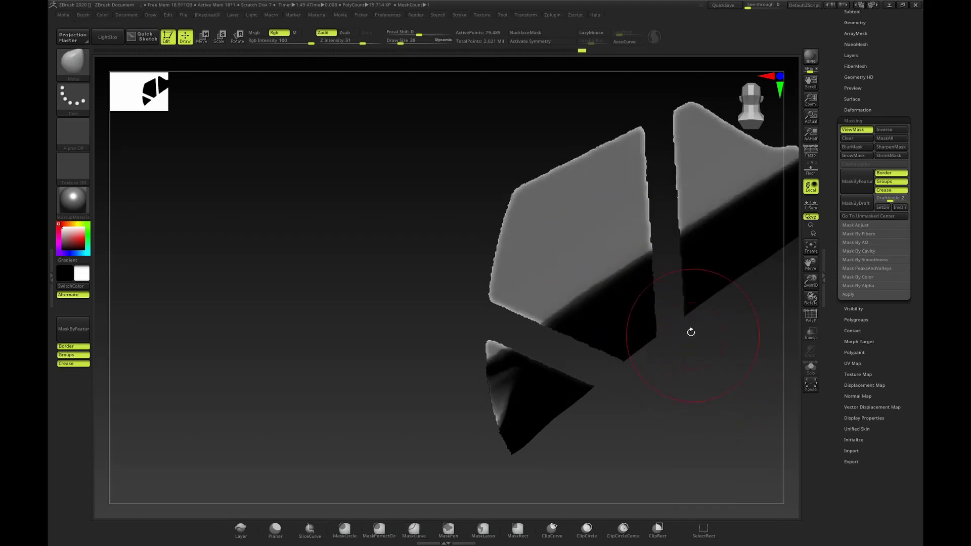
pyautogui.keyDown('alt'); pyautogui.moveTo(691, 332); pyautogui.dragTo(700, 353); pyautogui.keyUp('alt')
pyautogui.press('1')
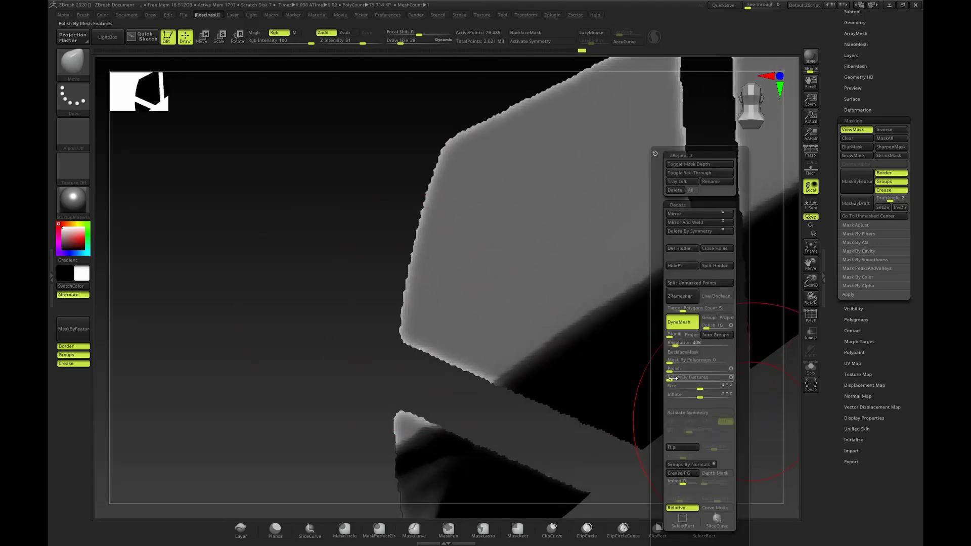
pyautogui.moveTo(677, 378); pyautogui.dragTo(678, 378)
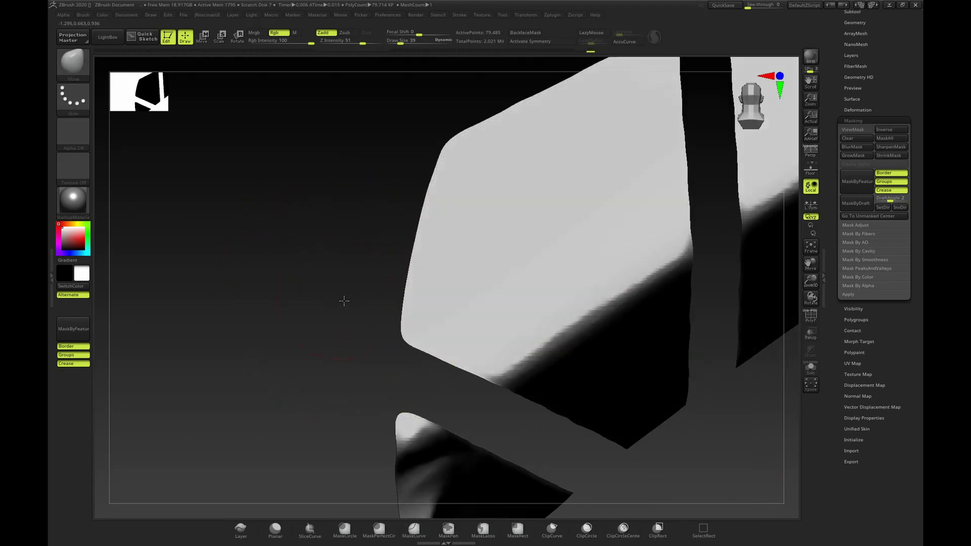
pyautogui.hotkey('ctrl', 'z')
pyautogui.hotkey('ctrl', 'shift', 'z')
pyautogui.keyDown('alt'); pyautogui.moveTo(337, 301); pyautogui.dragTo(336, 273); pyautogui.keyUp('alt')
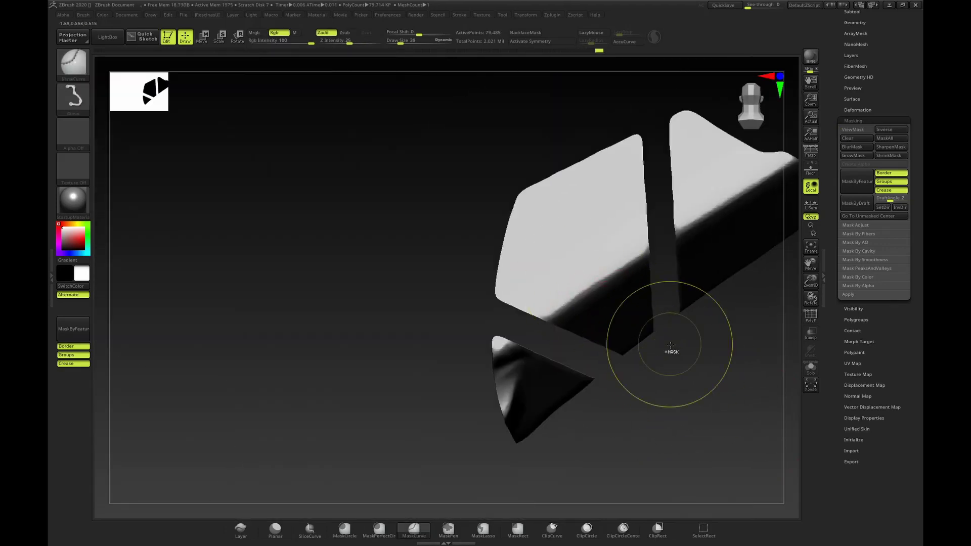
# Bring back the whole form with everything masked except the arm panels, and try shifting the panels with the move gizmo.
pyautogui.hotkey('ctrl', 'h')
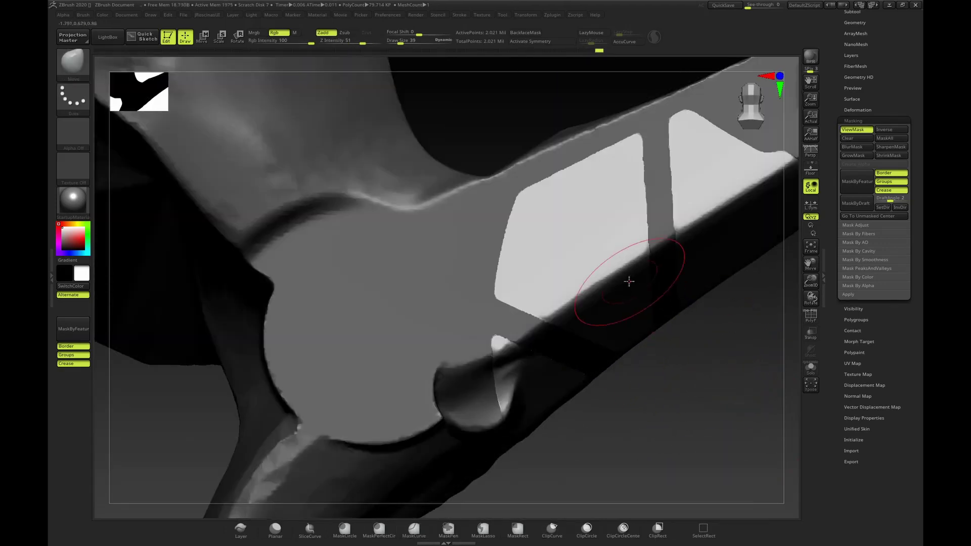
pyautogui.press('w')
pyautogui.moveTo(698, 348); pyautogui.dragTo(705, 337)
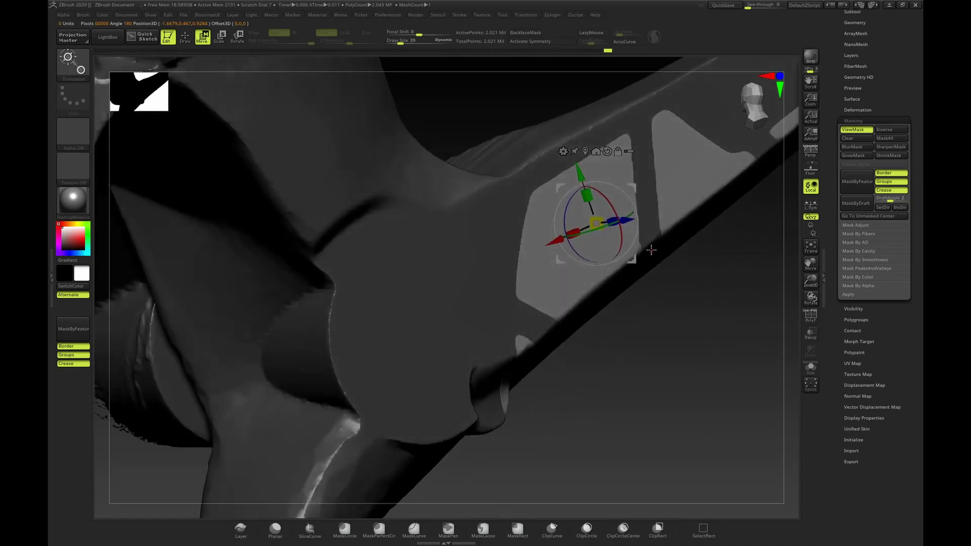
pyautogui.moveTo(629, 221); pyautogui.dragTo(618, 227)
pyautogui.press('q')
# Recess the unmasked arm panels with a straight ClipCurve cut from an edge-on view, and clear the mask.
pyautogui.moveTo(692, 317)
pyautogui.mouseDown()
pyautogui.moveTo(677, 271)
pyautogui.moveTo(668, 286)
pyautogui.mouseUp()
pyautogui.moveTo(669, 286); pyautogui.dragTo(635, 341, button='right')
pyautogui.keyDown('ctrl'); pyautogui.keyDown('shift'); pyautogui.moveTo(372, 276); pyautogui.dragTo(796, 229); pyautogui.keyUp('shift'); pyautogui.keyUp('ctrl')
pyautogui.moveTo(835, 245)
pyautogui.mouseDown()
pyautogui.moveTo(822, 256)
pyautogui.moveTo(824, 238)
pyautogui.mouseUp()
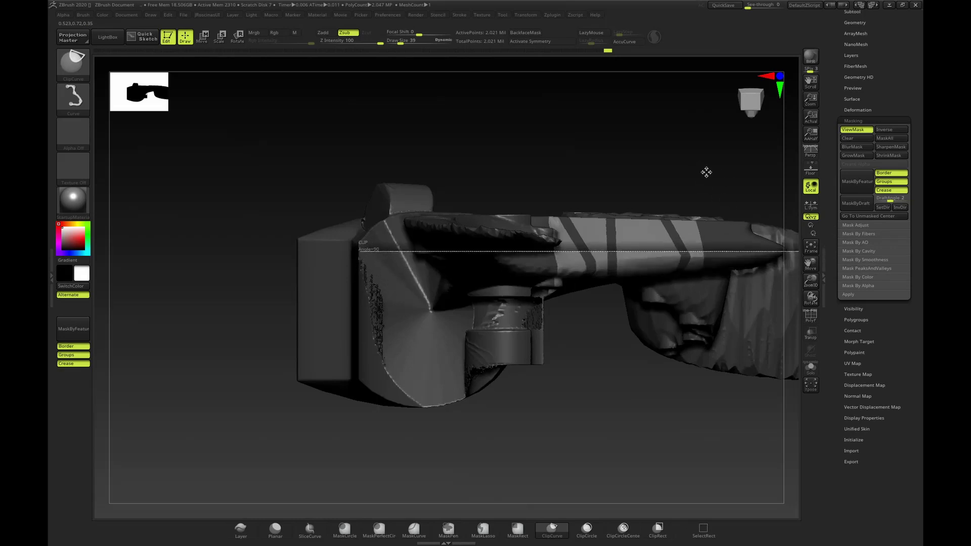
pyautogui.moveTo(705, 163)
pyautogui.mouseDown()
pyautogui.moveTo(737, 340)
pyautogui.moveTo(754, 300)
pyautogui.moveTo(718, 358)
pyautogui.moveTo(739, 378)
pyautogui.moveTo(729, 373)
pyautogui.moveTo(692, 403)
pyautogui.mouseUp()
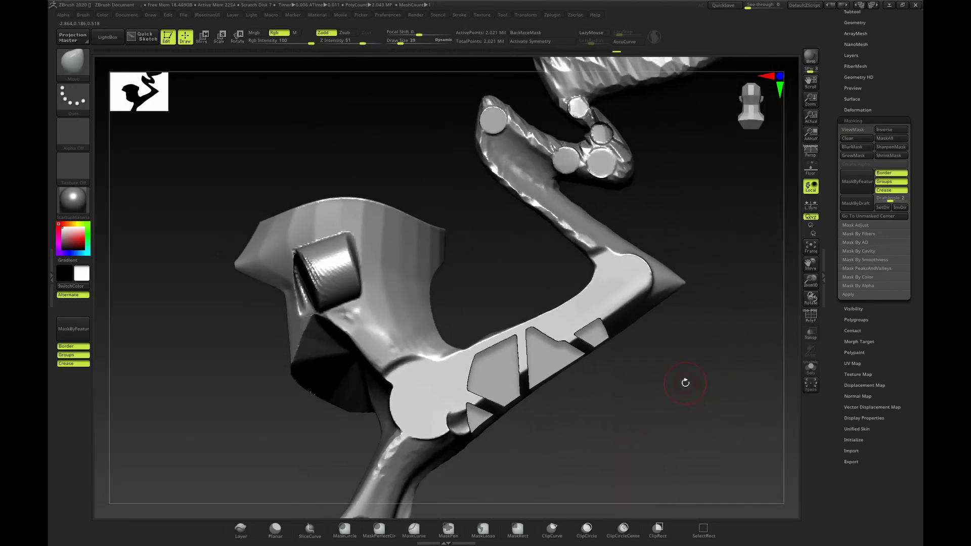
# Isolate the recessed panel faces, and expand the visible area to include their side walls.
pyautogui.moveTo(681, 386)
pyautogui.mouseDown()
pyautogui.moveTo(681, 378)
pyautogui.moveTo(668, 423)
pyautogui.moveTo(675, 399)
pyautogui.mouseUp()
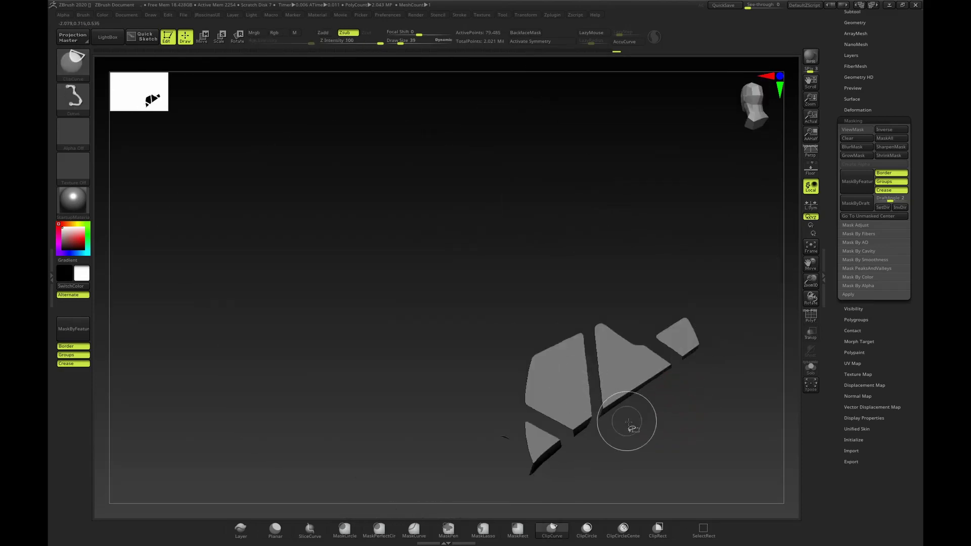
pyautogui.moveTo(626, 423); pyautogui.dragTo(685, 406)
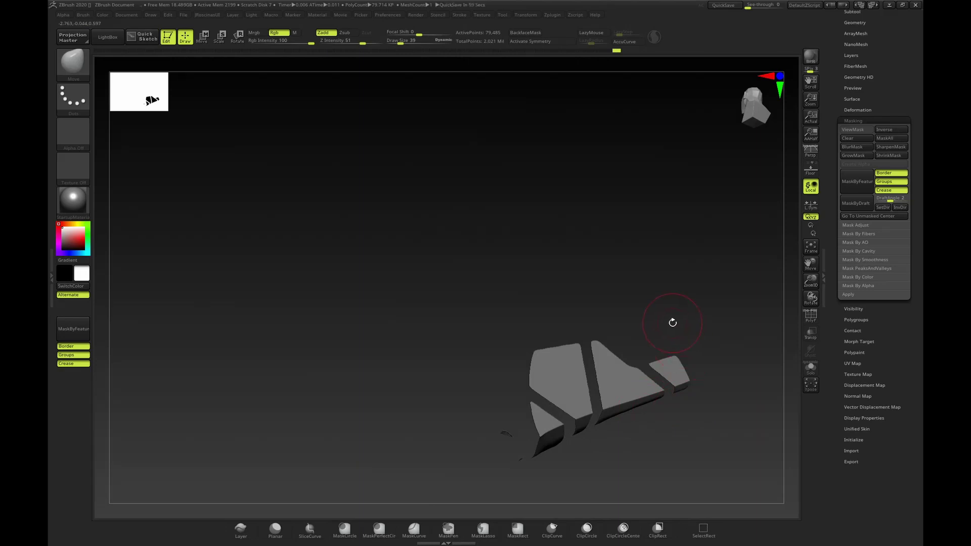
pyautogui.keyDown('ctrl'); pyautogui.keyDown('shift'); pyautogui.click(671, 326); pyautogui.keyUp('shift'); pyautogui.keyUp('ctrl')
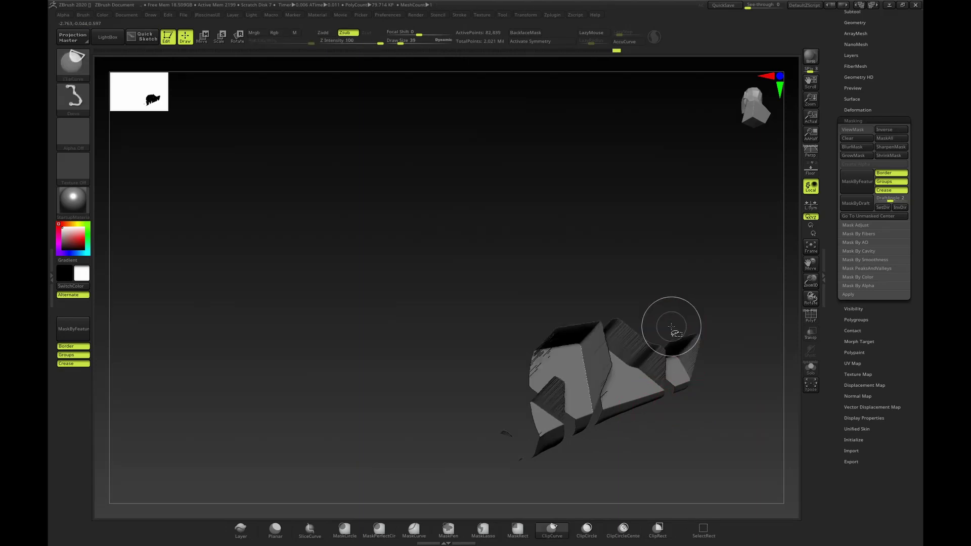
# Show the polyframe, and hide the panel faces' polygroup so only the stretched side walls stay visible.
pyautogui.moveTo(697, 308); pyautogui.dragTo(681, 282)
pyautogui.hotkey('shift', 'f')
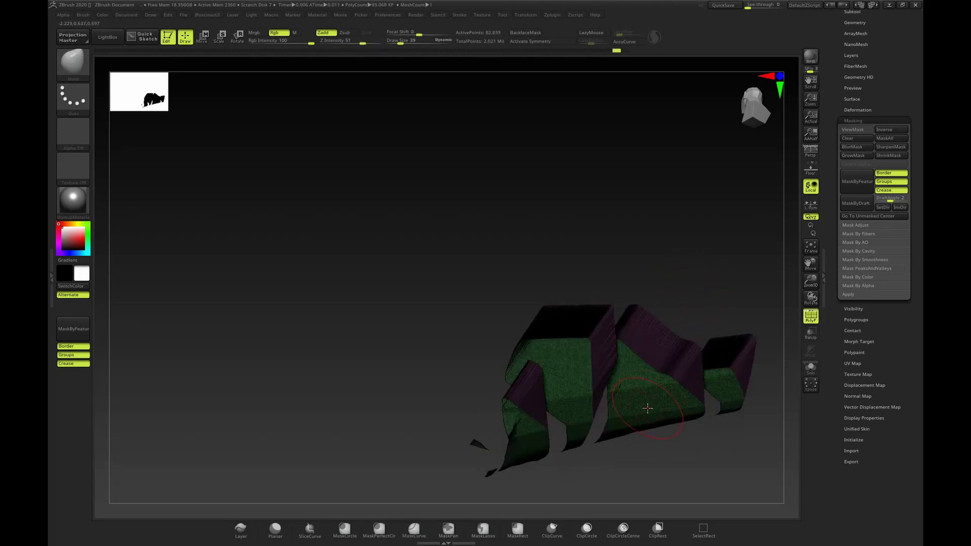
pyautogui.keyDown('ctrl'); pyautogui.keyDown('shift'); pyautogui.click(645, 393); pyautogui.keyUp('shift'); pyautogui.keyUp('ctrl')
pyautogui.moveTo(704, 308); pyautogui.dragTo(686, 306)
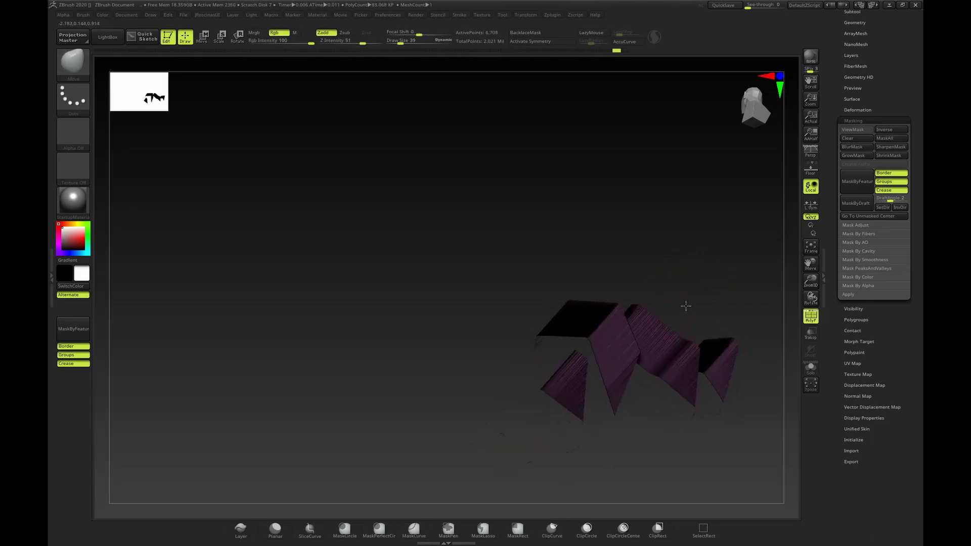
# Give the visible stretched side walls their own polygroup, and bring back the whole form.
pyautogui.press('ctrl')
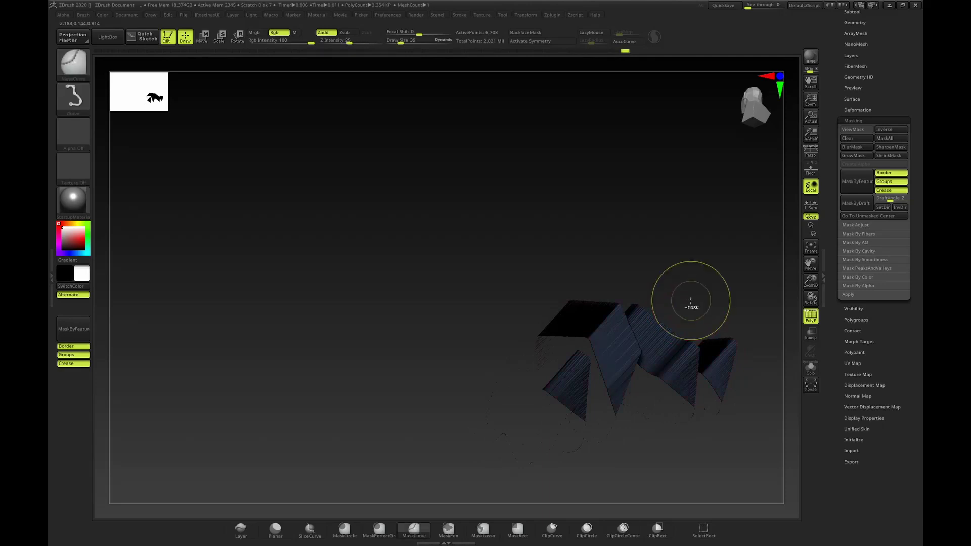
pyautogui.keyDown('ctrl'); pyautogui.keyDown('shift'); pyautogui.click(689, 305); pyautogui.keyUp('shift'); pyautogui.keyUp('ctrl')
pyautogui.moveTo(750, 260)
pyautogui.mouseDown()
pyautogui.moveTo(737, 257)
pyautogui.moveTo(744, 263)
pyautogui.mouseUp()
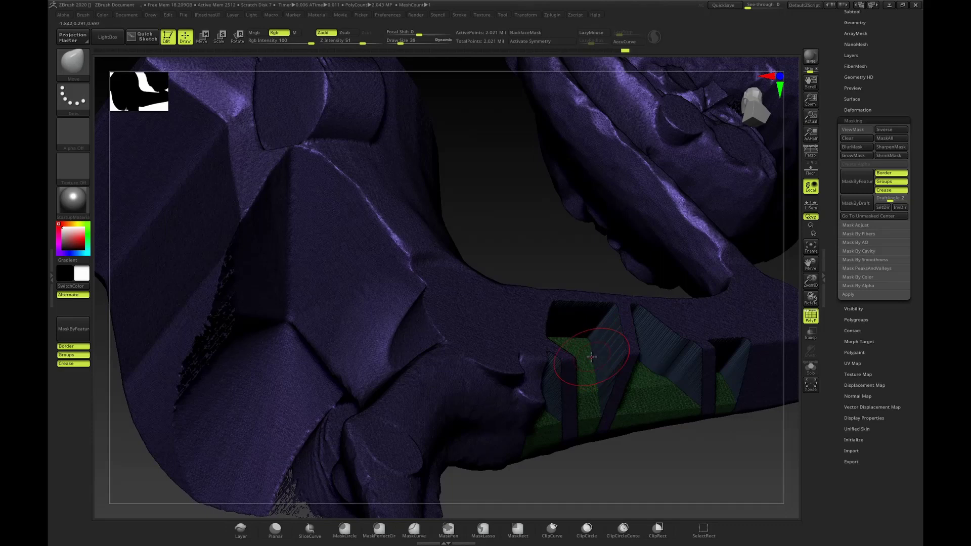
# Isolate the arm panel faces together with their side walls, and mask everything else on the whole form.
pyautogui.hotkey('ctrl', 'shift')
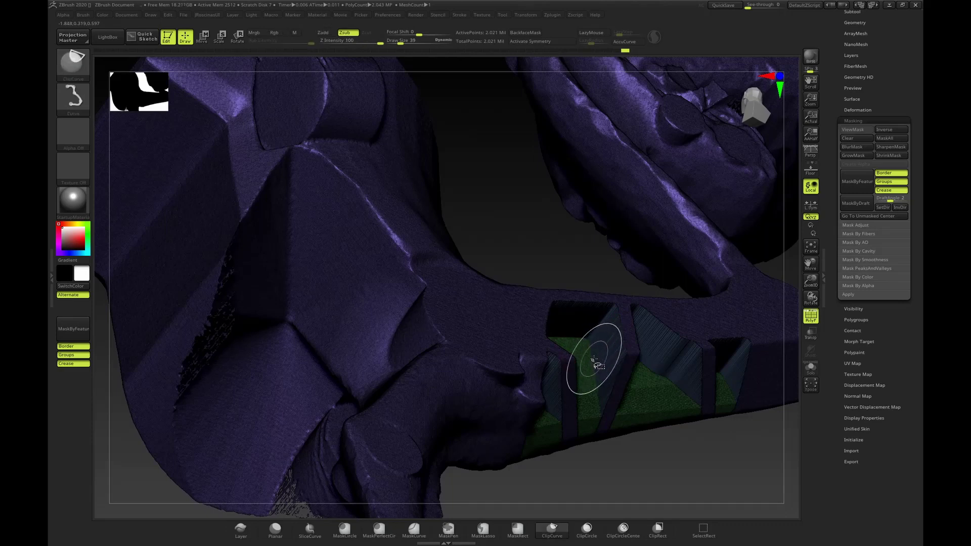
pyautogui.keyDown('ctrl'); pyautogui.keyDown('shift'); pyautogui.click(595, 363); pyautogui.keyUp('shift'); pyautogui.keyUp('ctrl')
pyautogui.moveTo(668, 445)
pyautogui.mouseDown()
pyautogui.moveTo(675, 450)
pyautogui.moveTo(667, 434)
pyautogui.moveTo(689, 439)
pyautogui.mouseUp()
pyautogui.hotkey('ctrl', 'shift')
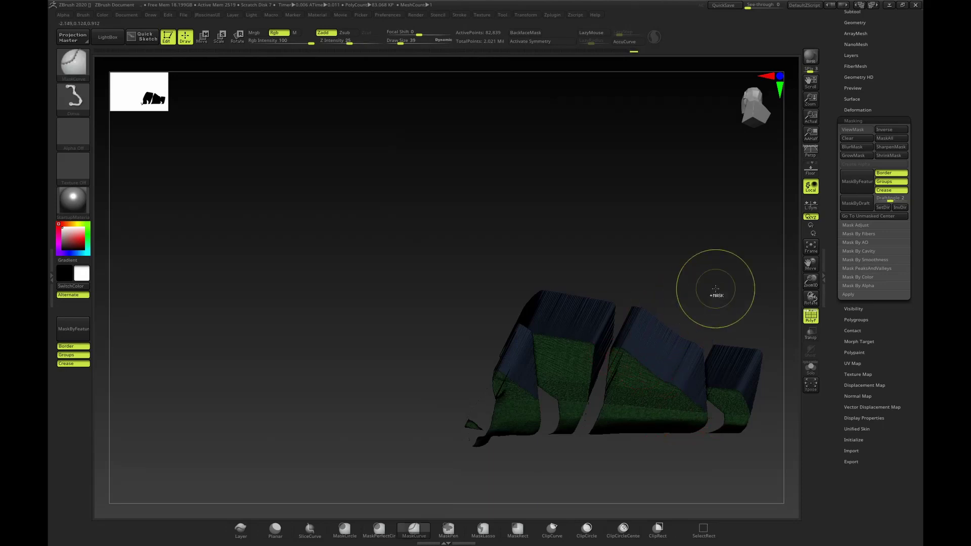
pyautogui.keyDown('ctrl'); pyautogui.keyDown('shift'); pyautogui.click(715, 271); pyautogui.keyUp('shift'); pyautogui.keyUp('ctrl')
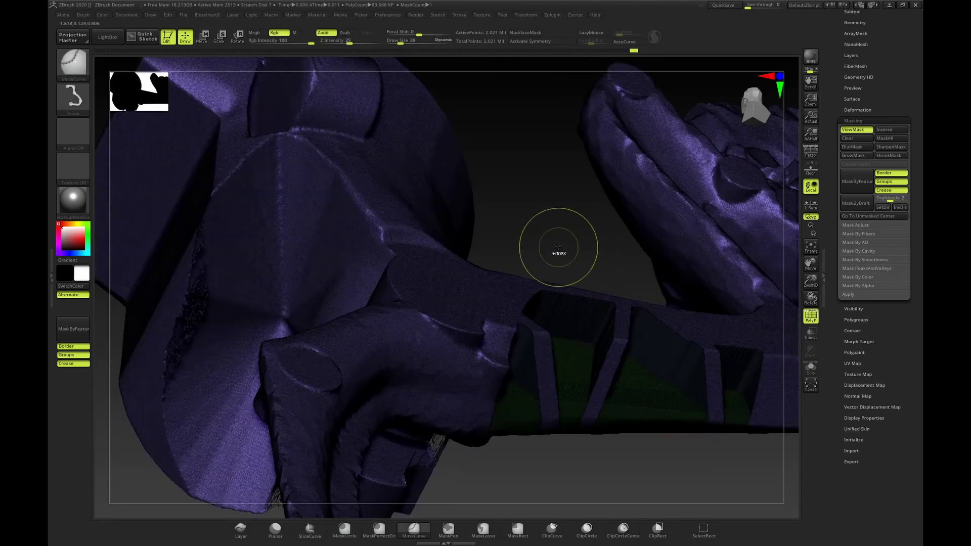
pyautogui.keyDown('ctrl'); pyautogui.click(539, 210); pyautogui.keyUp('ctrl')
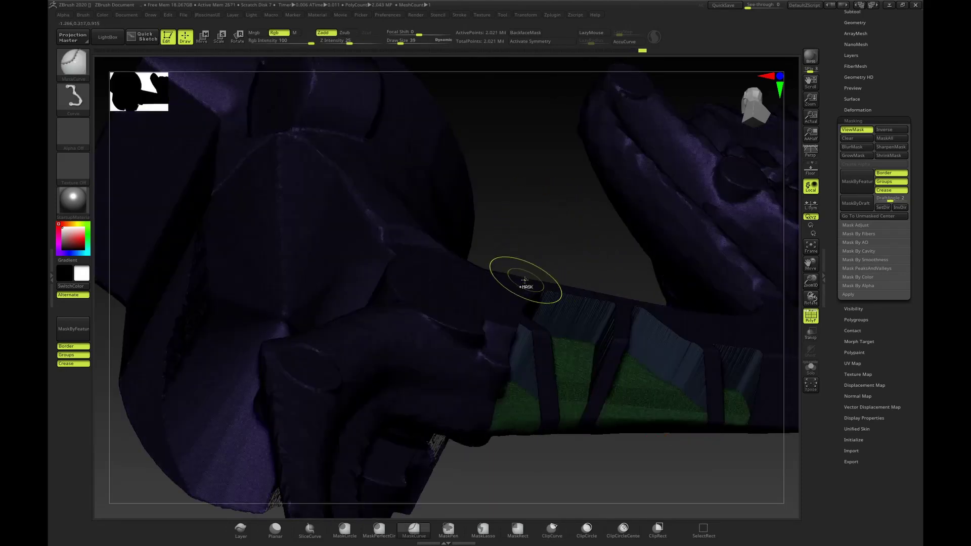
# Hide the polyframe, smooth the unmasked panel recesses with Polish By Features, and clear the mask.
pyautogui.moveTo(518, 221)
pyautogui.mouseDown()
pyautogui.moveTo(514, 252)
pyautogui.moveTo(521, 246)
pyautogui.mouseUp()
pyautogui.hotkey('shift', 'f')
pyautogui.moveTo(553, 205)
pyautogui.keyDown('alt'); pyautogui.mouseDown()
pyautogui.moveTo(551, 241)
pyautogui.moveTo(581, 187)
pyautogui.mouseUp(); pyautogui.keyUp('alt')
pyautogui.press('2')
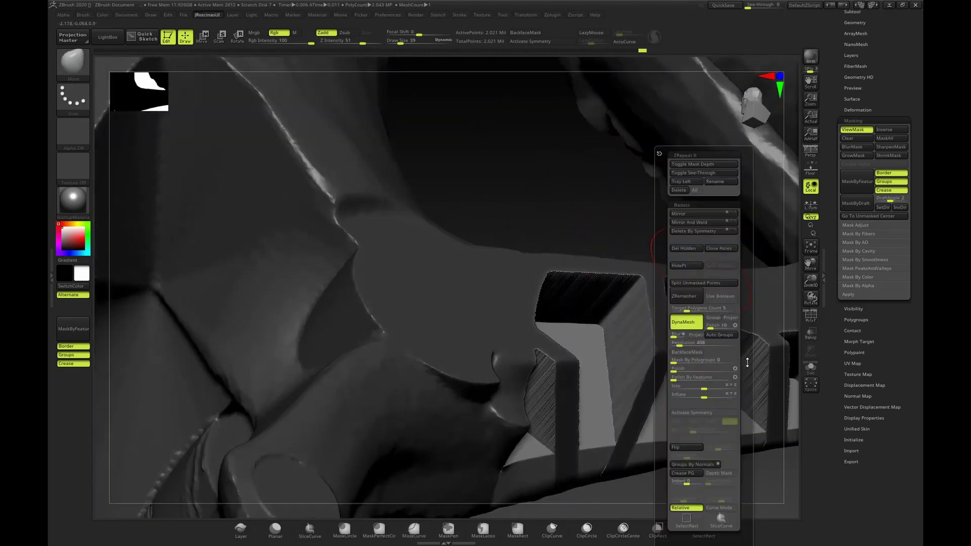
pyautogui.moveTo(722, 377); pyautogui.dragTo(676, 379)
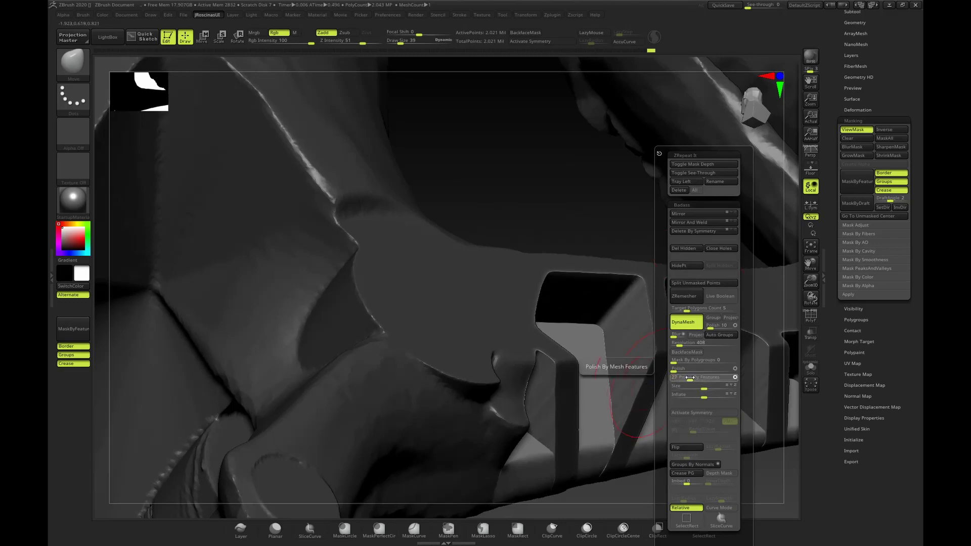
pyautogui.moveTo(543, 253); pyautogui.dragTo(623, 176)
pyautogui.moveTo(590, 120)
pyautogui.keyDown('alt'); pyautogui.mouseDown()
pyautogui.moveTo(551, 206)
pyautogui.moveTo(555, 175)
pyautogui.moveTo(568, 167)
pyautogui.mouseUp(); pyautogui.keyUp('alt')
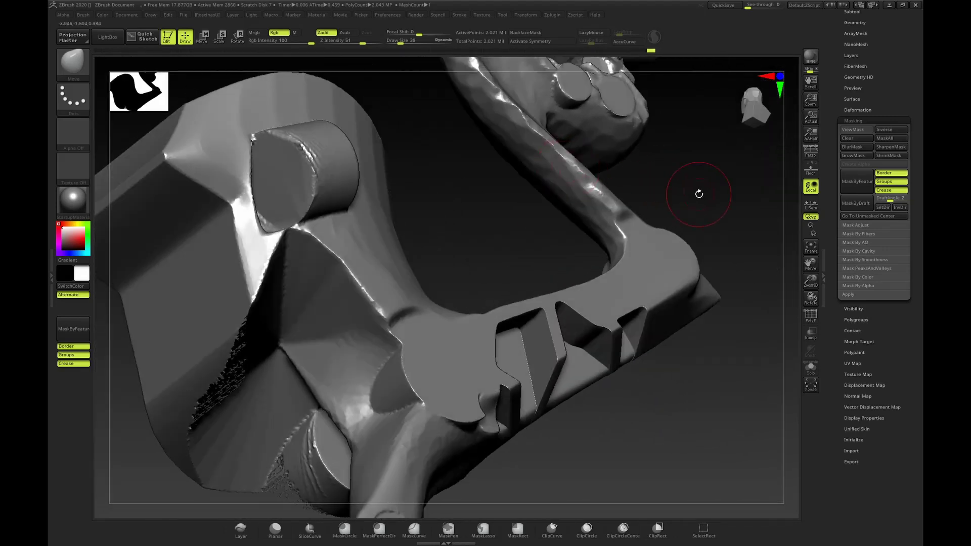
pyautogui.moveTo(708, 194); pyautogui.dragTo(752, 233)
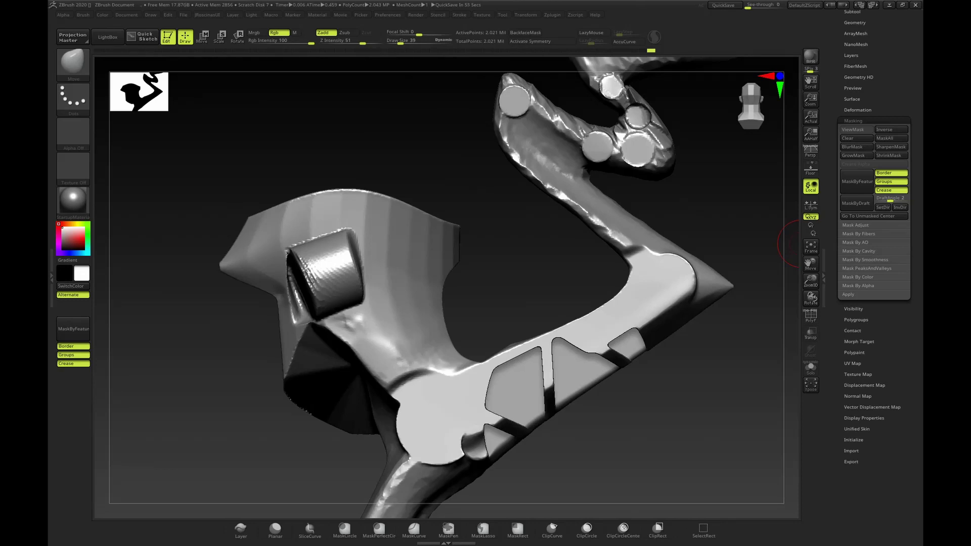
# Switch to the ClayBuildup brush.
pyautogui.press('b')
pyautogui.press('c')
pyautogui.press('b')
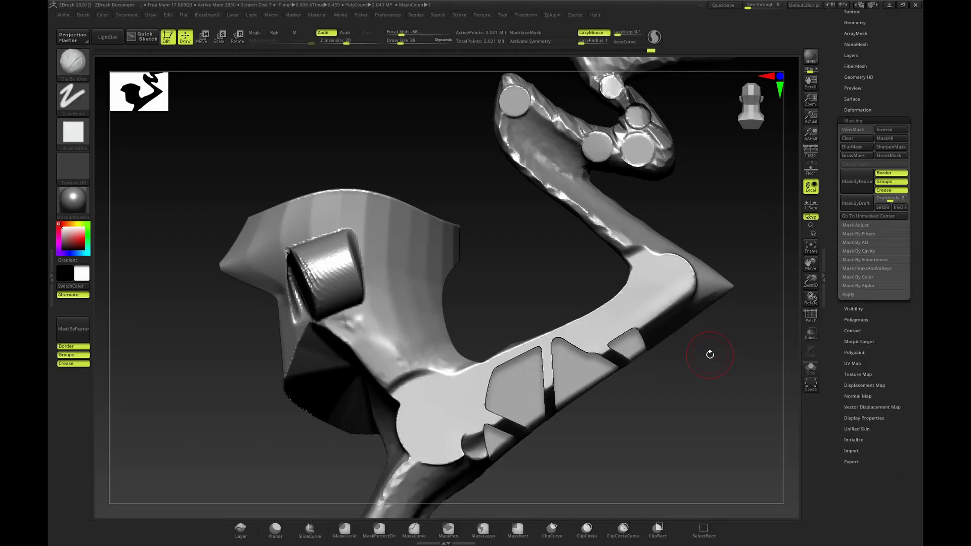
# Try carving a rough groove between the arm's rounded end and the pointed elbow tip, and undo the strokes.
pyautogui.moveTo(729, 244)
pyautogui.mouseDown()
pyautogui.moveTo(717, 238)
pyautogui.moveTo(701, 286)
pyautogui.moveTo(660, 322)
pyautogui.moveTo(690, 266)
pyautogui.moveTo(689, 288)
pyautogui.mouseUp()
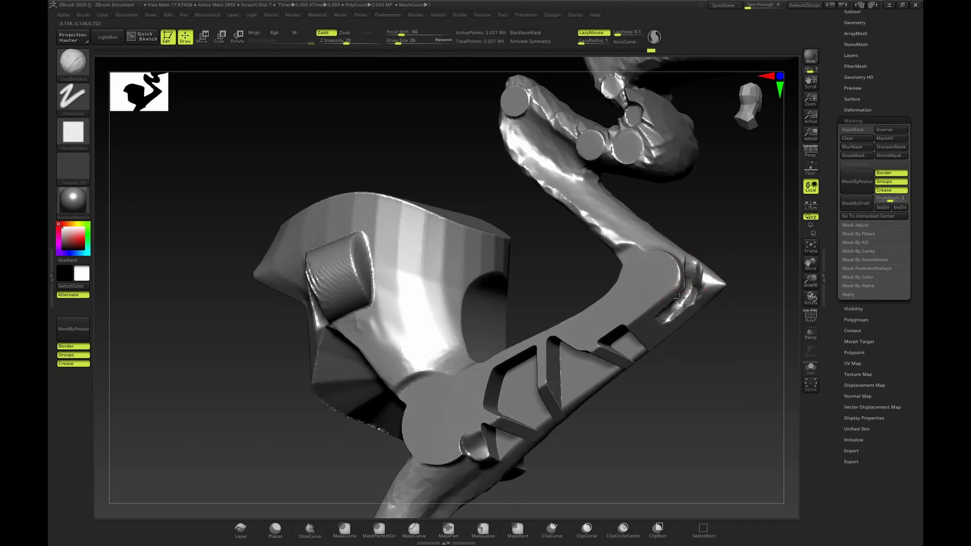
pyautogui.moveTo(737, 249); pyautogui.dragTo(696, 259)
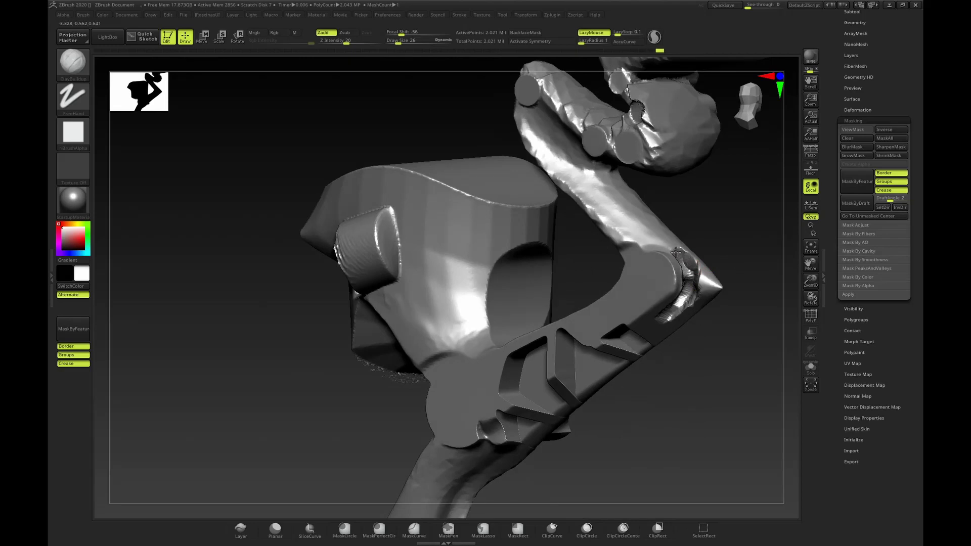
pyautogui.moveTo(722, 223)
pyautogui.mouseDown()
pyautogui.moveTo(705, 244)
pyautogui.moveTo(750, 212)
pyautogui.moveTo(727, 234)
pyautogui.mouseUp()
pyautogui.hotkey('ctrl', 'z')
pyautogui.hotkey('ctrl', 'z')
pyautogui.hotkey('ctrl', 'z')
# Shrink the ClayBuildup brush to size 12 and carve a thin groove around the rounded elbow joint.
pyautogui.press('s')
pyautogui.moveTo(721, 235)
pyautogui.mouseDown()
pyautogui.moveTo(701, 240)
pyautogui.moveTo(689, 265)
pyautogui.mouseUp()
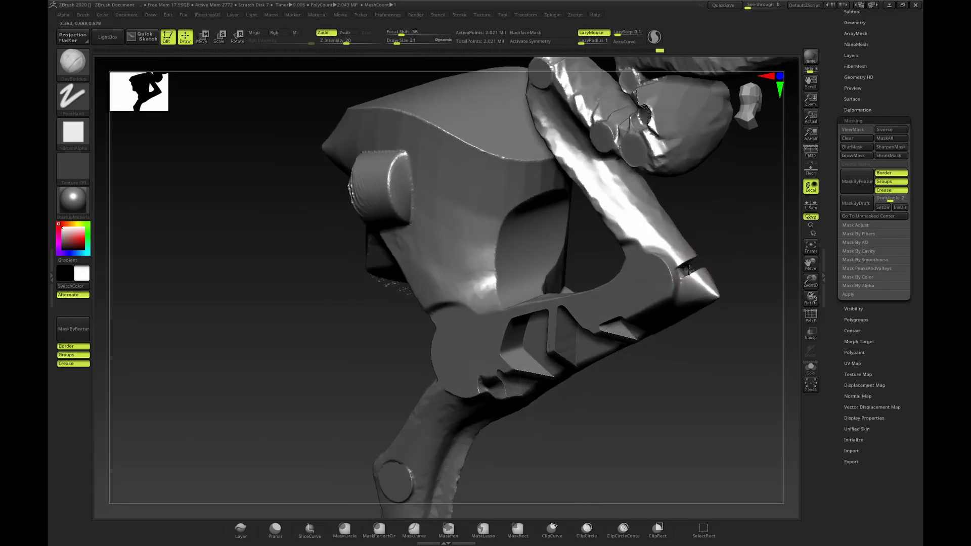
pyautogui.moveTo(621, 256); pyautogui.dragTo(638, 247)
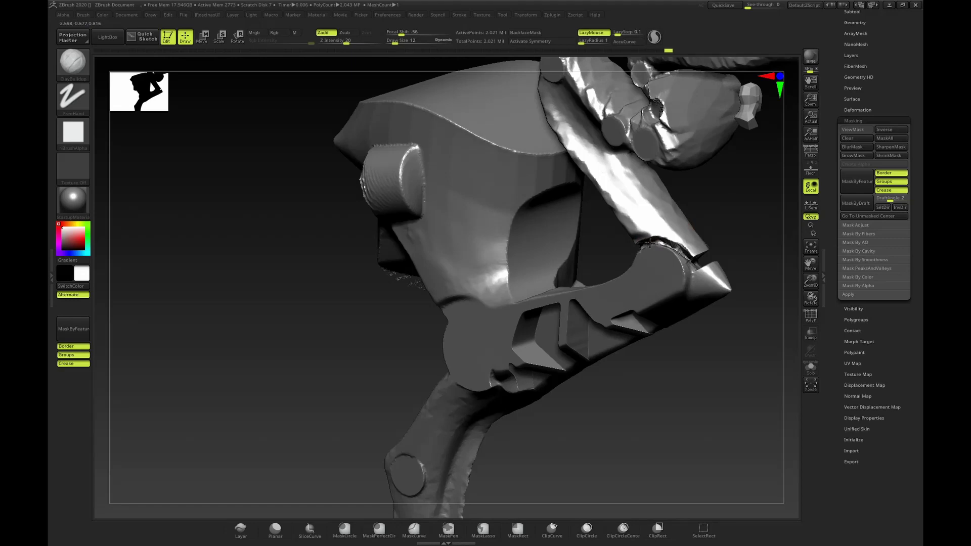
pyautogui.moveTo(688, 257)
pyautogui.mouseDown()
pyautogui.moveTo(756, 217)
pyautogui.moveTo(754, 174)
pyautogui.moveTo(728, 221)
pyautogui.moveTo(739, 230)
pyautogui.moveTo(712, 242)
pyautogui.moveTo(735, 237)
pyautogui.moveTo(709, 219)
pyautogui.moveTo(607, 311)
pyautogui.mouseUp()
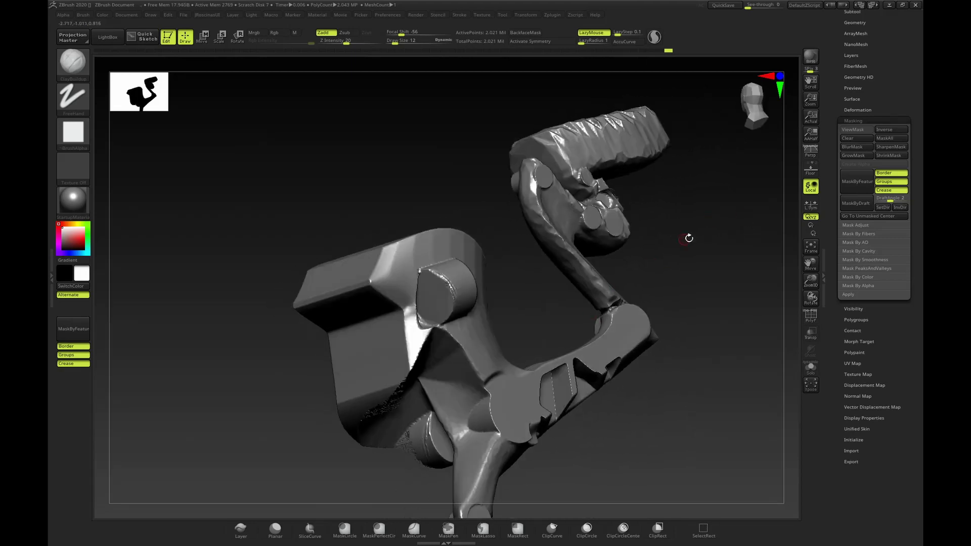
# Carve a thin groove where the large body shell meets the arm's lower round joint.
pyautogui.moveTo(687, 236)
pyautogui.mouseDown()
pyautogui.moveTo(707, 245)
pyautogui.moveTo(688, 227)
pyautogui.moveTo(715, 229)
pyautogui.moveTo(739, 213)
pyautogui.mouseUp()
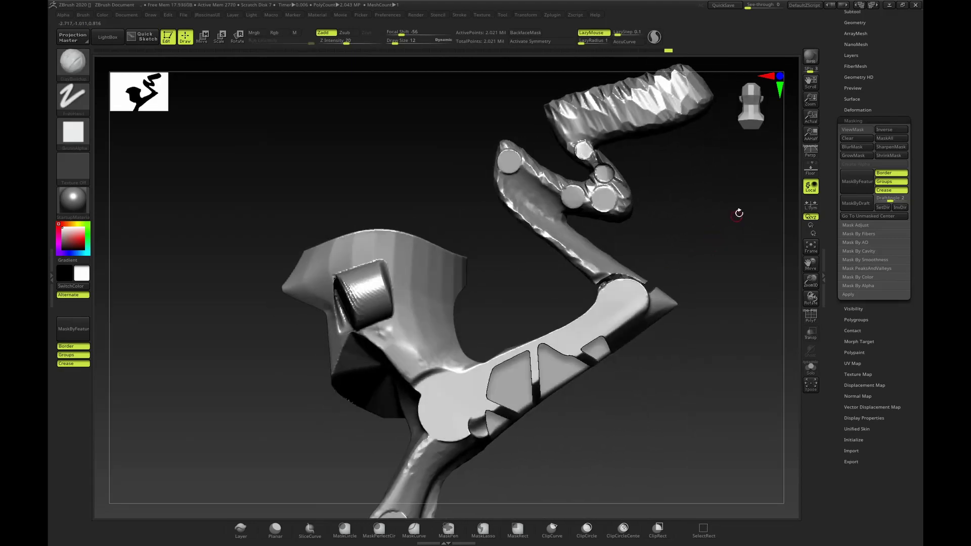
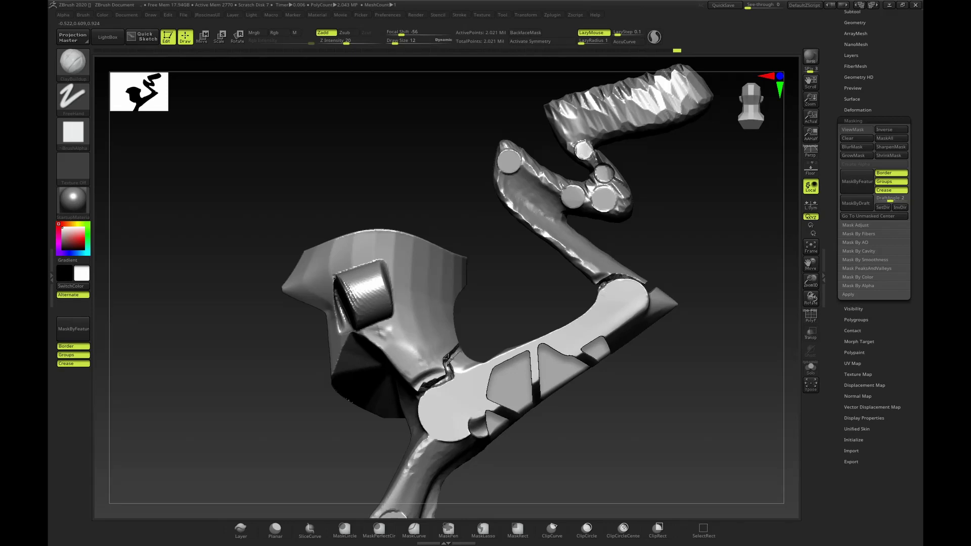
pyautogui.moveTo(448, 358)
pyautogui.keyDown('shift'); pyautogui.mouseDown()
pyautogui.moveTo(418, 383)
pyautogui.moveTo(436, 377)
pyautogui.mouseUp(); pyautogui.keyUp('shift')
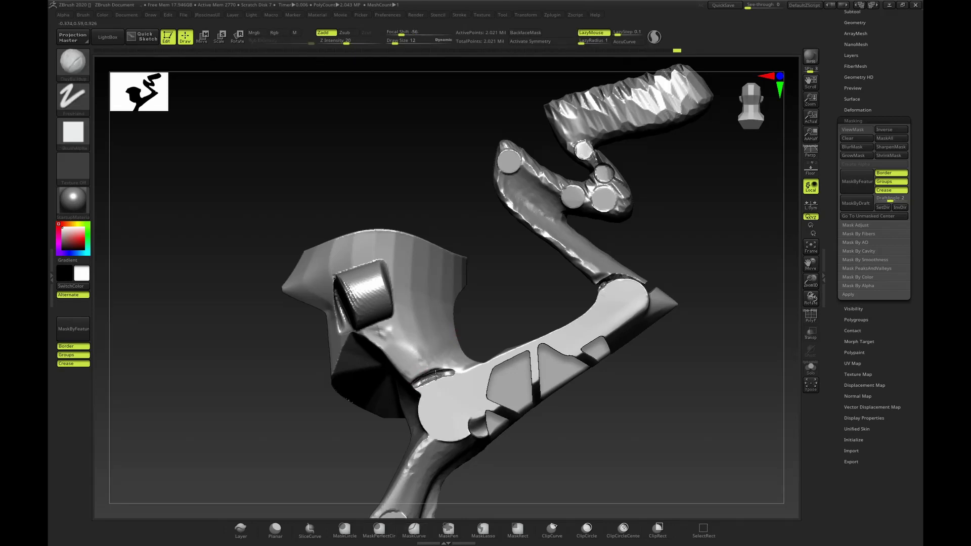
pyautogui.keyDown('alt'); pyautogui.moveTo(736, 216); pyautogui.dragTo(762, 166); pyautogui.keyUp('alt')
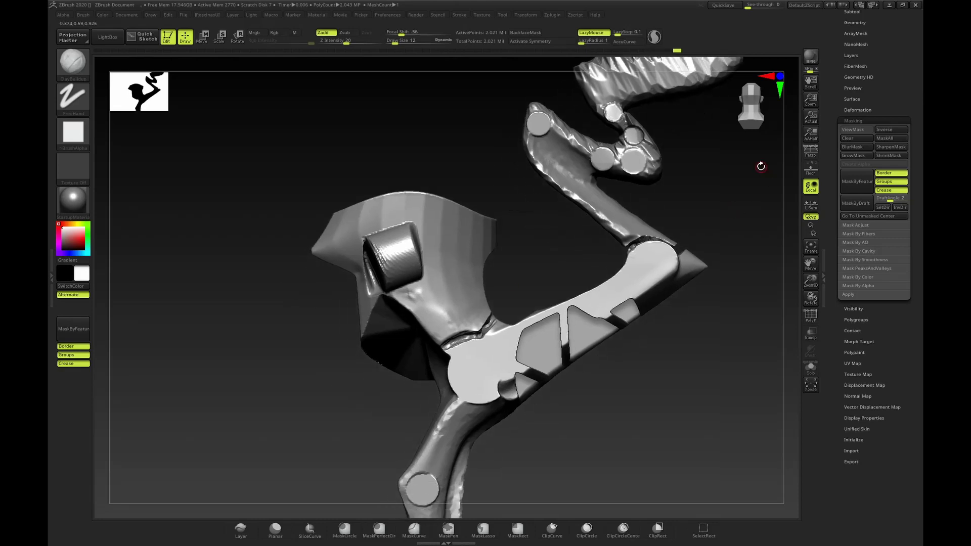
# Sculpt a broad channel beside the cylinder on the body shell, and extend it to the upper rim with a smaller ClayBuildup brush.
pyautogui.press('s')
pyautogui.moveTo(680, 212); pyautogui.dragTo(687, 212)
pyautogui.press('s')
pyautogui.moveTo(429, 286)
pyautogui.mouseDown()
pyautogui.moveTo(407, 298)
pyautogui.moveTo(470, 236)
pyautogui.mouseUp()
pyautogui.press('s')
pyautogui.press('s')
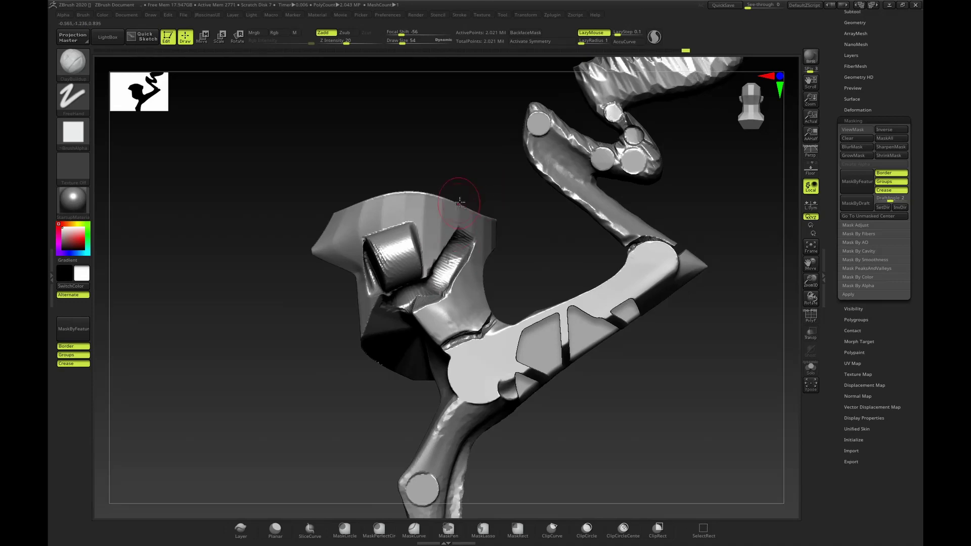
pyautogui.press('[')
pyautogui.press('[')
pyautogui.moveTo(473, 162); pyautogui.dragTo(728, 220)
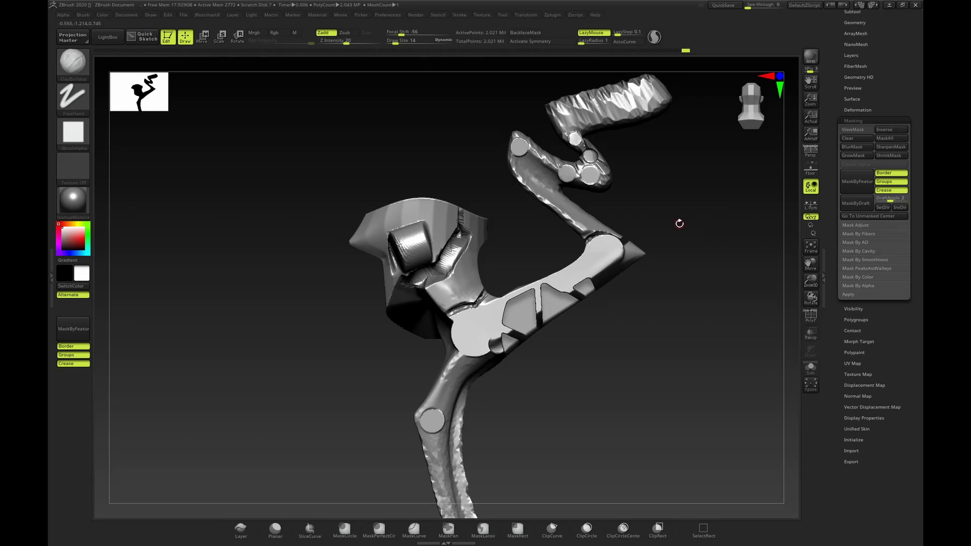
# Switch to the Standard brush, enlarge it to size 99, and try bulging the arm's flat face at the elbow.
pyautogui.press('b')
pyautogui.press('s')
pyautogui.press('t')
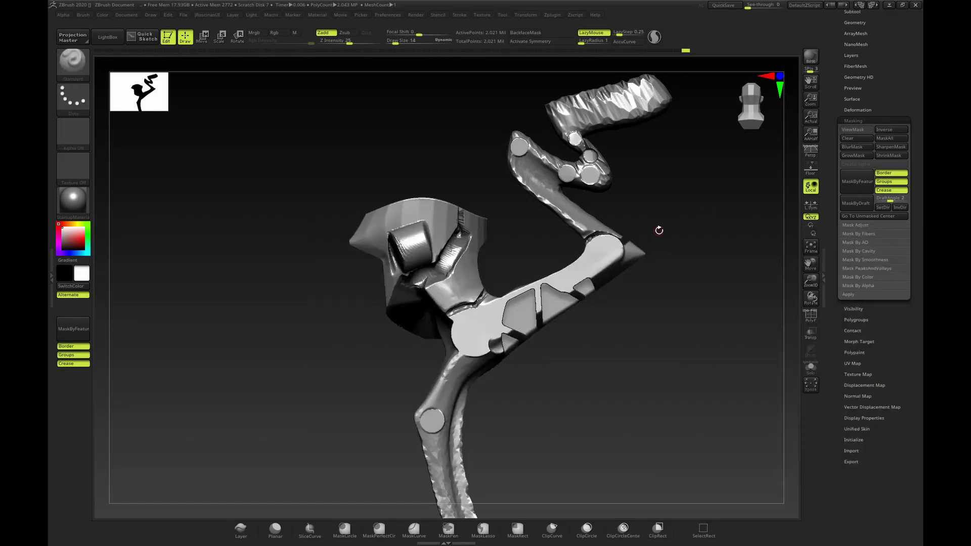
pyautogui.press('s')
pyautogui.moveTo(608, 255); pyautogui.dragTo(618, 254)
pyautogui.moveTo(657, 219); pyautogui.dragTo(607, 227)
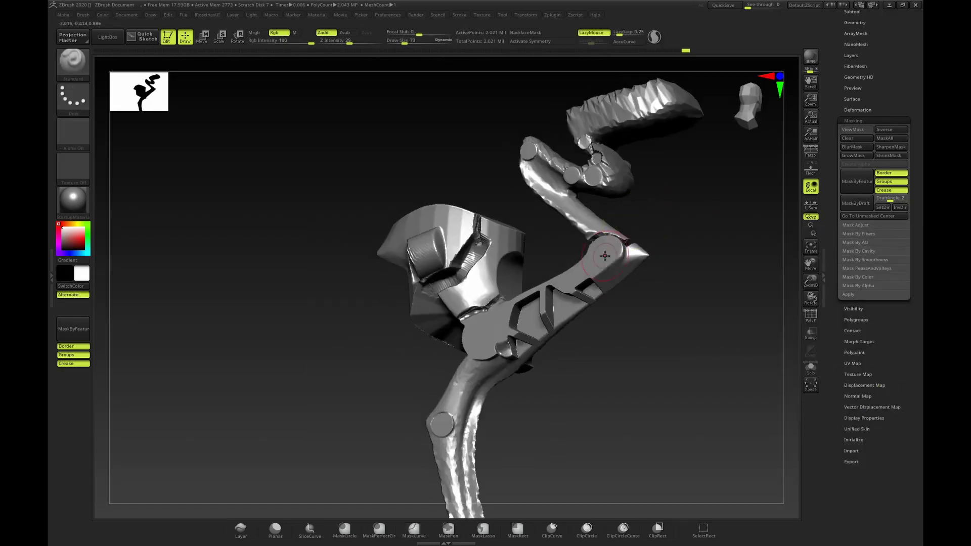
pyautogui.moveTo(704, 212); pyautogui.dragTo(691, 237, button='right')
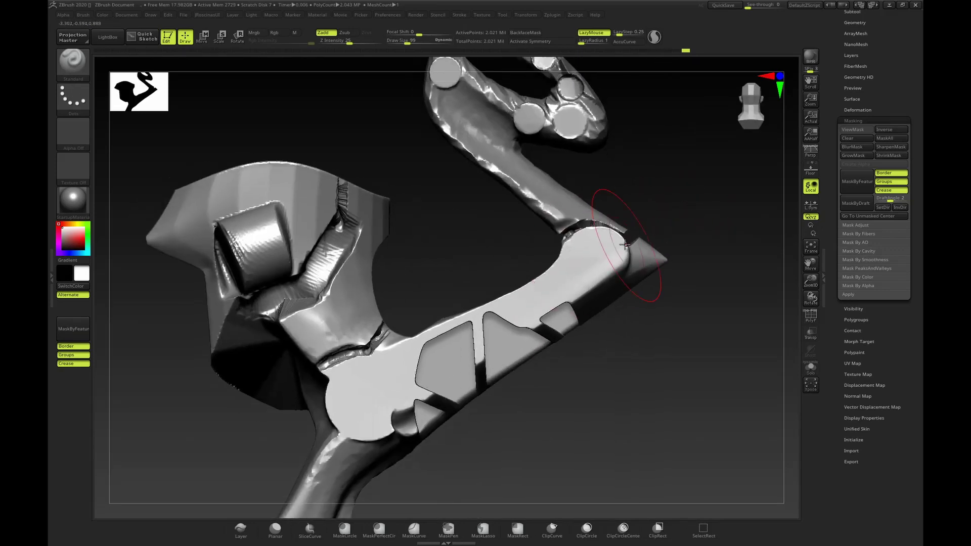
pyautogui.moveTo(605, 252); pyautogui.dragTo(497, 332)
pyautogui.hotkey('ctrl', 'z')
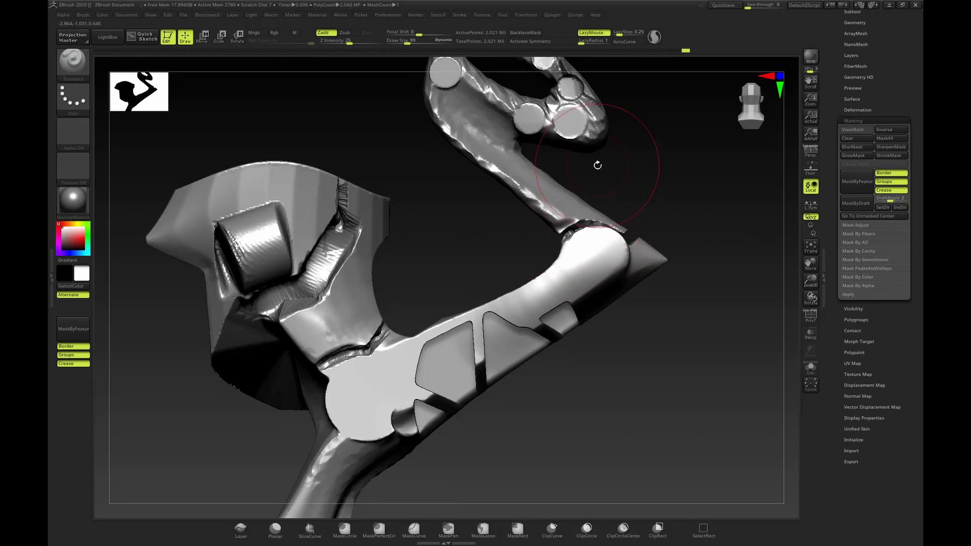
# Set the brush's LazyStep to 0.1.
pyautogui.click(628, 33)
pyautogui.write('0.1')
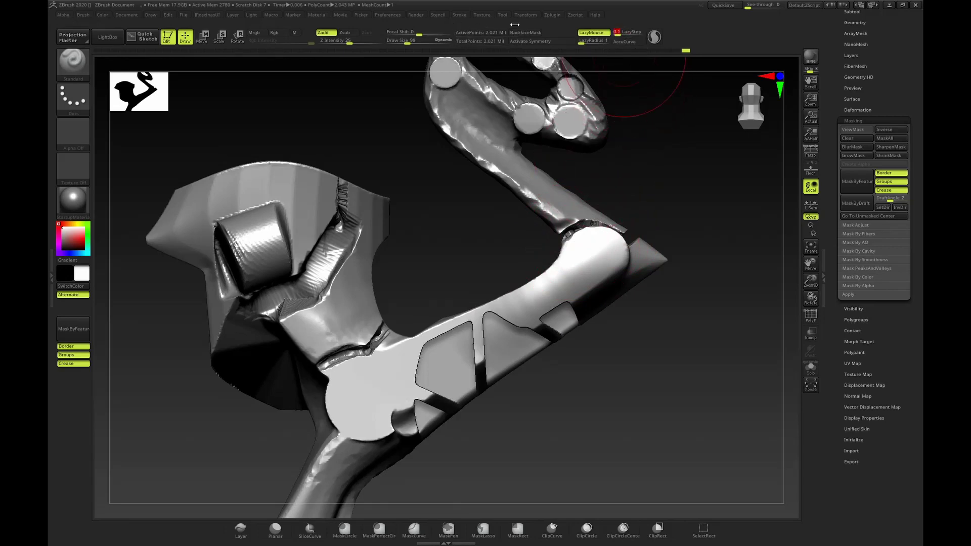
pyautogui.click(461, 16)
# Try rounding the elbow end of the arm with large Standard strokes, and undo them to restore the flat face.
pyautogui.moveTo(713, 258)
pyautogui.mouseDown()
pyautogui.moveTo(604, 249)
pyautogui.moveTo(513, 306)
pyautogui.mouseUp()
pyautogui.moveTo(669, 215)
pyautogui.mouseDown()
pyautogui.moveTo(619, 228)
pyautogui.moveTo(534, 282)
pyautogui.mouseUp()
pyautogui.hotkey('ctrl', 'z')
pyautogui.moveTo(533, 284); pyautogui.dragTo(629, 223, button='right')
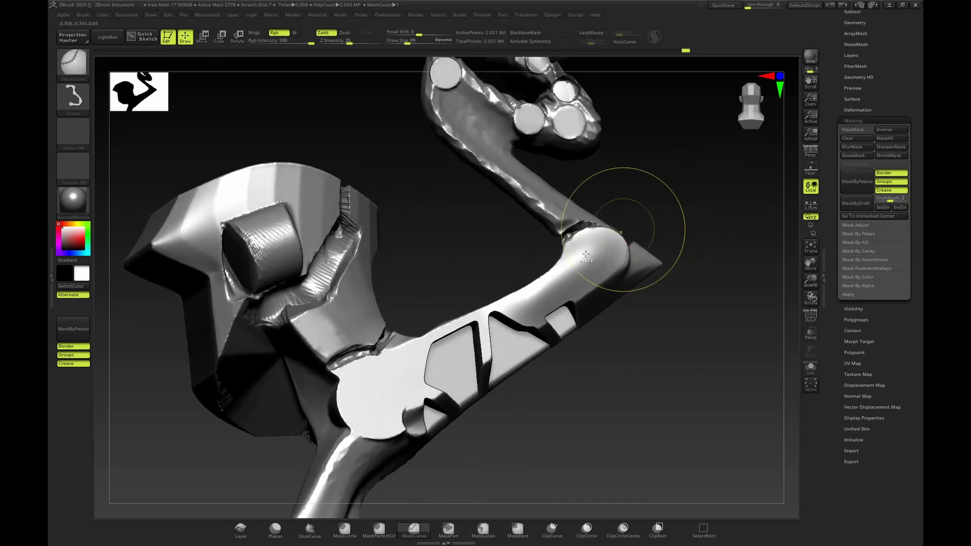
pyautogui.moveTo(694, 202)
pyautogui.mouseDown(button='right')
pyautogui.moveTo(705, 212)
pyautogui.moveTo(726, 190)
pyautogui.moveTo(682, 203)
pyautogui.mouseUp(button='right')
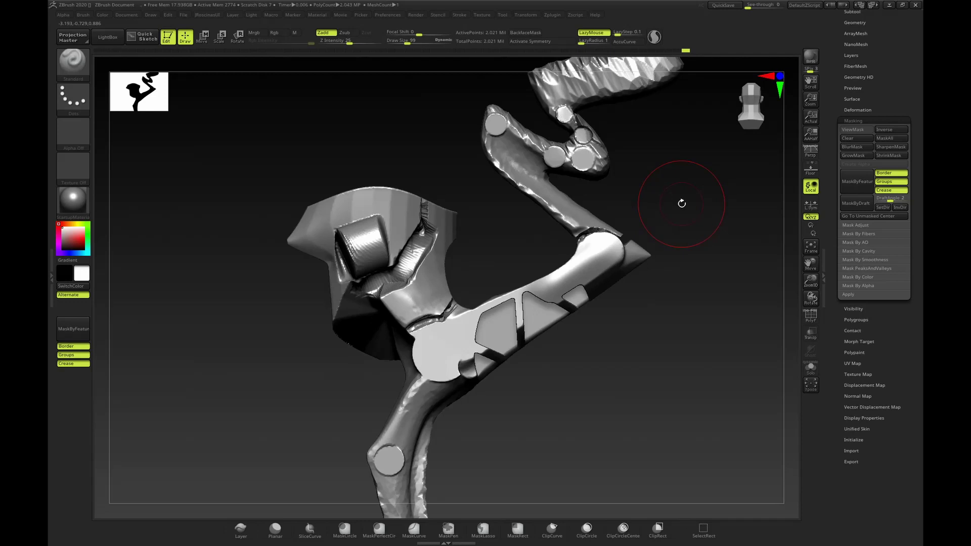
pyautogui.moveTo(676, 212)
pyautogui.mouseDown(button='right')
pyautogui.moveTo(696, 206)
pyautogui.moveTo(683, 211)
pyautogui.mouseUp(button='right')
pyautogui.hotkey('ctrl', 'z')
# Set LazyRadius to 54 and reduce the Standard brush to size 28.
pyautogui.press('s')
pyautogui.moveTo(602, 262); pyautogui.dragTo(596, 262)
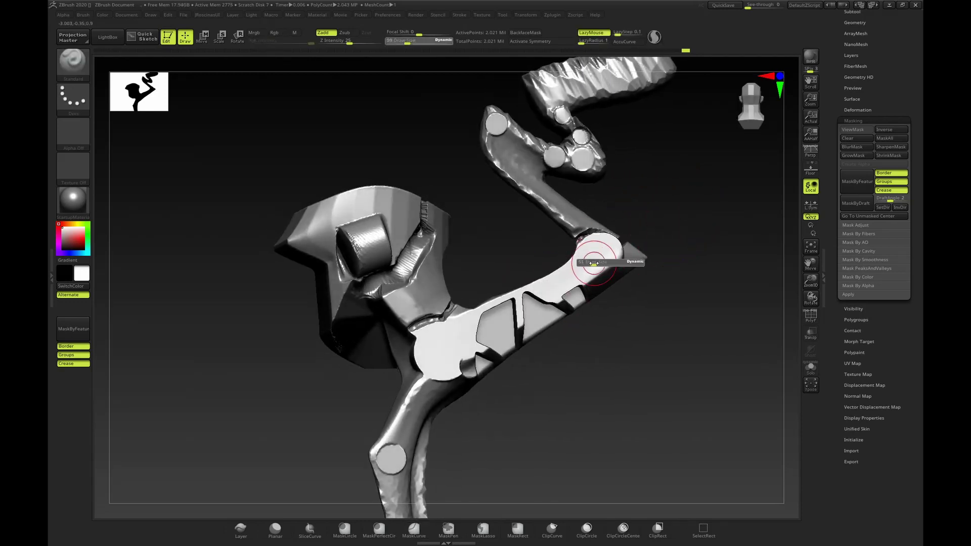
pyautogui.moveTo(683, 216); pyautogui.dragTo(677, 212, button='right')
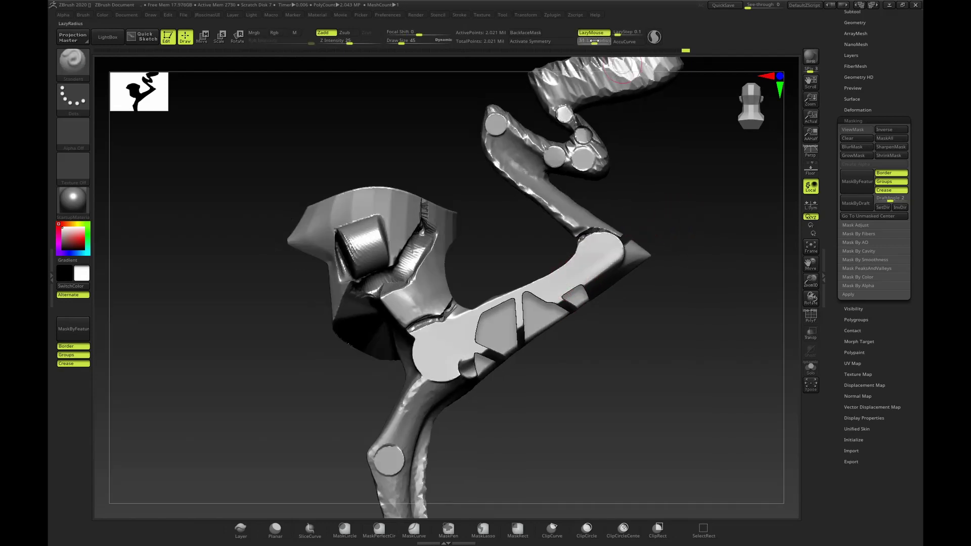
pyautogui.keyDown('ctrl'); pyautogui.moveTo(685, 176); pyautogui.dragTo(666, 204, button='right'); pyautogui.keyUp('ctrl')
pyautogui.press('s')
pyautogui.moveTo(605, 252); pyautogui.dragTo(602, 254)
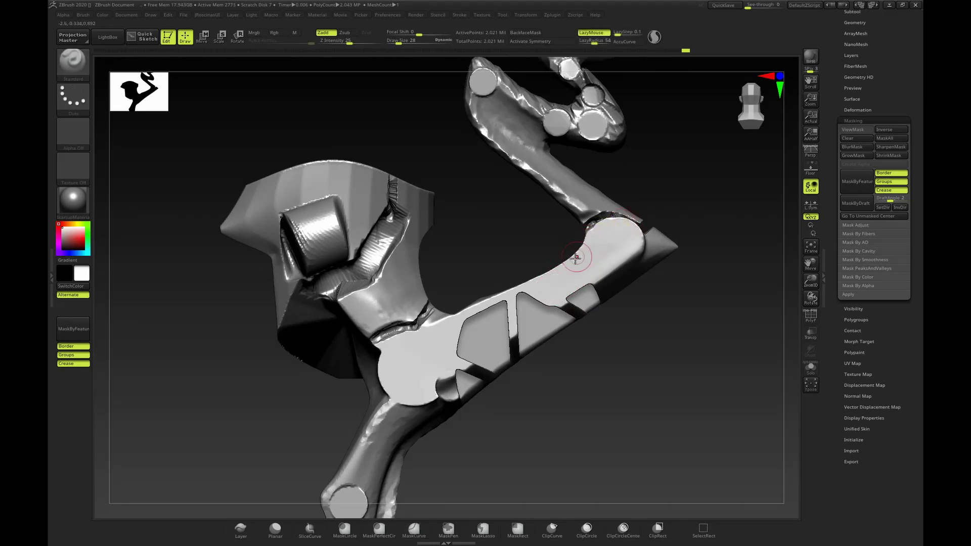
# Sculpt a straight rounded strip along the elbow end of the arm's flat face, redoing the stroke until it is clean.
pyautogui.moveTo(545, 291); pyautogui.dragTo(641, 222)
pyautogui.hotkey('ctrl', 'z')
pyautogui.hotkey('ctrl', 'z')
pyautogui.moveTo(557, 285); pyautogui.dragTo(639, 228)
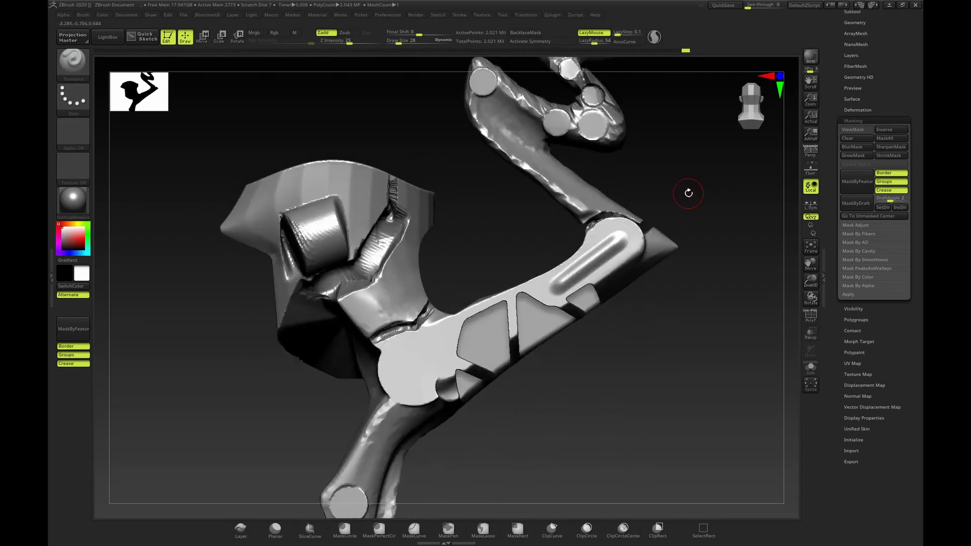
# Shrink the Standard brush and sculpt a thin line inside the rounded strip at the elbow, redoing unwanted strokes.
pyautogui.press('s')
pyautogui.moveTo(571, 284); pyautogui.dragTo(567, 282)
pyautogui.hotkey('ctrl', 'z')
pyautogui.moveTo(605, 249)
pyautogui.mouseDown()
pyautogui.moveTo(620, 238)
pyautogui.moveTo(604, 258)
pyautogui.mouseUp()
pyautogui.hotkey('ctrl', 'z')
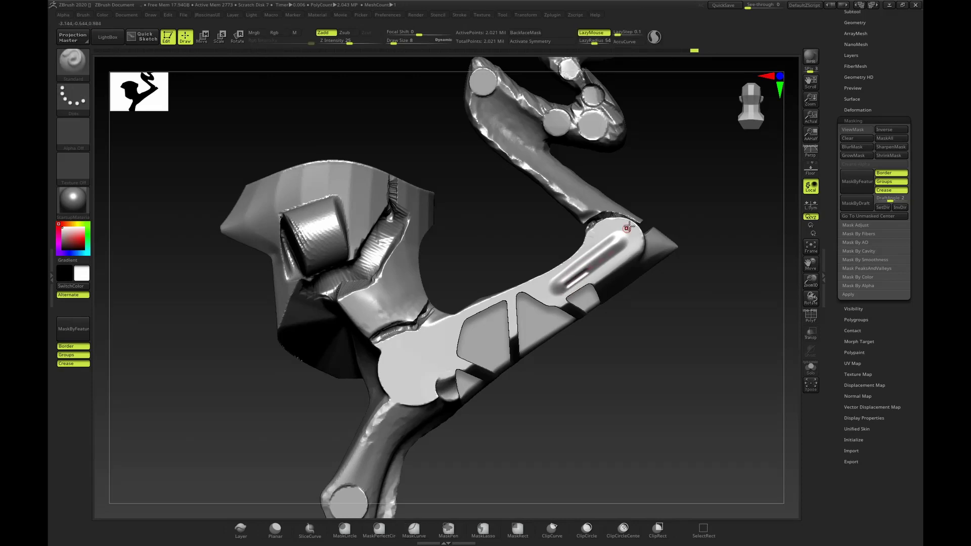
pyautogui.moveTo(690, 203); pyautogui.dragTo(693, 201)
pyautogui.press('s')
pyautogui.moveTo(582, 276); pyautogui.dragTo(619, 235)
pyautogui.moveTo(682, 195)
pyautogui.mouseDown()
pyautogui.moveTo(700, 172)
pyautogui.moveTo(706, 210)
pyautogui.moveTo(711, 201)
pyautogui.mouseUp()
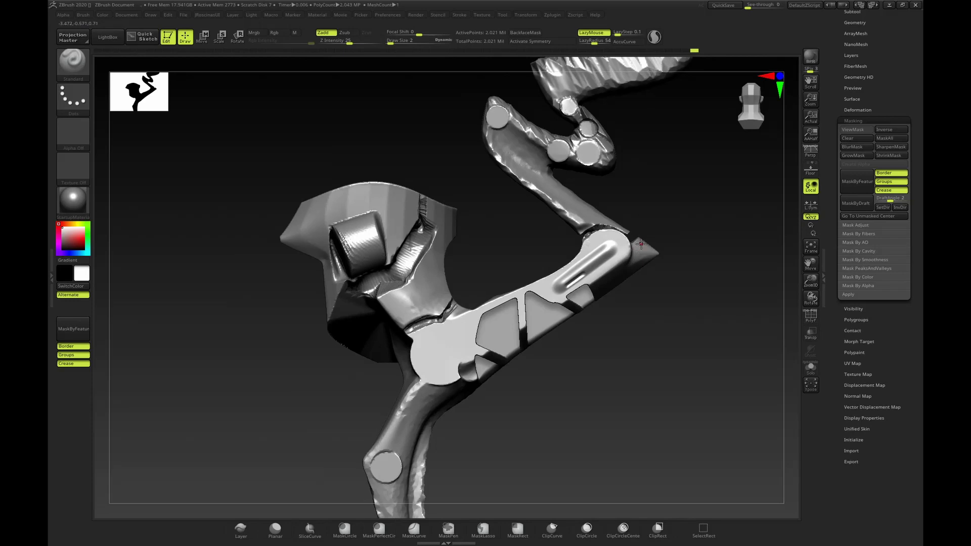
# Carve a DamStandard groove along the thin line beside the rounded strip and out to the elbow's edge, redoing unwanted strokes.
pyautogui.press('b')
pyautogui.press('d')
pyautogui.press('s')
pyautogui.keyDown('alt'); pyautogui.moveTo(664, 213); pyautogui.dragTo(660, 240); pyautogui.keyUp('alt')
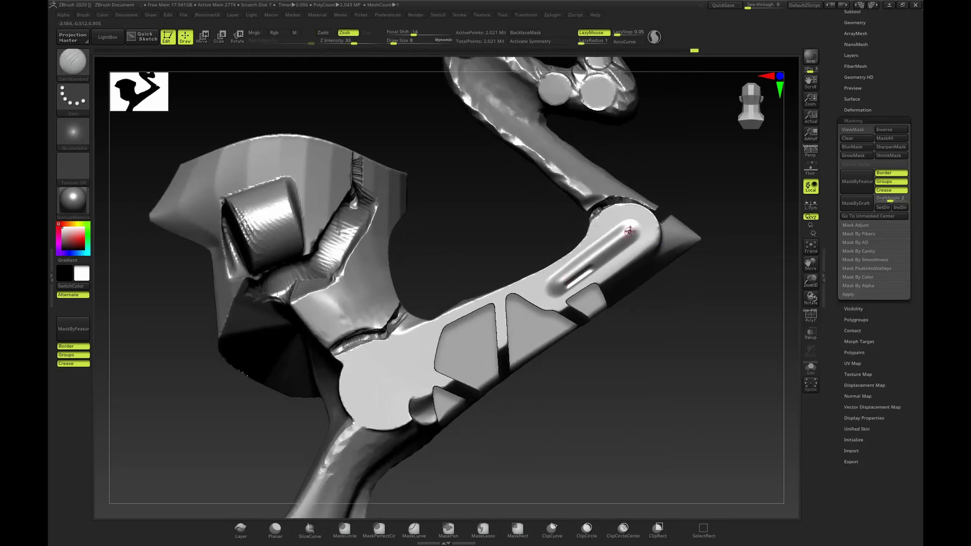
pyautogui.press('shift')
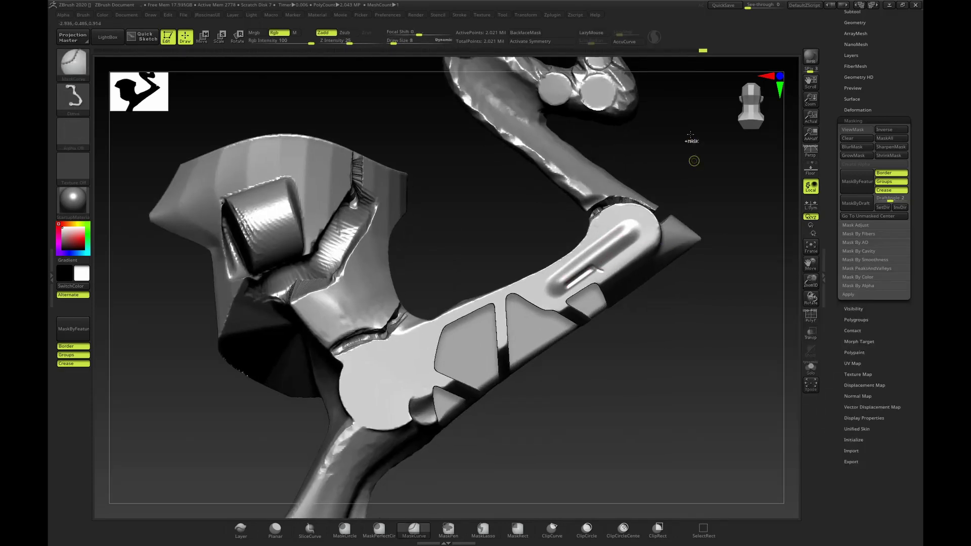
pyautogui.moveTo(583, 42); pyautogui.dragTo(591, 41)
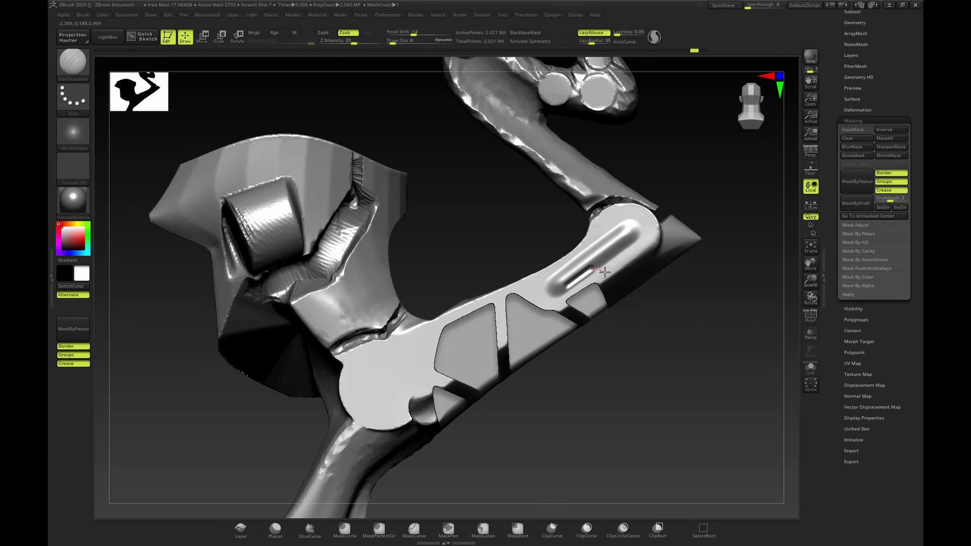
pyautogui.hotkey('ctrl', 'z')
pyautogui.moveTo(646, 208); pyautogui.dragTo(601, 267)
pyautogui.press('ctrl')
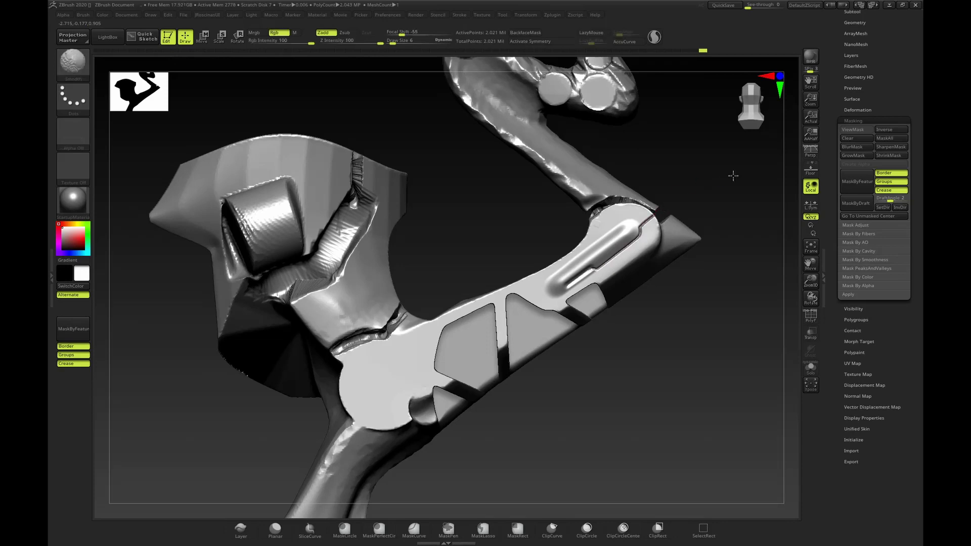
pyautogui.moveTo(733, 173)
pyautogui.mouseDown()
pyautogui.moveTo(698, 223)
pyautogui.moveTo(713, 219)
pyautogui.moveTo(688, 208)
pyautogui.moveTo(686, 191)
pyautogui.mouseUp()
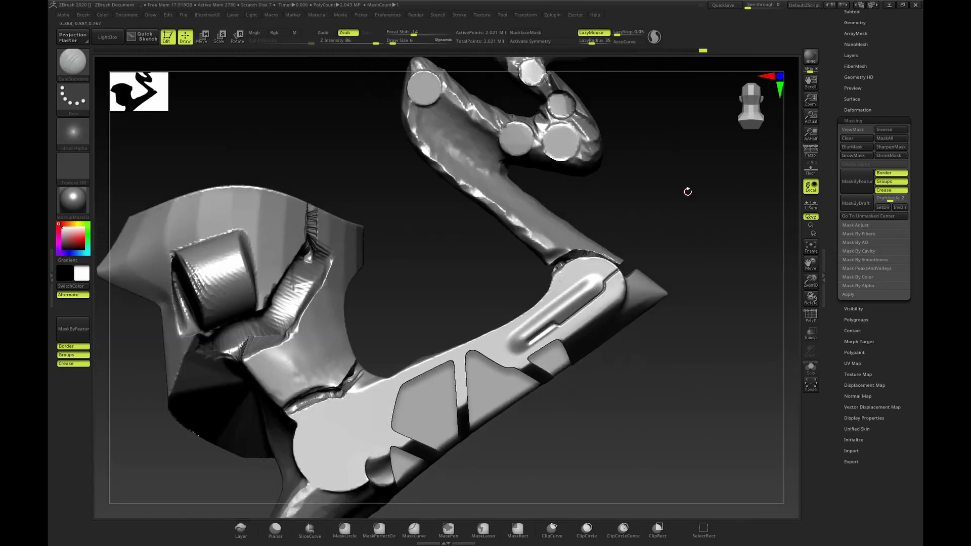
# Carve an angled Orb_Cracks line along the middle of the rounded strip at intensity 78 and size 6, joining the existing groove.
pyautogui.press('b')
pyautogui.press('s')
pyautogui.press('m')
pyautogui.press('shift')
pyautogui.press('b')
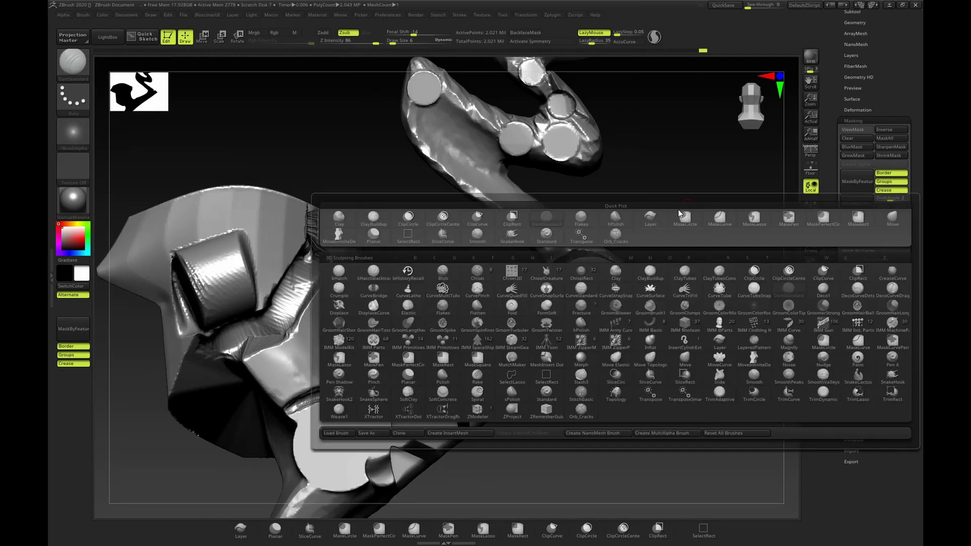
pyautogui.click(672, 221)
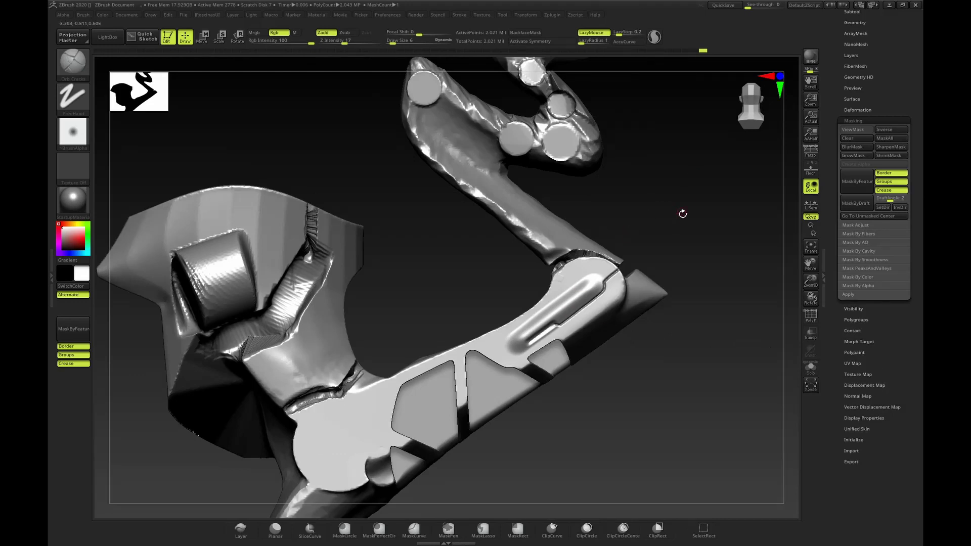
pyautogui.keyDown('ctrl'); pyautogui.moveTo(682, 213); pyautogui.dragTo(627, 279, button='right'); pyautogui.keyUp('ctrl')
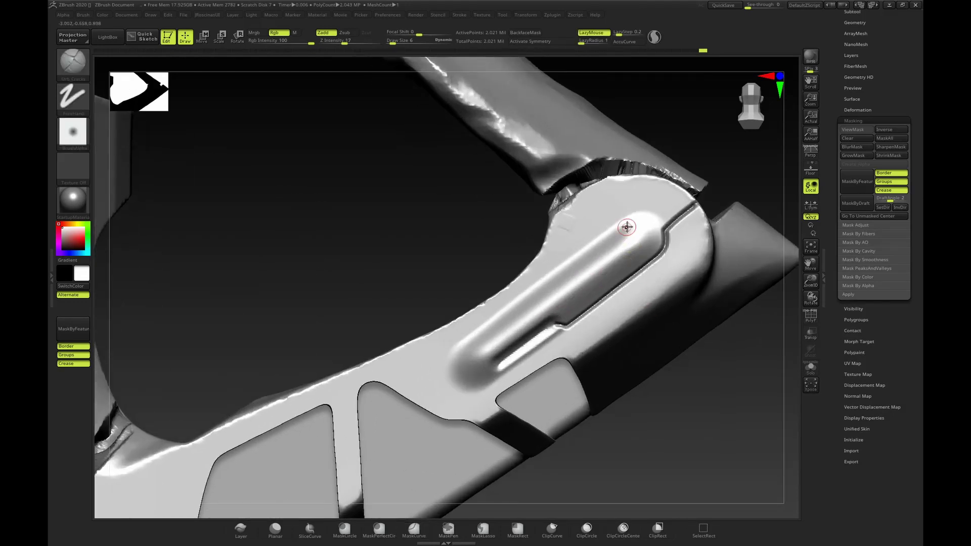
pyautogui.click(373, 42)
pyautogui.press('s')
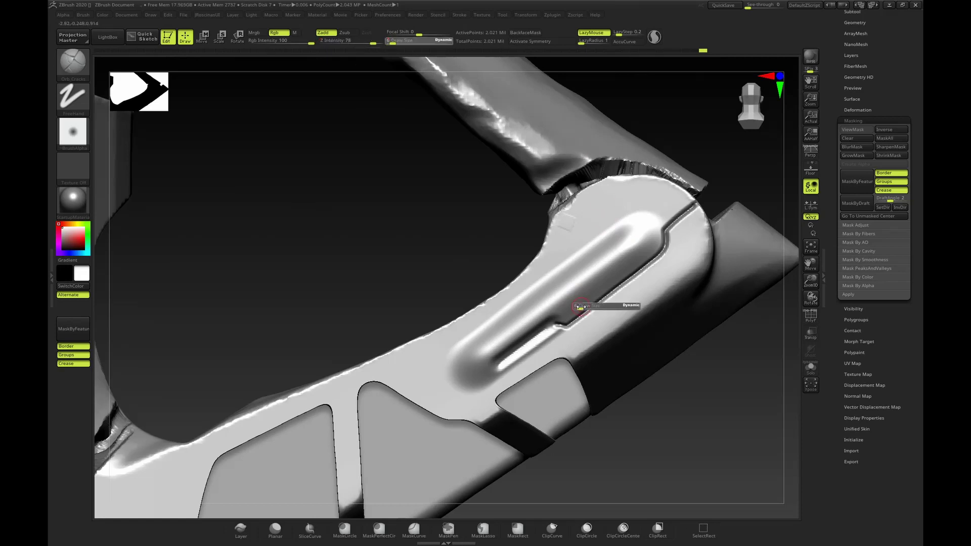
pyautogui.moveTo(553, 314); pyautogui.dragTo(578, 296)
pyautogui.hotkey('ctrl', 'z')
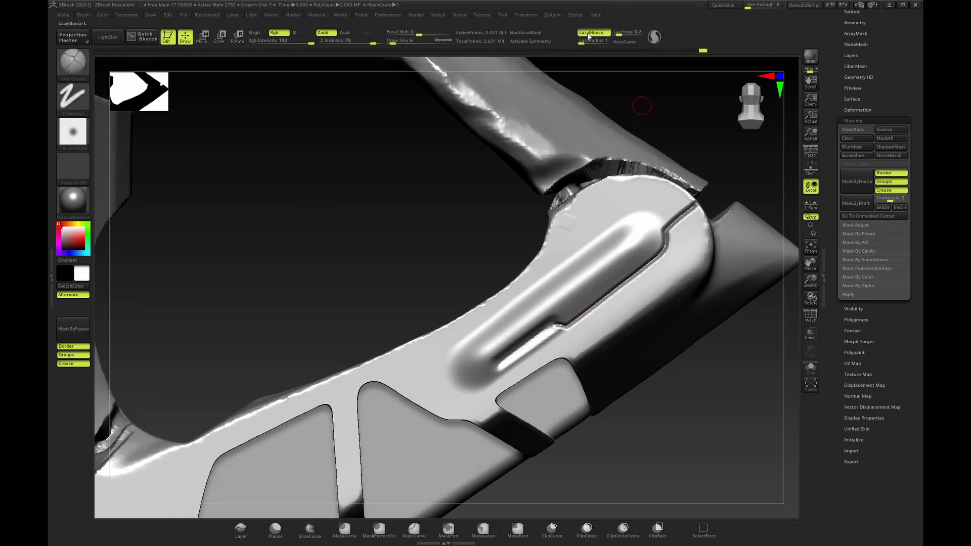
pyautogui.moveTo(523, 319)
pyautogui.mouseDown()
pyautogui.moveTo(607, 268)
pyautogui.moveTo(676, 258)
pyautogui.mouseUp()
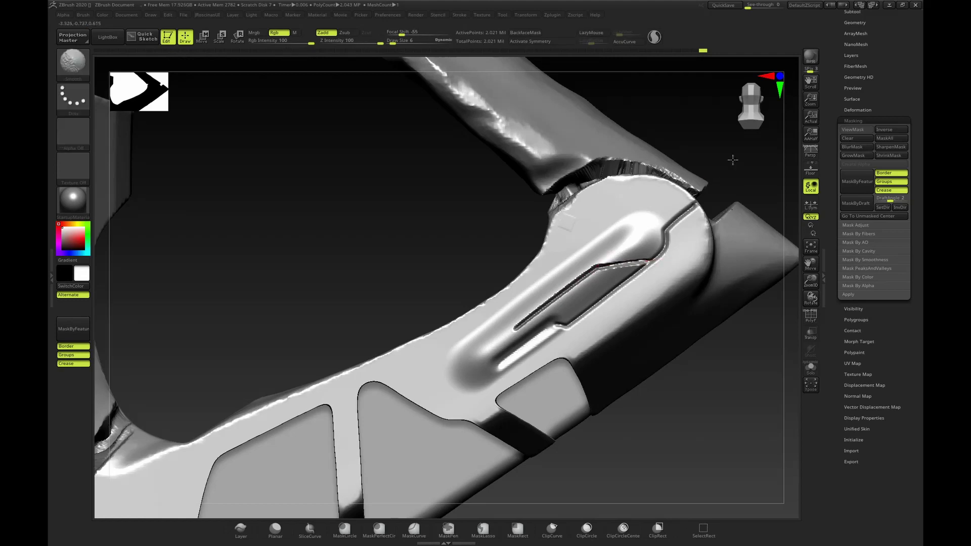
# Carve an angular outline beside the rounded strip to the elbow's edge with the Chisel brush's BrushTip 2 at size 5, replacing the first stroke.
pyautogui.moveTo(733, 159)
pyautogui.keyDown('ctrl'); pyautogui.mouseDown(button='right')
pyautogui.moveTo(685, 139)
pyautogui.moveTo(676, 190)
pyautogui.mouseUp(button='right'); pyautogui.keyUp('ctrl')
pyautogui.press('b')
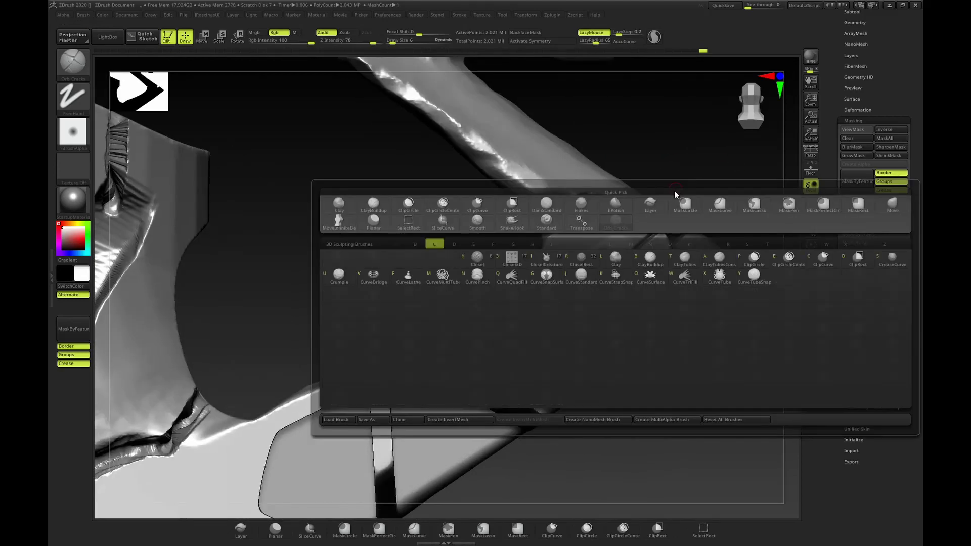
pyautogui.click(485, 253)
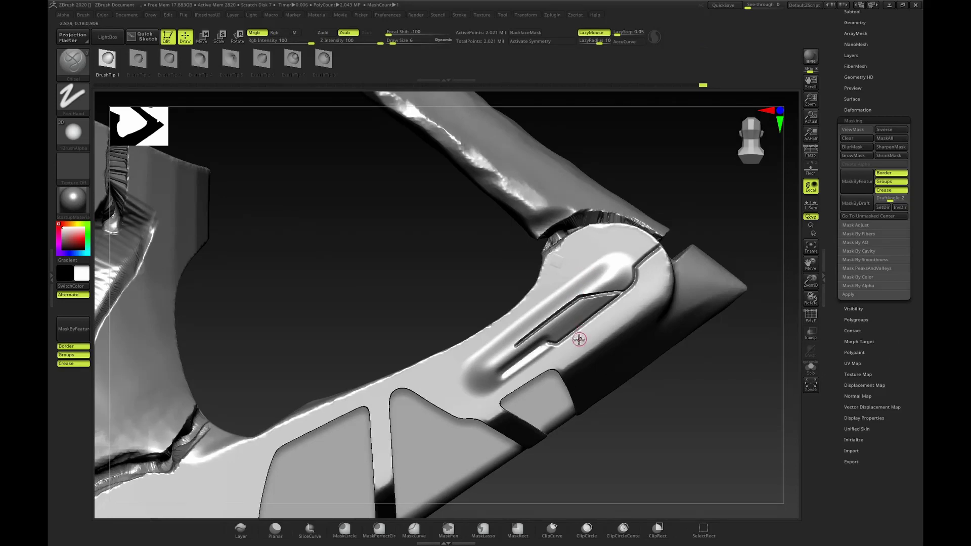
pyautogui.press('s')
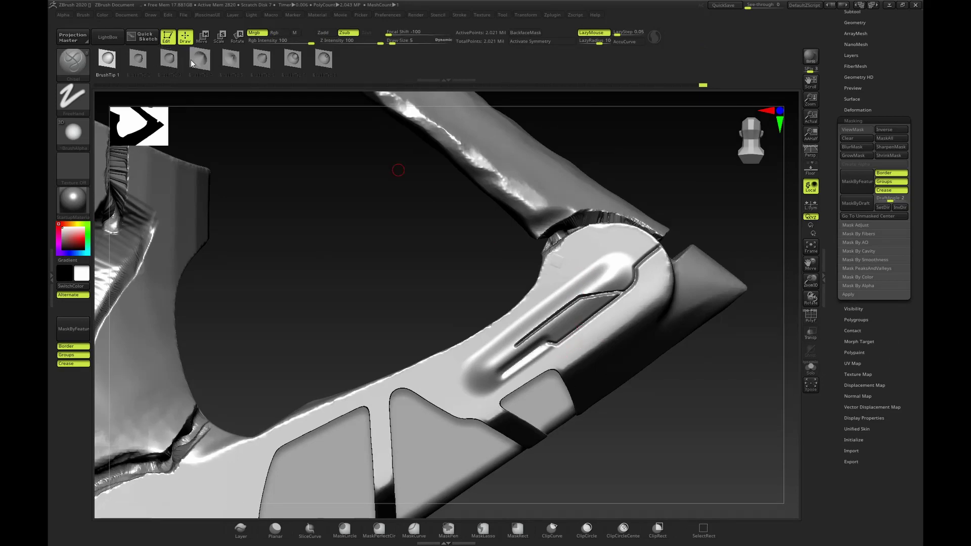
pyautogui.click(137, 59)
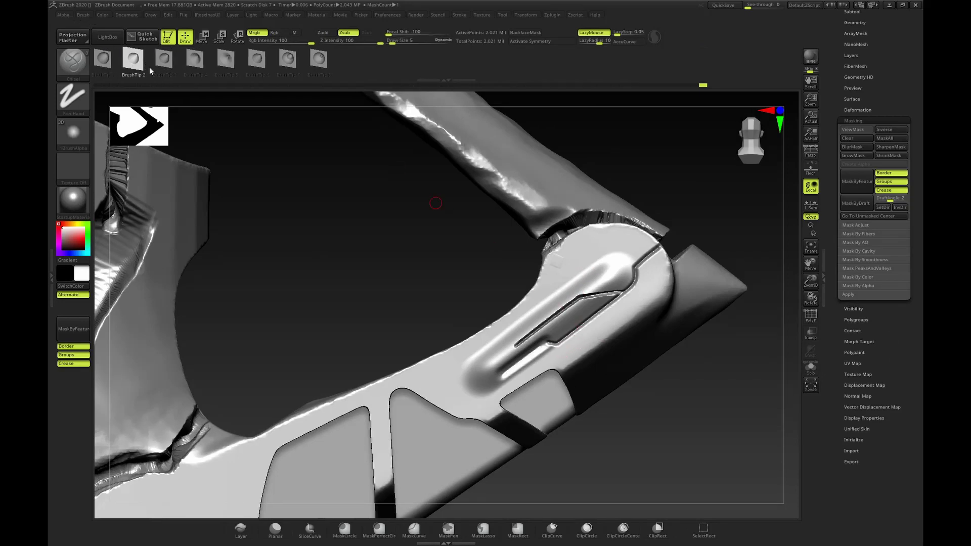
pyautogui.moveTo(572, 350); pyautogui.dragTo(686, 263)
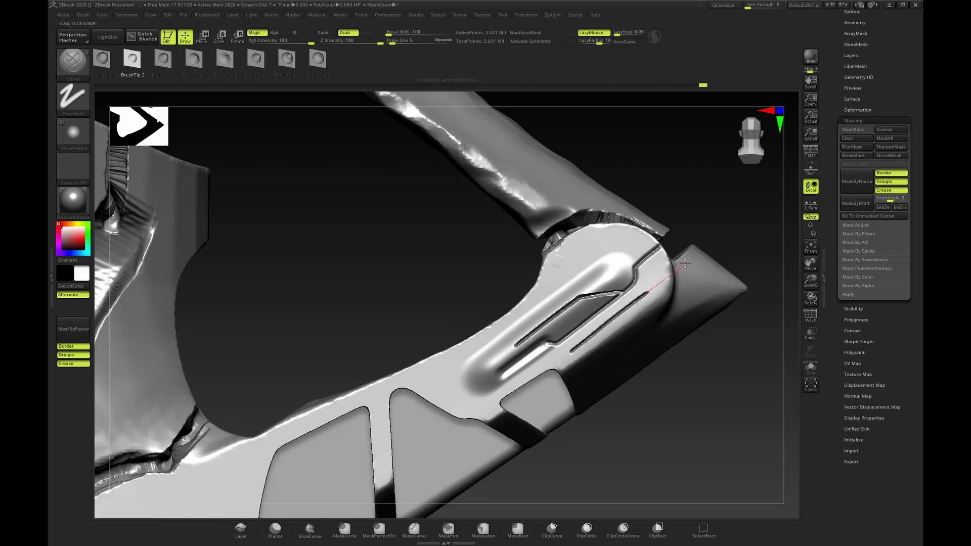
pyautogui.hotkey('ctrl', 'z')
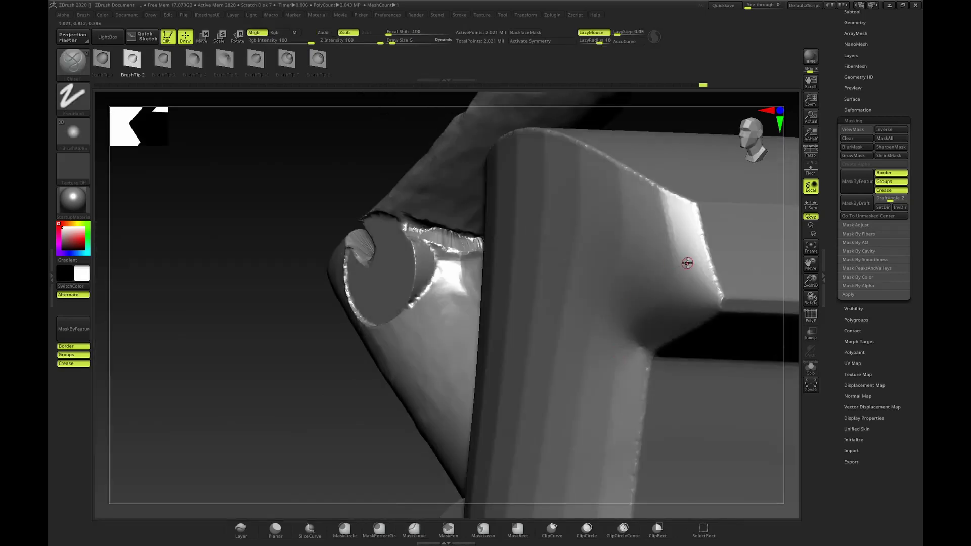
pyautogui.moveTo(408, 455)
pyautogui.mouseDown()
pyautogui.moveTo(514, 430)
pyautogui.moveTo(505, 353)
pyautogui.moveTo(551, 353)
pyautogui.moveTo(598, 293)
pyautogui.moveTo(586, 257)
pyautogui.moveTo(602, 264)
pyautogui.moveTo(620, 249)
pyautogui.mouseUp()
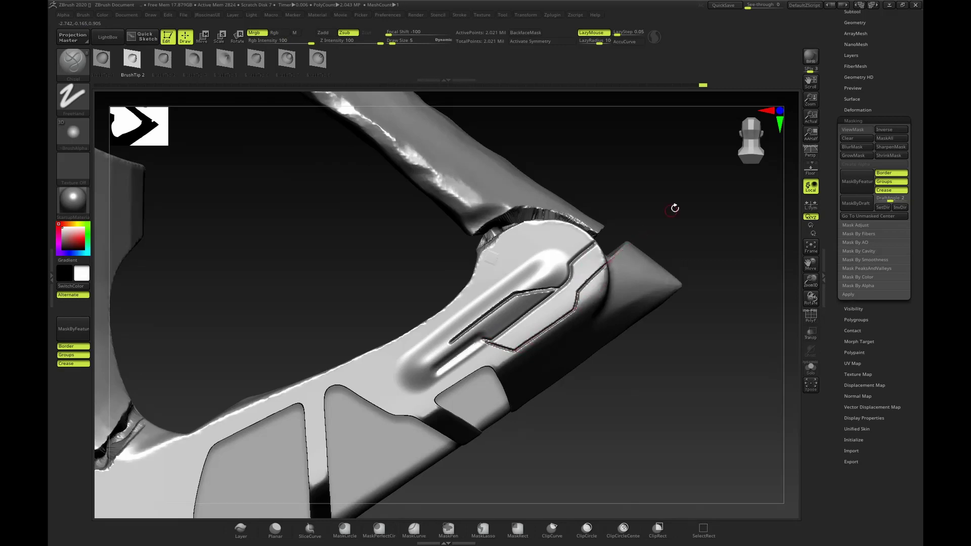
pyautogui.keyDown('alt'); pyautogui.moveTo(720, 188); pyautogui.dragTo(695, 187); pyautogui.keyUp('alt')
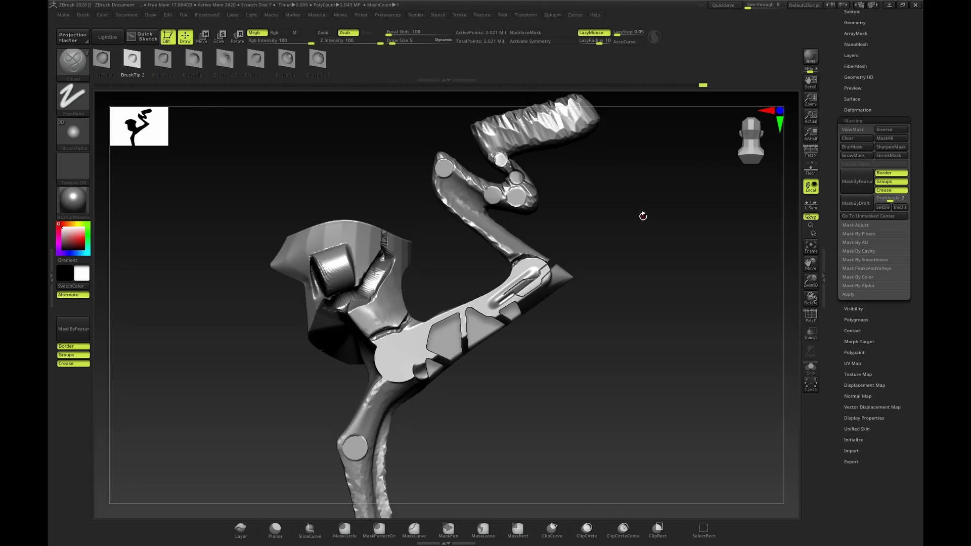
# Draw thin curved cables from the arm's upper edge to the next limb segment with CurveTube at size 7, undoing the oversized first tube.
pyautogui.press('b')
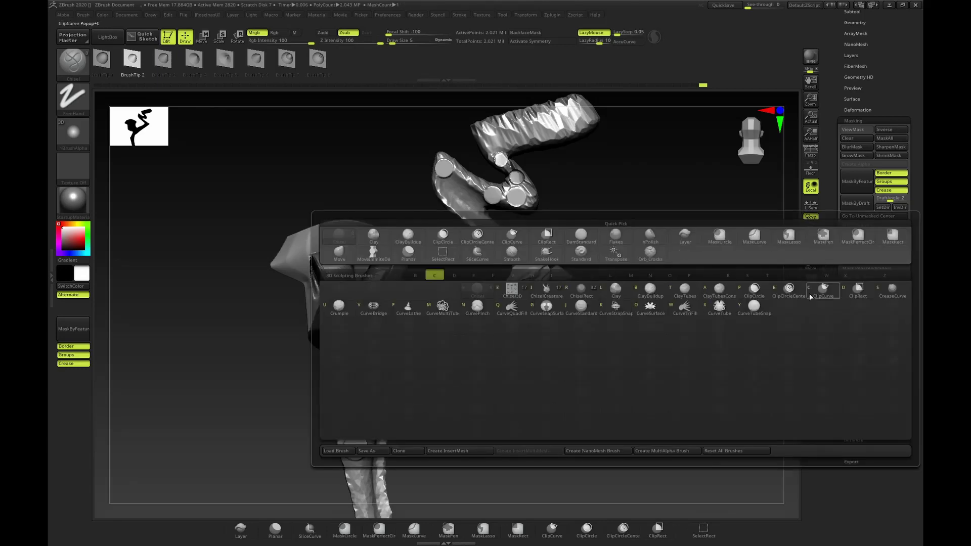
pyautogui.click(720, 306)
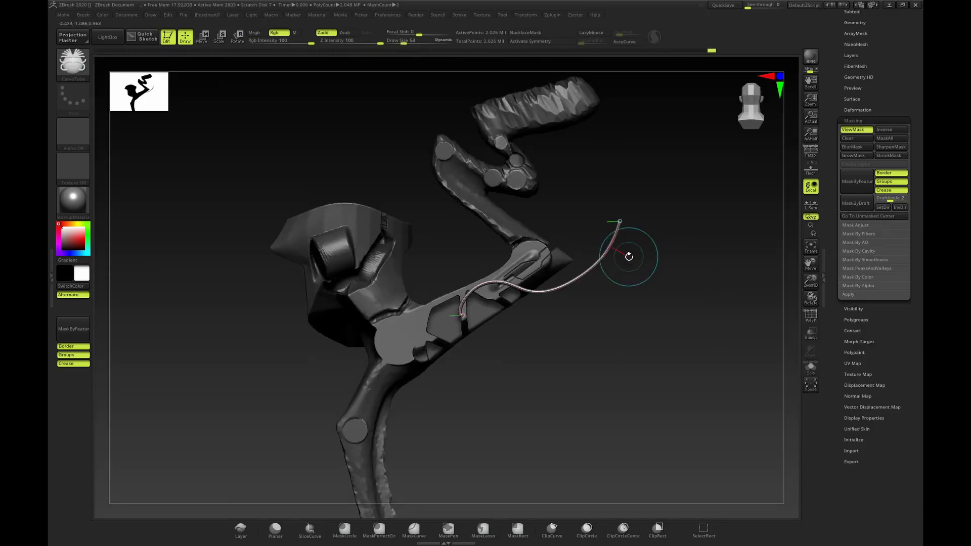
pyautogui.hotkey('ctrl', 'z')
pyautogui.press('s')
pyautogui.moveTo(493, 257); pyautogui.dragTo(496, 257)
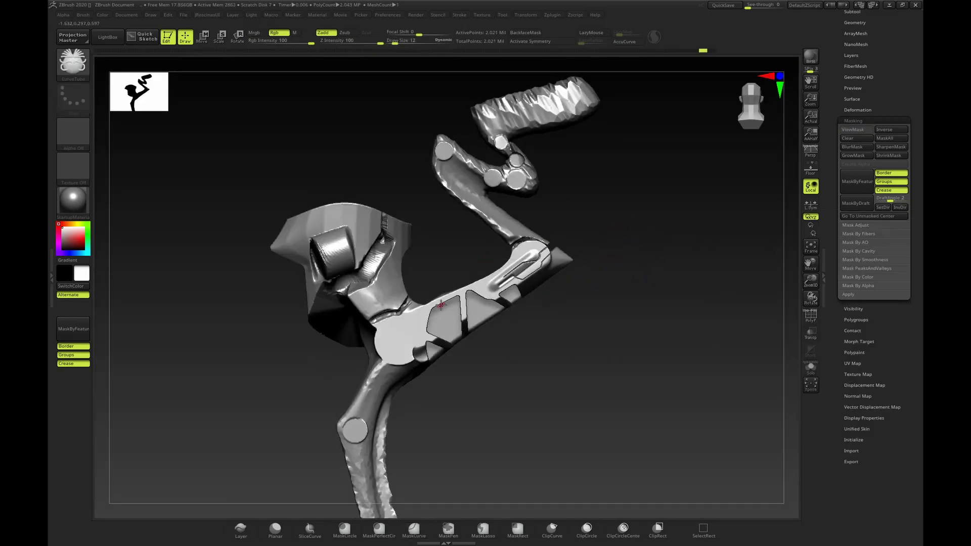
pyautogui.moveTo(441, 305)
pyautogui.mouseDown()
pyautogui.moveTo(468, 187)
pyautogui.moveTo(454, 200)
pyautogui.mouseUp()
pyautogui.press('s')
pyautogui.moveTo(441, 299); pyautogui.dragTo(440, 299)
pyautogui.moveTo(422, 309)
pyautogui.mouseDown()
pyautogui.moveTo(501, 251)
pyautogui.moveTo(461, 193)
pyautogui.mouseUp()
pyautogui.click(532, 257)
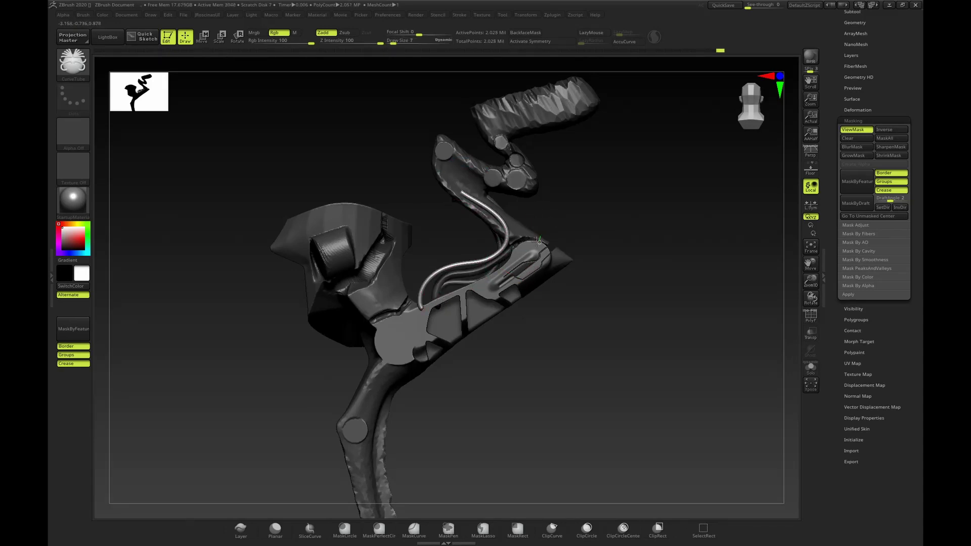
# Draw winding size 7 tubes from the elbow to the round upper joint, shaping them around the limb and undoing unwanted changes.
pyautogui.moveTo(600, 219); pyautogui.dragTo(565, 261)
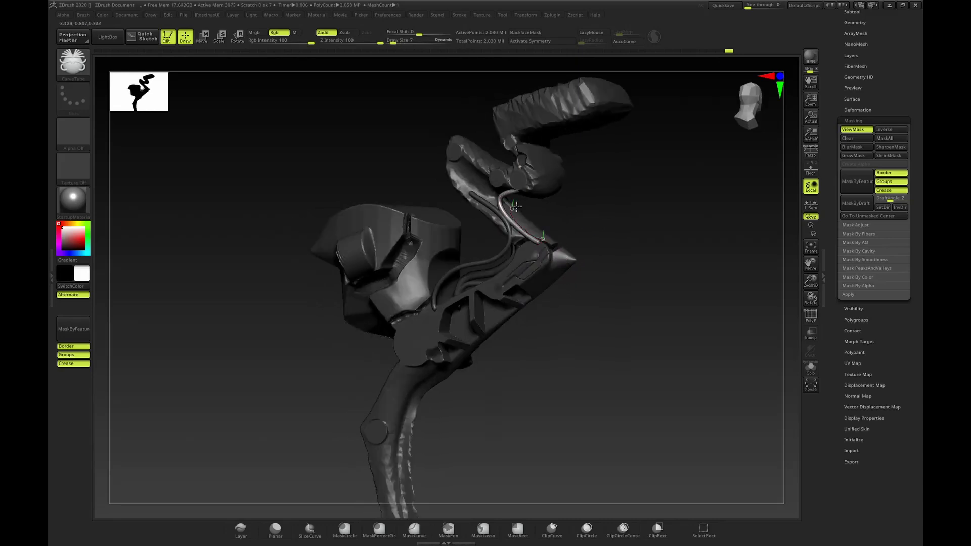
pyautogui.moveTo(516, 207); pyautogui.dragTo(524, 159)
pyautogui.moveTo(615, 228); pyautogui.dragTo(568, 255)
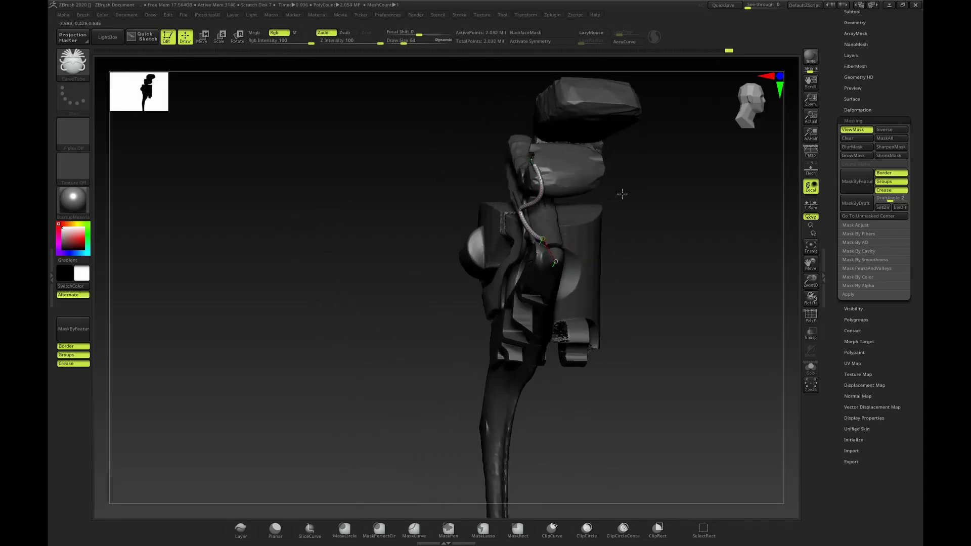
pyautogui.click(642, 192)
pyautogui.moveTo(636, 192); pyautogui.dragTo(554, 236)
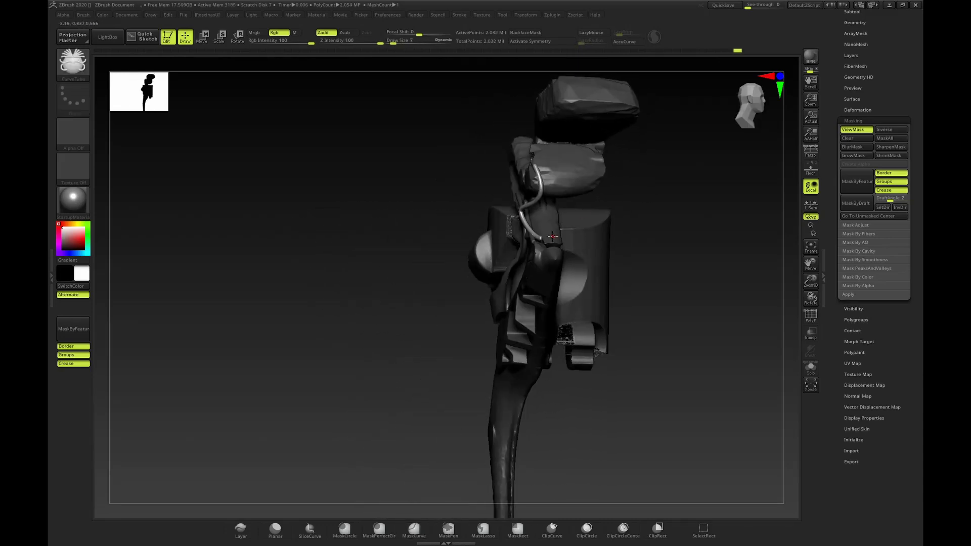
pyautogui.moveTo(572, 165); pyautogui.dragTo(572, 165)
pyautogui.moveTo(627, 205); pyautogui.dragTo(655, 210)
pyautogui.hotkey('ctrl', 'z')
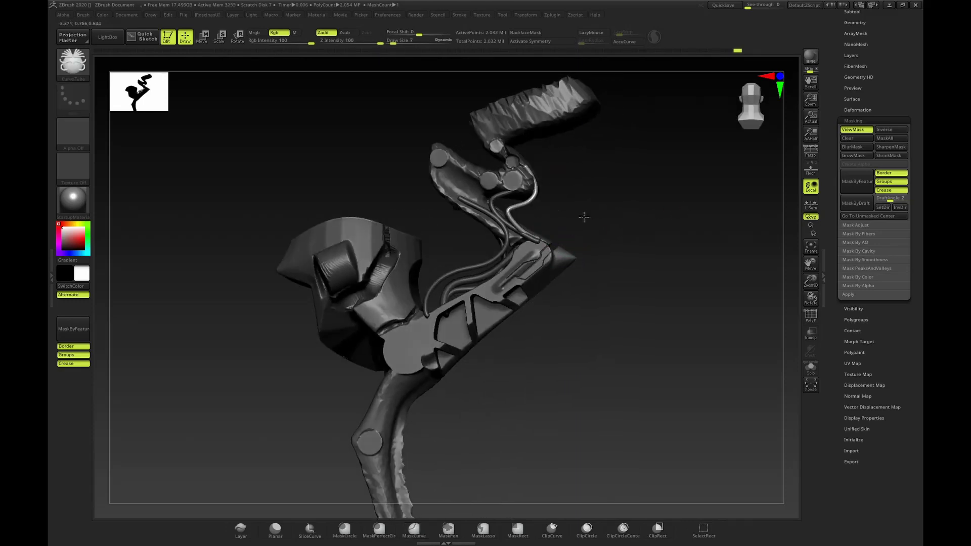
pyautogui.moveTo(583, 217); pyautogui.dragTo(555, 217)
pyautogui.hotkey('ctrl', 'z')
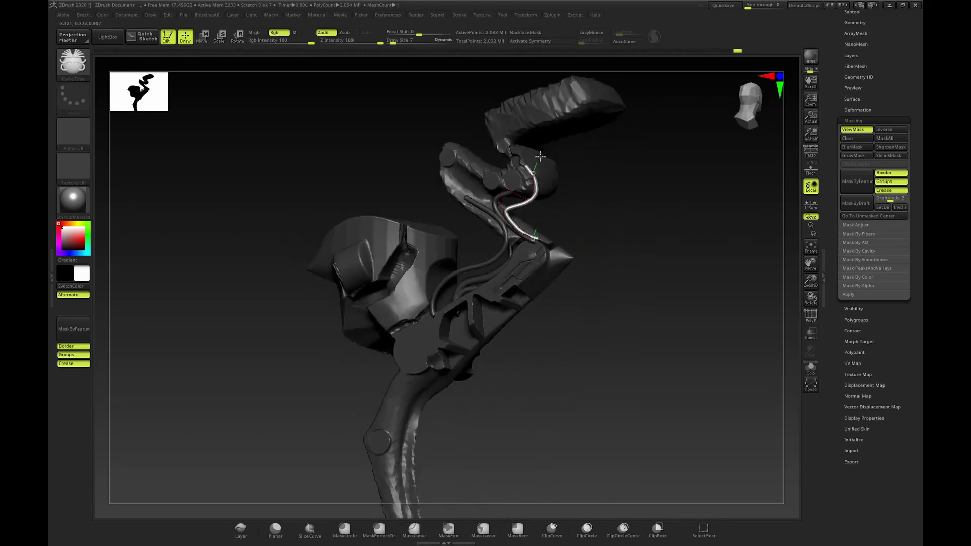
pyautogui.moveTo(540, 156); pyautogui.dragTo(563, 265)
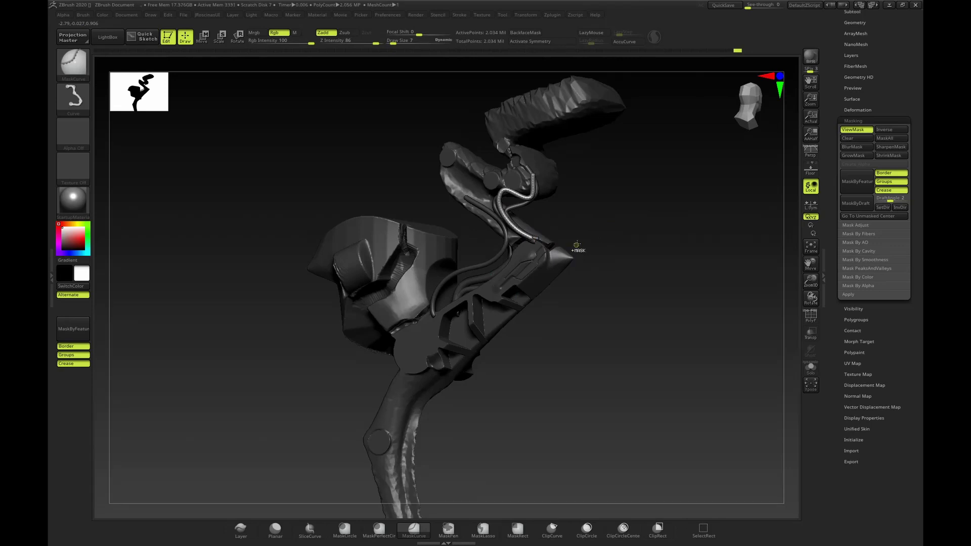
# Clear the mask and hide each of the cable tubes so only the main body is shown.
pyautogui.keyDown('ctrl'); pyautogui.moveTo(611, 245); pyautogui.dragTo(626, 263); pyautogui.keyUp('ctrl')
pyautogui.keyDown('shift'); pyautogui.moveTo(588, 210); pyautogui.dragTo(597, 210); pyautogui.keyUp('shift')
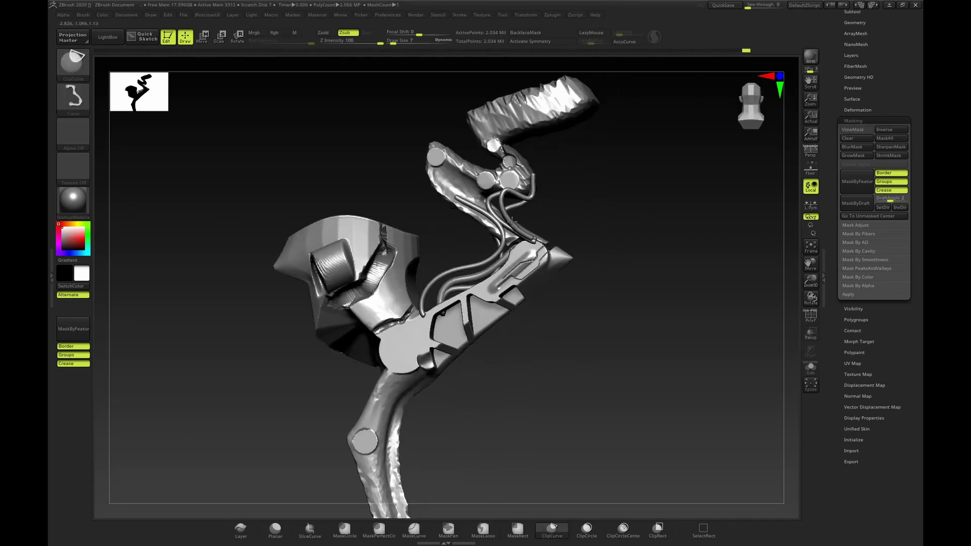
pyautogui.keyDown('ctrl'); pyautogui.keyDown('shift'); pyautogui.click(522, 230); pyautogui.keyUp('shift'); pyautogui.keyUp('ctrl')
pyautogui.keyDown('ctrl'); pyautogui.keyDown('shift'); pyautogui.click(522, 231); pyautogui.keyUp('shift'); pyautogui.keyUp('ctrl')
pyautogui.keyDown('ctrl'); pyautogui.keyDown('shift'); pyautogui.click(512, 229); pyautogui.keyUp('shift'); pyautogui.keyUp('ctrl')
pyautogui.keyDown('ctrl'); pyautogui.keyDown('shift'); pyautogui.click(508, 228); pyautogui.keyUp('shift'); pyautogui.keyUp('ctrl')
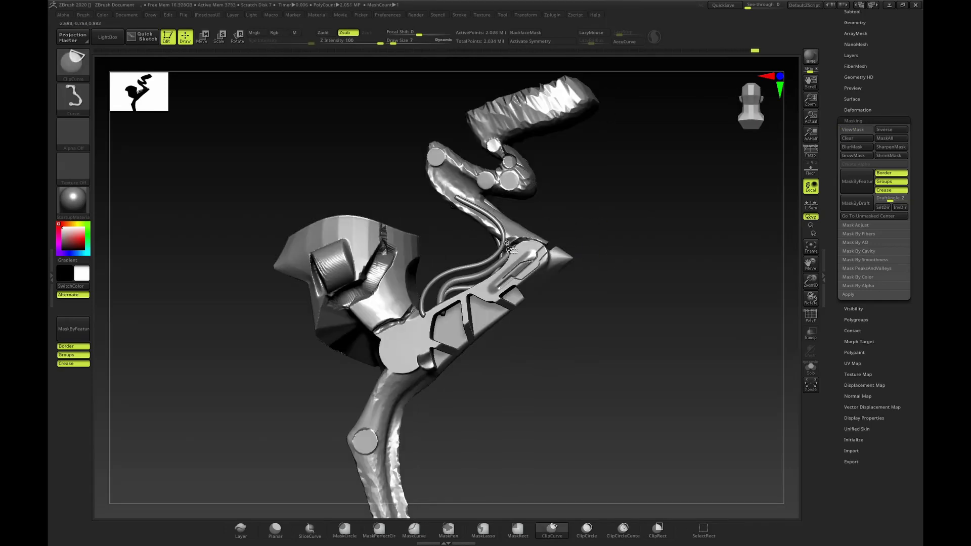
pyautogui.keyDown('ctrl'); pyautogui.keyDown('shift'); pyautogui.click(501, 260); pyautogui.keyUp('shift'); pyautogui.keyUp('ctrl')
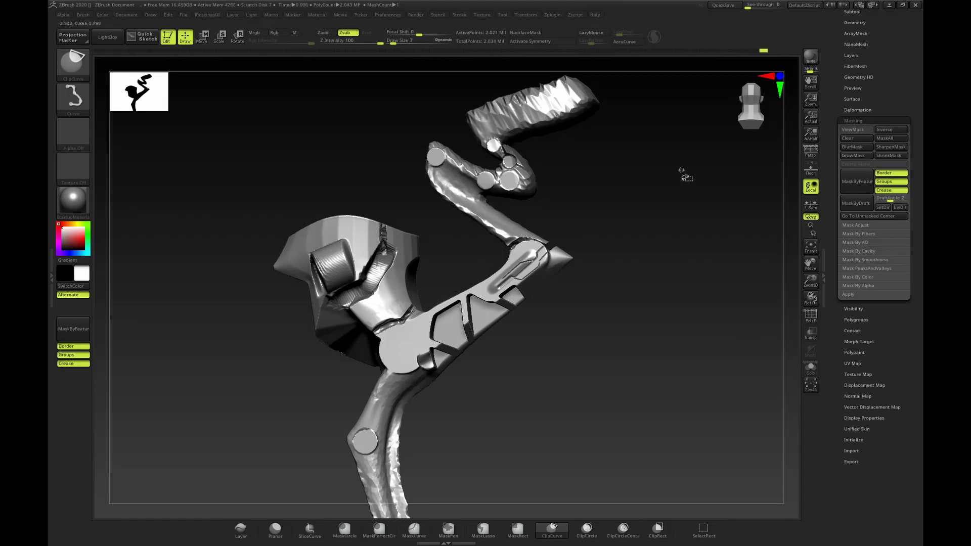
# Invert the visibility, show the whole model again and mask the main body, leaving only the cable tubes unmasked.
pyautogui.keyDown('ctrl'); pyautogui.keyDown('shift'); pyautogui.moveTo(672, 217); pyautogui.dragTo(704, 218); pyautogui.keyUp('shift'); pyautogui.keyUp('ctrl')
pyautogui.keyDown('ctrl'); pyautogui.click(685, 234); pyautogui.keyUp('ctrl')
pyautogui.keyDown('ctrl'); pyautogui.keyDown('shift'); pyautogui.click(687, 230); pyautogui.keyUp('shift'); pyautogui.keyUp('ctrl')
pyautogui.keyDown('ctrl'); pyautogui.click(686, 223); pyautogui.keyUp('ctrl')
# Shift the unmasked cable tubes slightly against the body with the Move gizmo, adjusting their position in two passes.
pyautogui.press('w')
pyautogui.moveTo(556, 166); pyautogui.dragTo(549, 168)
pyautogui.press('q')
pyautogui.keyDown('shift'); pyautogui.moveTo(607, 164); pyautogui.dragTo(620, 184); pyautogui.keyUp('shift')
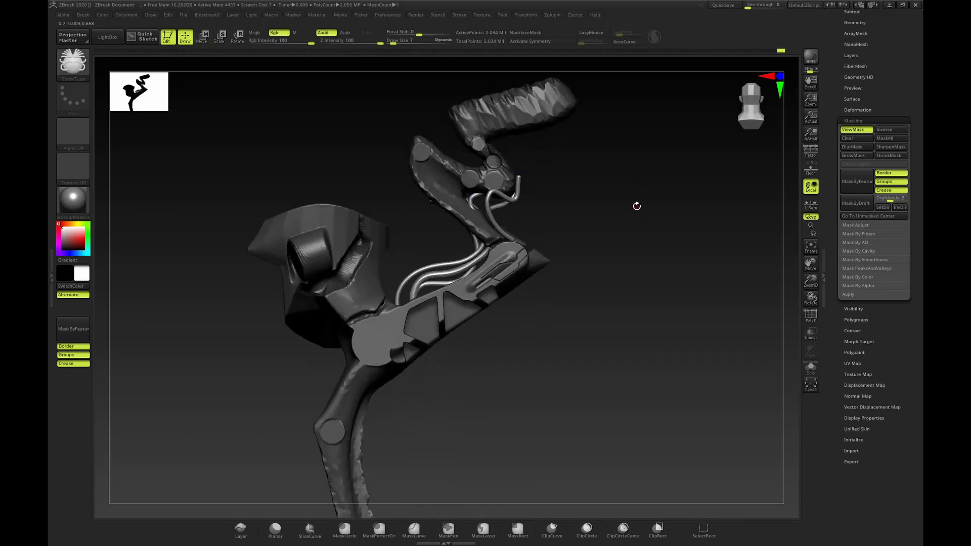
pyautogui.press('w')
pyautogui.moveTo(540, 133); pyautogui.dragTo(550, 133)
pyautogui.press('q')
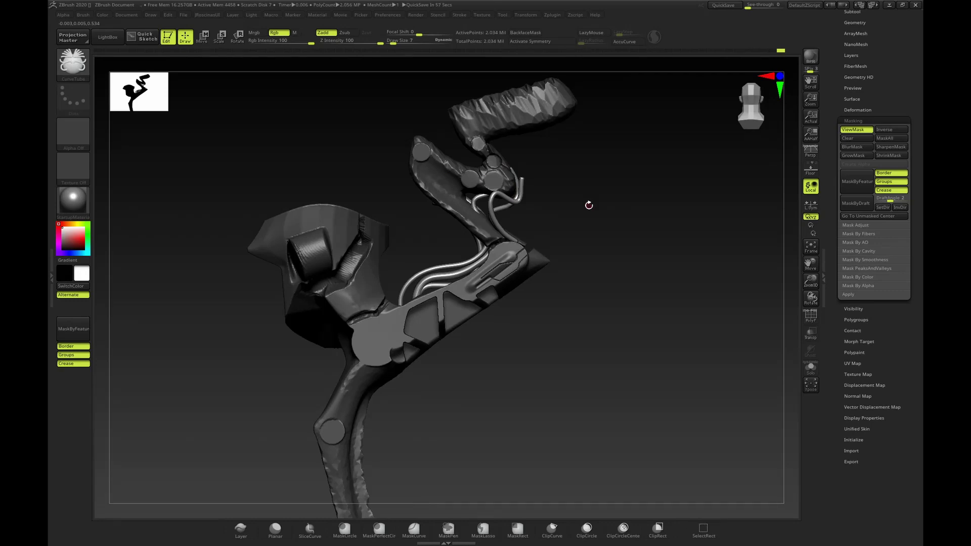
pyautogui.hotkey('ctrl', 'shift')
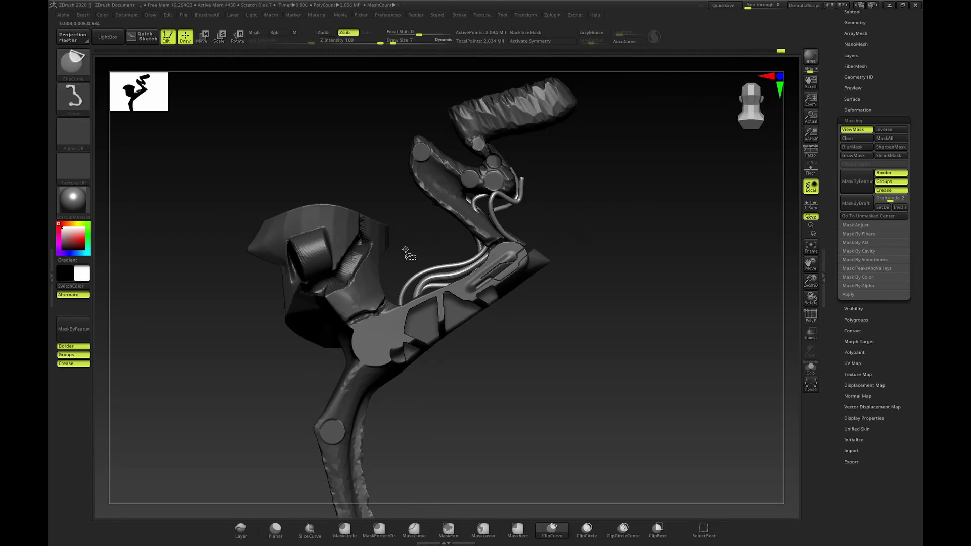
# Isolate the lower cable tubes briefly, show the whole model again and mask them with the body, leaving only the upper tubes unmasked.
pyautogui.moveTo(403, 247)
pyautogui.keyDown('ctrl'); pyautogui.keyDown('shift'); pyautogui.mouseDown()
pyautogui.moveTo(468, 349)
pyautogui.moveTo(458, 337)
pyautogui.moveTo(466, 326)
pyautogui.moveTo(457, 351)
pyautogui.moveTo(517, 270)
pyautogui.moveTo(464, 337)
pyautogui.moveTo(432, 358)
pyautogui.moveTo(444, 361)
pyautogui.moveTo(428, 332)
pyautogui.mouseUp(); pyautogui.keyUp('shift'); pyautogui.keyUp('ctrl')
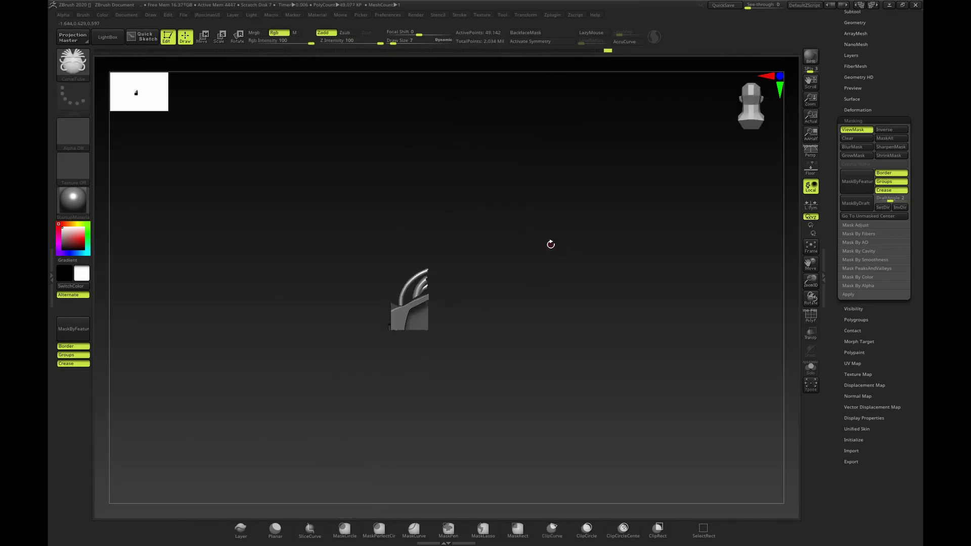
pyautogui.hotkey('ctrl', 'shift')
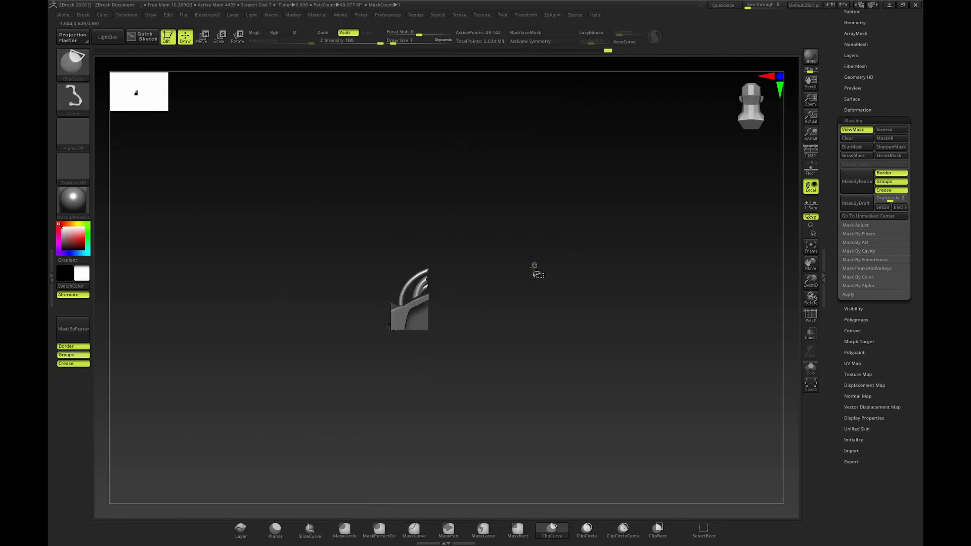
pyautogui.keyDown('ctrl'); pyautogui.keyDown('shift'); pyautogui.click(535, 269); pyautogui.keyUp('shift'); pyautogui.keyUp('ctrl')
pyautogui.moveTo(564, 217)
pyautogui.mouseDown()
pyautogui.moveTo(581, 228)
pyautogui.moveTo(492, 258)
pyautogui.mouseUp()
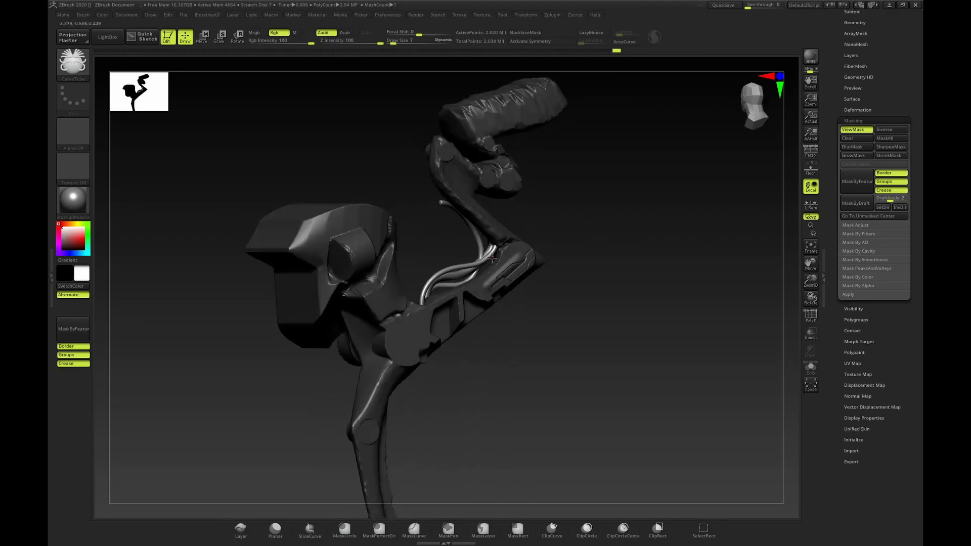
pyautogui.moveTo(581, 240); pyautogui.dragTo(560, 248)
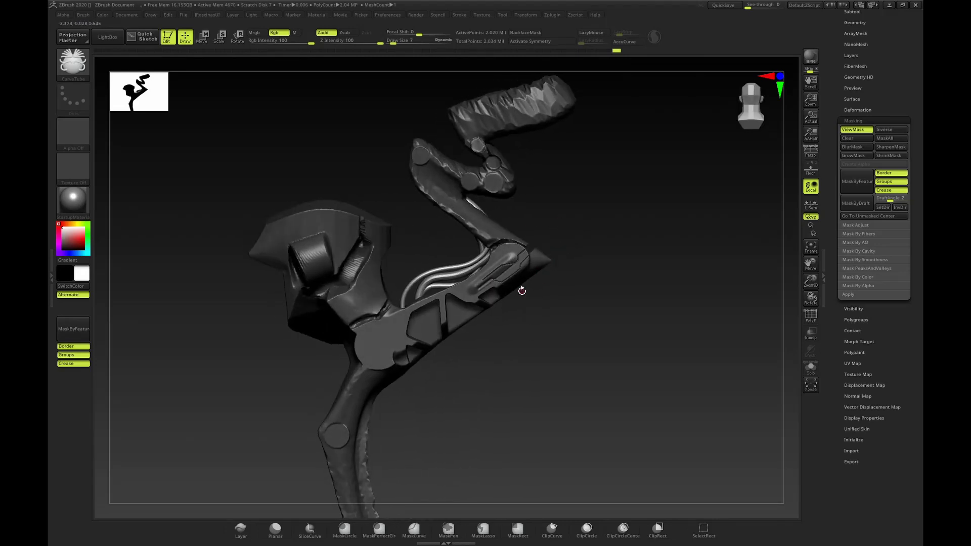
pyautogui.press('ctrl')
pyautogui.keyDown('ctrl'); pyautogui.click(552, 267); pyautogui.keyUp('ctrl')
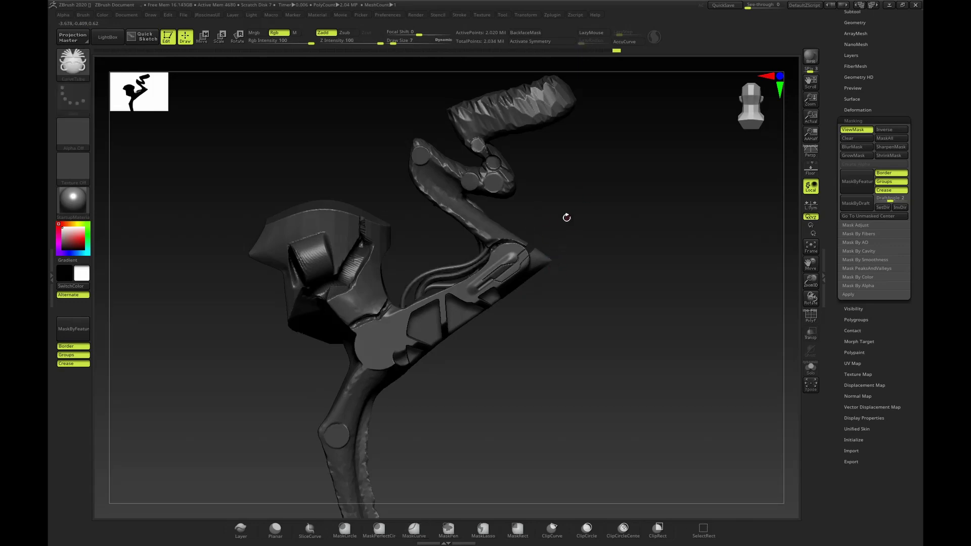
pyautogui.hotkey('ctrl', 'shift')
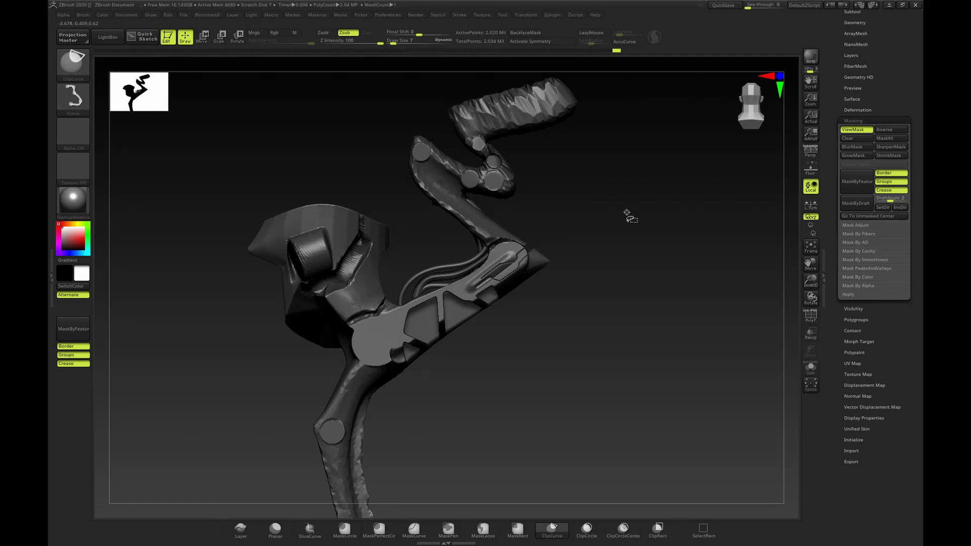
# Move the unmasked upper cable tubes out into the empty space beside the body.
pyautogui.press('w')
pyautogui.moveTo(605, 225)
pyautogui.mouseDown()
pyautogui.moveTo(585, 223)
pyautogui.moveTo(600, 214)
pyautogui.moveTo(592, 203)
pyautogui.mouseUp()
pyautogui.moveTo(548, 134); pyautogui.dragTo(680, 116)
pyautogui.press('q')
pyautogui.moveTo(690, 151); pyautogui.dragTo(666, 167)
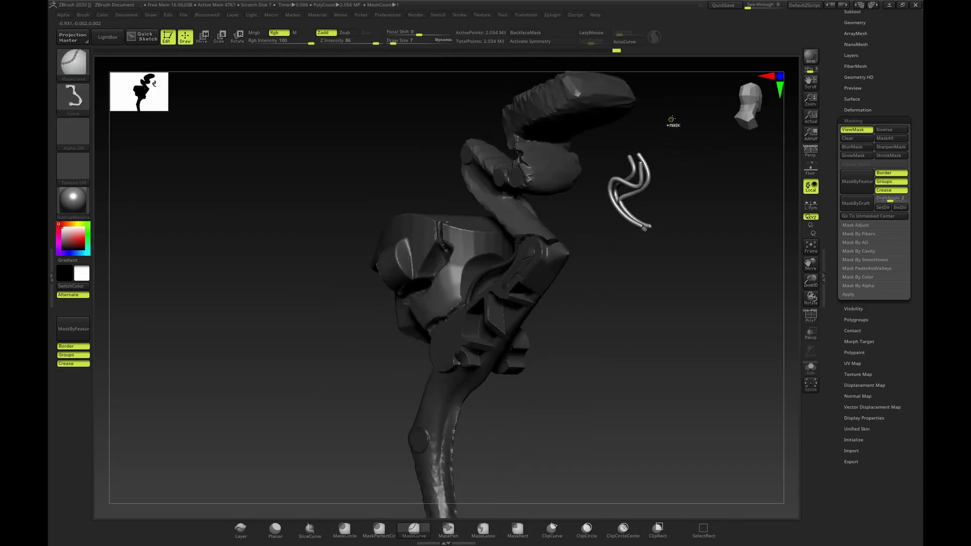
# Mask one of the detached tubes and move the other two down, away from it.
pyautogui.keyDown('ctrl'); pyautogui.moveTo(676, 122); pyautogui.dragTo(638, 158); pyautogui.keyUp('ctrl')
pyautogui.hotkey('ctrl', 'shift', 'a')
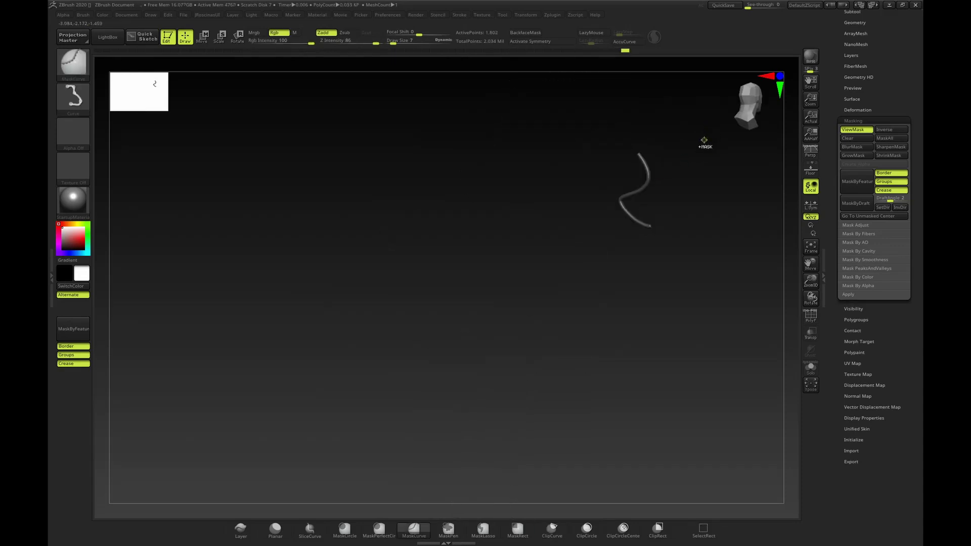
pyautogui.hotkey('ctrl', 'shift', 'i')
pyautogui.press('w')
pyautogui.moveTo(684, 120)
pyautogui.mouseDown()
pyautogui.moveTo(656, 165)
pyautogui.moveTo(679, 193)
pyautogui.moveTo(630, 240)
pyautogui.mouseUp()
pyautogui.press('q')
pyautogui.hotkey('ctrl', 'shift', 'a')
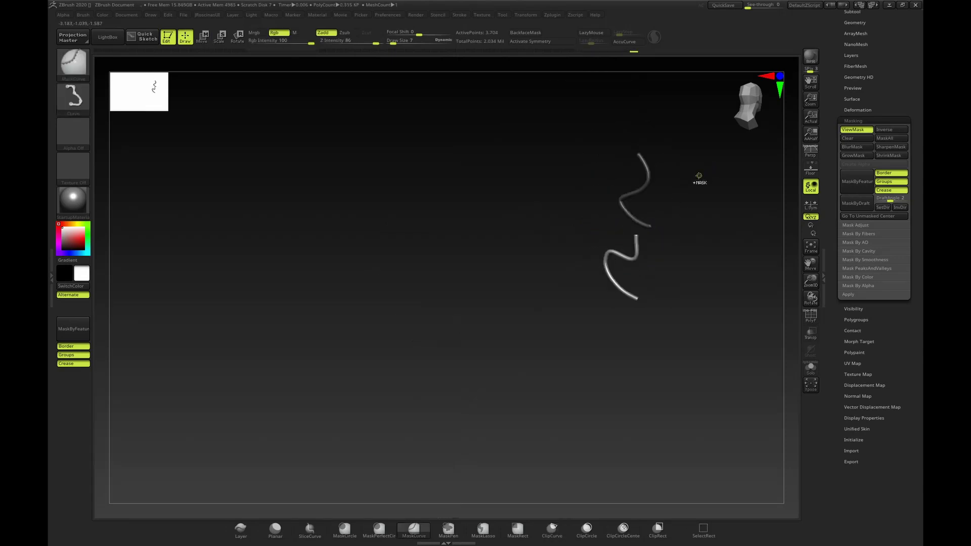
# Mask the second detached tube, show the whole model and move the third tube aside so all three are separated, turning off the mask display.
pyautogui.hotkey('ctrl', 'a')
pyautogui.keyDown('ctrl'); pyautogui.keyDown('shift'); pyautogui.click(709, 183); pyautogui.keyUp('shift'); pyautogui.keyUp('ctrl')
pyautogui.press('w')
pyautogui.moveTo(678, 195)
pyautogui.mouseDown()
pyautogui.moveTo(736, 202)
pyautogui.moveTo(716, 213)
pyautogui.moveTo(748, 186)
pyautogui.moveTo(717, 189)
pyautogui.mouseUp()
pyautogui.press('q')
pyautogui.hotkey('ctrl', 'h')
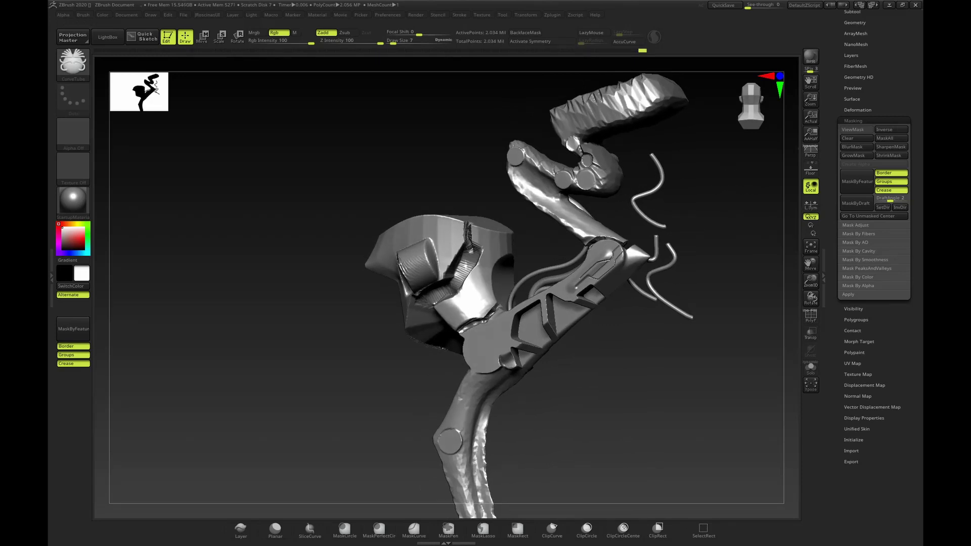
# Insert the Circular_13 part from the IMM ModelKit brush onto the flat top of the large upper body block.
pyautogui.press('b')
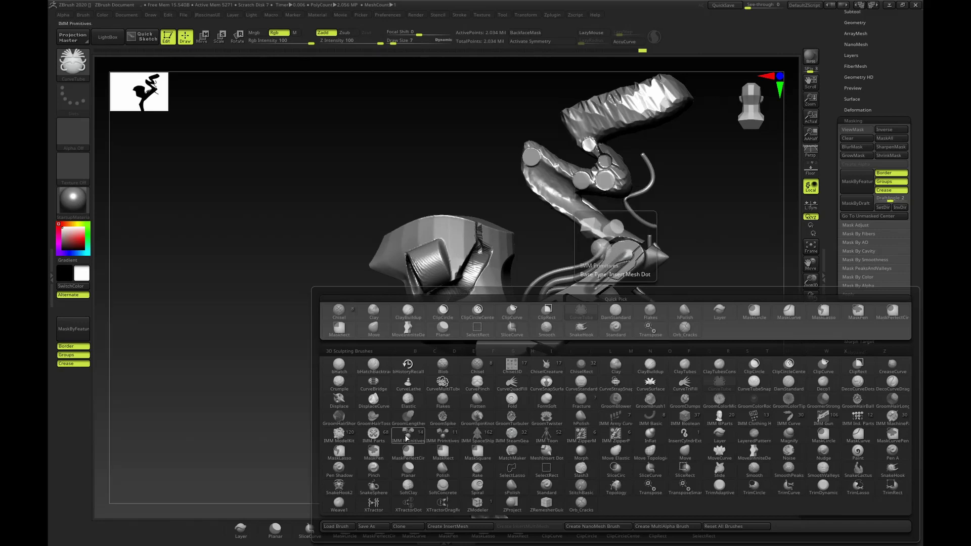
pyautogui.click(342, 438)
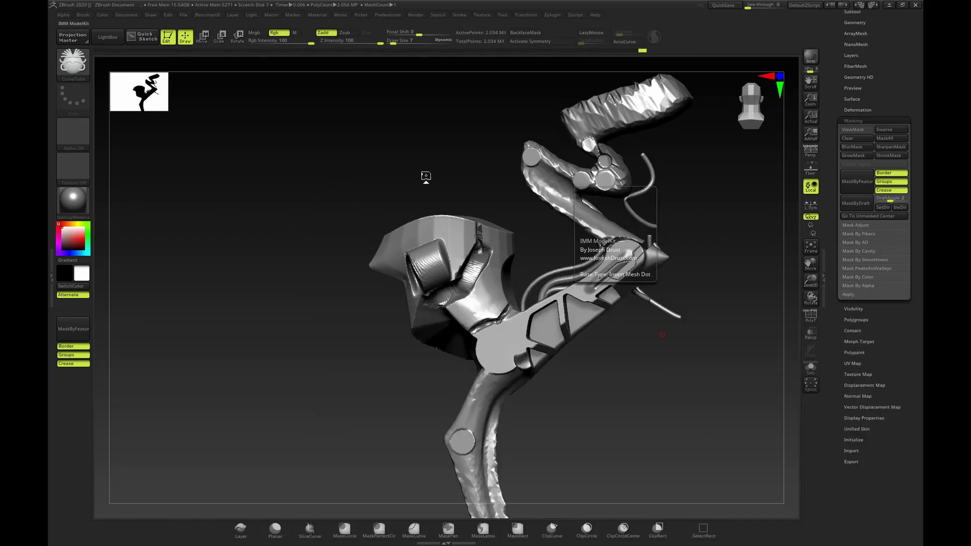
pyautogui.press('m')
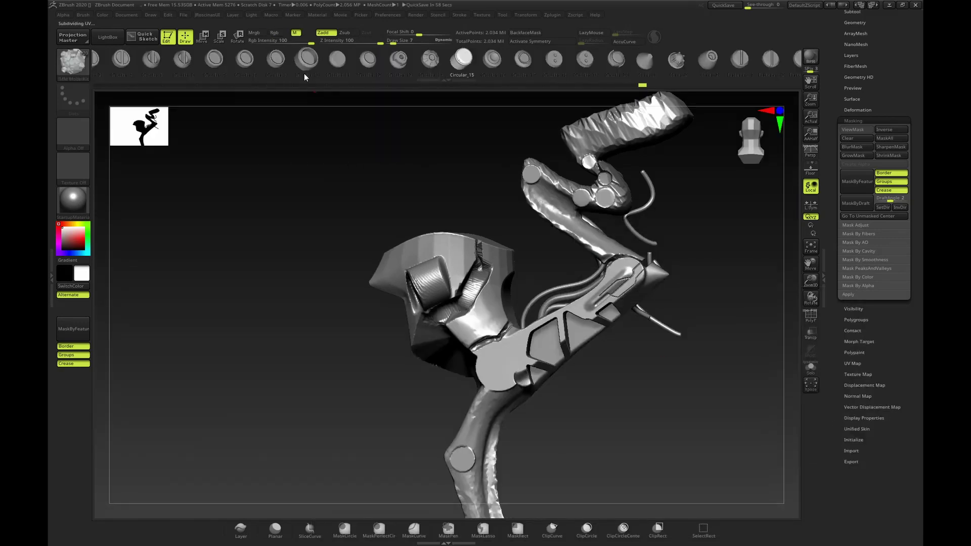
pyautogui.click(399, 62)
pyautogui.moveTo(457, 228); pyautogui.dragTo(460, 268, button='right')
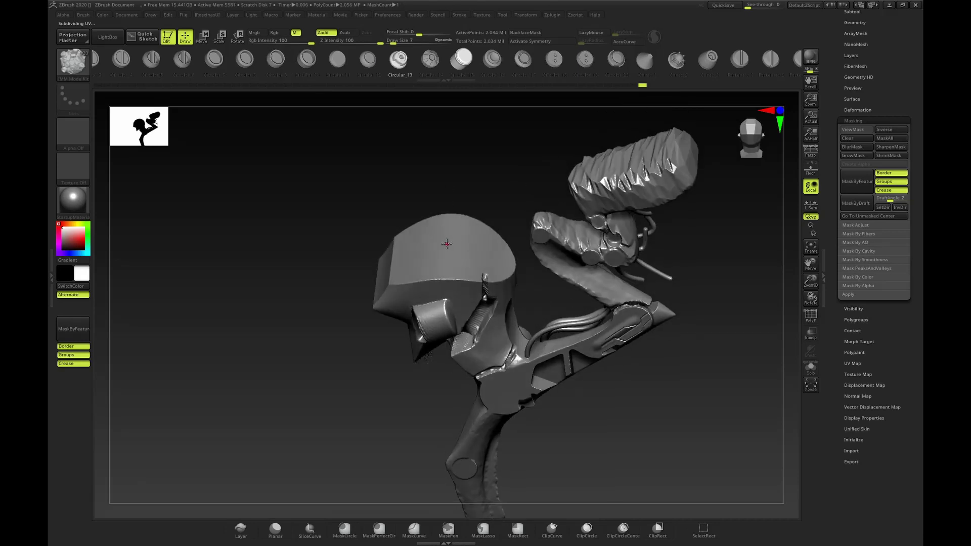
pyautogui.moveTo(447, 244); pyautogui.dragTo(479, 261)
pyautogui.moveTo(478, 175); pyautogui.dragTo(472, 137)
# Lower the inserted circular part into the top of the block with the Move gizmo and clear the mask.
pyautogui.press('w')
pyautogui.moveTo(450, 191); pyautogui.dragTo(449, 209)
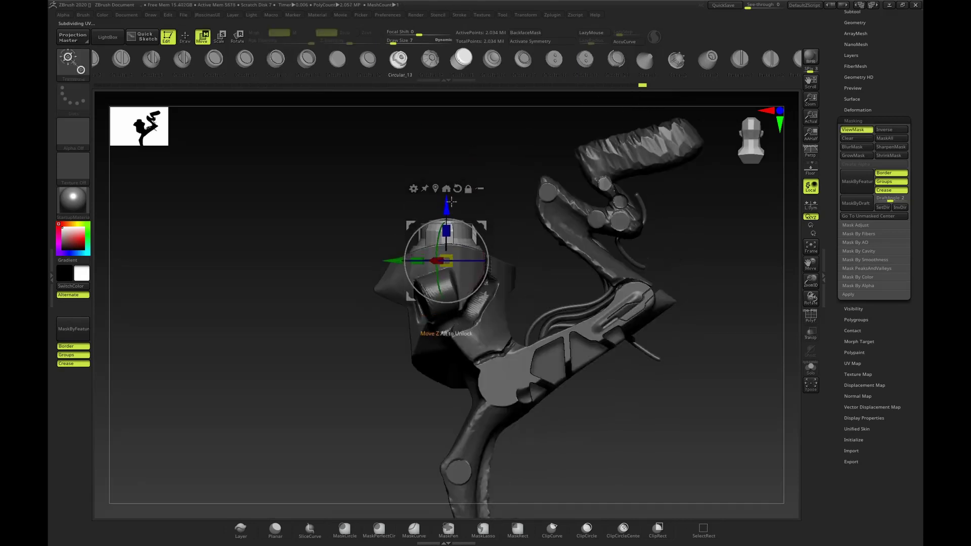
pyautogui.press('q')
pyautogui.keyDown('ctrl'); pyautogui.moveTo(465, 157); pyautogui.dragTo(475, 167); pyautogui.keyUp('ctrl')
pyautogui.moveTo(468, 165)
pyautogui.mouseDown()
pyautogui.moveTo(480, 169)
pyautogui.moveTo(468, 167)
pyautogui.mouseUp()
# Browse the undo history for the state before the elbow joint's panel lines, mark it as the recall source and return to the latest state.
pyautogui.press('b')
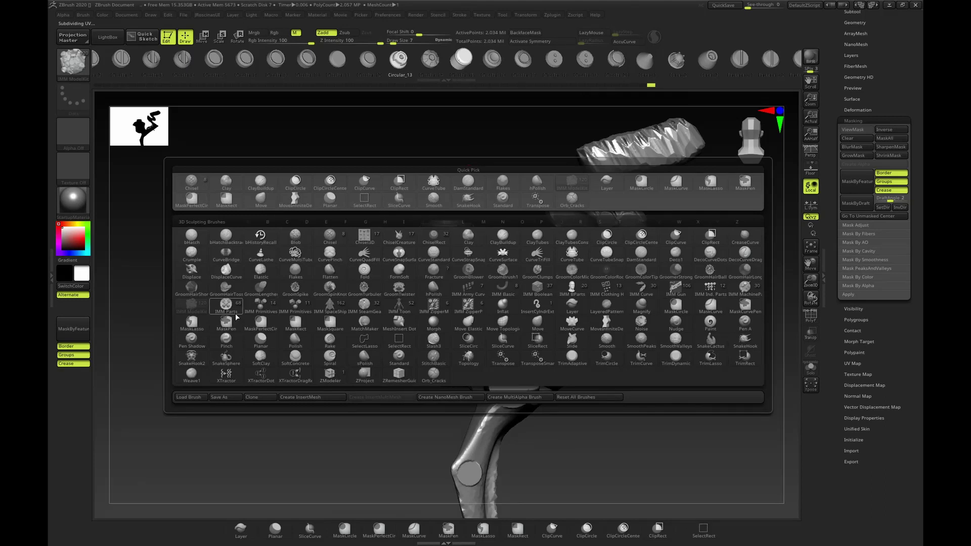
pyautogui.click(286, 311)
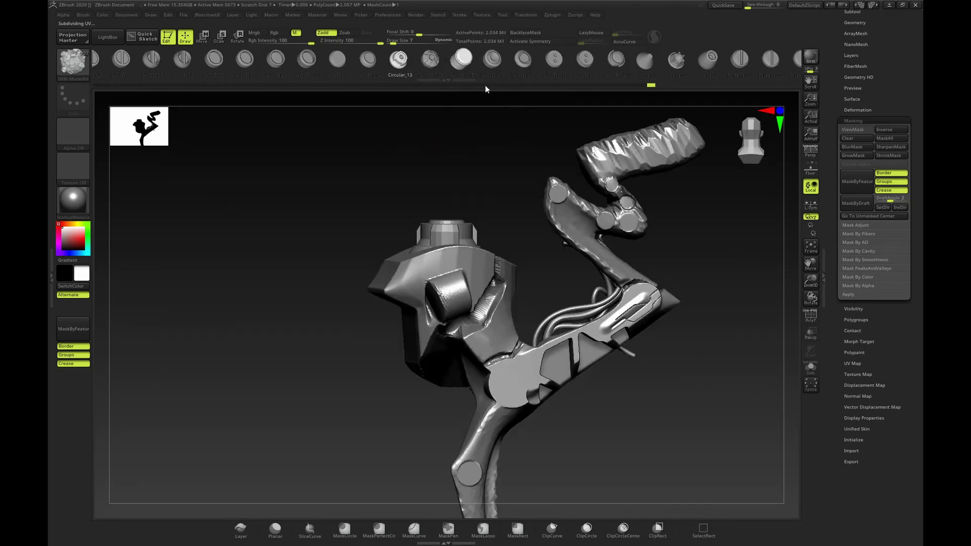
pyautogui.click(349, 85)
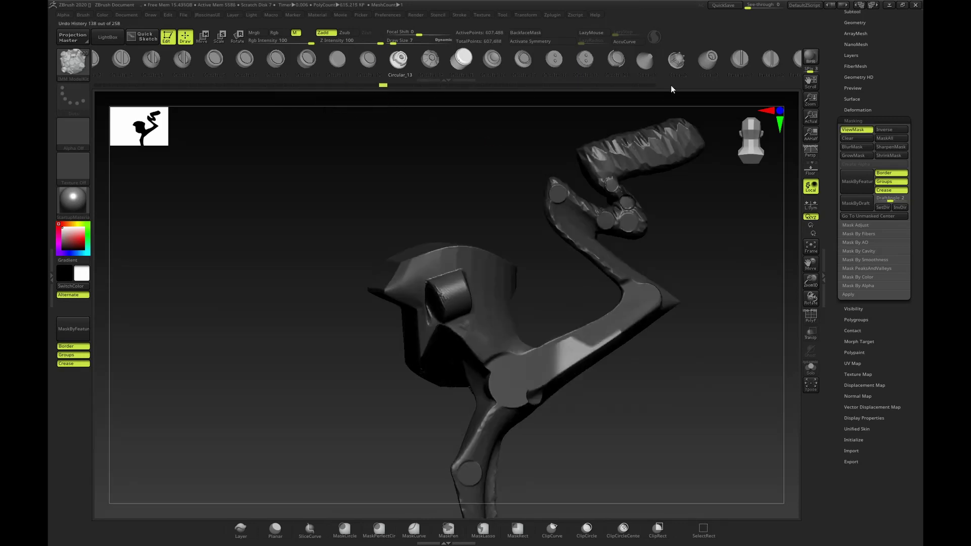
pyautogui.click(656, 84)
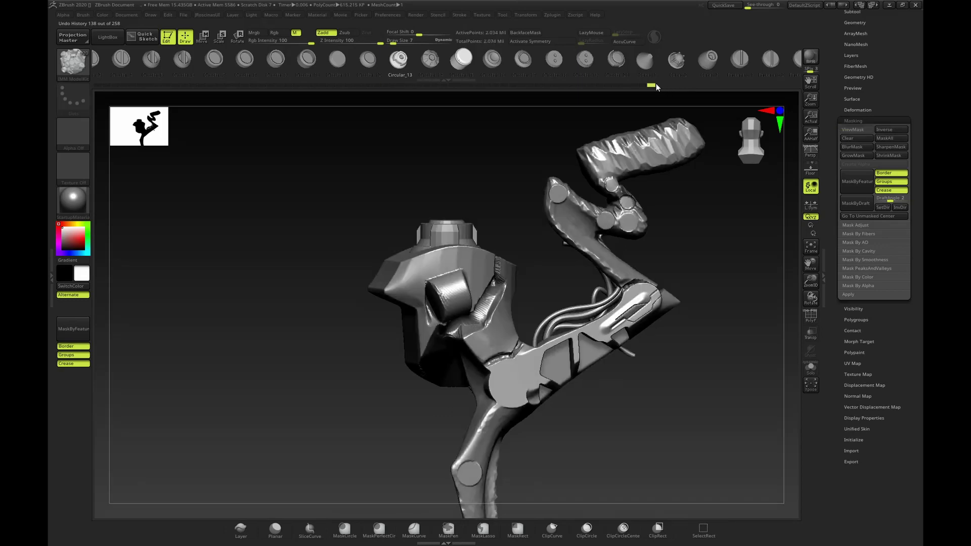
pyautogui.hotkey('ctrl', 'z')
pyautogui.hotkey('ctrl', 'z')
pyautogui.hotkey('ctrl', 'z')
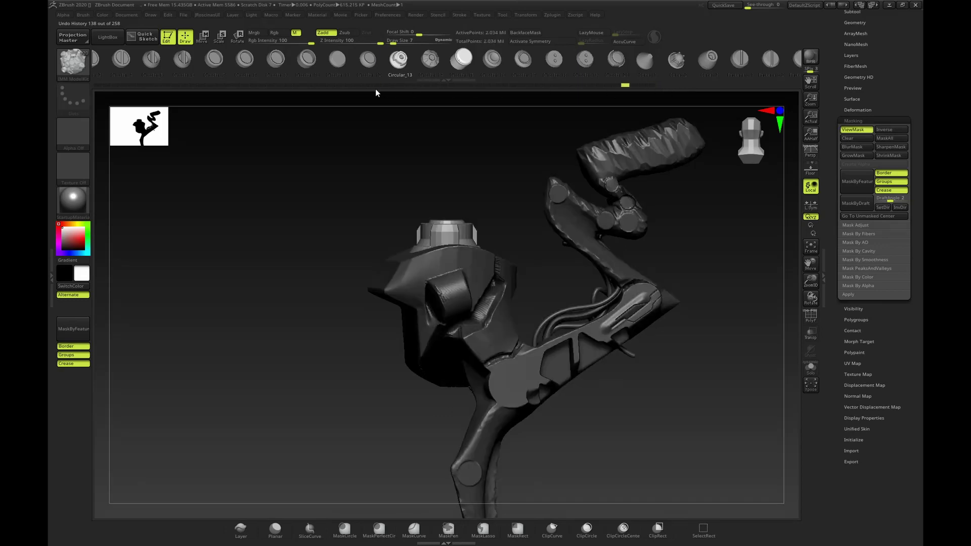
pyautogui.moveTo(375, 89)
pyautogui.mouseDown()
pyautogui.moveTo(332, 92)
pyautogui.moveTo(551, 90)
pyautogui.mouseUp()
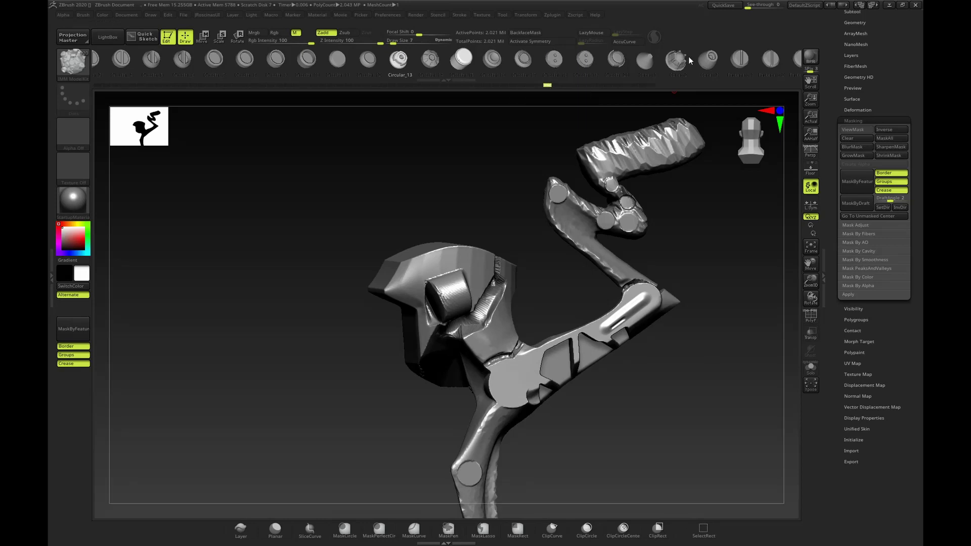
pyautogui.moveTo(652, 84)
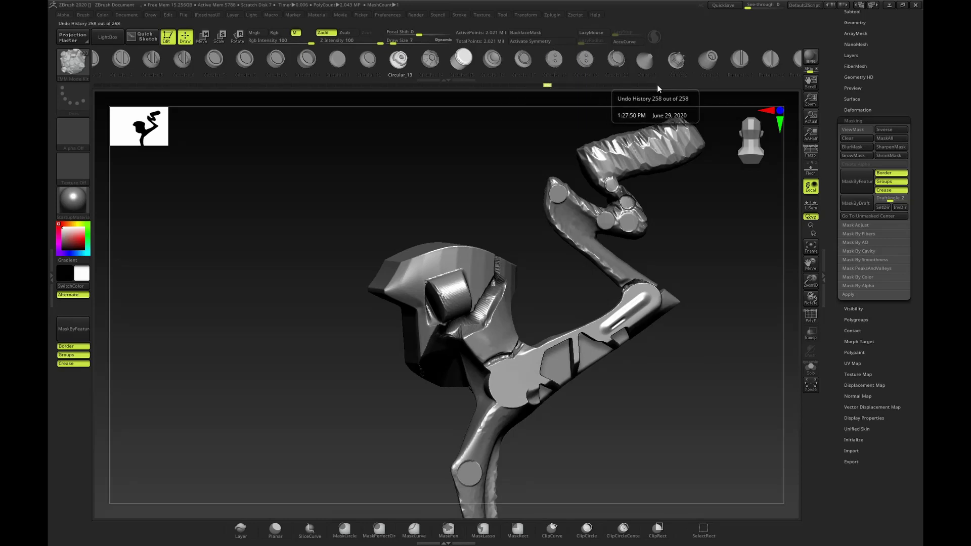
pyautogui.click(548, 86)
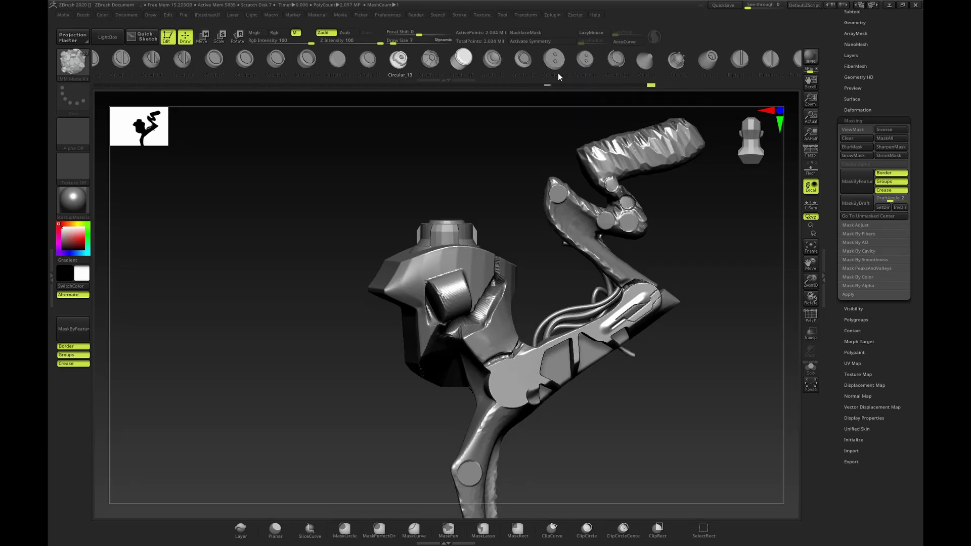
# Paint over the carved panel lines on the elbow joint with the HistoryRecall brush at draw size 42 to bring back its earlier surface.
pyautogui.moveTo(700, 208)
pyautogui.keyDown('alt'); pyautogui.mouseDown()
pyautogui.moveTo(702, 231)
pyautogui.moveTo(739, 222)
pyautogui.moveTo(690, 213)
pyautogui.mouseUp(); pyautogui.keyUp('alt')
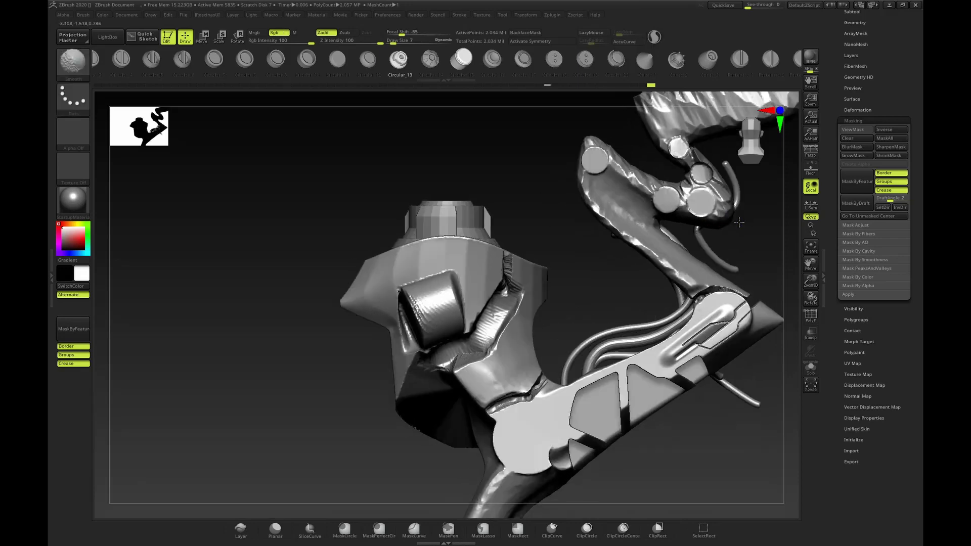
pyautogui.press('b')
pyautogui.press('h')
pyautogui.press('r')
pyautogui.press('s')
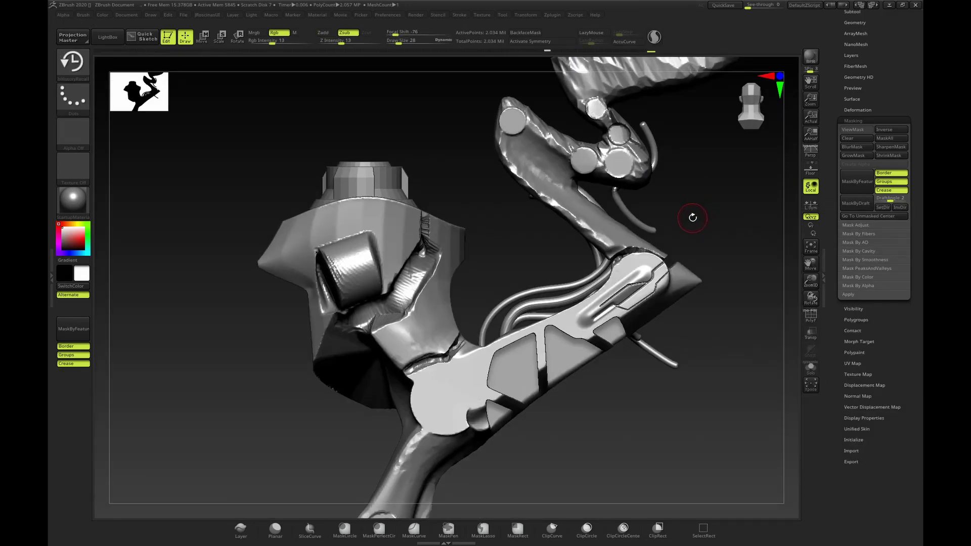
pyautogui.moveTo(635, 285)
pyautogui.mouseDown()
pyautogui.moveTo(617, 298)
pyautogui.moveTo(640, 301)
pyautogui.moveTo(653, 286)
pyautogui.mouseUp()
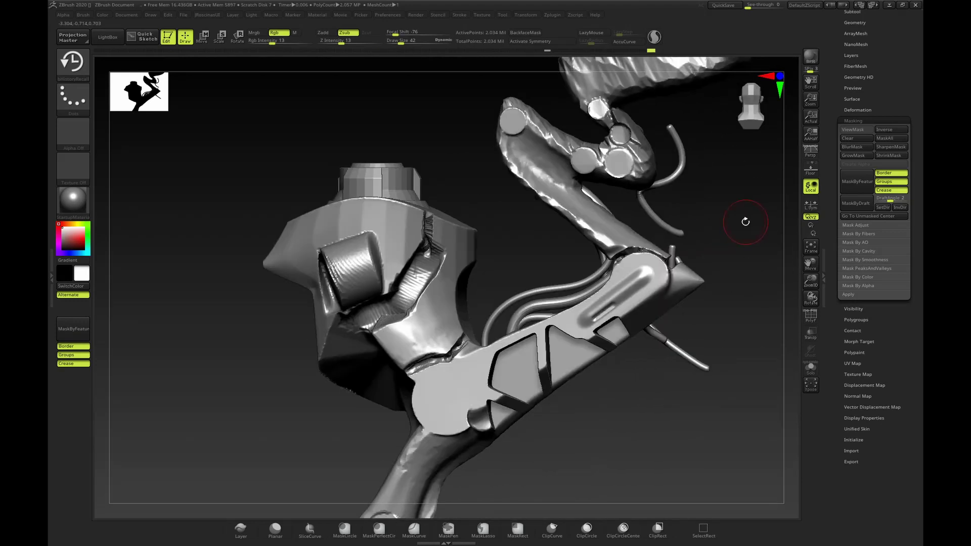
pyautogui.moveTo(753, 222); pyautogui.dragTo(728, 238)
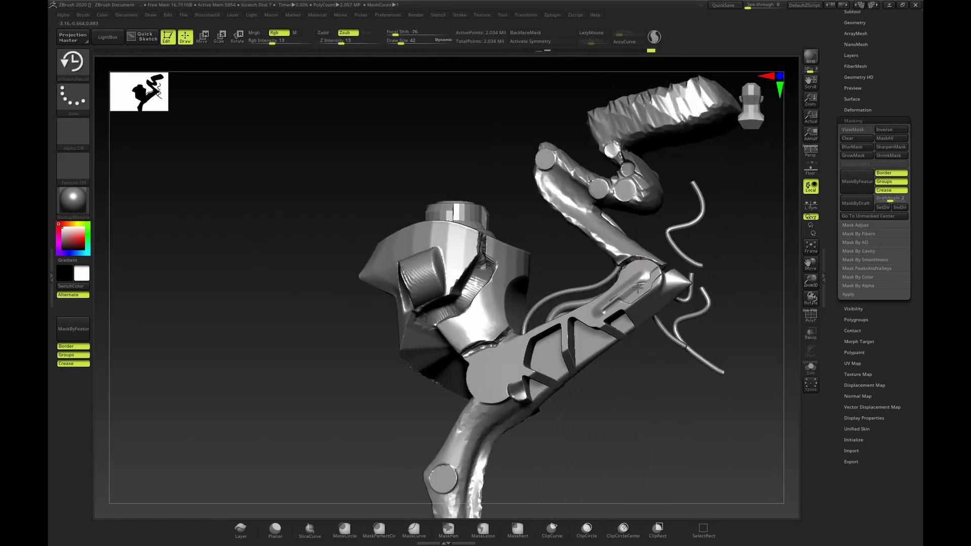
# Go over the elbow joint around its slot again with the HistoryRecall brush, reducing the draw size to 26 to remove the panel lines.
pyautogui.moveTo(628, 298); pyautogui.dragTo(650, 271)
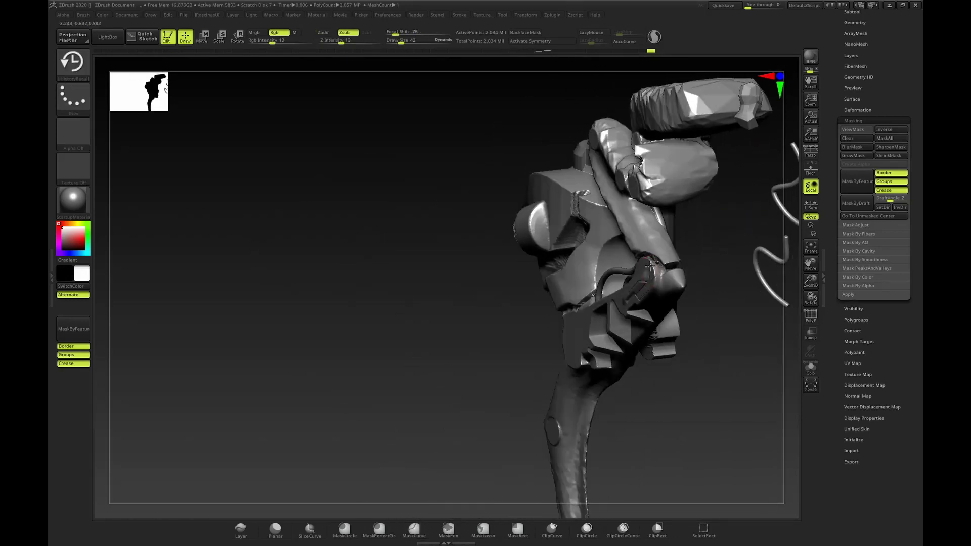
pyautogui.moveTo(713, 223); pyautogui.dragTo(641, 288)
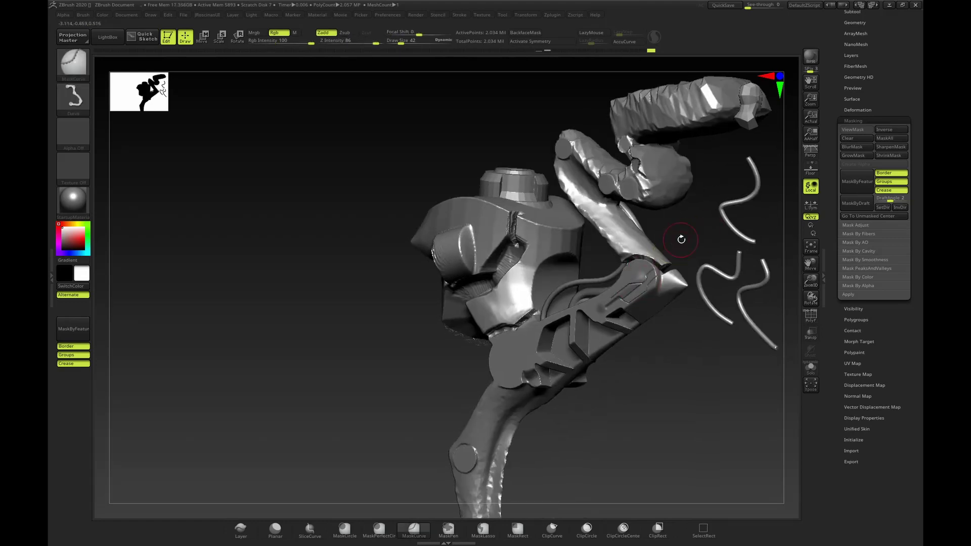
pyautogui.moveTo(678, 238); pyautogui.dragTo(658, 263)
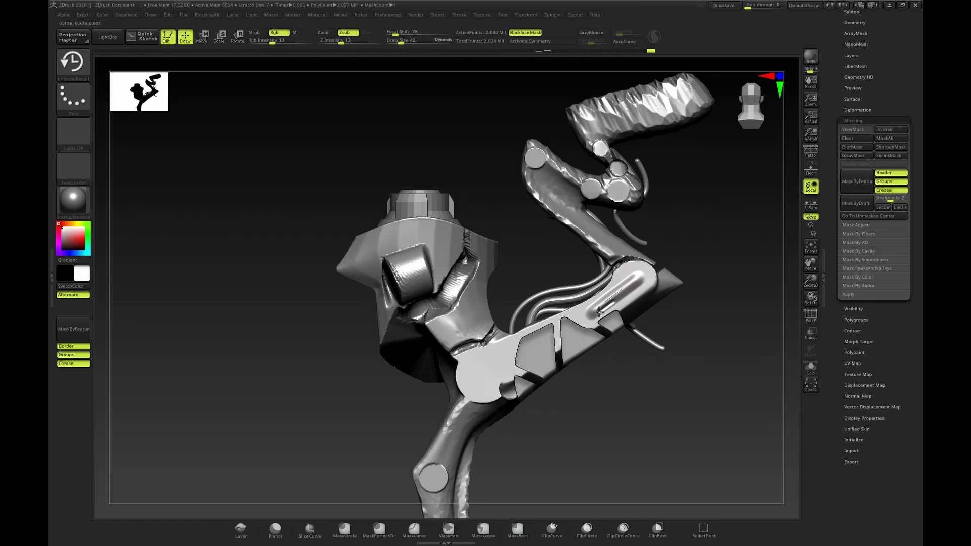
pyautogui.moveTo(718, 234)
pyautogui.mouseDown()
pyautogui.moveTo(732, 221)
pyautogui.moveTo(721, 228)
pyautogui.mouseUp()
pyautogui.press('s')
pyautogui.press('s')
pyautogui.moveTo(614, 296); pyautogui.dragTo(607, 298)
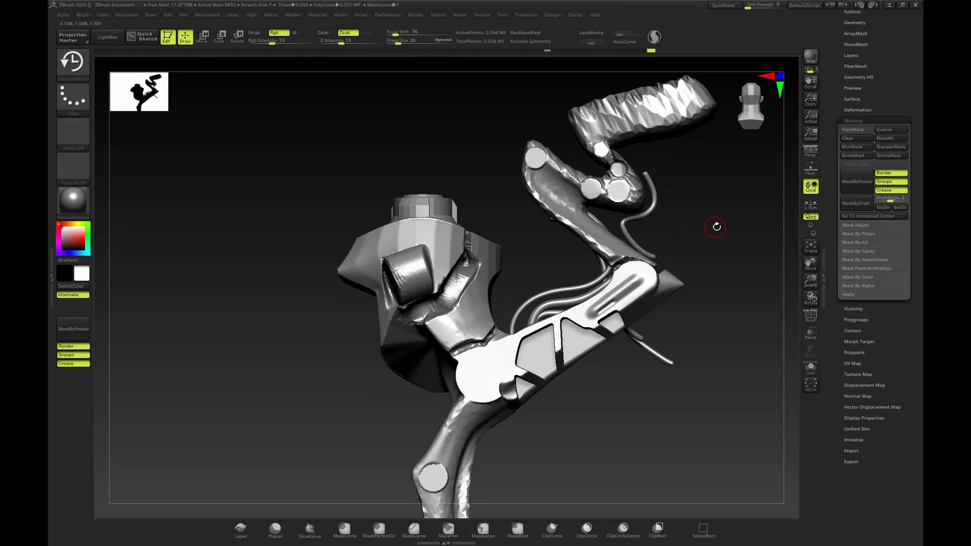
pyautogui.moveTo(732, 242); pyautogui.dragTo(710, 259)
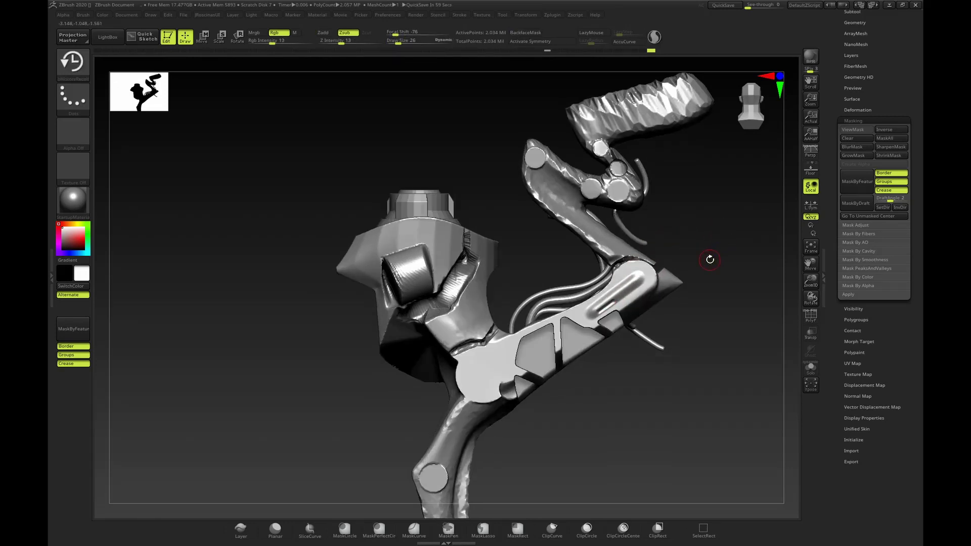